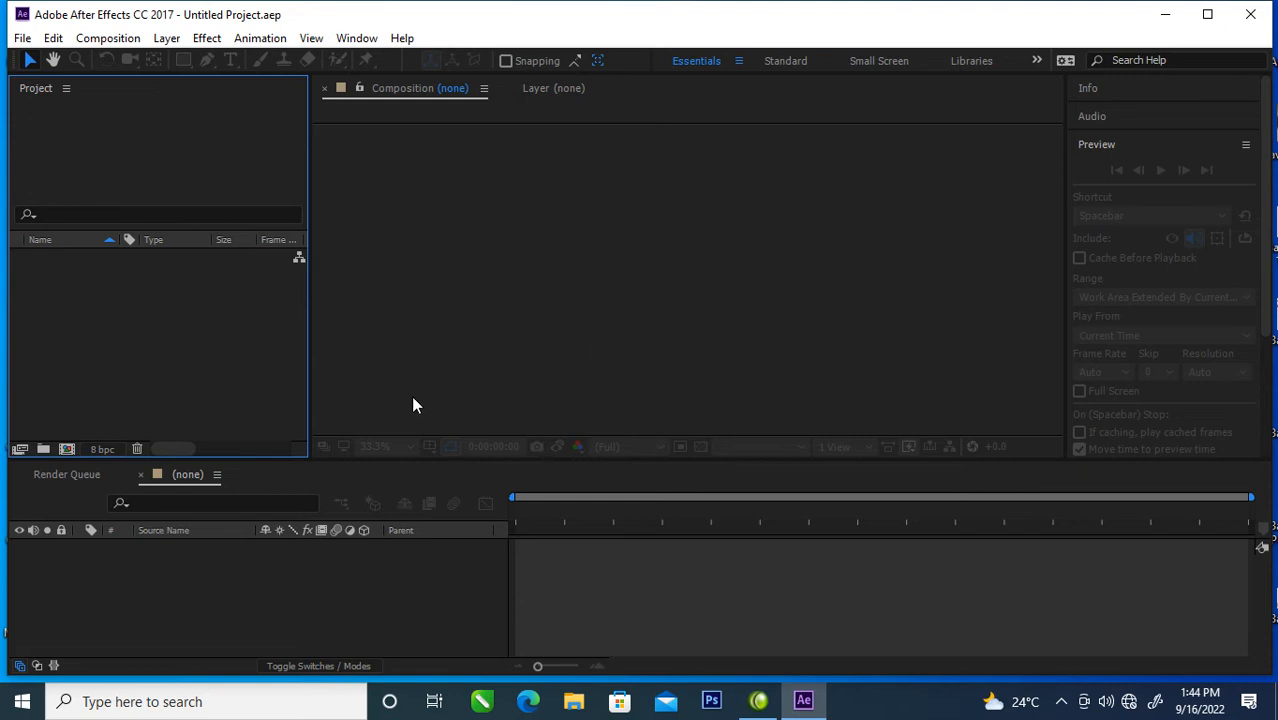
Step: Create a new composition with a magenta-red background at hue 336°
left_click(67, 451)
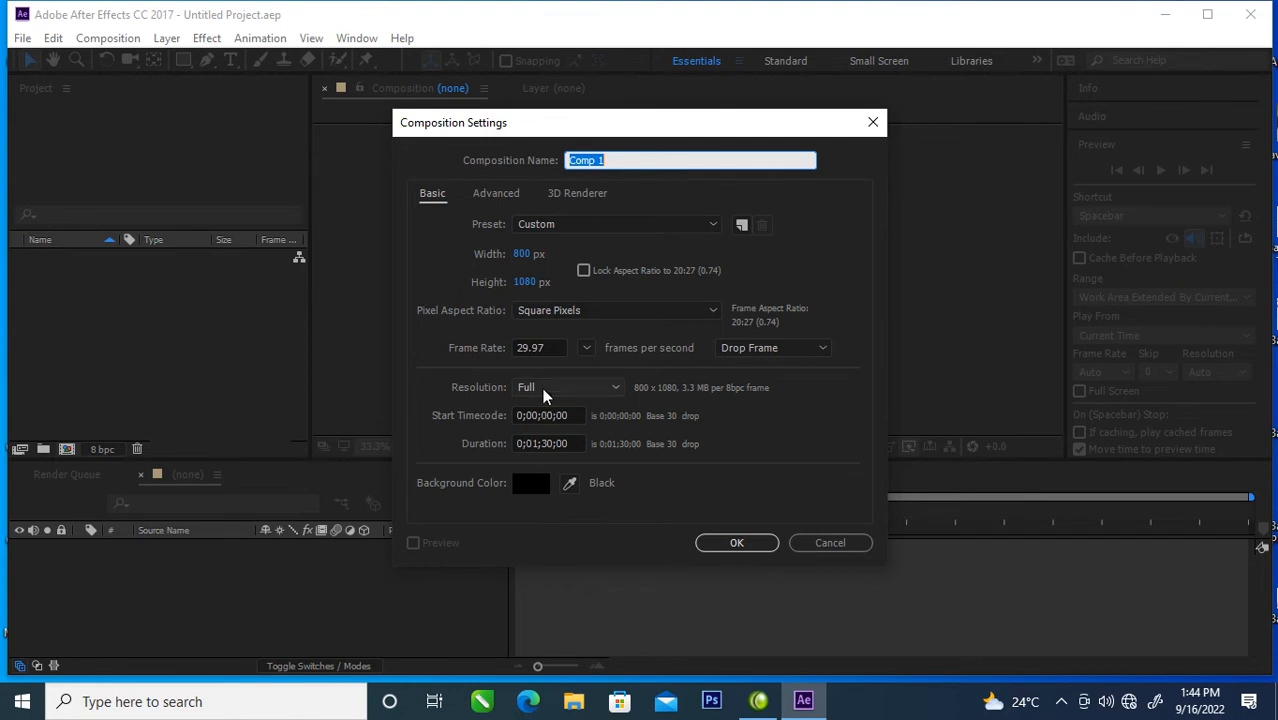
left_click(543, 483)
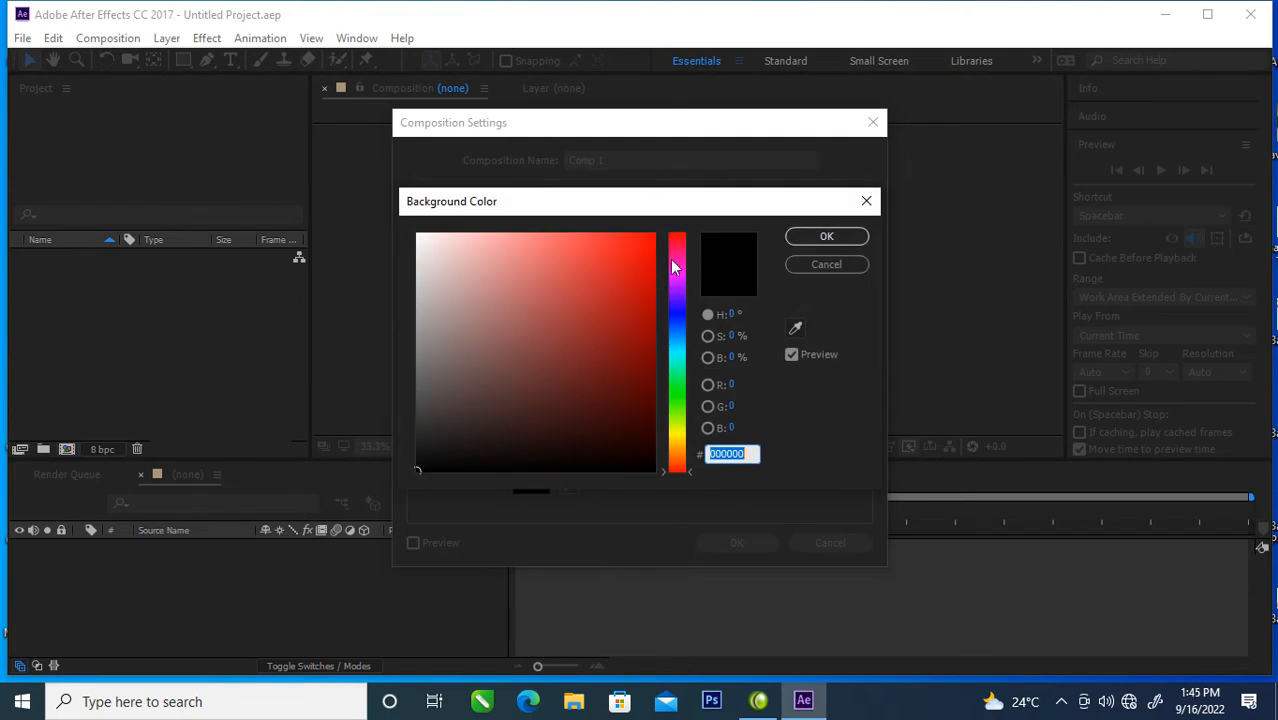
left_click(675, 251)
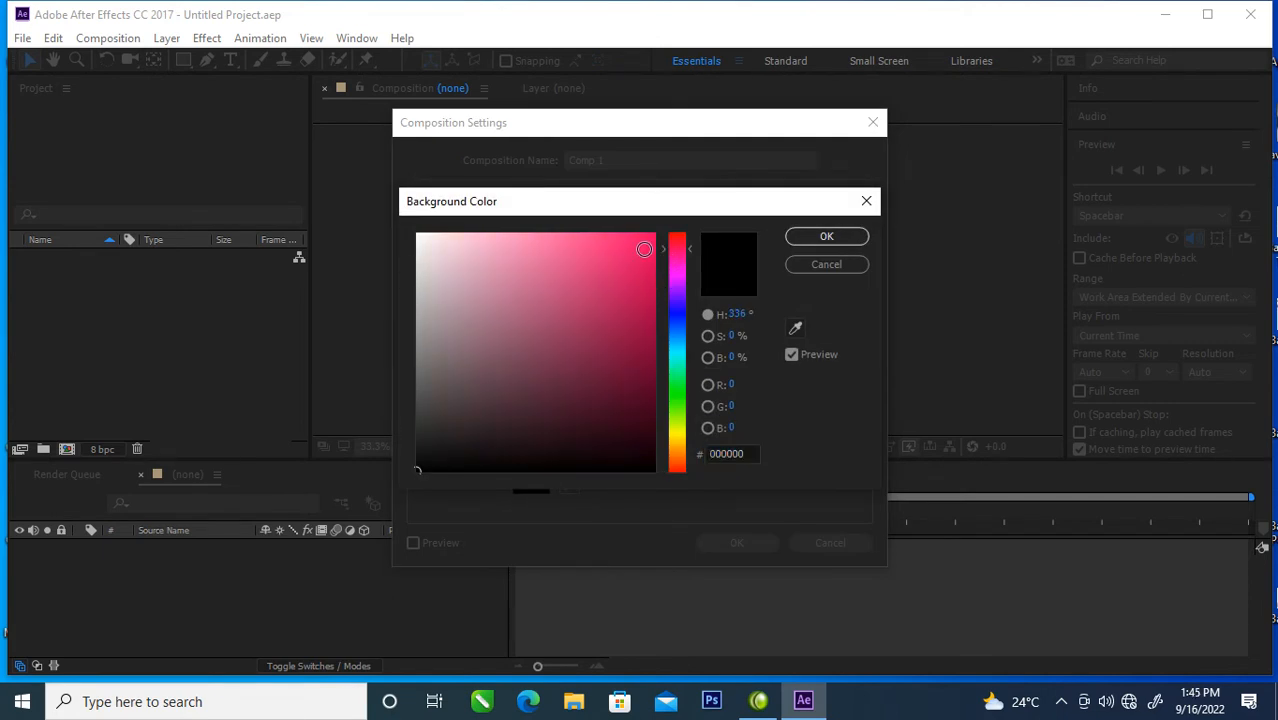
left_click(644, 249)
left_click(826, 236)
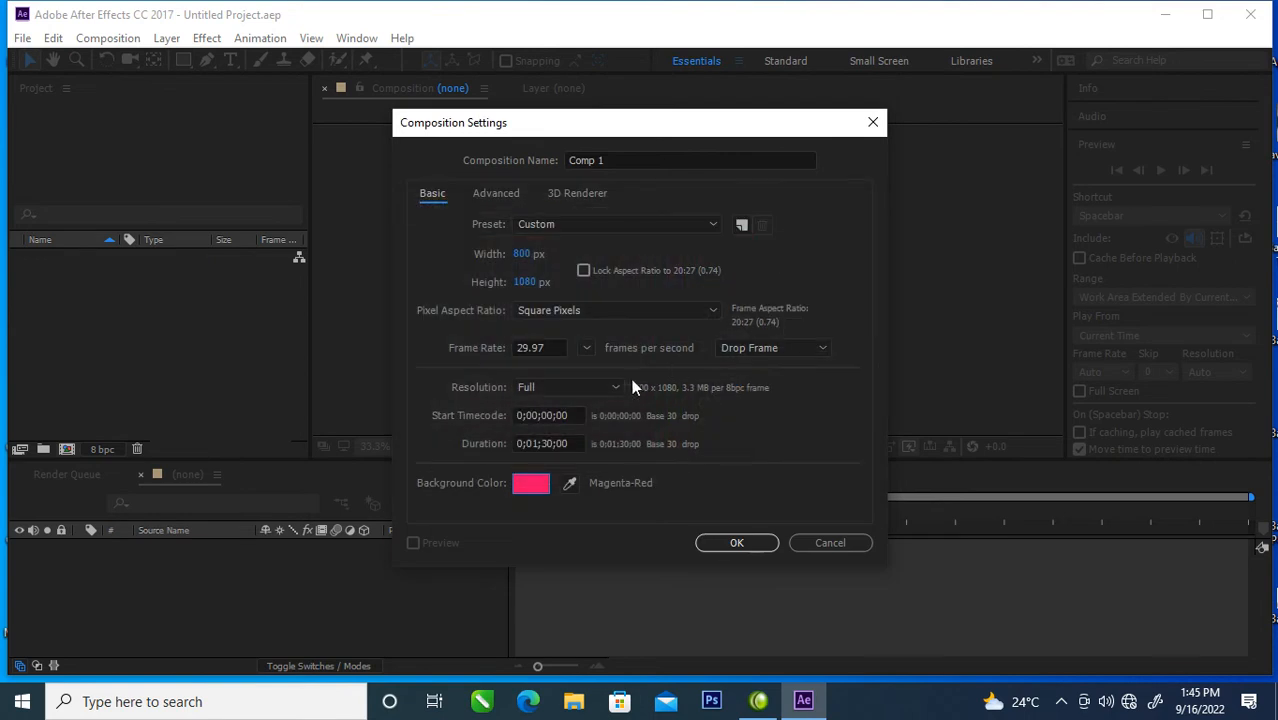
left_click(739, 542)
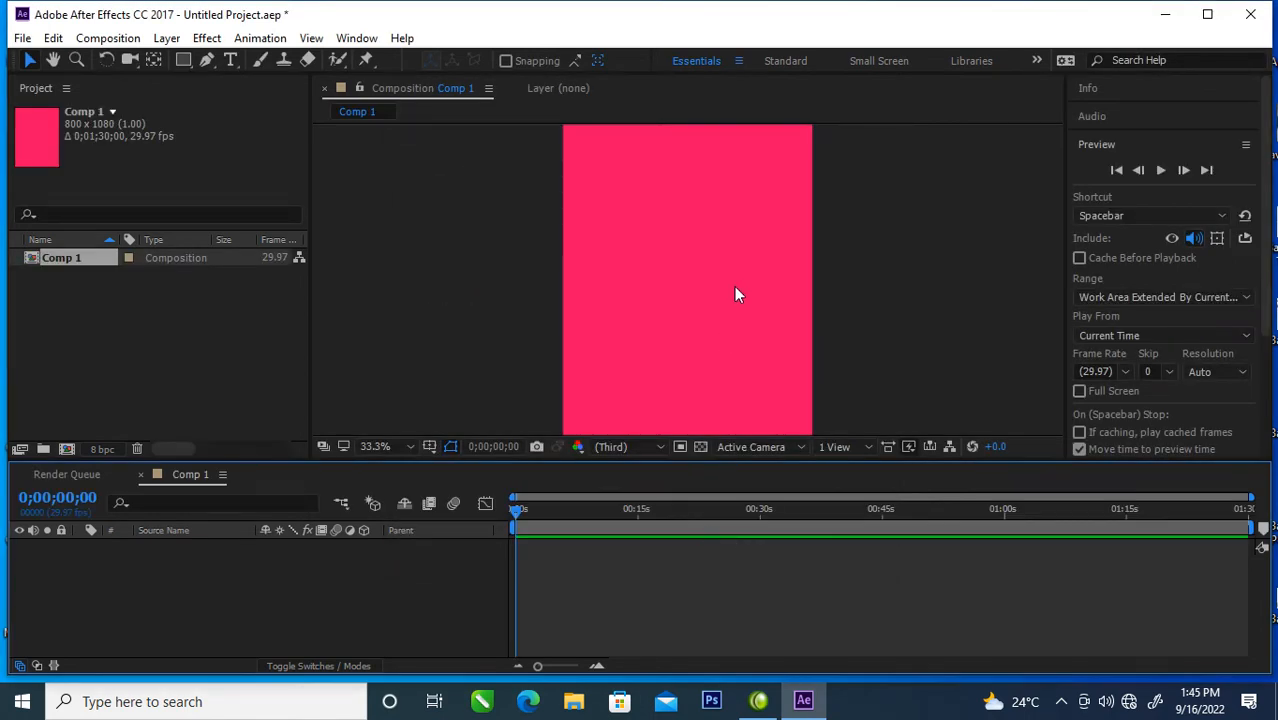
key("comma")
key("period")
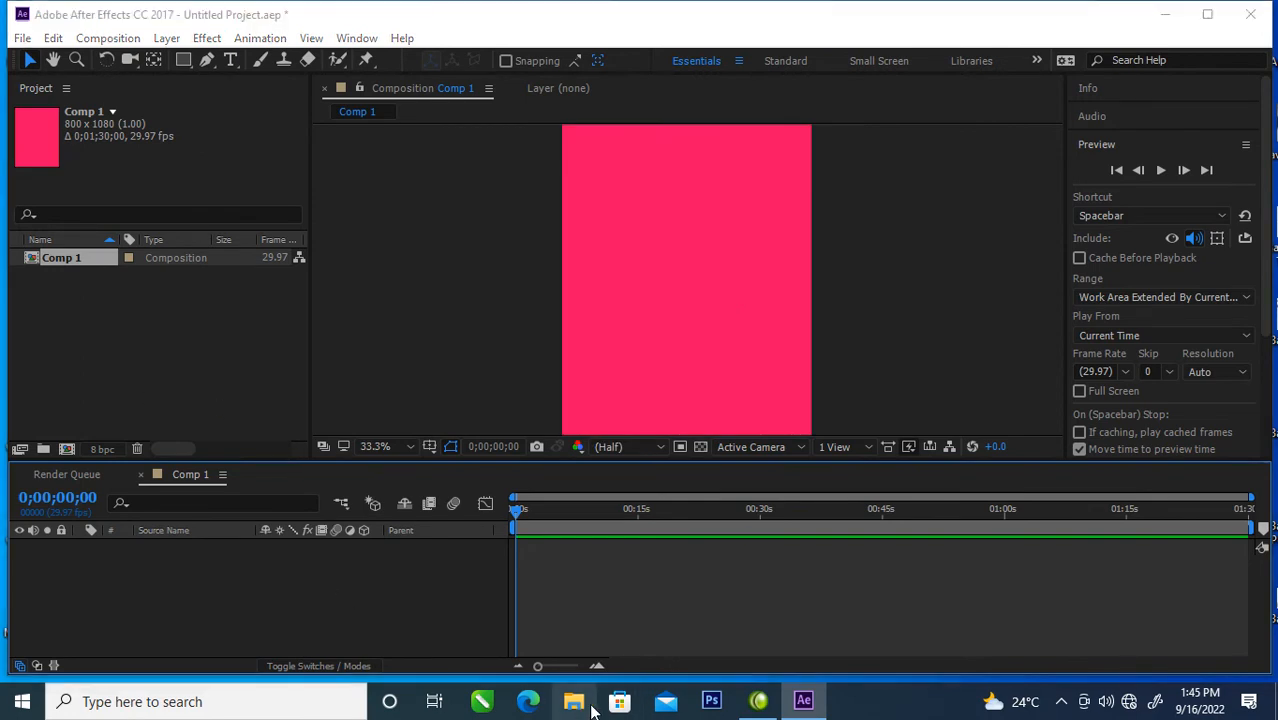
Step: Switch to File Explorer, place its window beside the project, and show the Desktop folder
key("super+e")
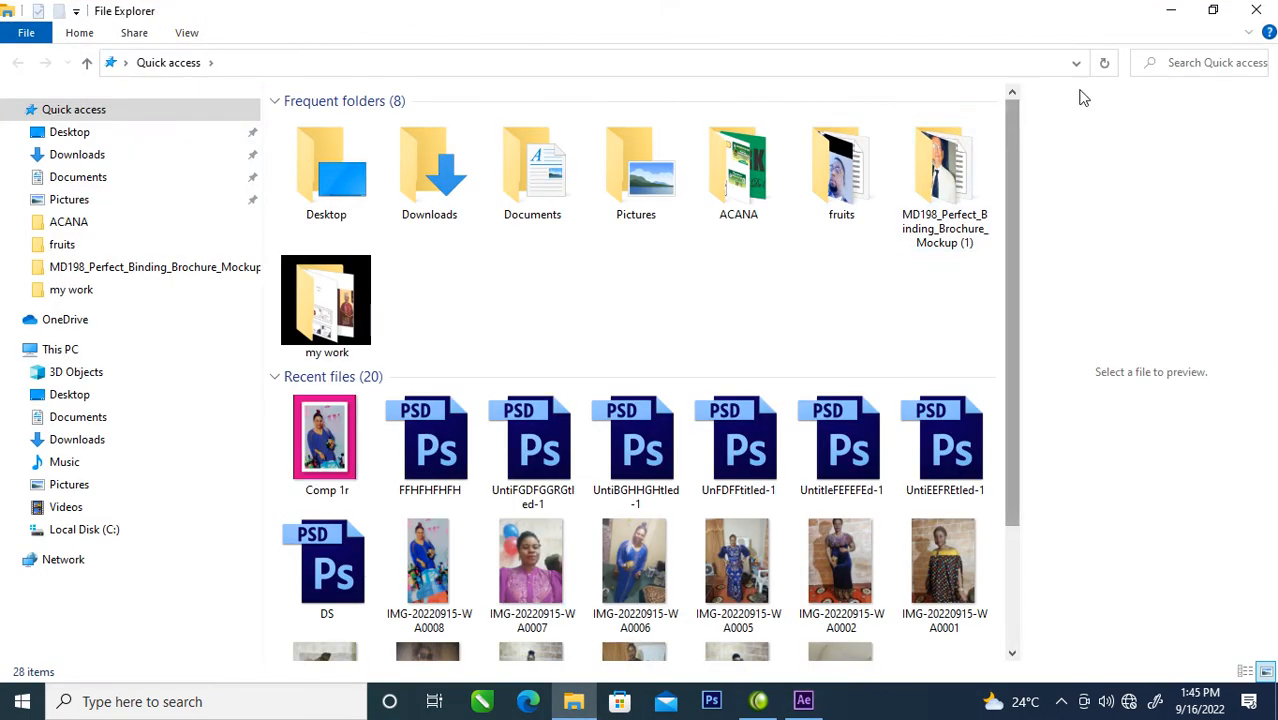
left_click(1213, 12)
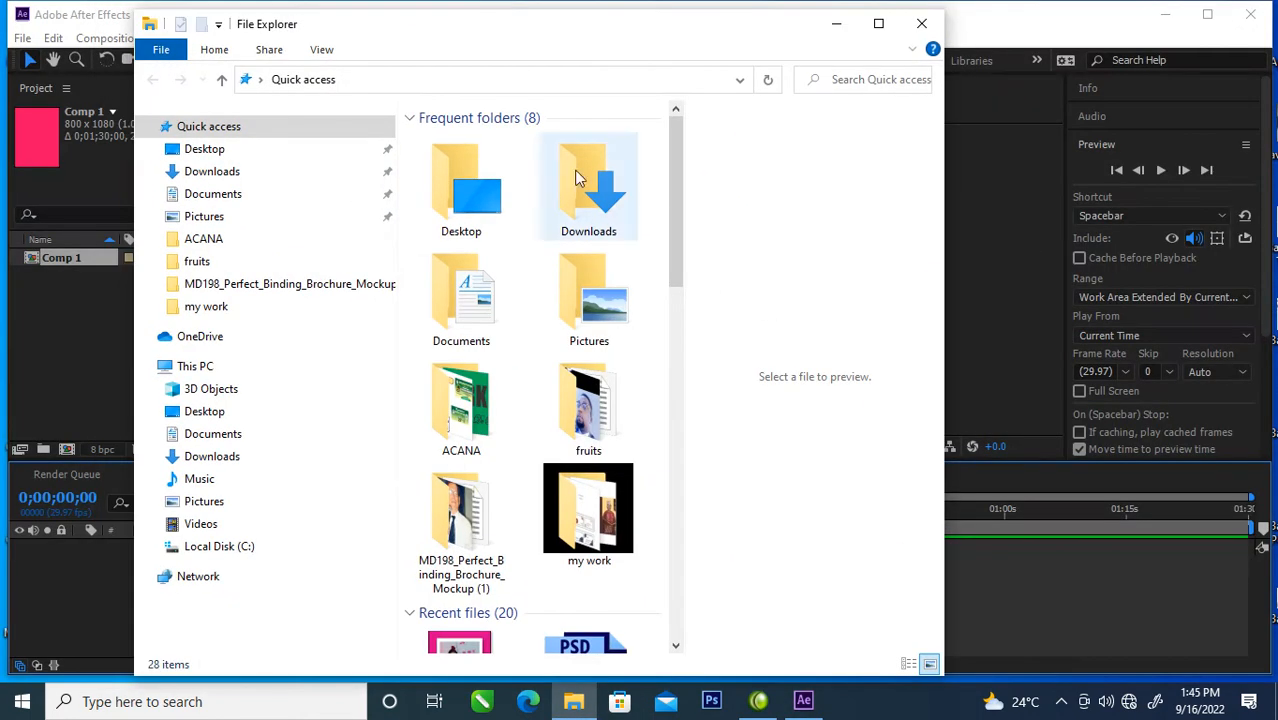
left_click_drag(412, 34, 758, 61)
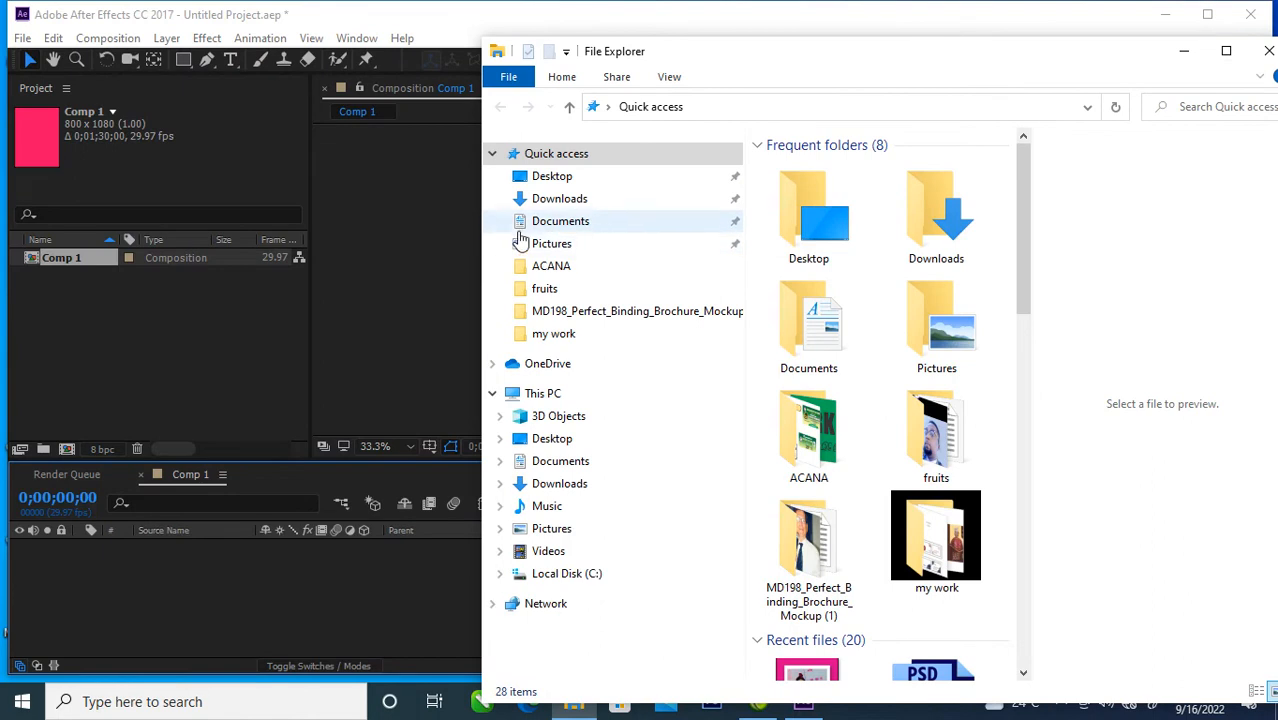
left_click(551, 177)
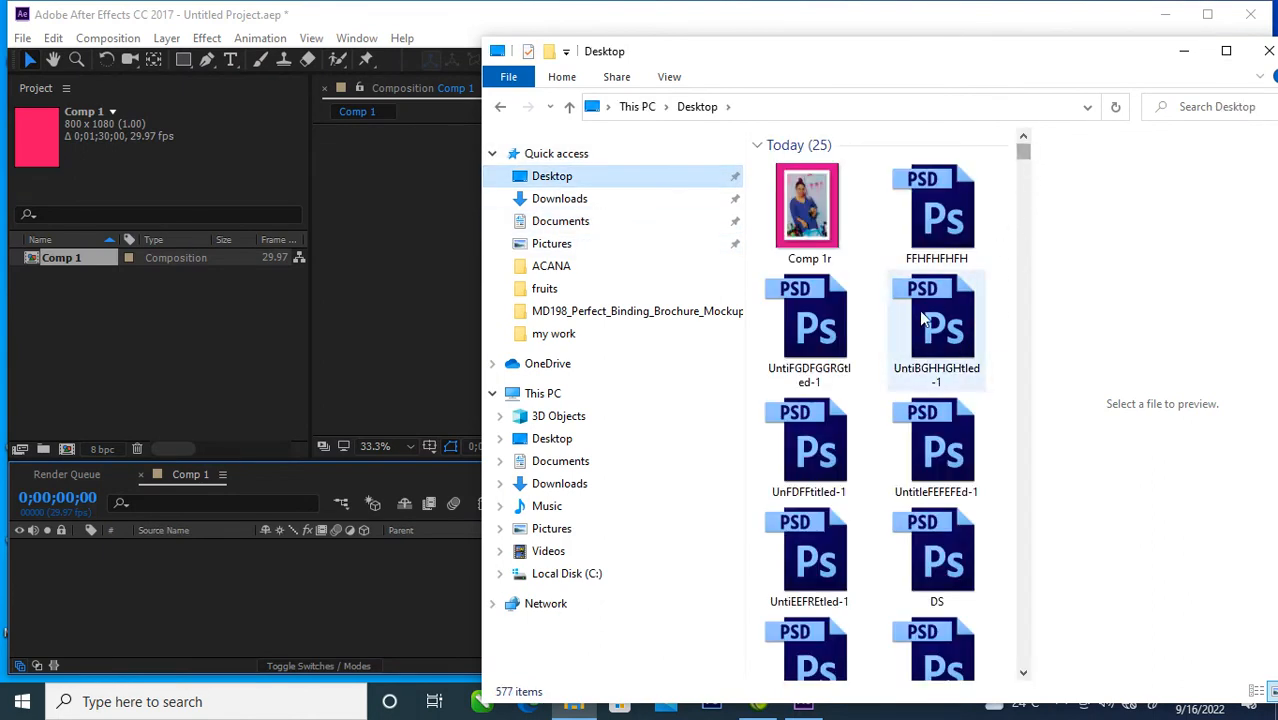
Step: Select the ten Photoshop files on the Desktop, leaving out the Comp 1r image, and import them into the After Effects project
left_click_drag(1003, 176, 890, 505)
left_click(890, 508, "ctrl")
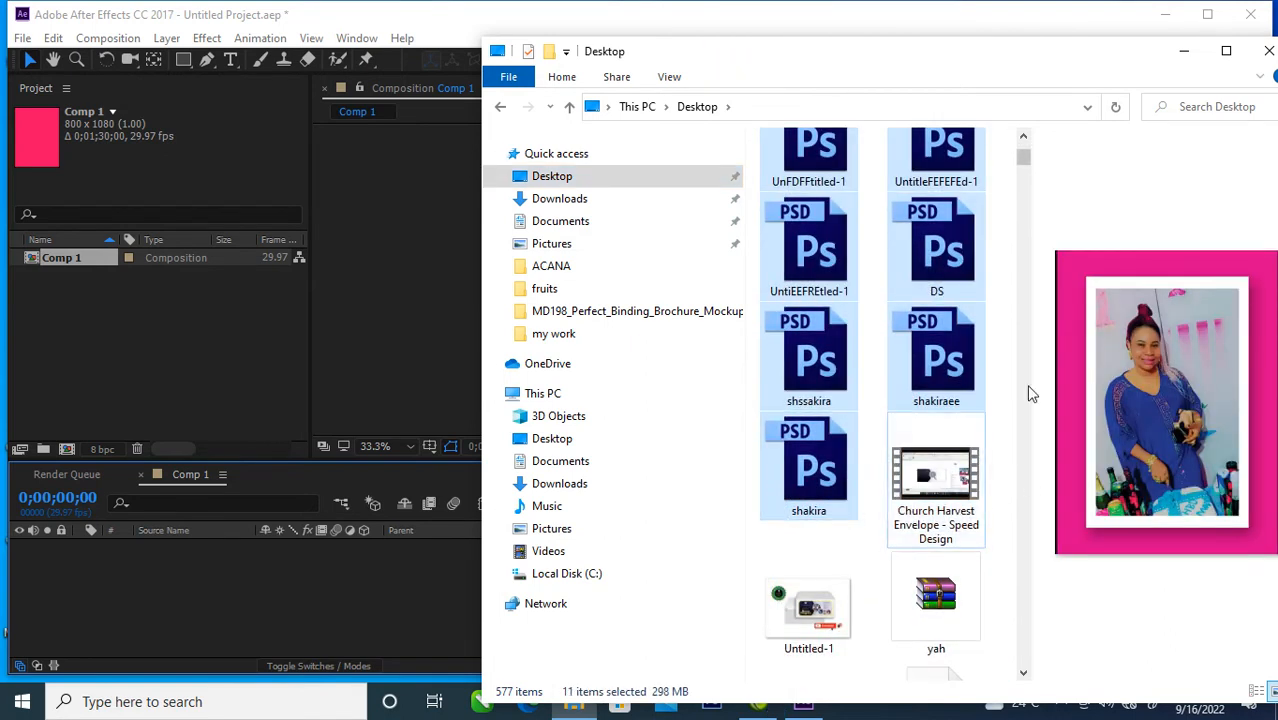
scroll(1023, 140, "up", 3)
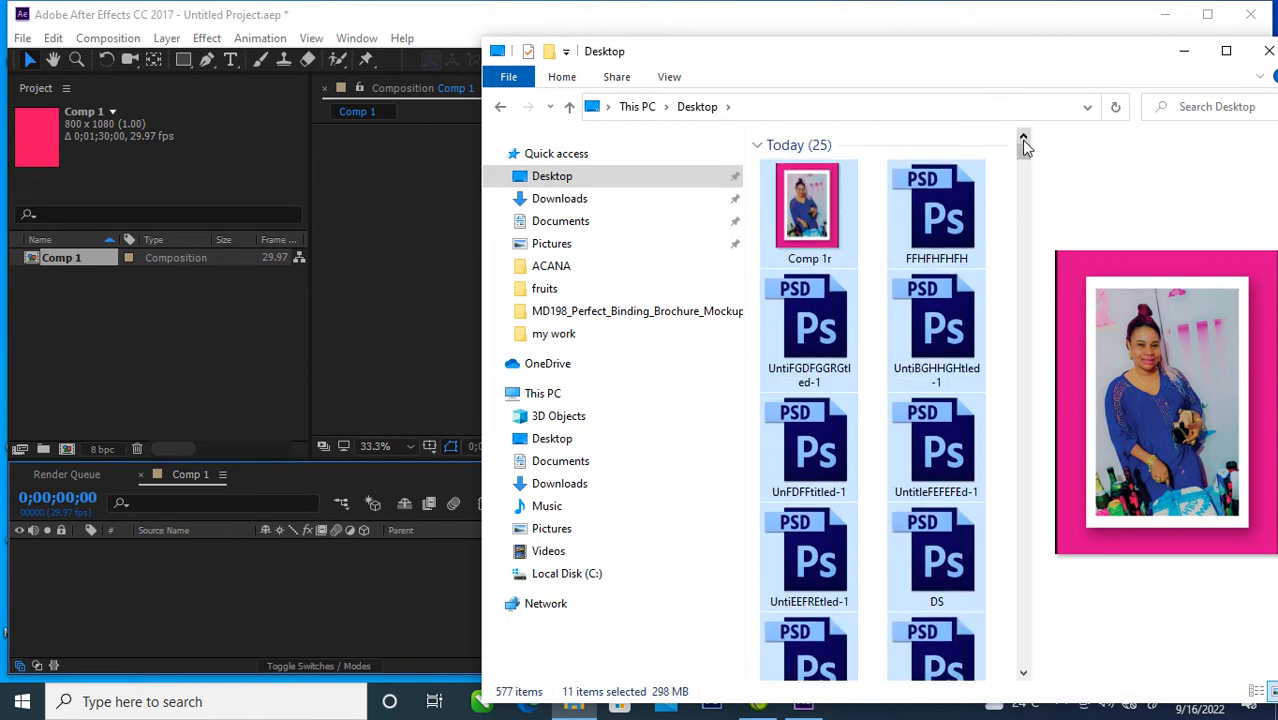
left_click(825, 228, "ctrl")
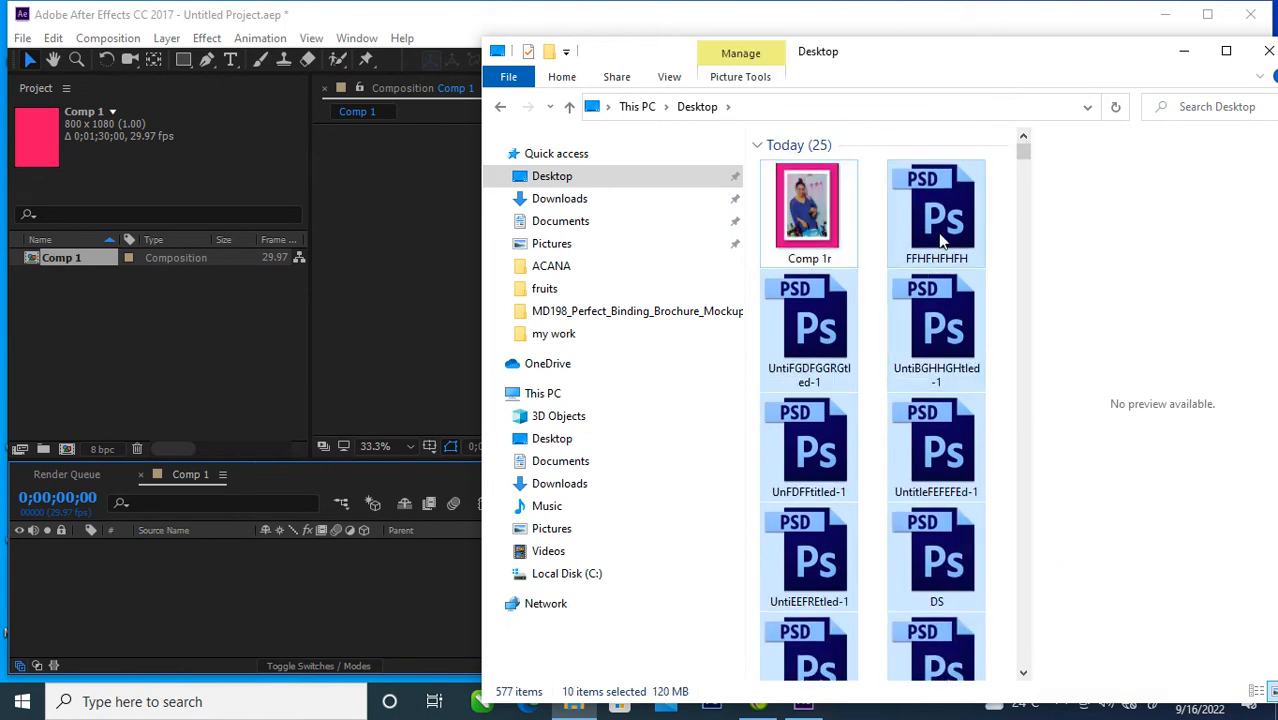
left_click_drag(942, 214, 229, 334)
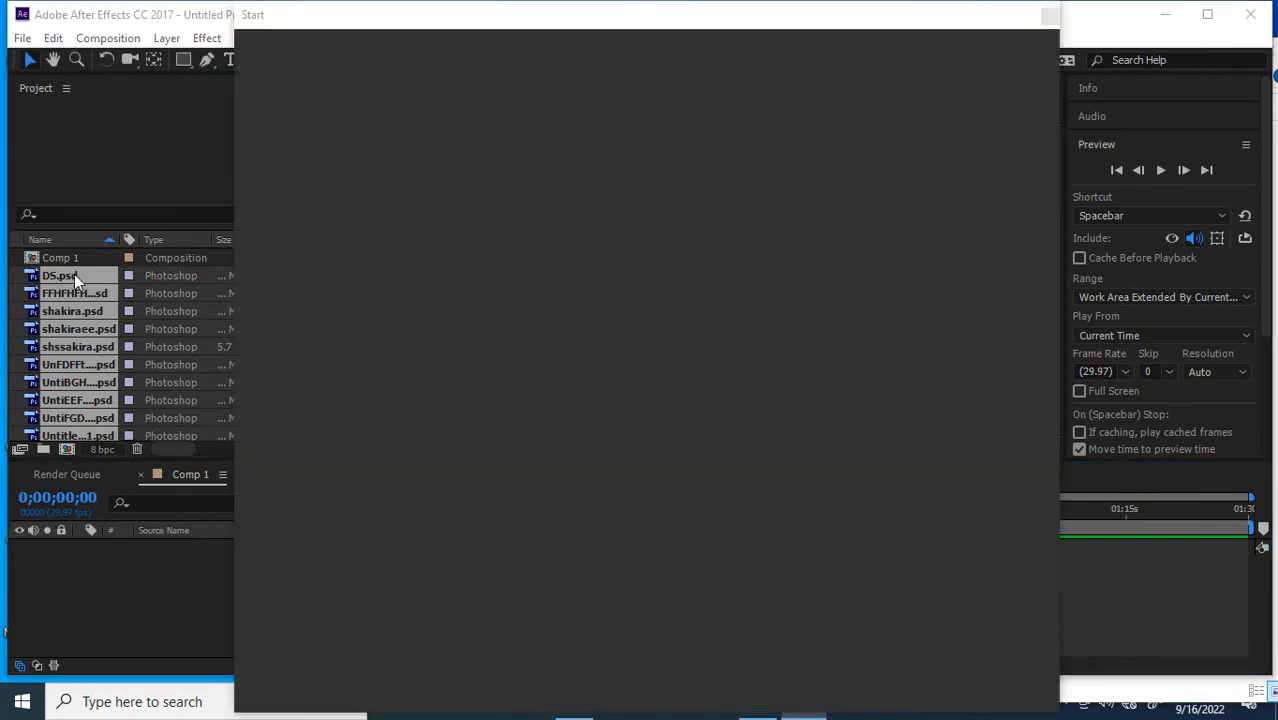
left_click(1049, 16)
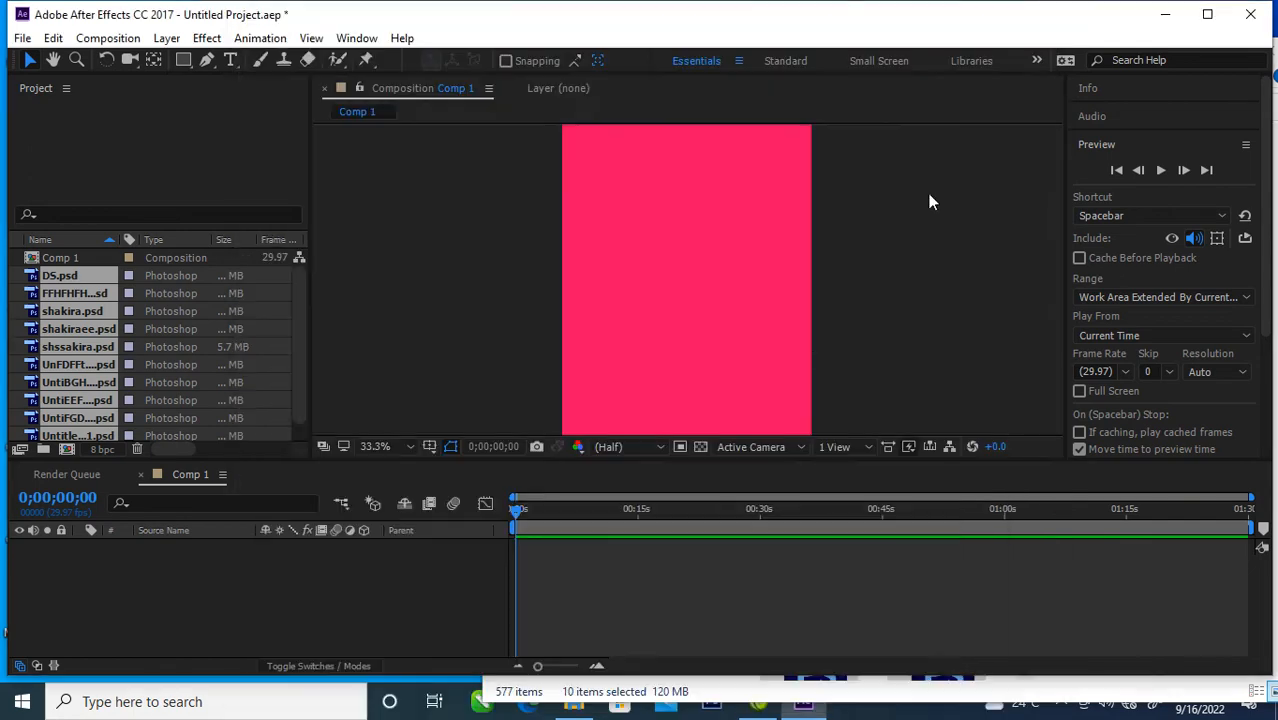
Step: Add the ten imported PSD files to Comp 1 as layers and scale them down together to roughly fit the frame
left_click_drag(62, 271, 128, 542)
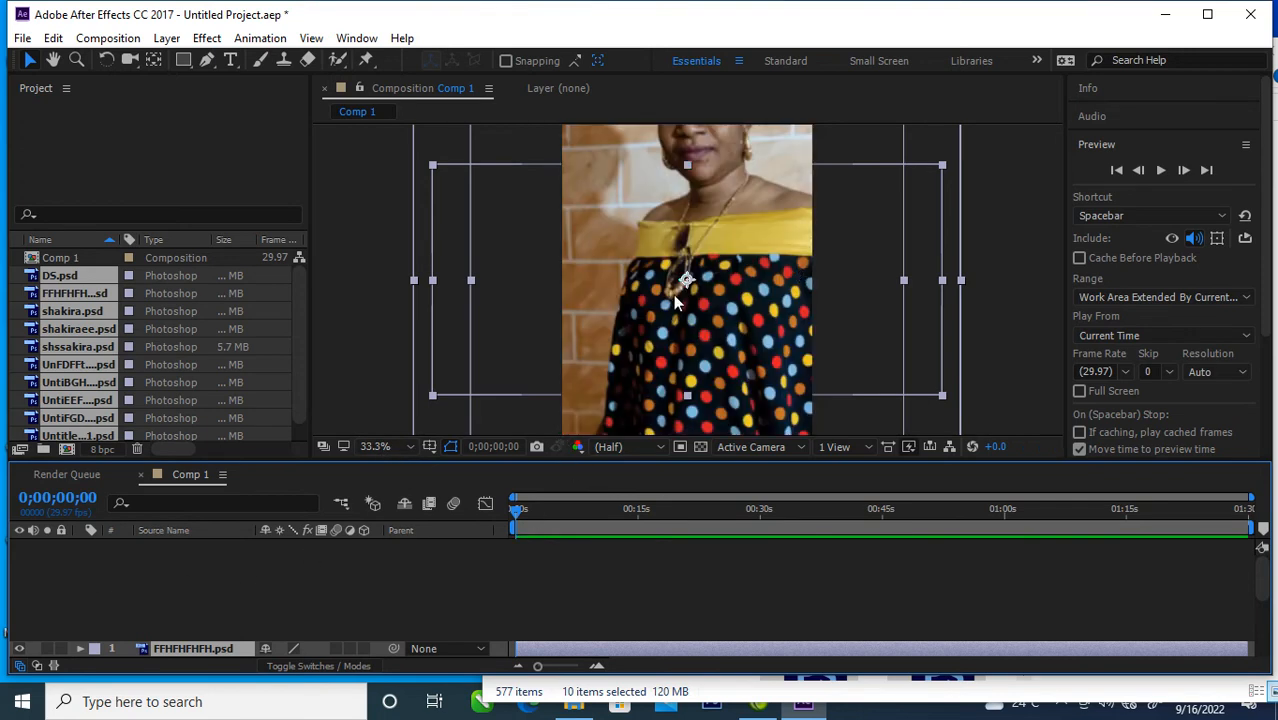
key("comma")
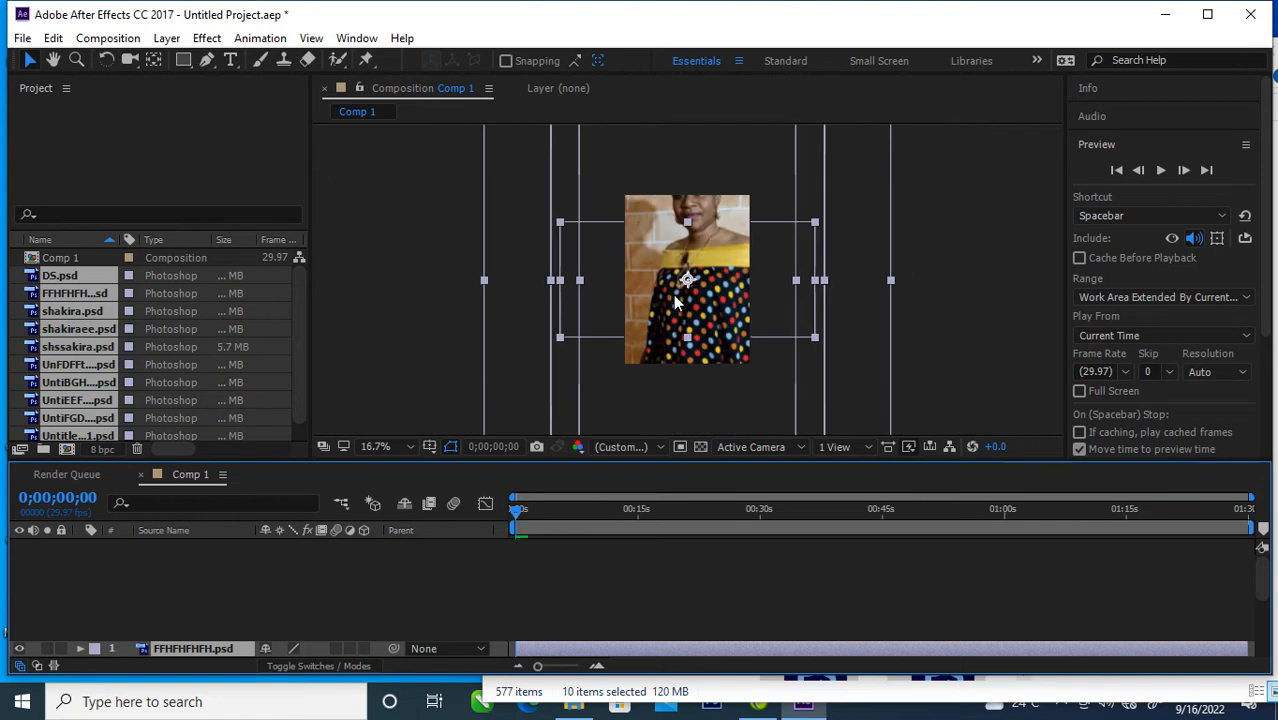
key("comma")
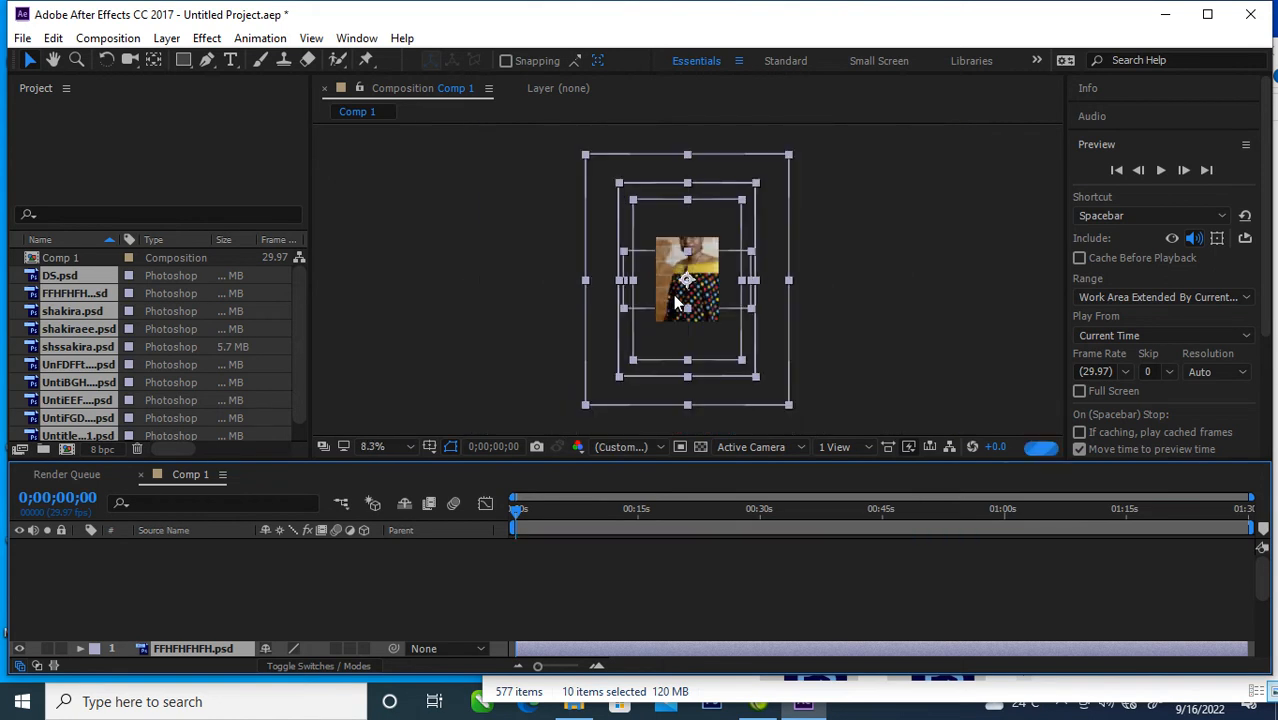
left_click_drag(786, 156, 749, 226)
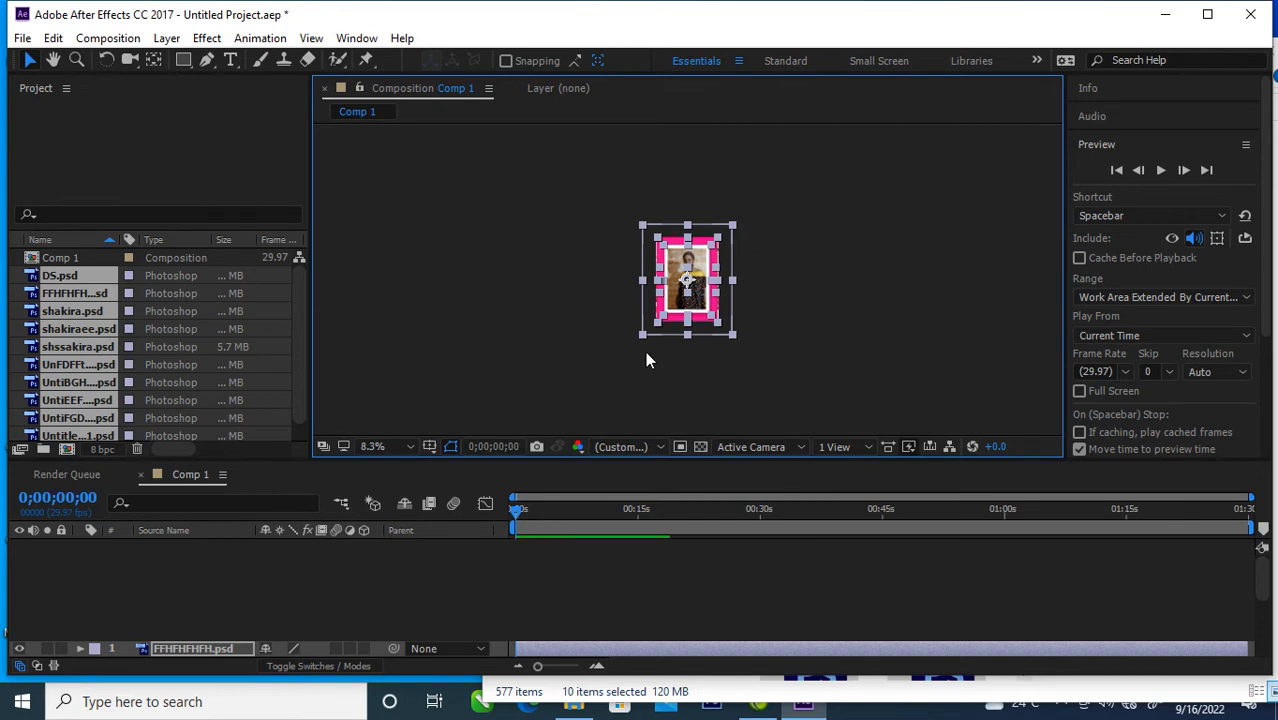
left_click(145, 573)
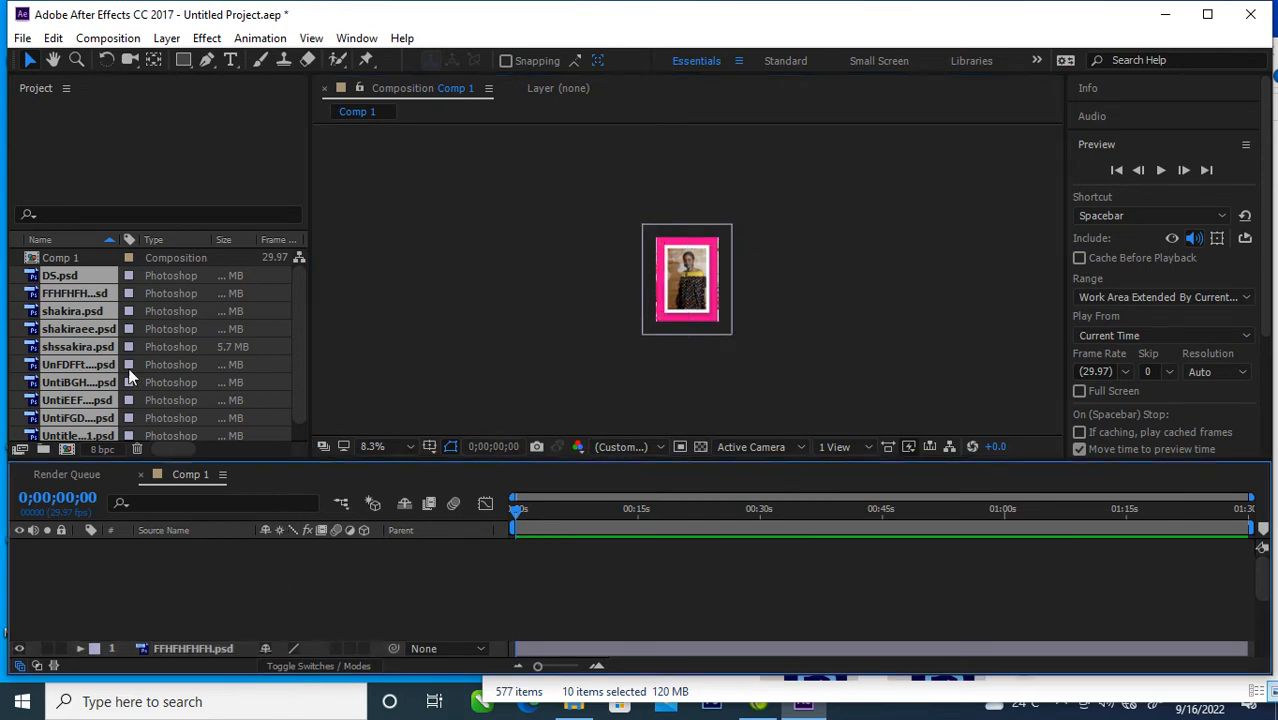
left_click(172, 279)
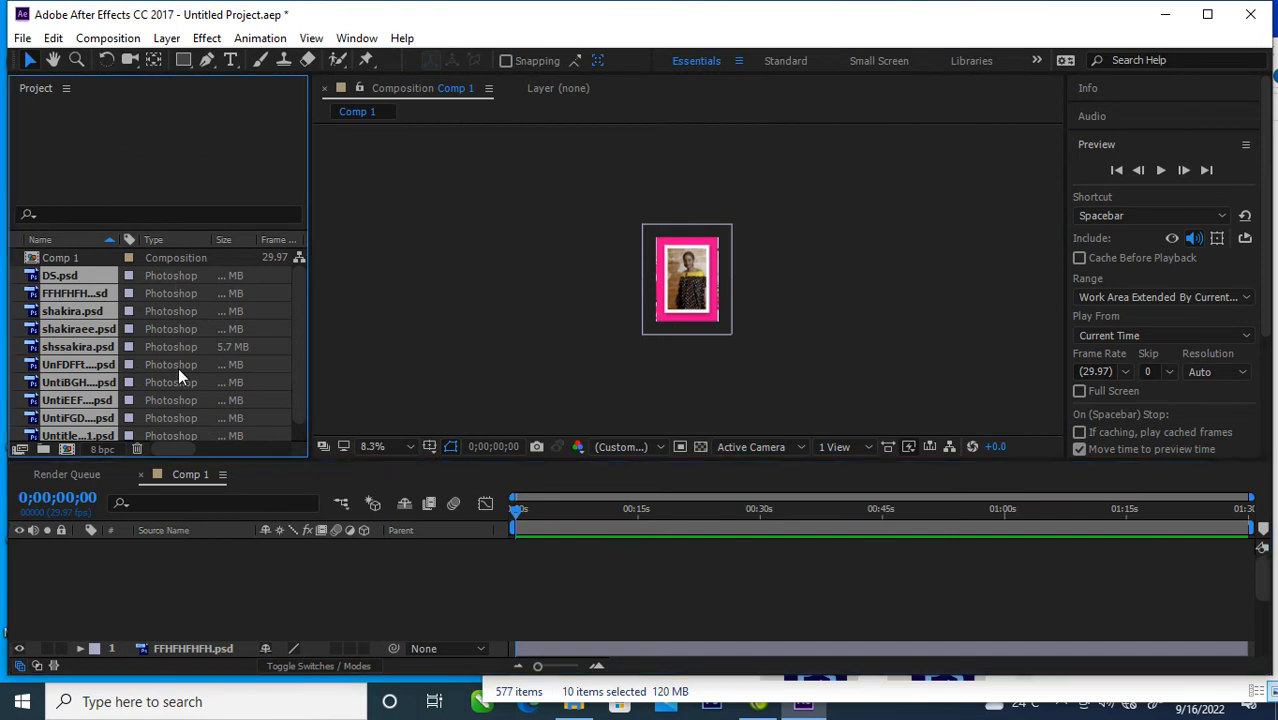
left_click(210, 576)
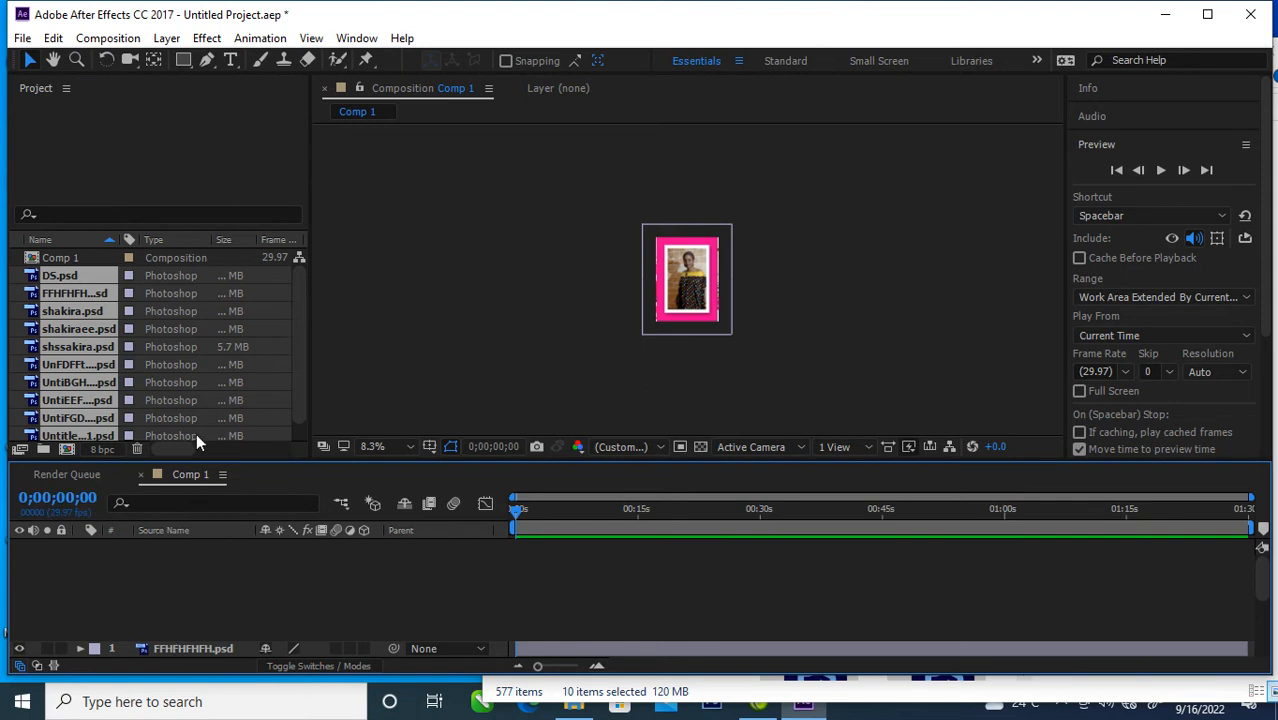
left_click(260, 292)
left_click(381, 231)
left_click(75, 269)
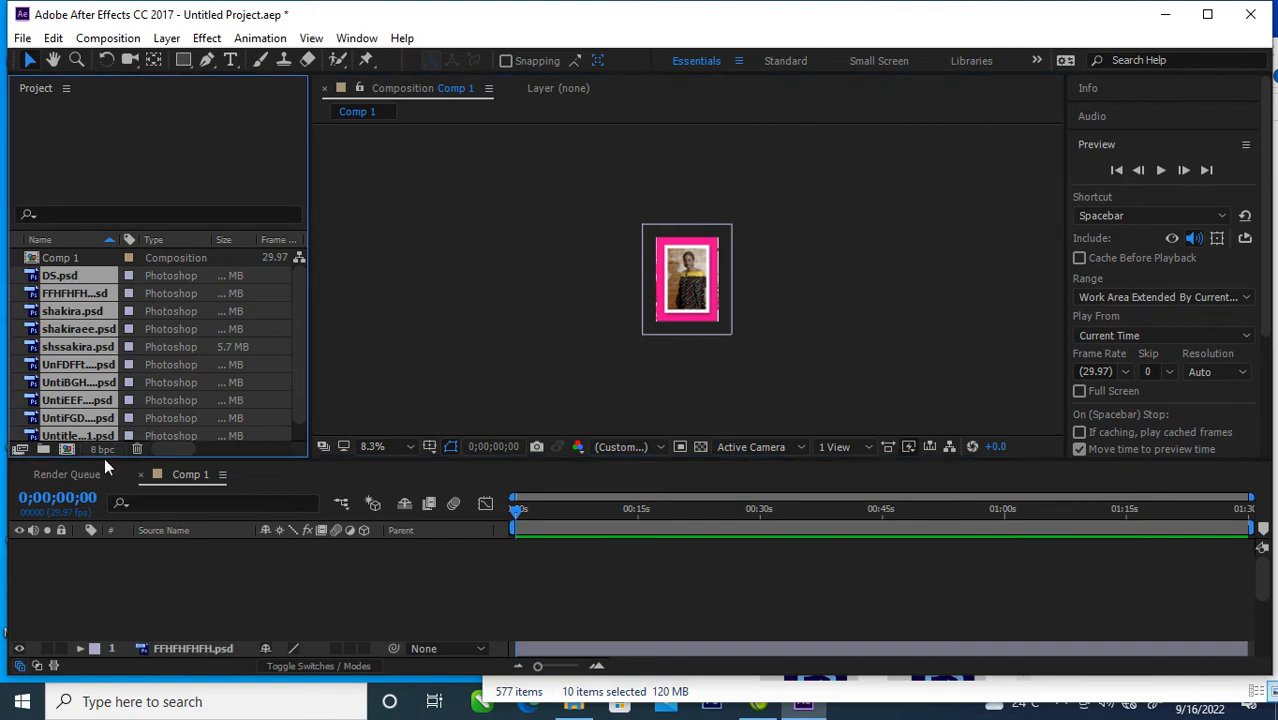
left_click(130, 597)
left_click(623, 251)
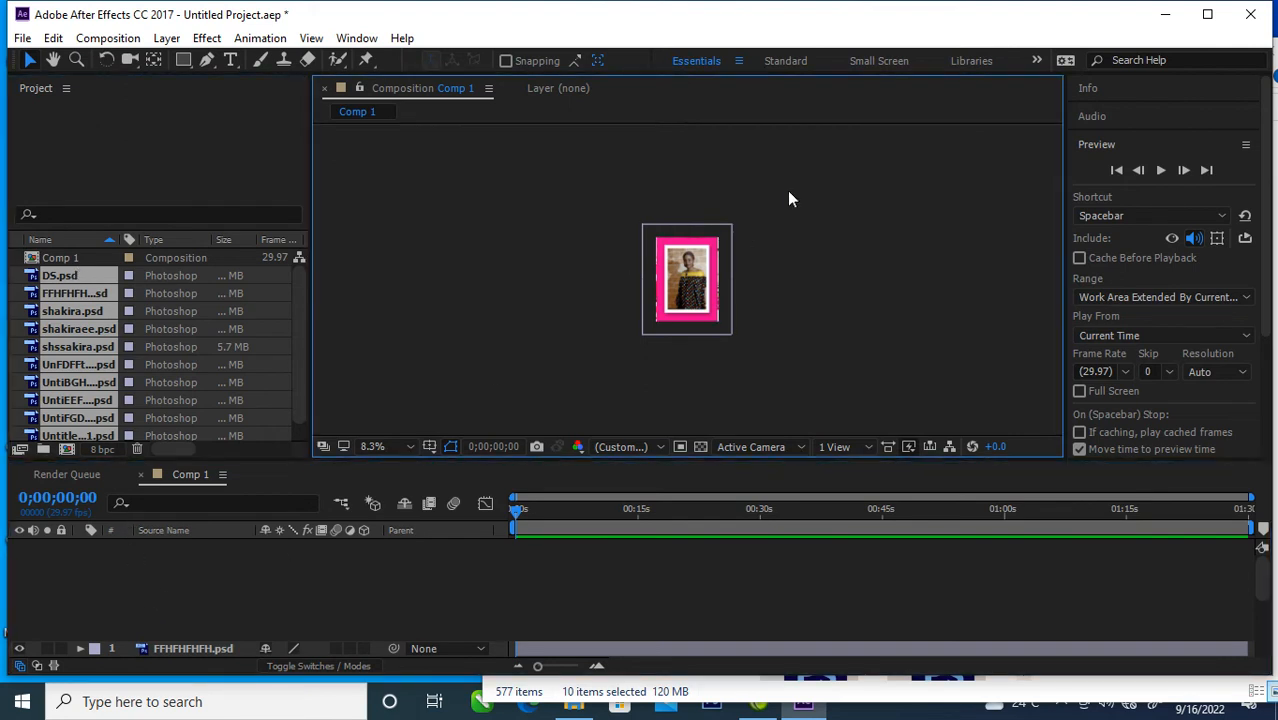
left_click(716, 322)
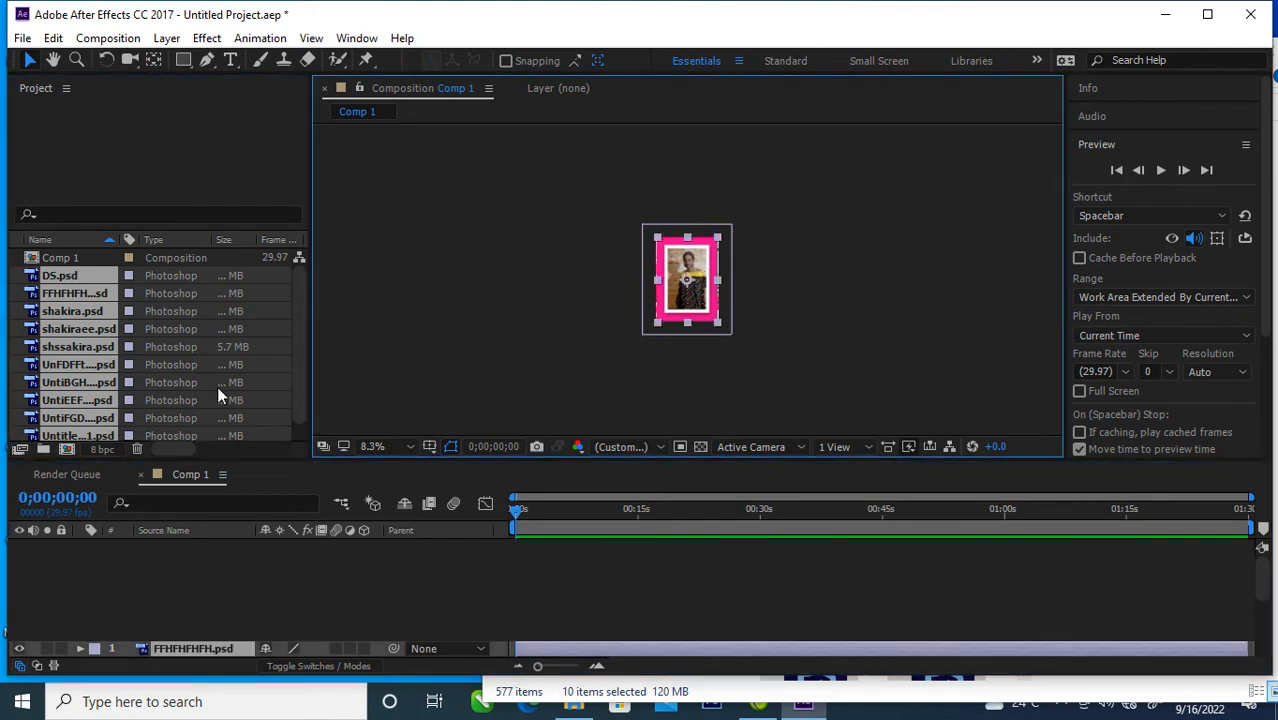
left_click(143, 293)
left_click_drag(163, 297, 171, 345)
left_click(127, 579)
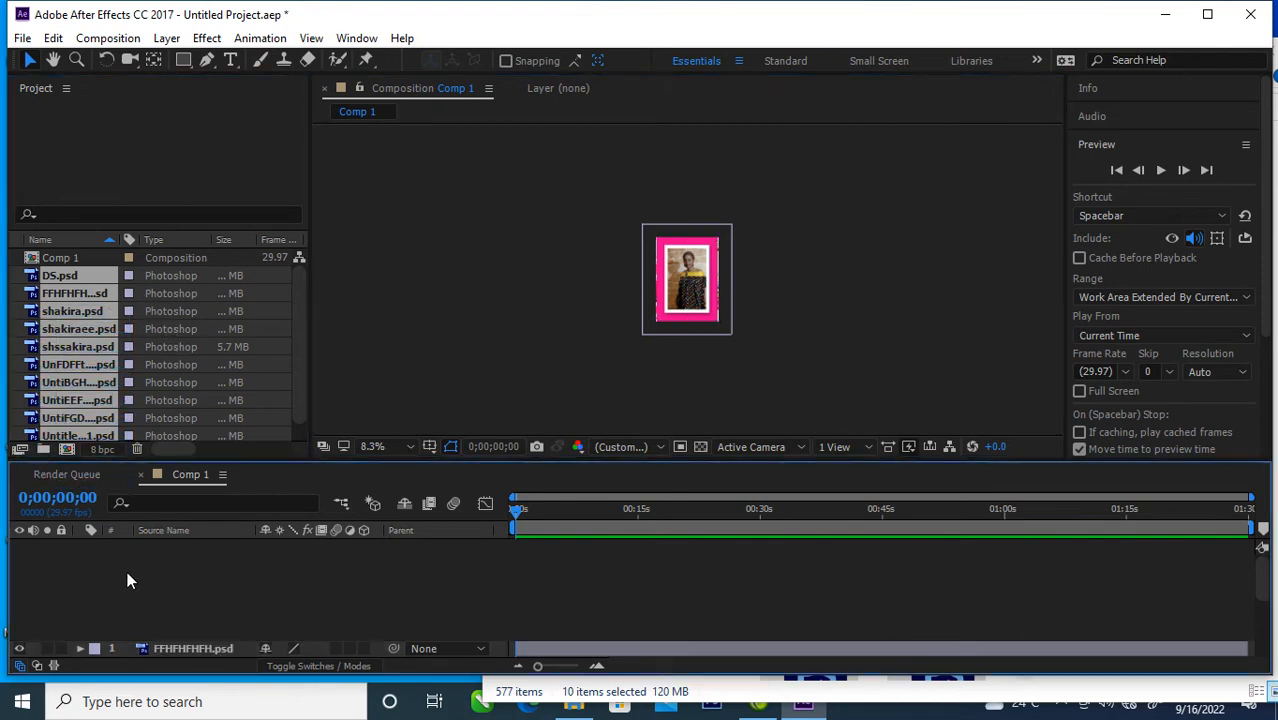
Step: Examine the imported project items and the Comp 1 layer list, previewing the DS.psd footage
left_click(78, 259)
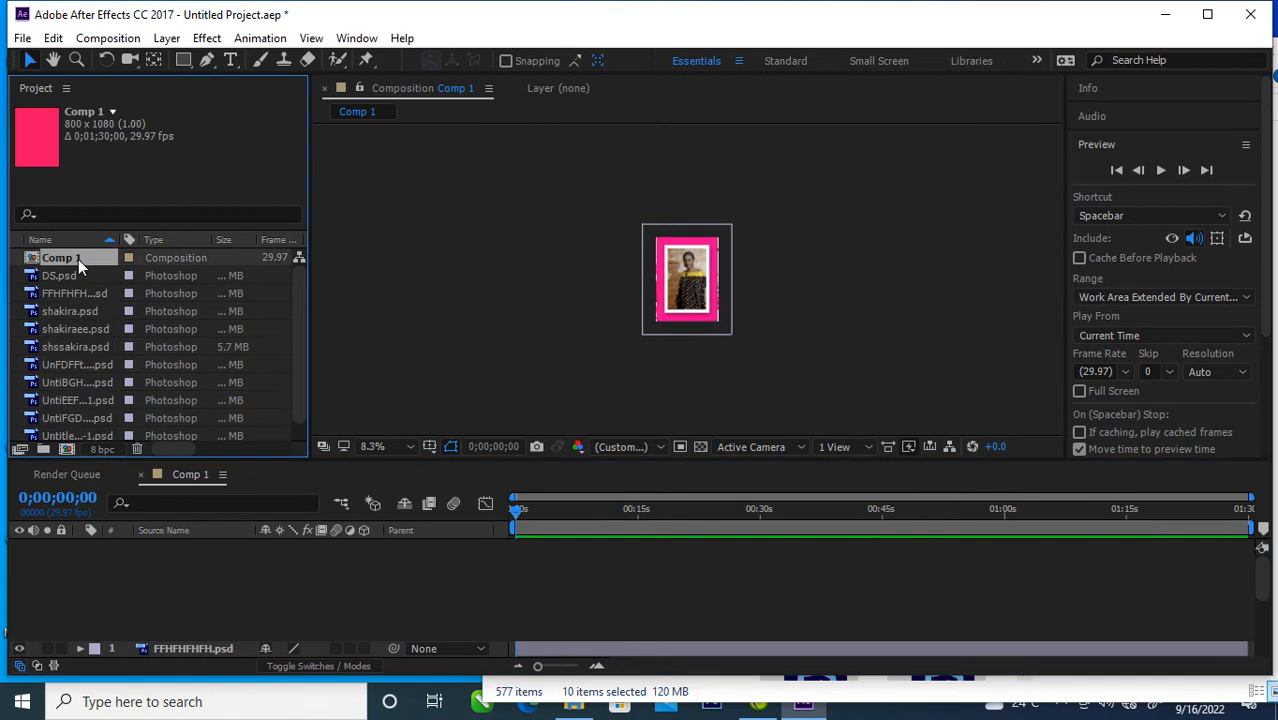
left_click(69, 290)
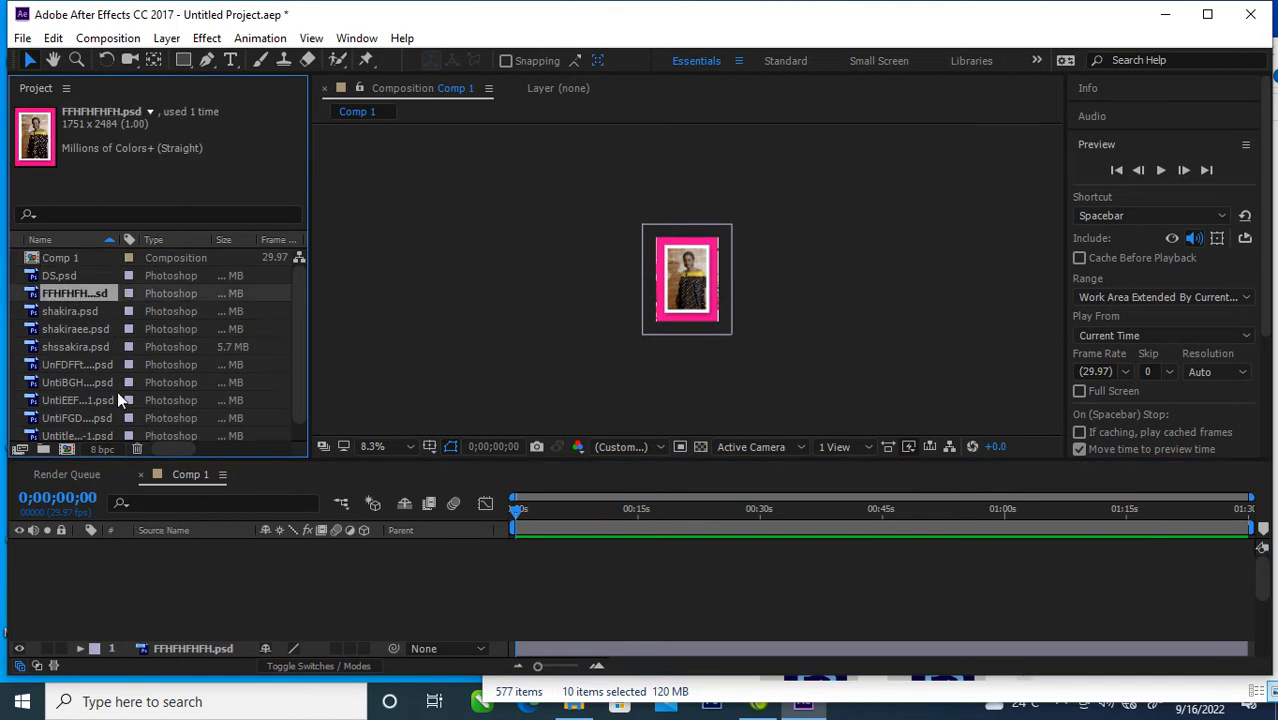
left_click(86, 309)
left_click(120, 574)
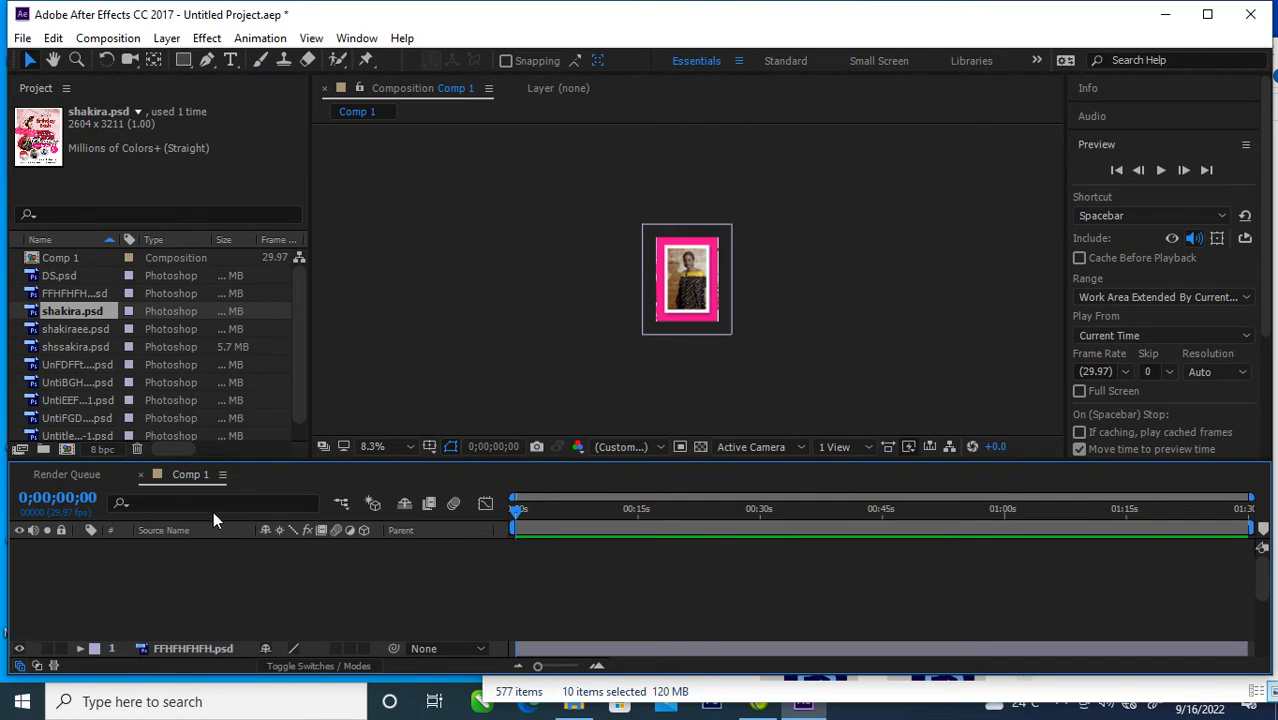
scroll(433, 603, "down", 2)
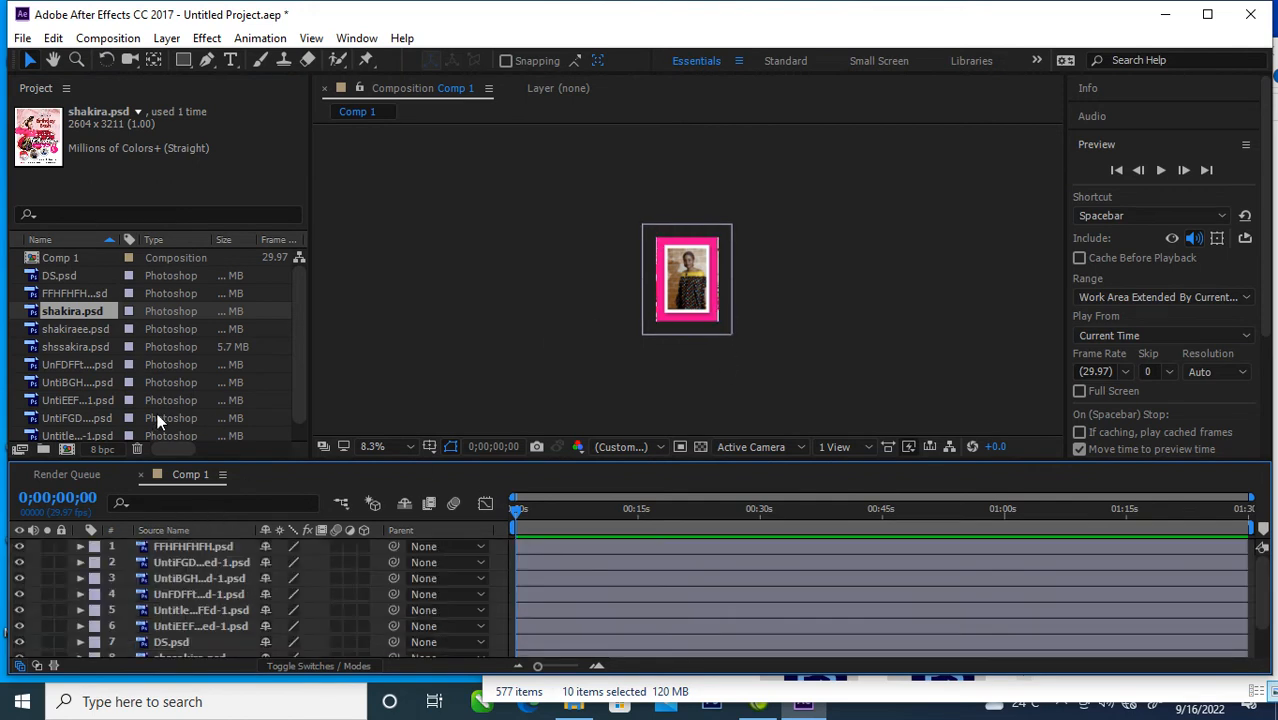
double_click(72, 279)
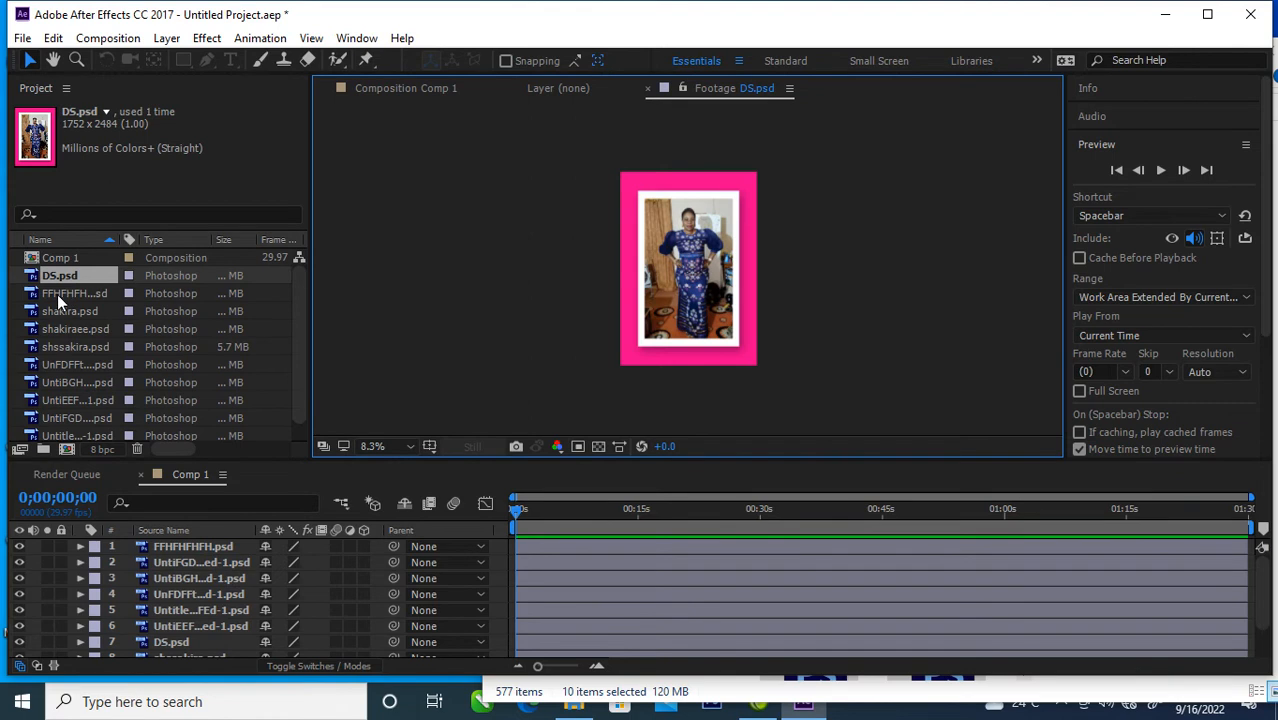
left_click(57, 294)
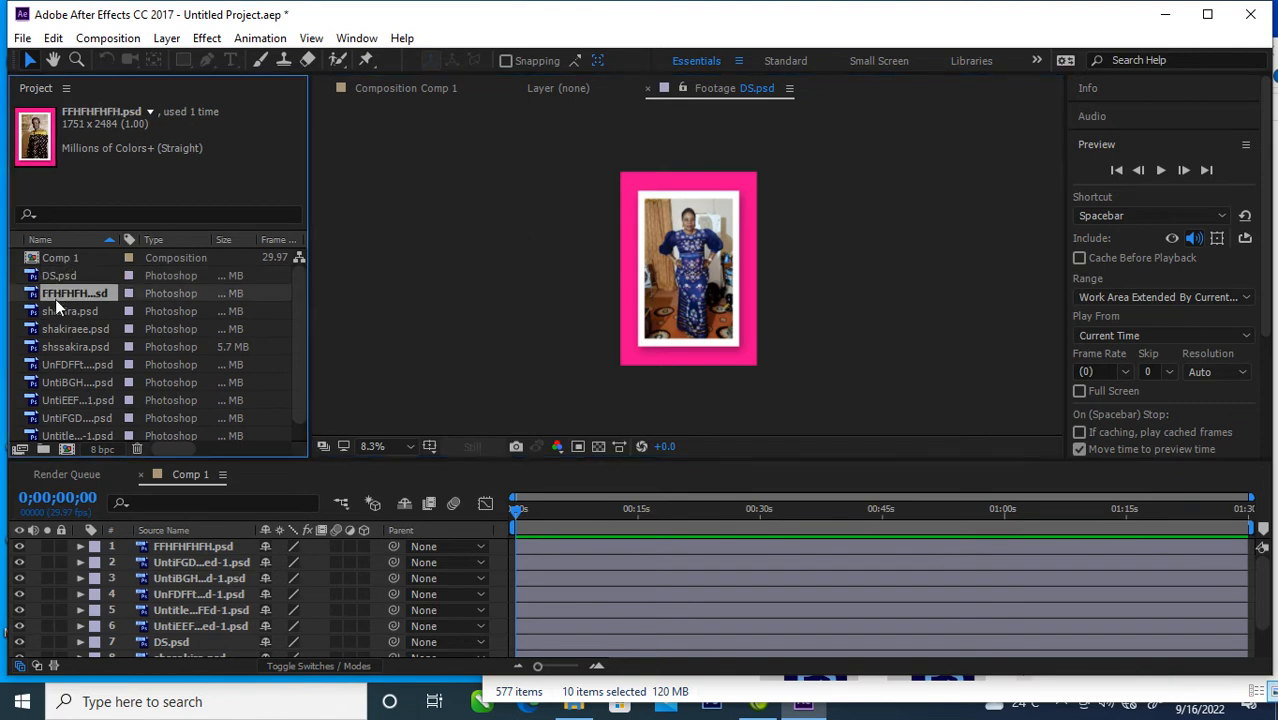
left_click(58, 313)
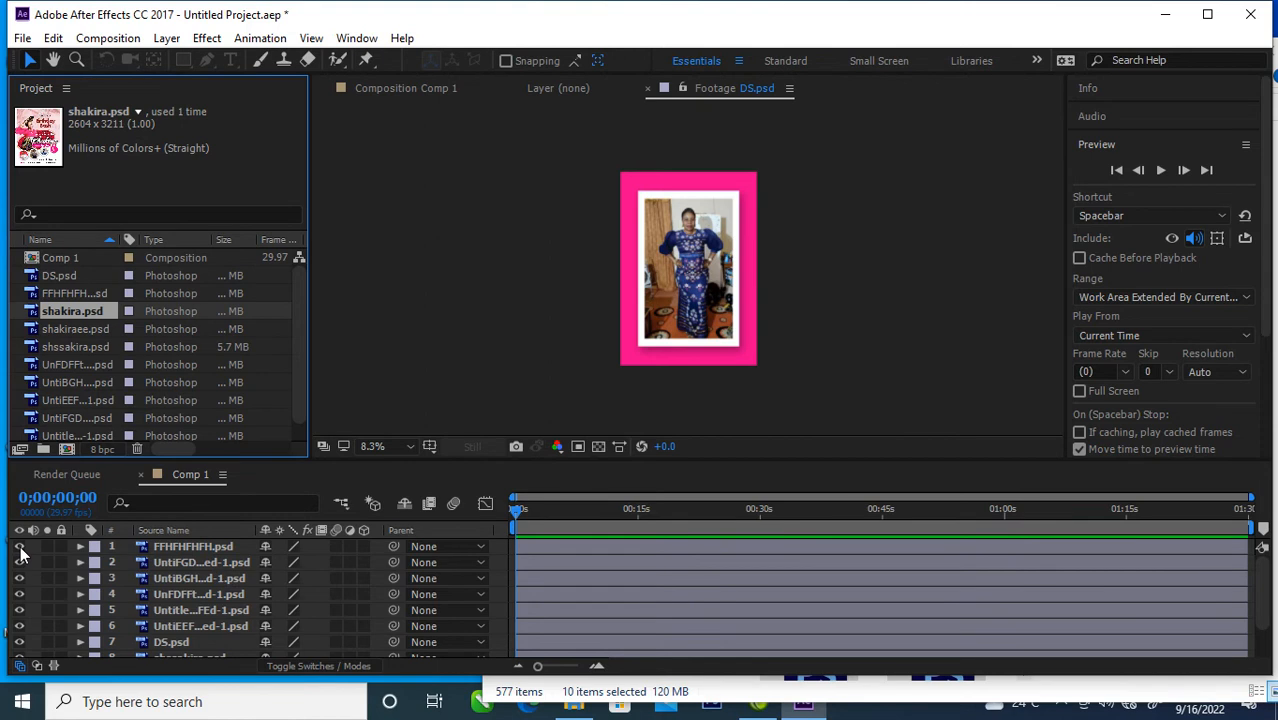
Step: Hide all ten PSD layers in the Comp 1 timeline
scroll(300, 380, "down", 1)
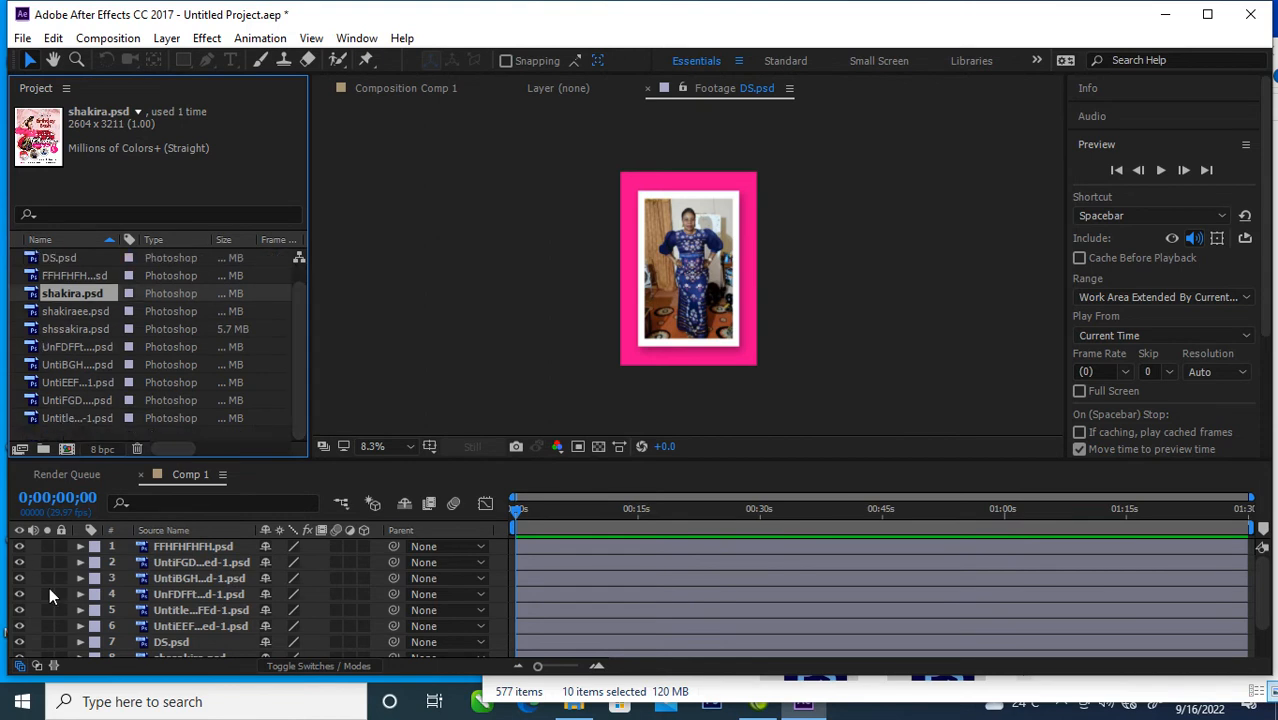
left_click_drag(19, 547, 20, 650)
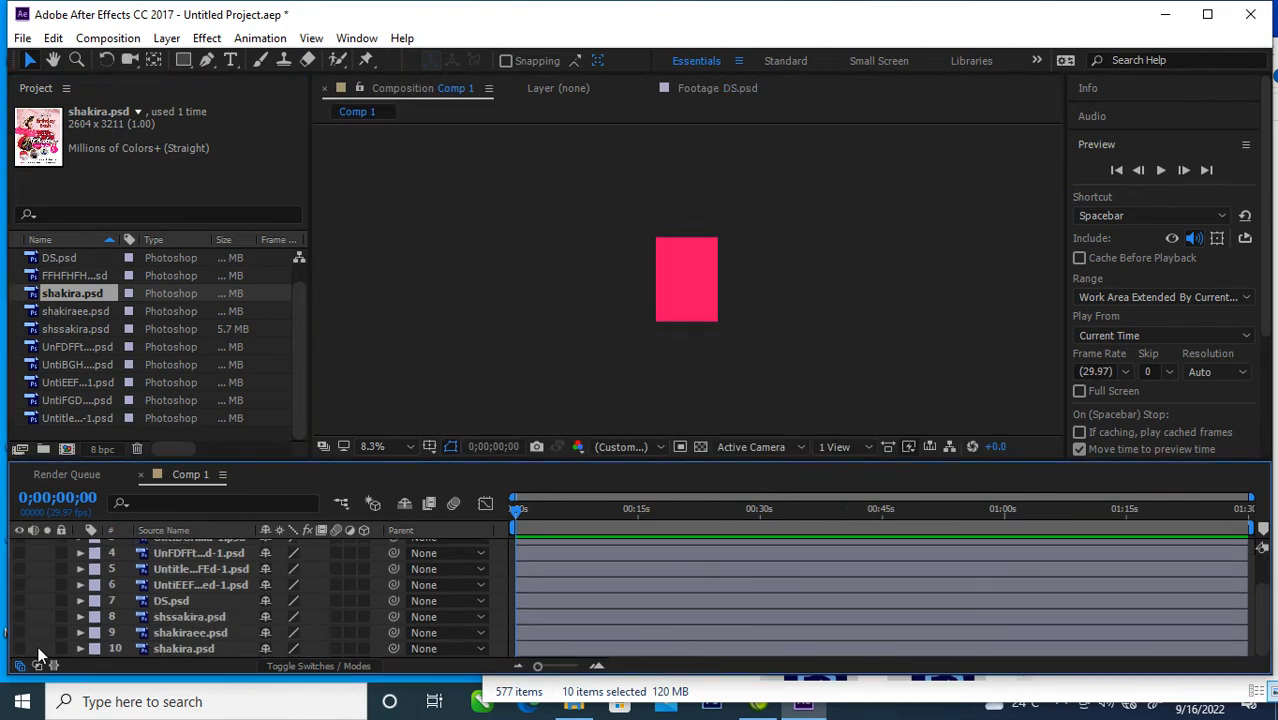
Step: Show the shakiraee.psd, shakira.psd and shssakira.psd layers, toggling DS.psd on and off to check its content
left_click(20, 636)
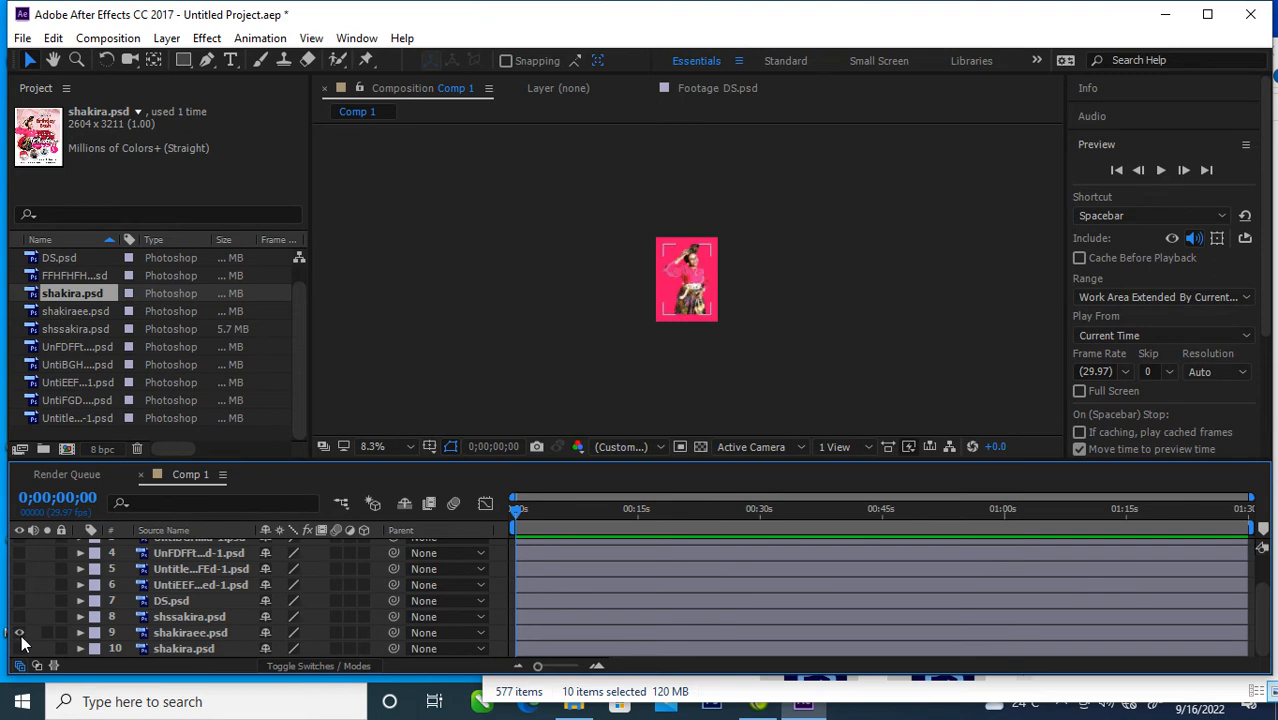
left_click(190, 633)
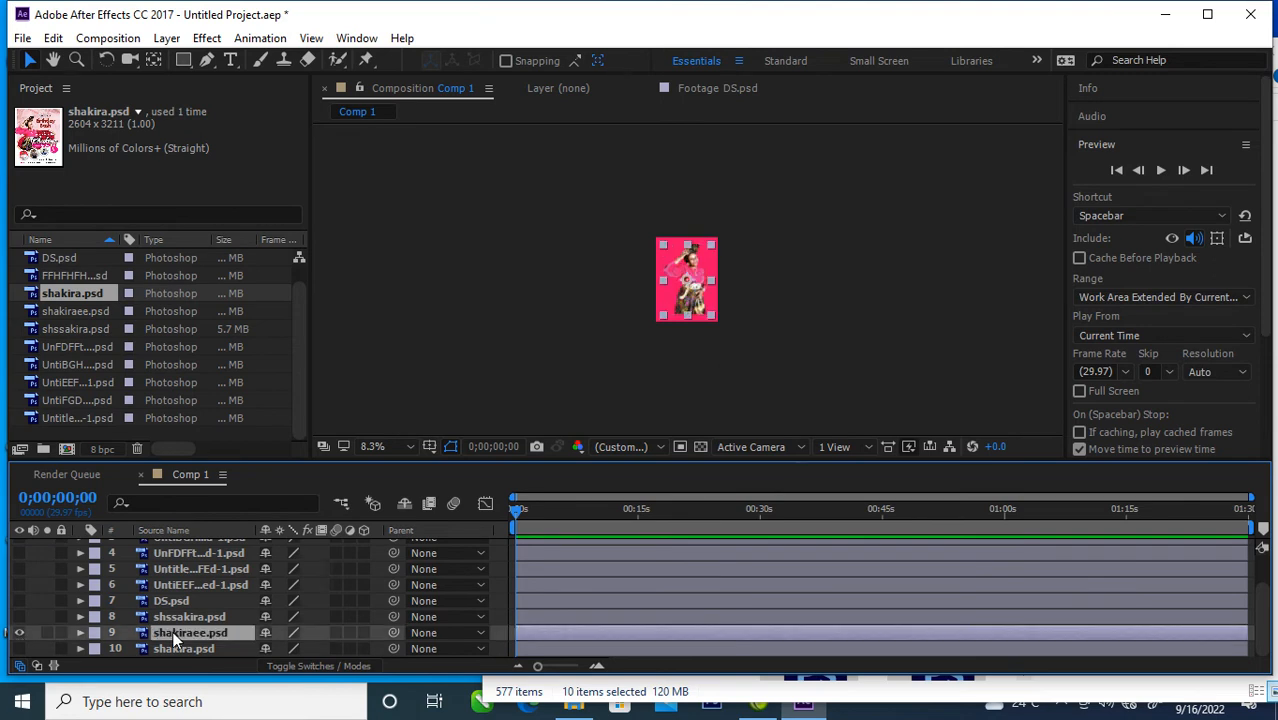
left_click(19, 649)
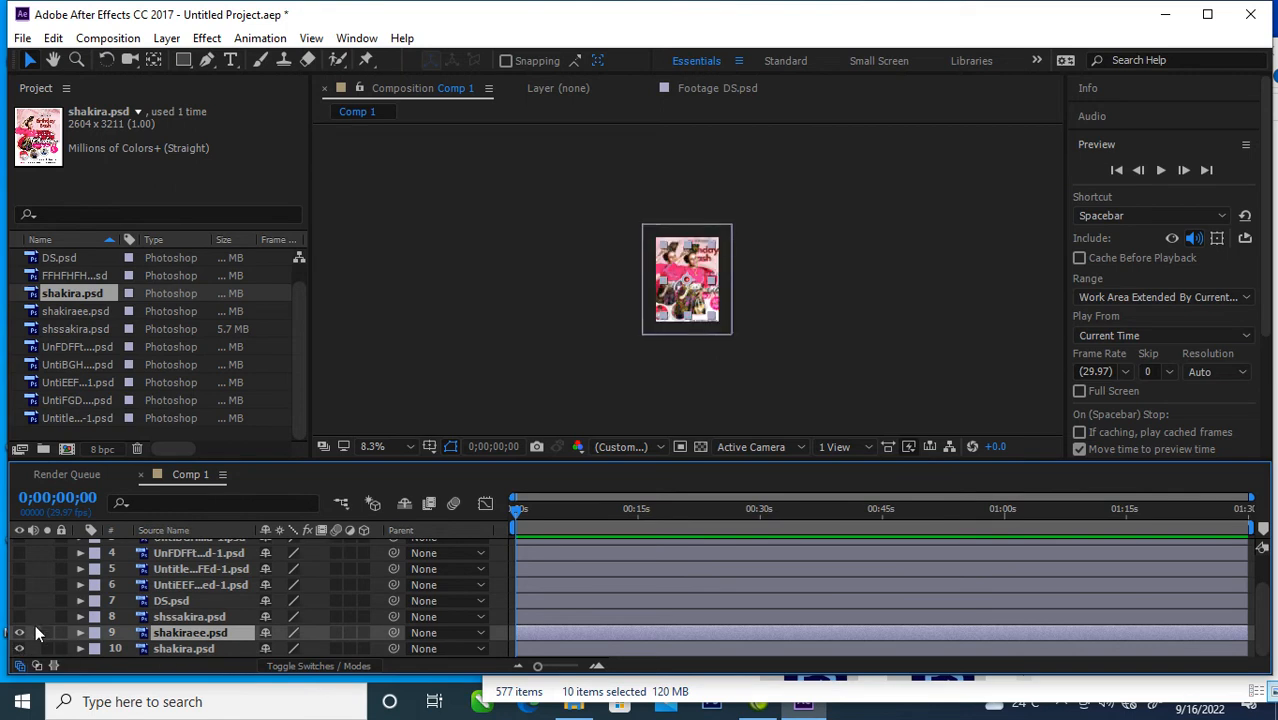
left_click(19, 617)
left_click(19, 617)
left_click(19, 601)
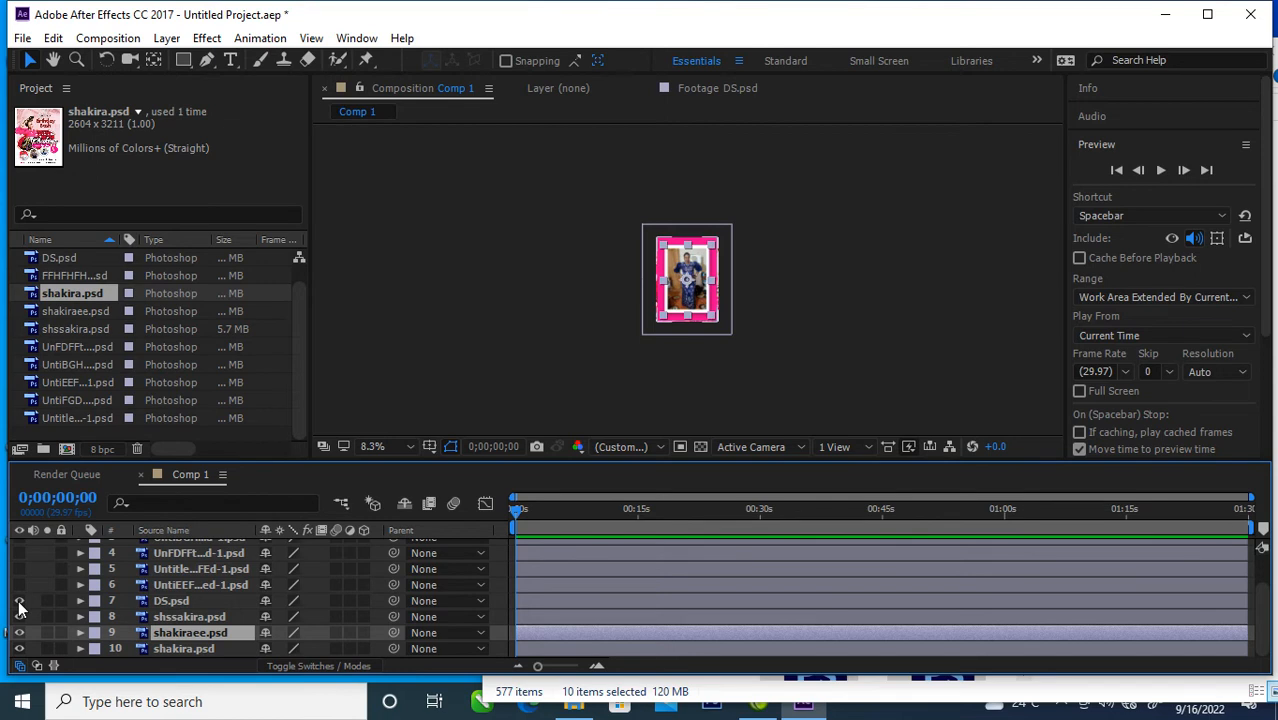
left_click(19, 601)
left_click(19, 617)
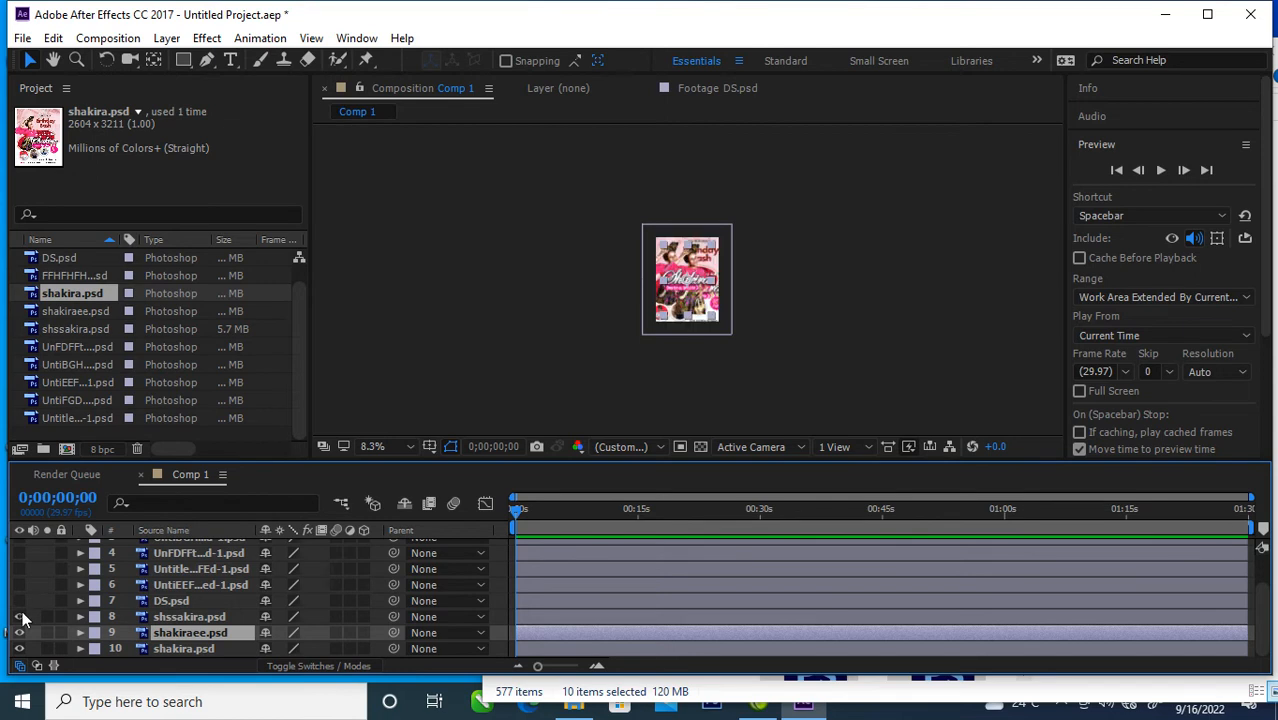
Step: Move the shssakira.psd, shakiraee.psd and shakira.psd layers together to the top of the Comp 1 layer stack
left_click(203, 619, "ctrl")
left_click(190, 647, "ctrl")
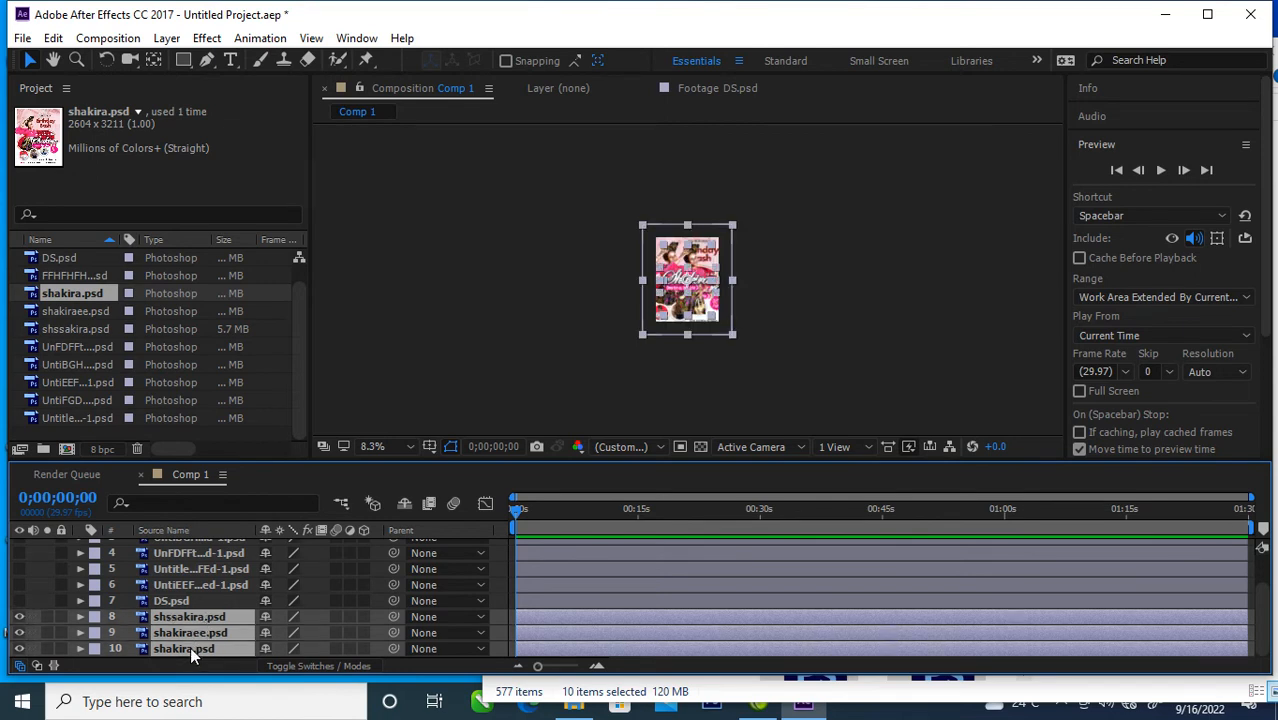
left_click_drag(192, 630, 167, 544)
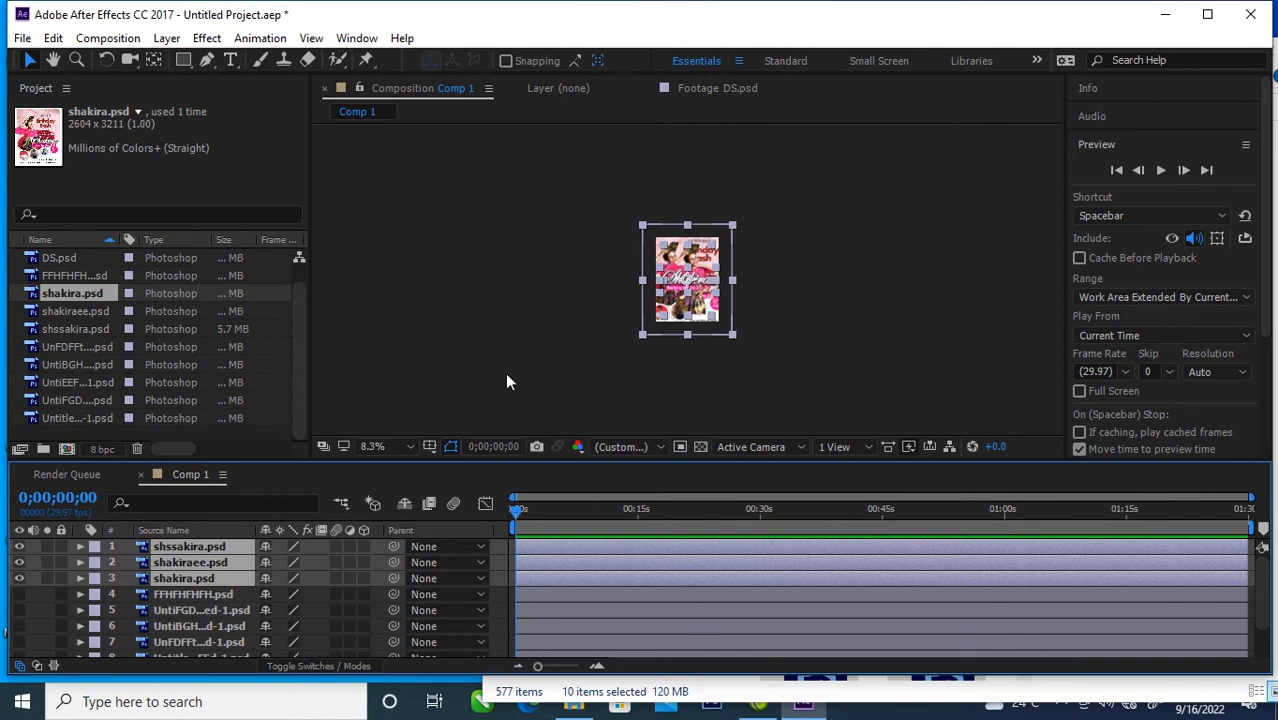
Step: Hide the three topmost layers and show the seven layers below them
left_click_drag(19, 546, 18, 569)
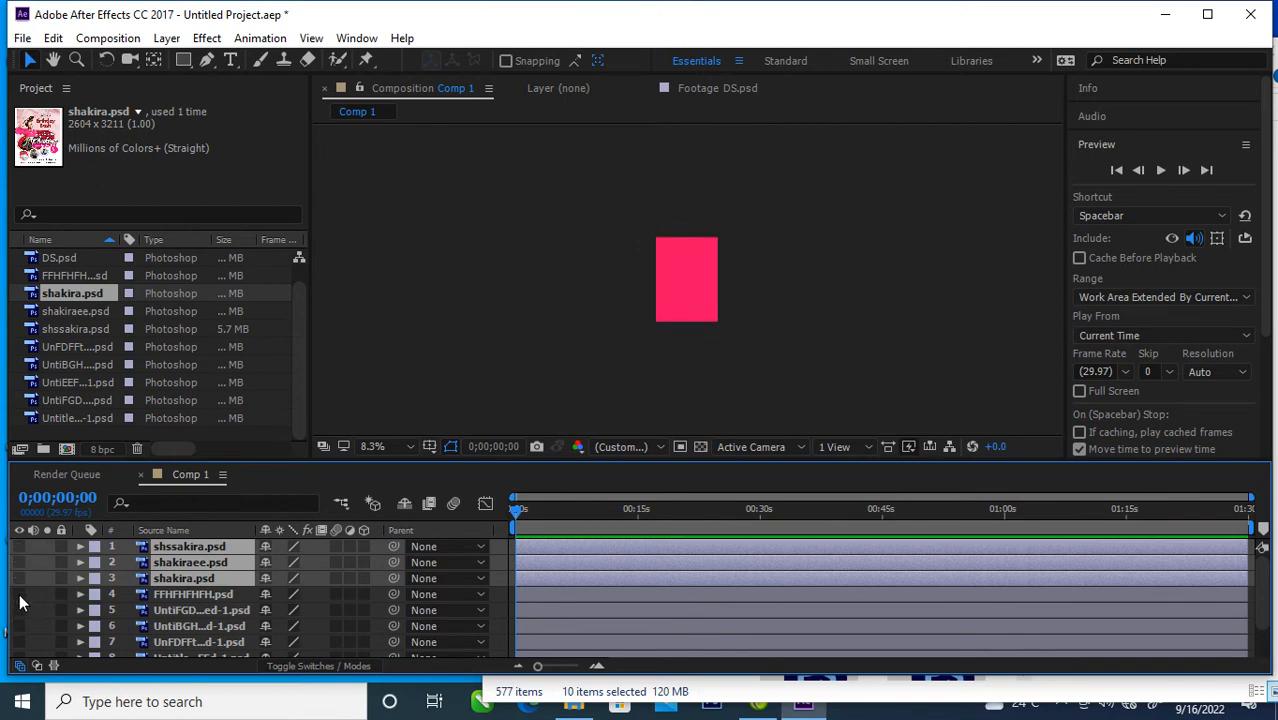
scroll(22, 655, "down", 2)
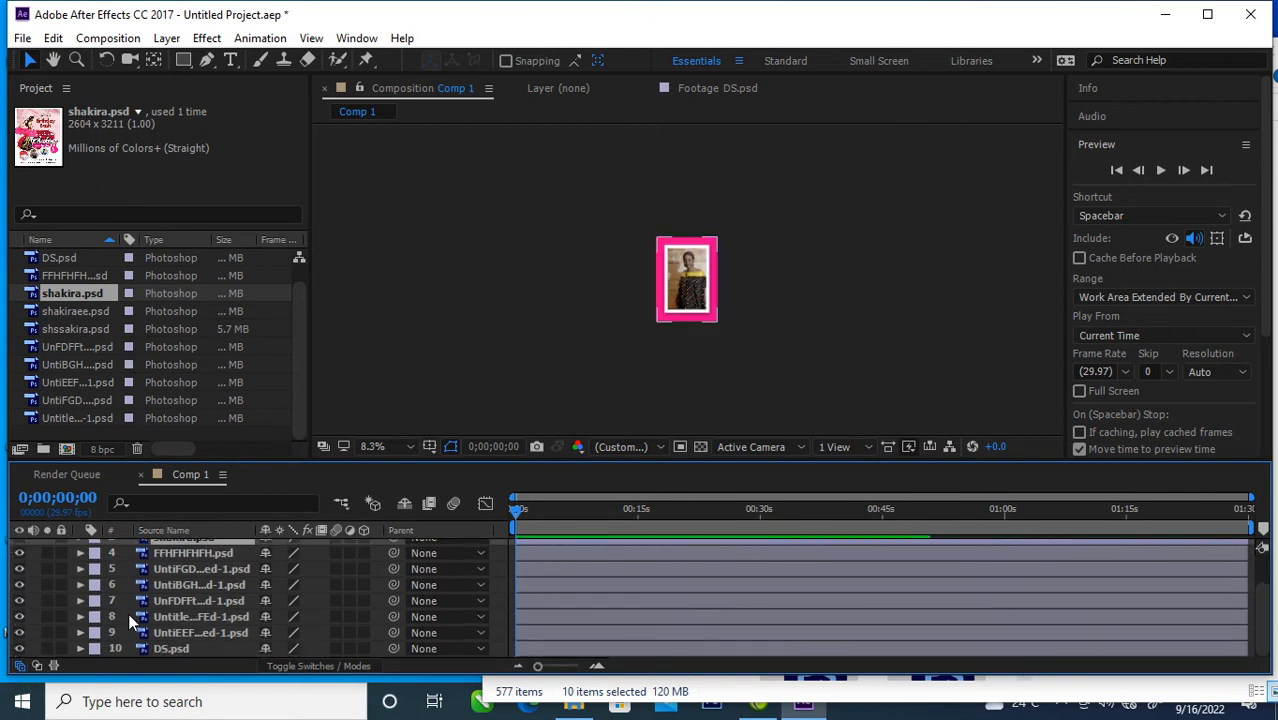
Step: Select the seven visible layers, FFHFHFHFH.psd through DS.psd, and trim their ends together to about 3.5 seconds
scroll(86, 617, "up", 3)
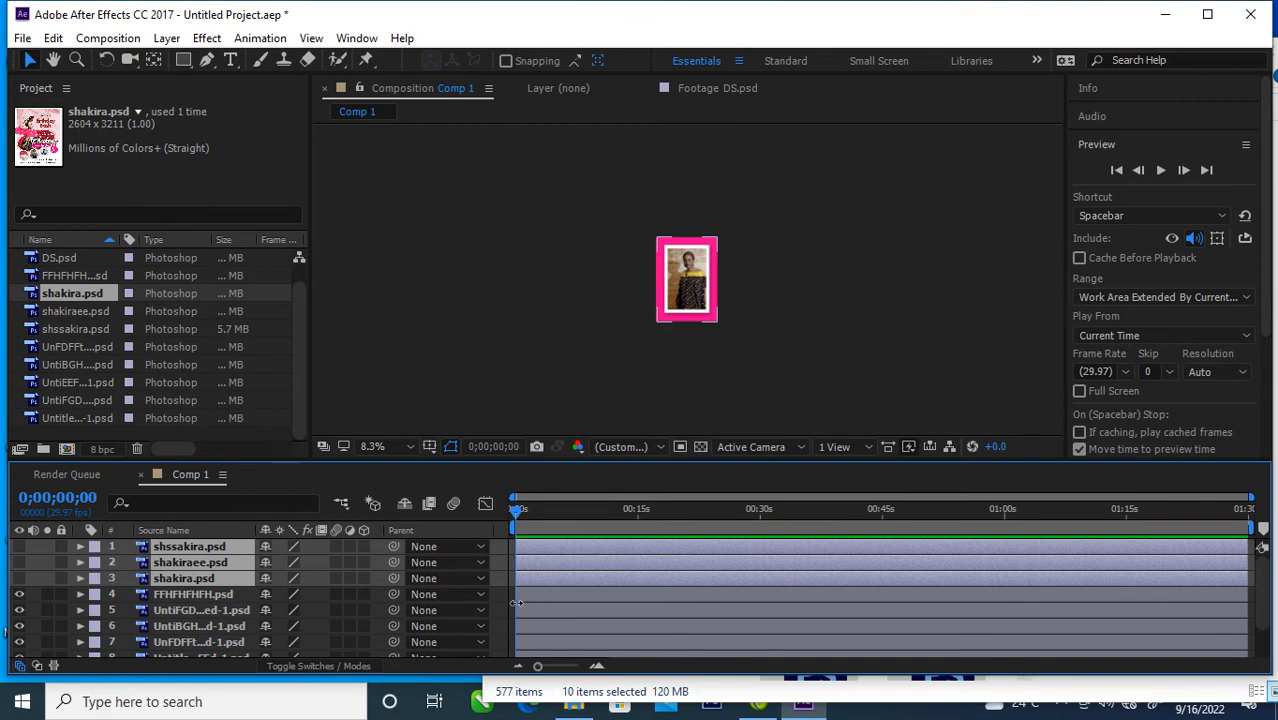
left_click_drag(178, 589, 181, 589)
left_click(181, 609, "ctrl")
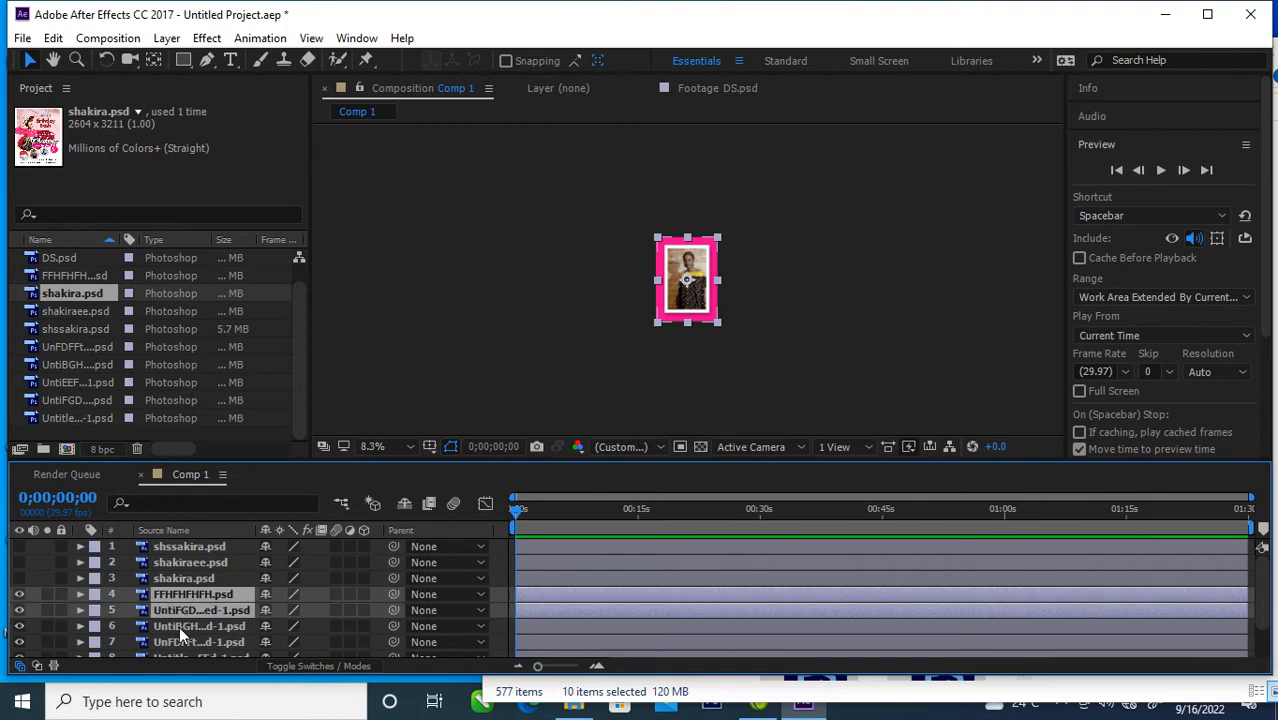
left_click(179, 626, "ctrl")
left_click(177, 641, "ctrl")
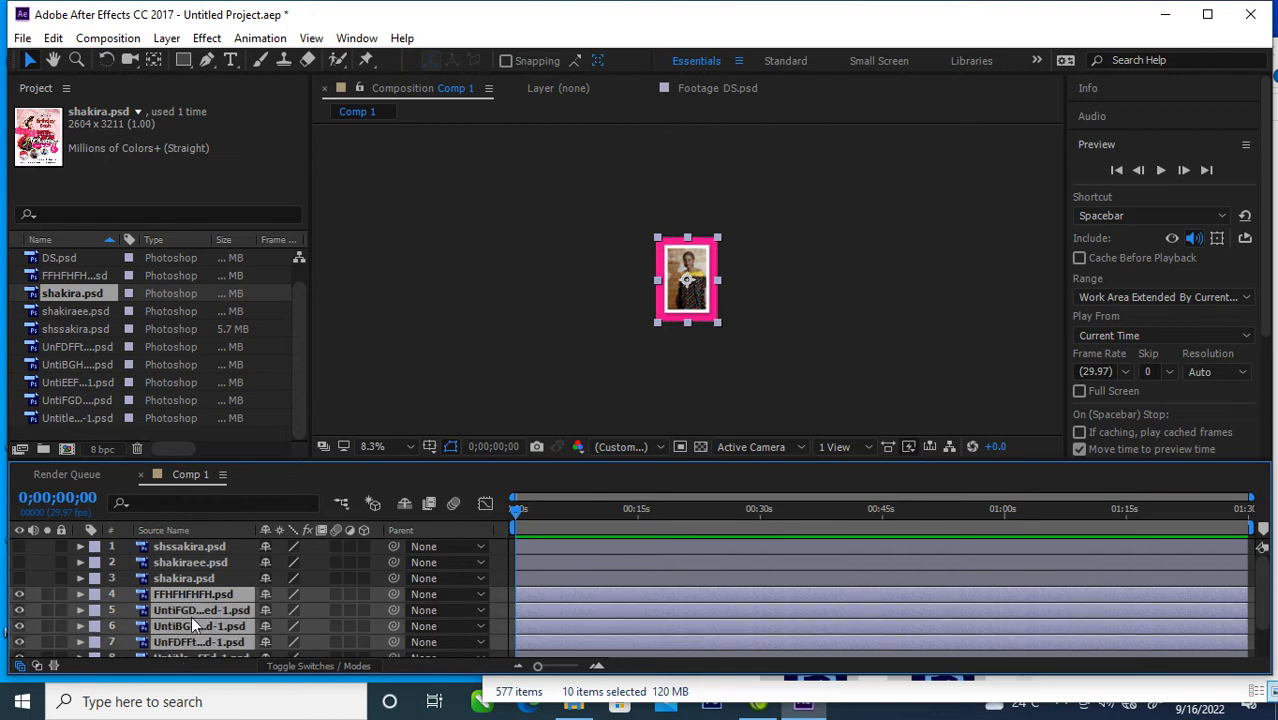
scroll(191, 616, "down", 1)
left_click(179, 618, "ctrl")
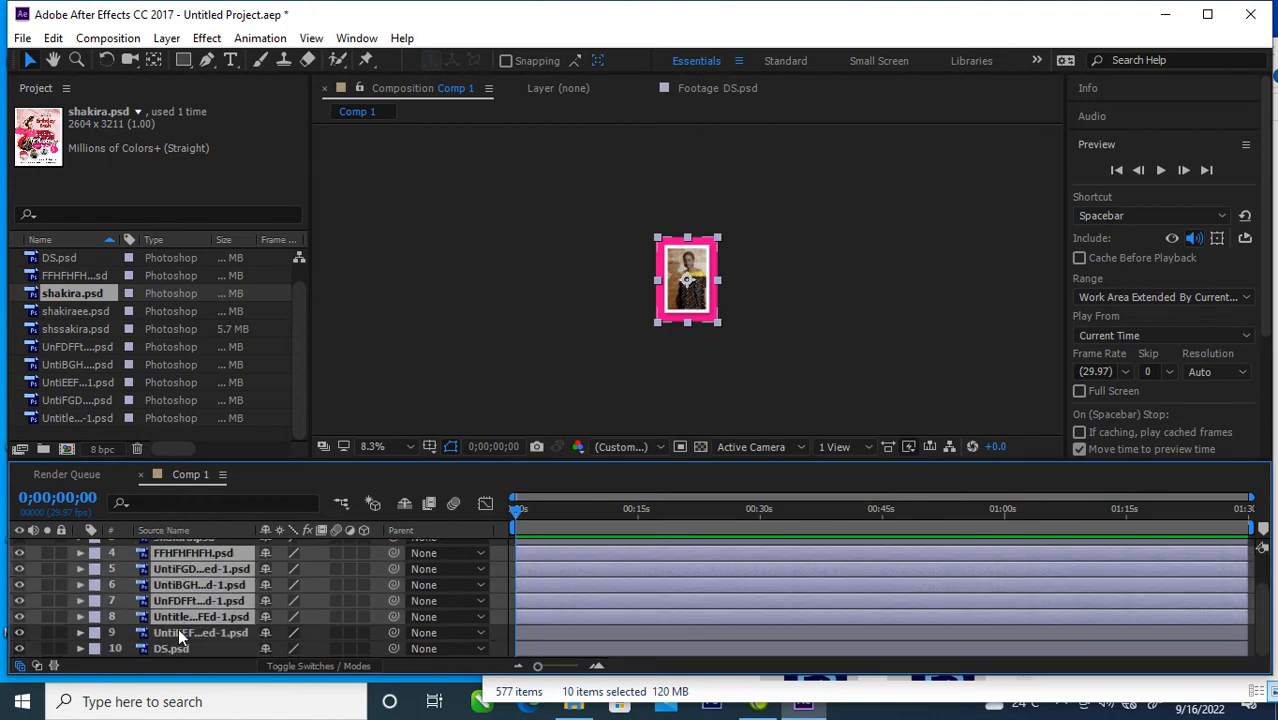
left_click(178, 634, "ctrl")
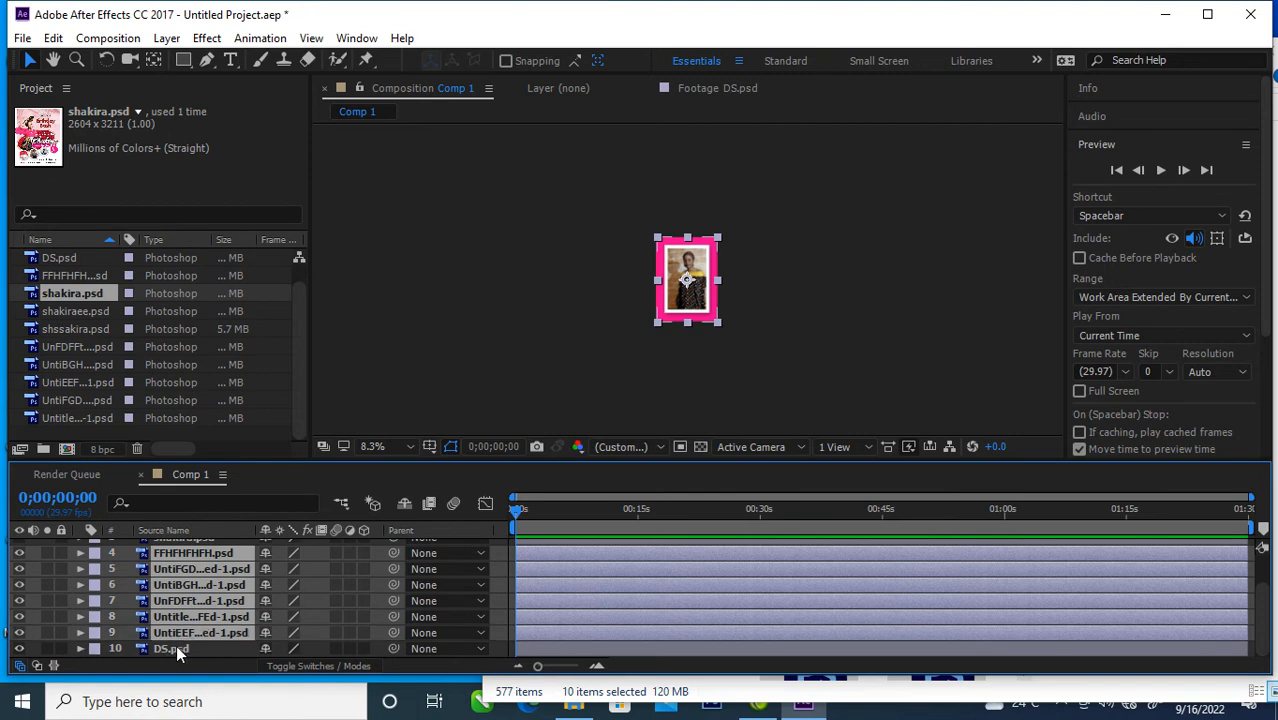
left_click(185, 647, "ctrl")
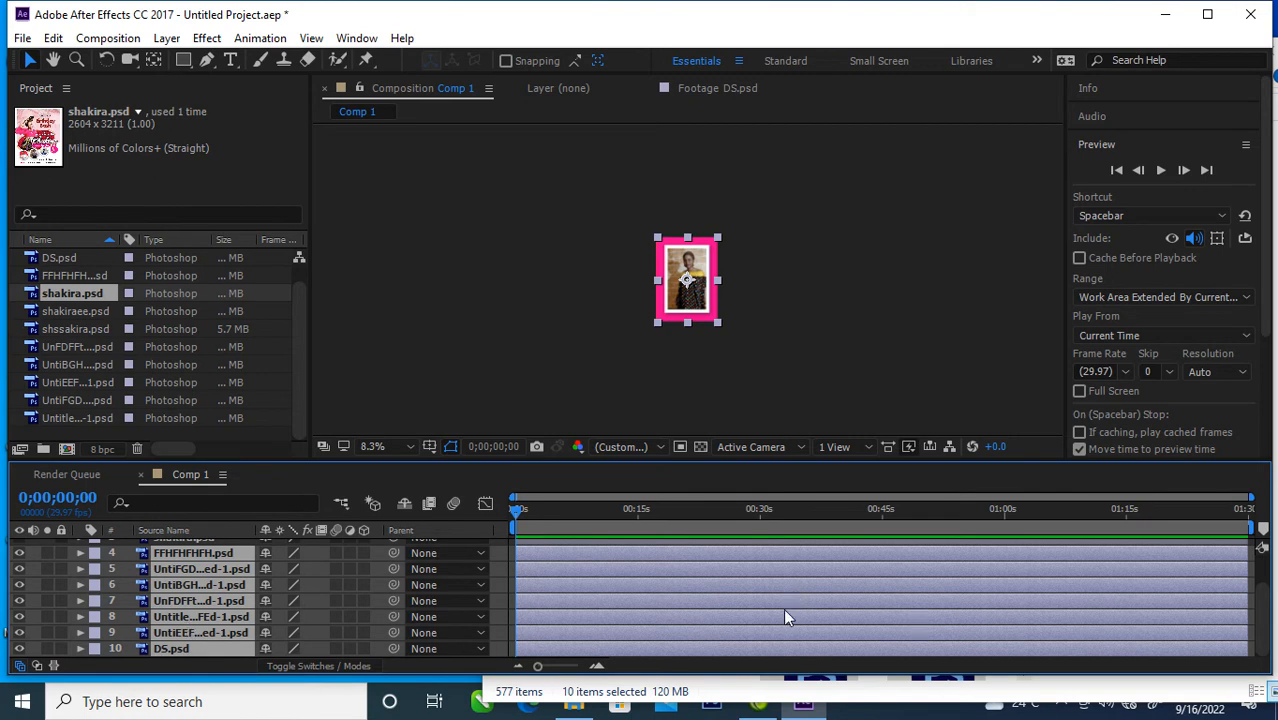
left_click_drag(1241, 597, 546, 615)
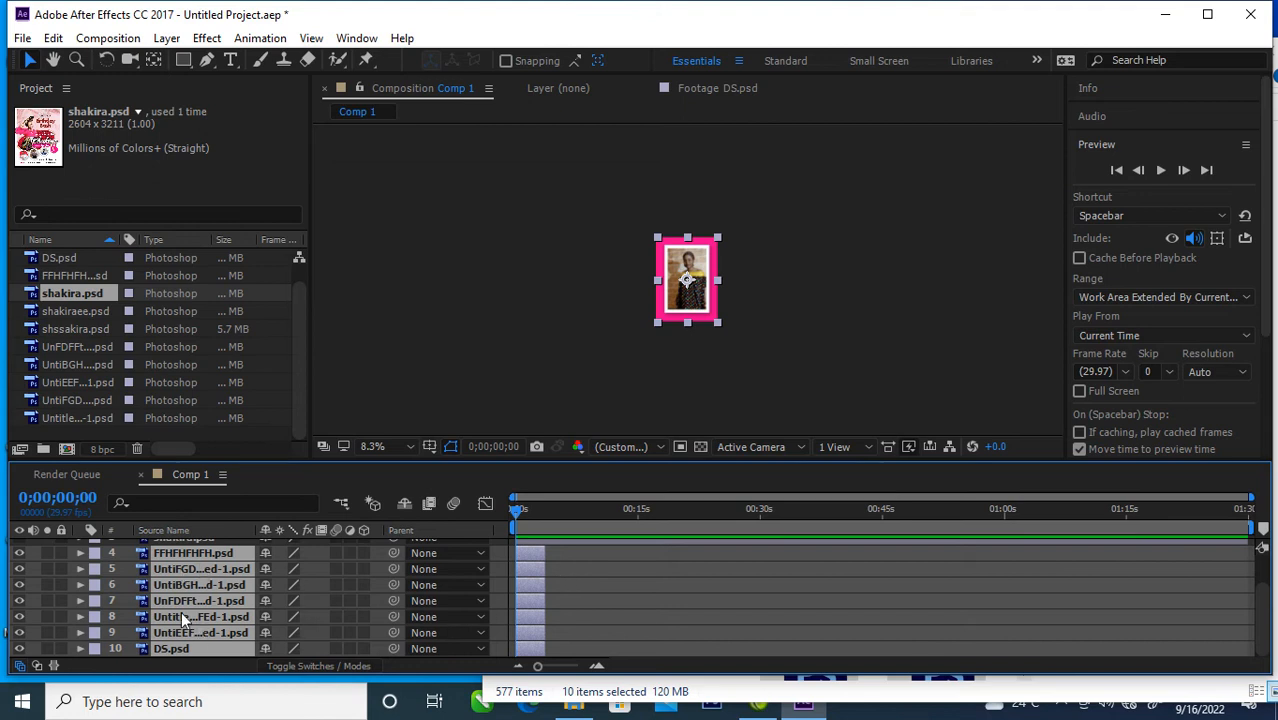
Step: Shift the six layers below FFHFHFHFH.psd along the timeline so each one starts about where the layer above it ends
scroll(110, 570, "up", 2)
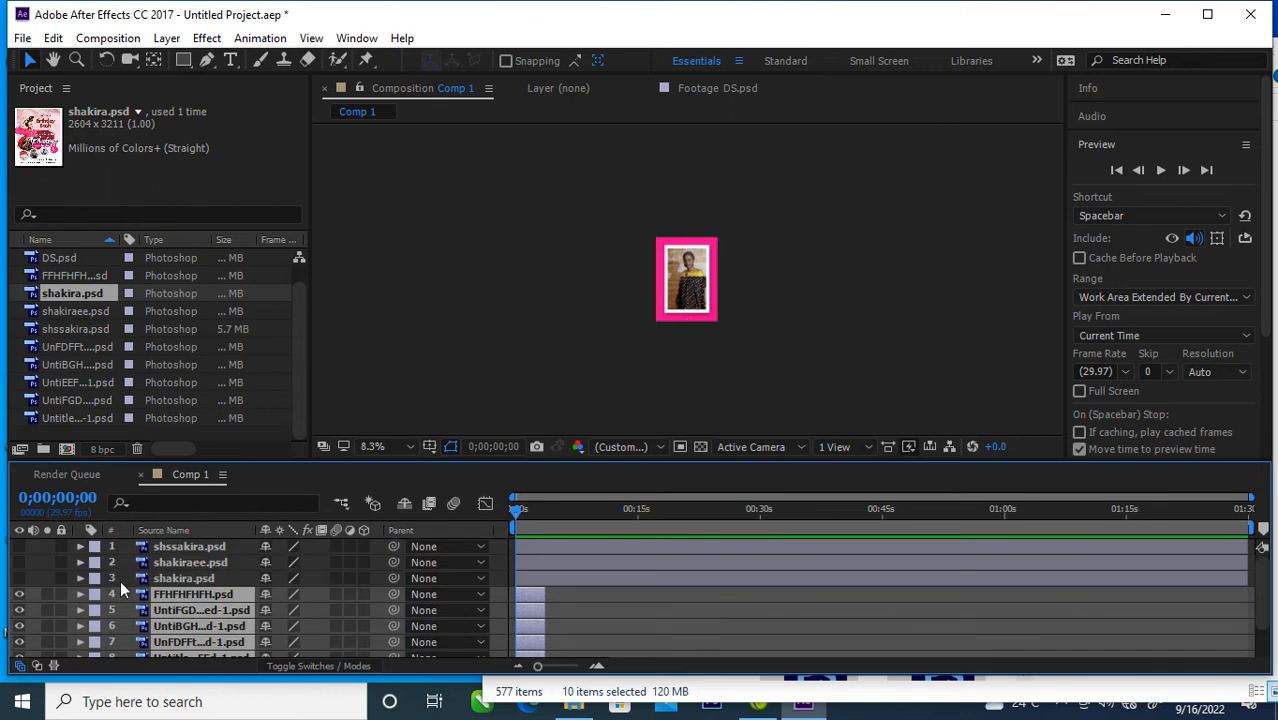
left_click(120, 580)
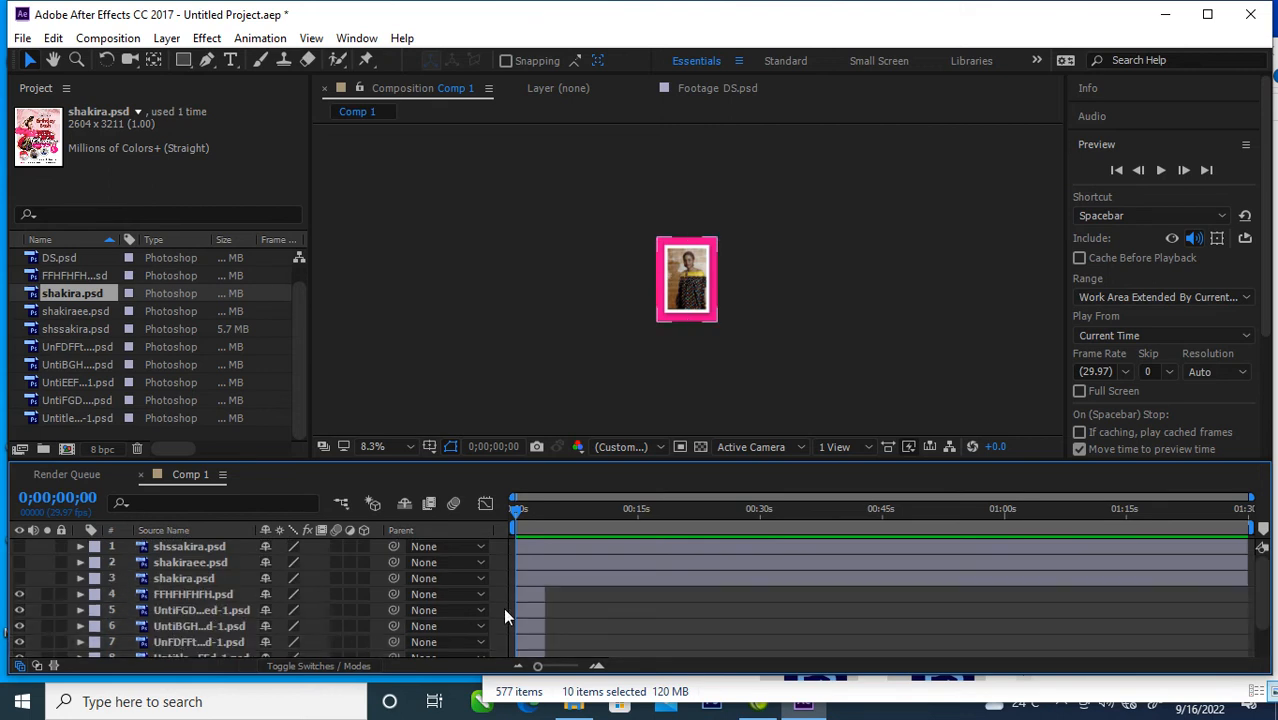
left_click_drag(533, 612, 558, 612)
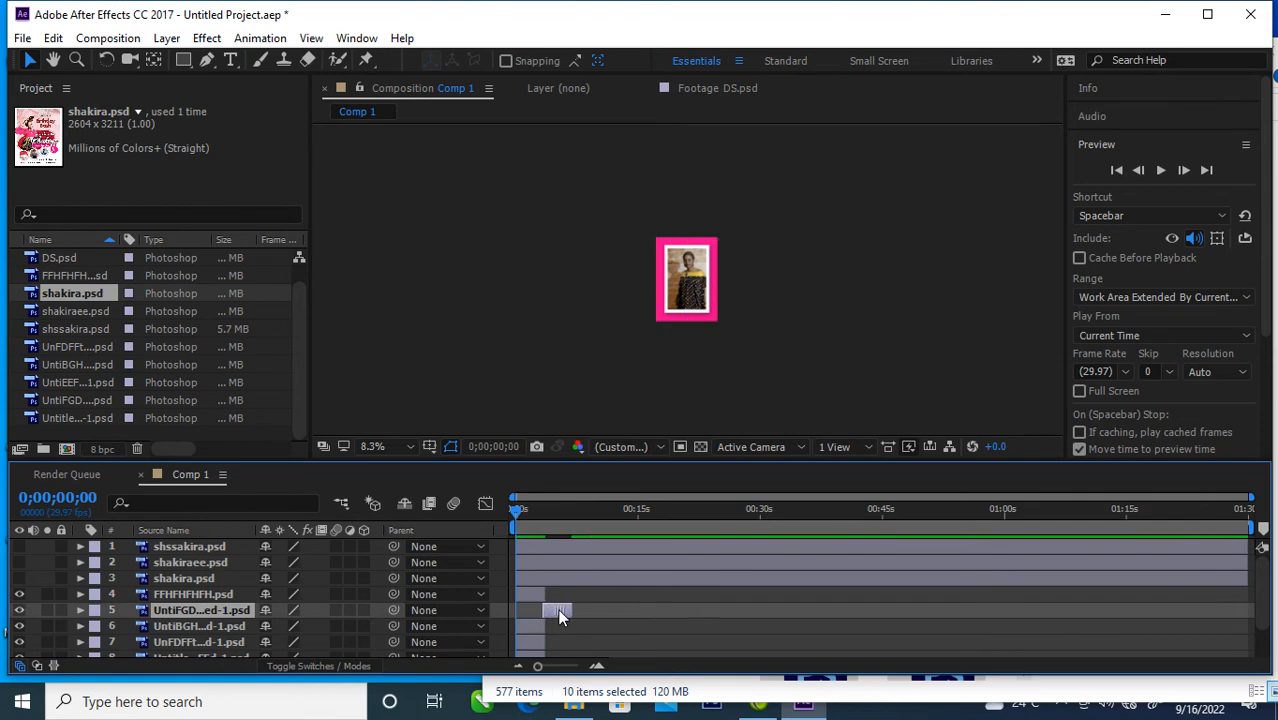
key("ctrl+shift+a")
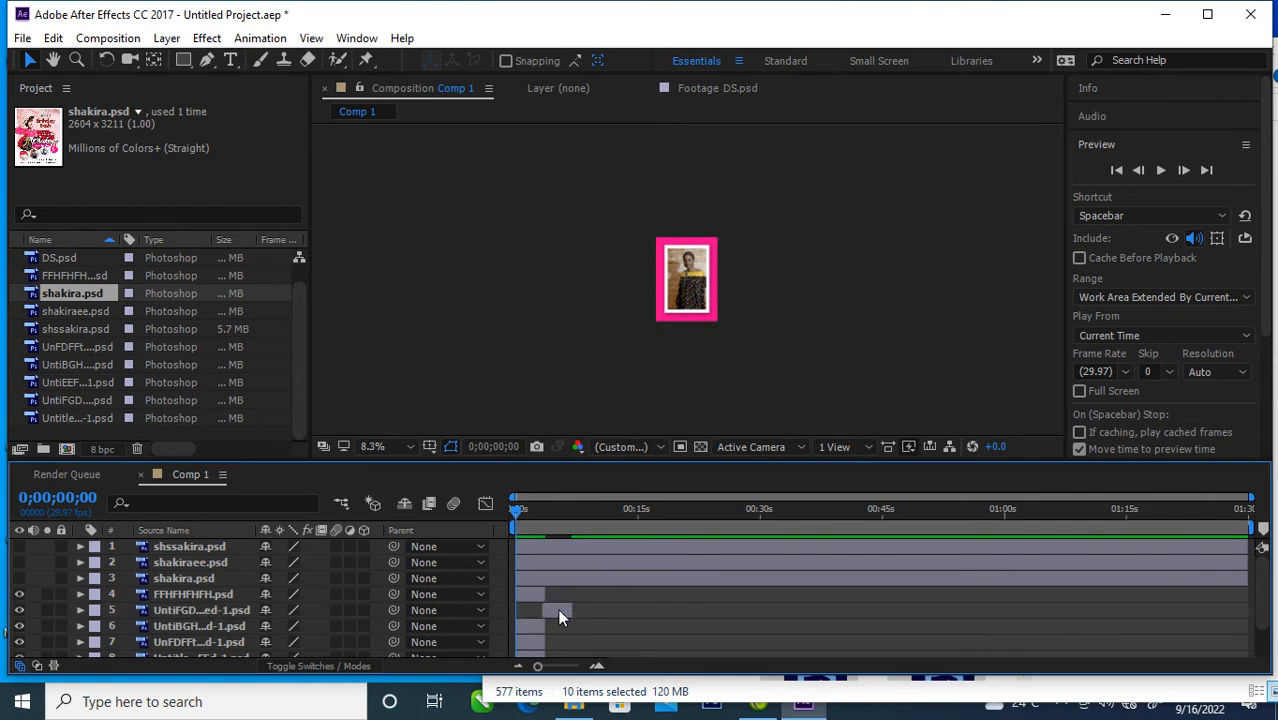
left_click_drag(530, 626, 611, 647)
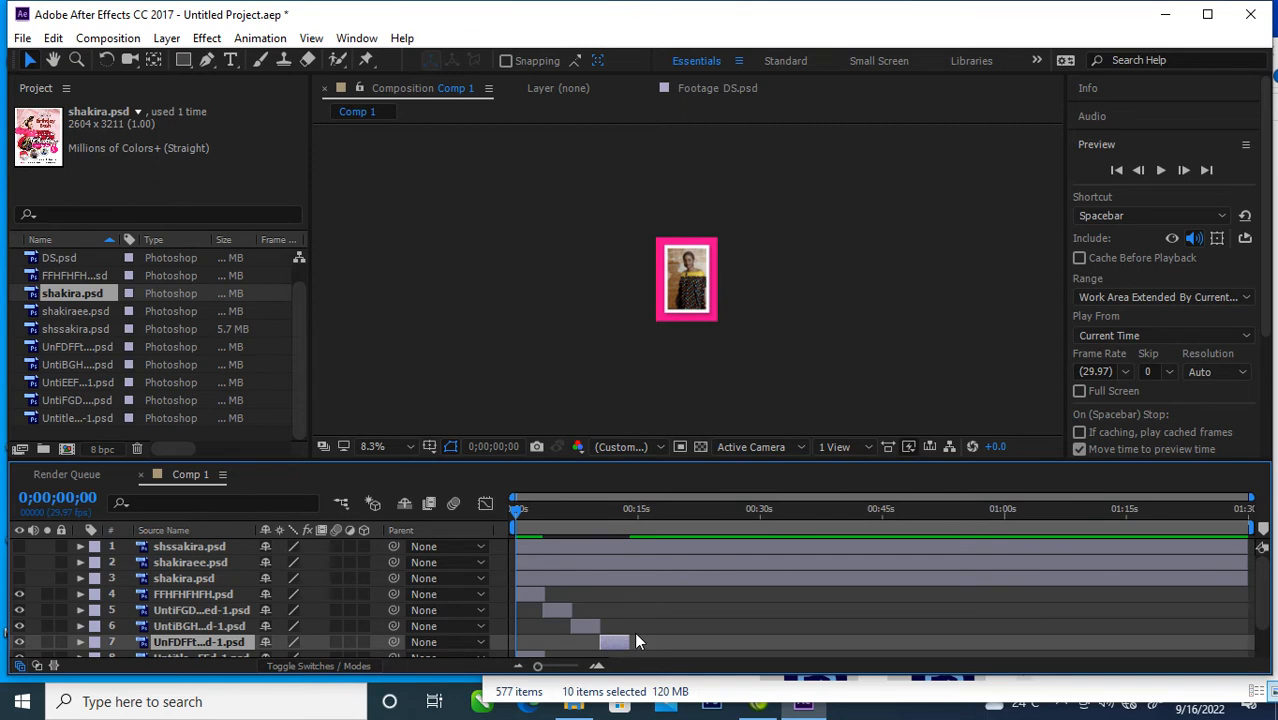
scroll(634, 632, "down", 1)
left_click_drag(532, 616, 644, 630)
left_click_drag(521, 636, 672, 645)
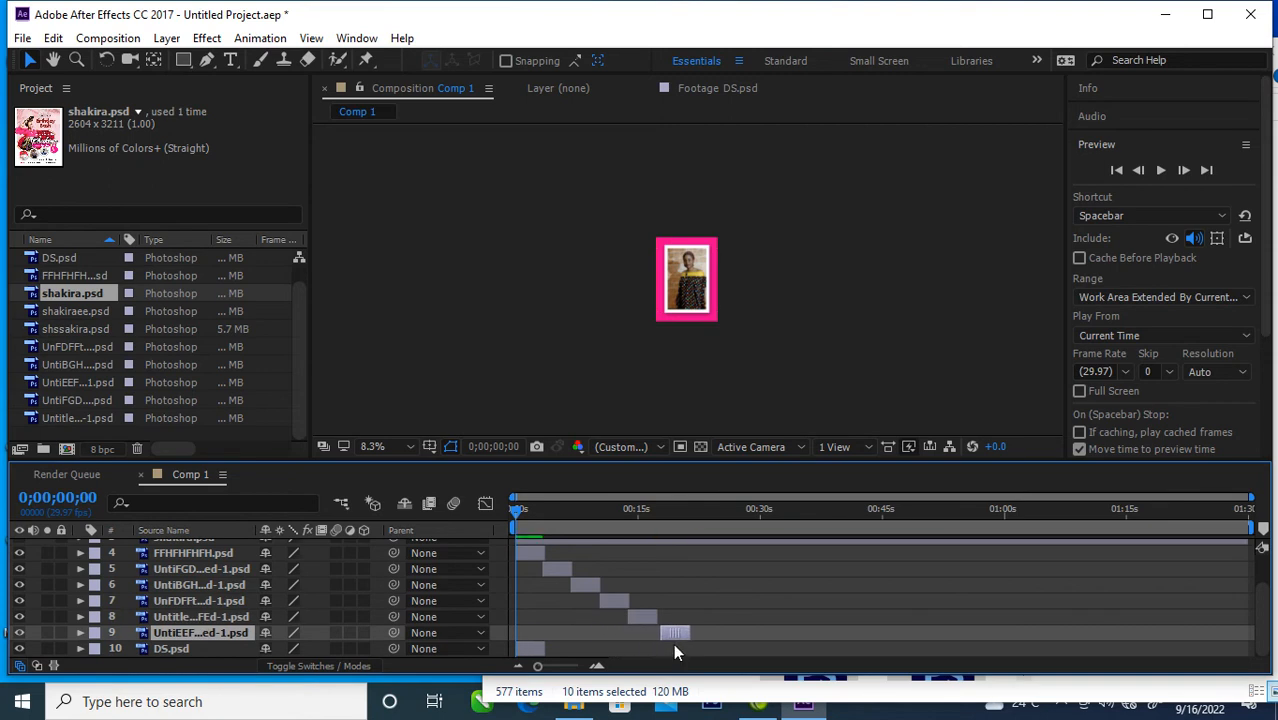
left_click_drag(532, 656, 691, 652)
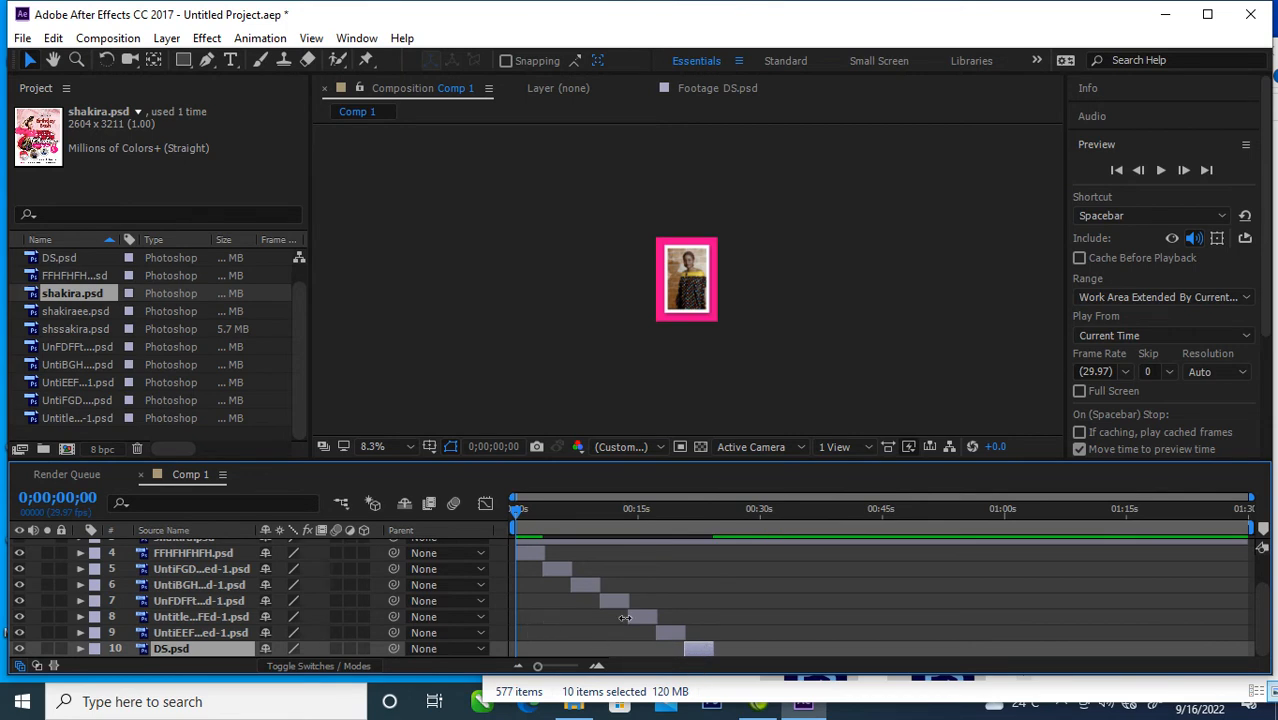
Step: Enable Rotation keyframing at 0 seconds on all seven visible layers, with the composition view enlarged to 33.3%
scroll(624, 617, "up", 3)
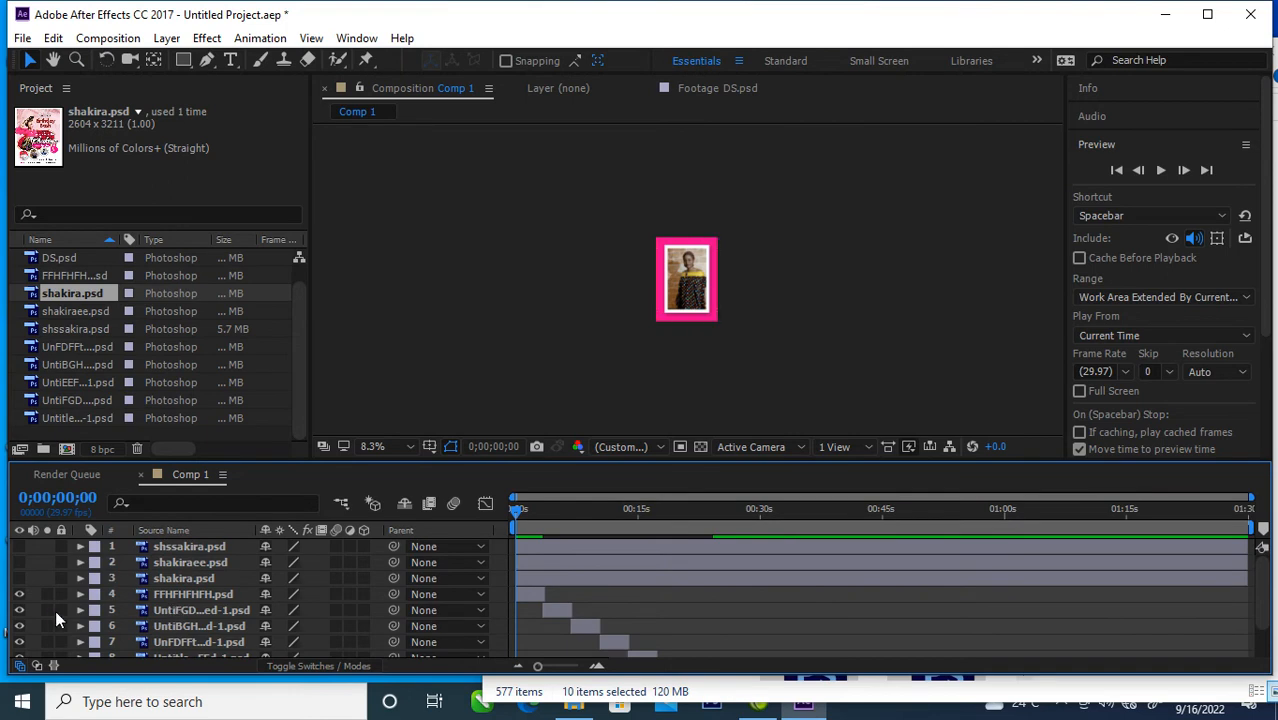
left_click(172, 594)
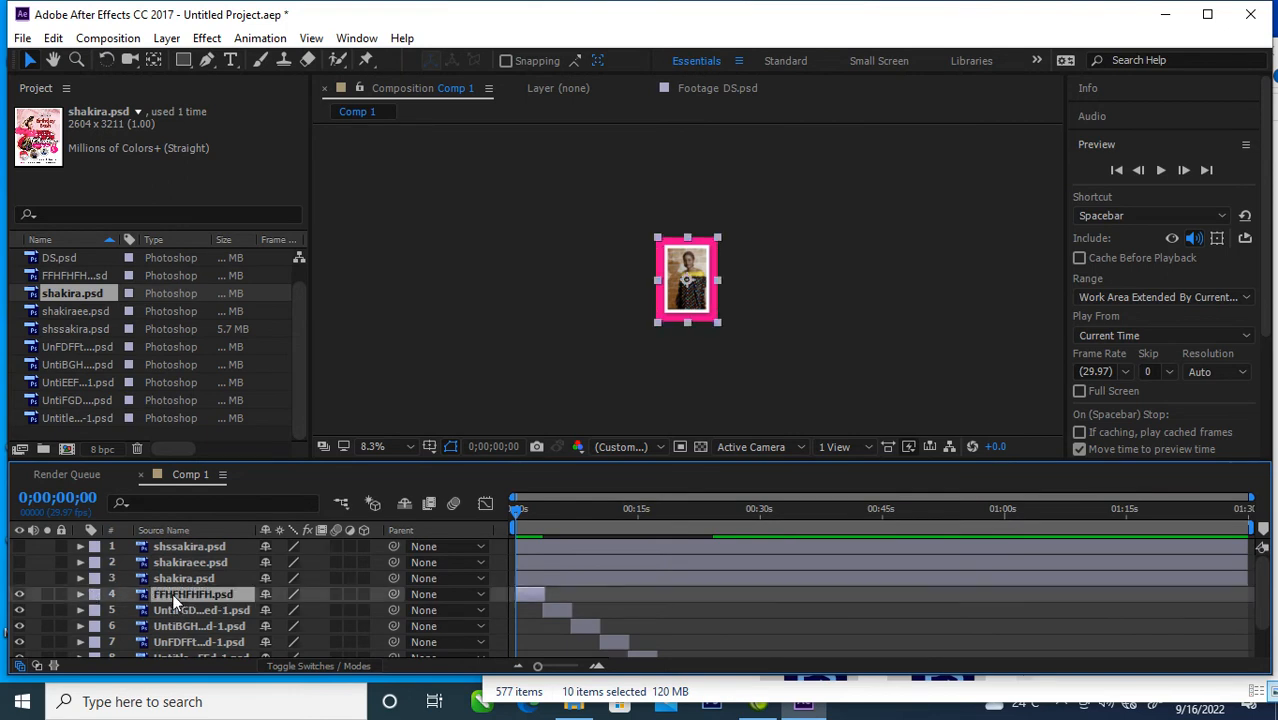
left_click(184, 609, "ctrl")
left_click(177, 627, "ctrl")
left_click(196, 642, "ctrl")
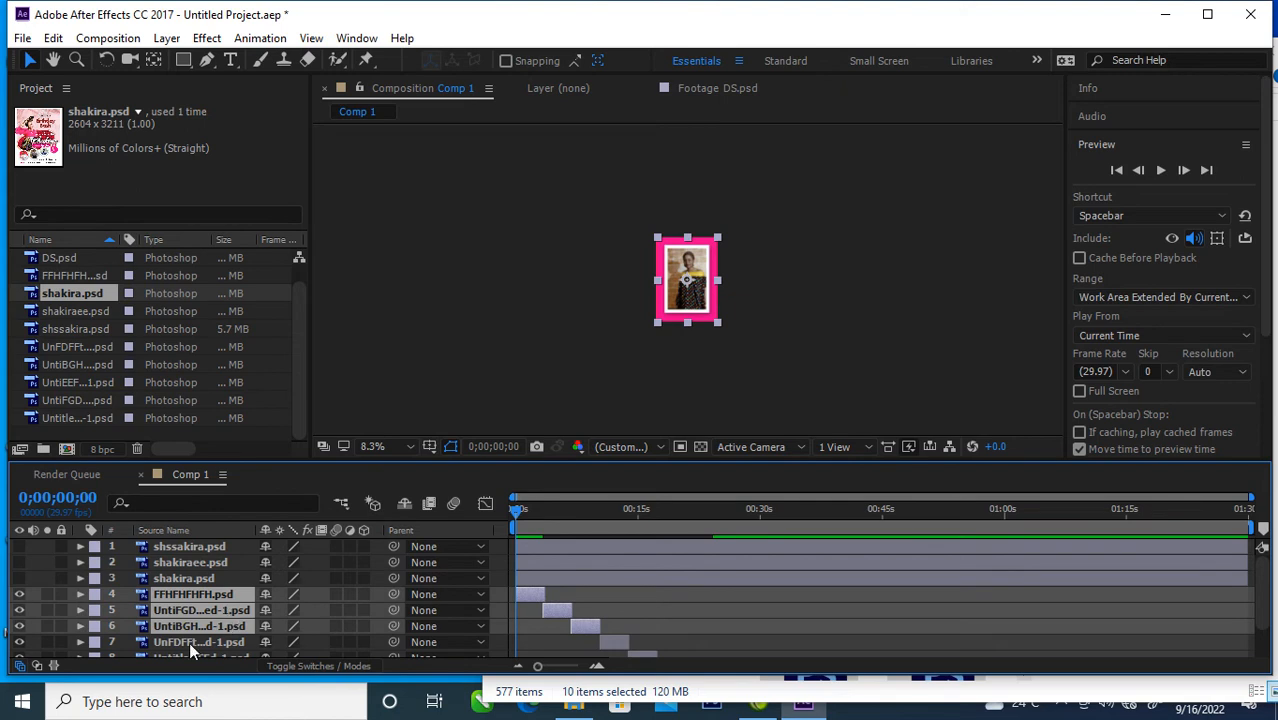
scroll(239, 618, "down", 2)
left_click(196, 616, "ctrl")
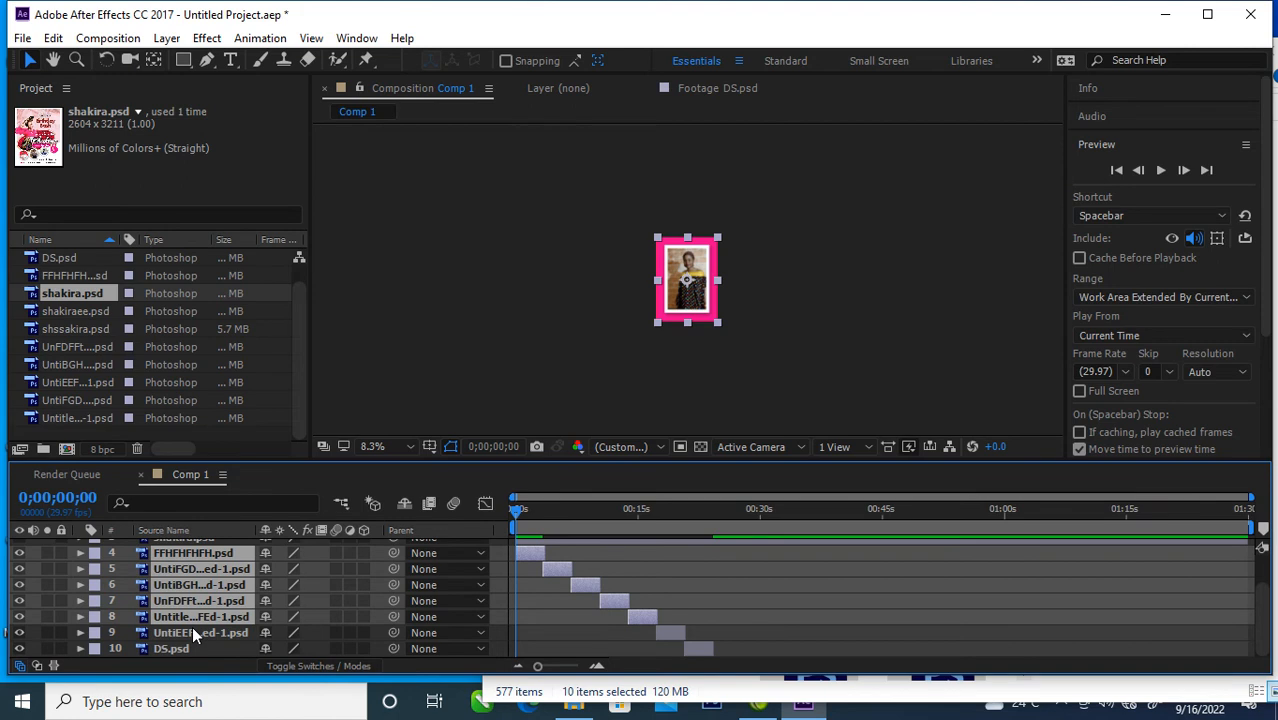
left_click(192, 626, "ctrl")
left_click(202, 650, "ctrl")
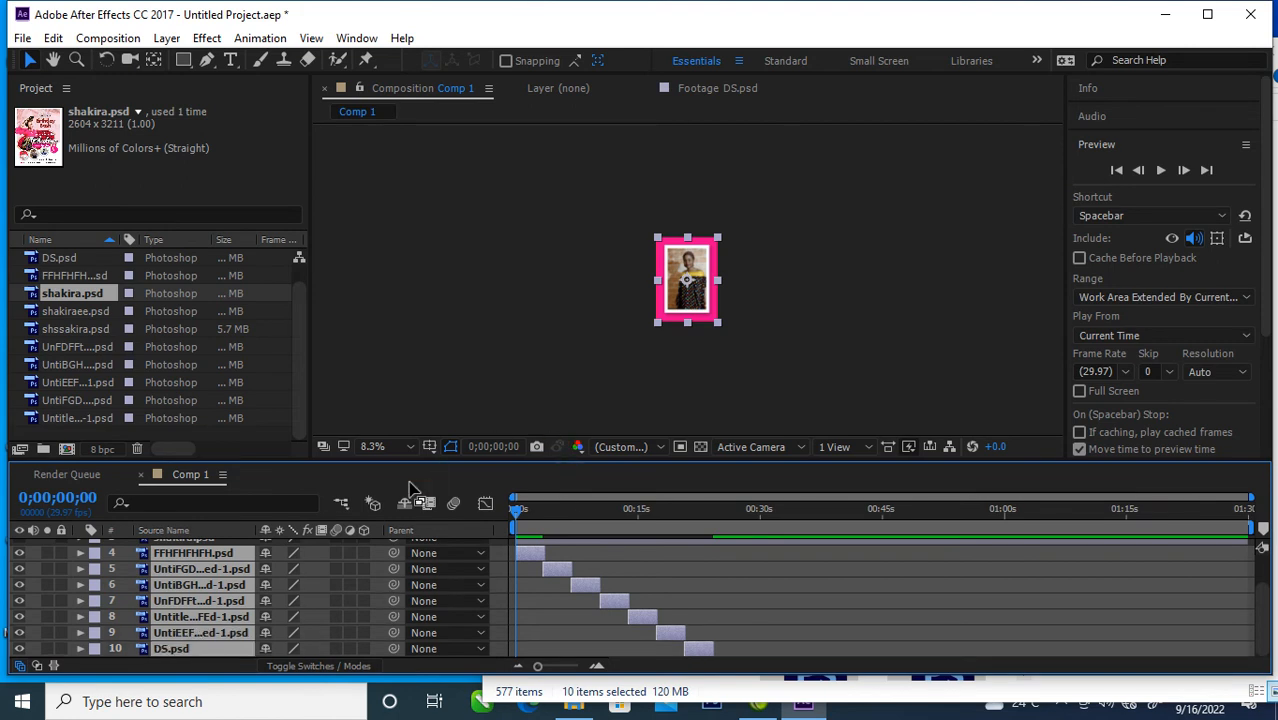
key("period")
key("period")
key("period")
key("period")
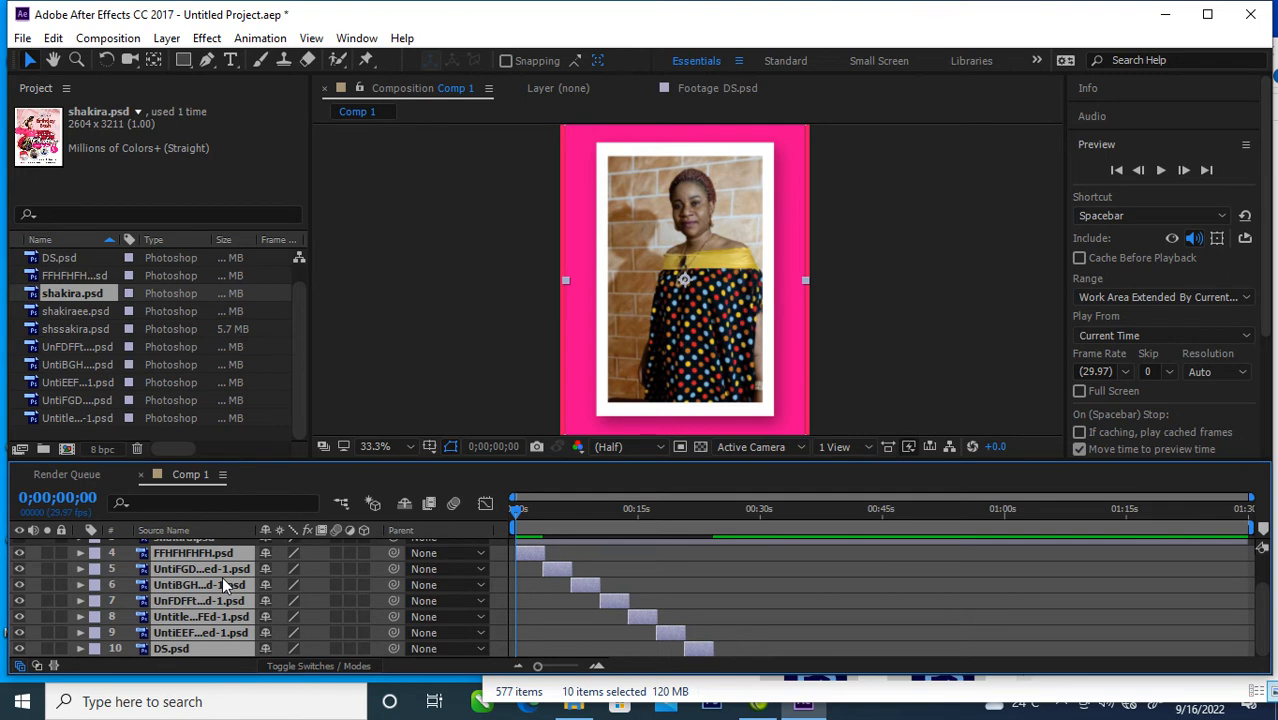
key("r")
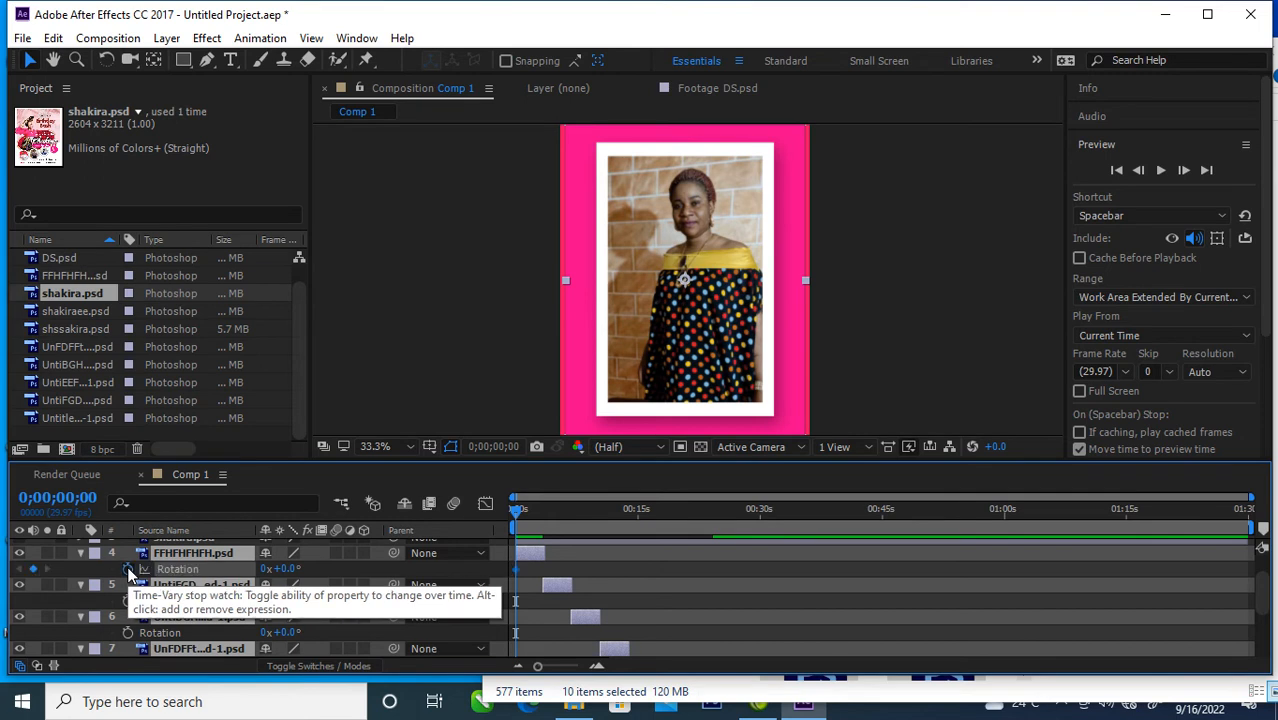
left_click(128, 569)
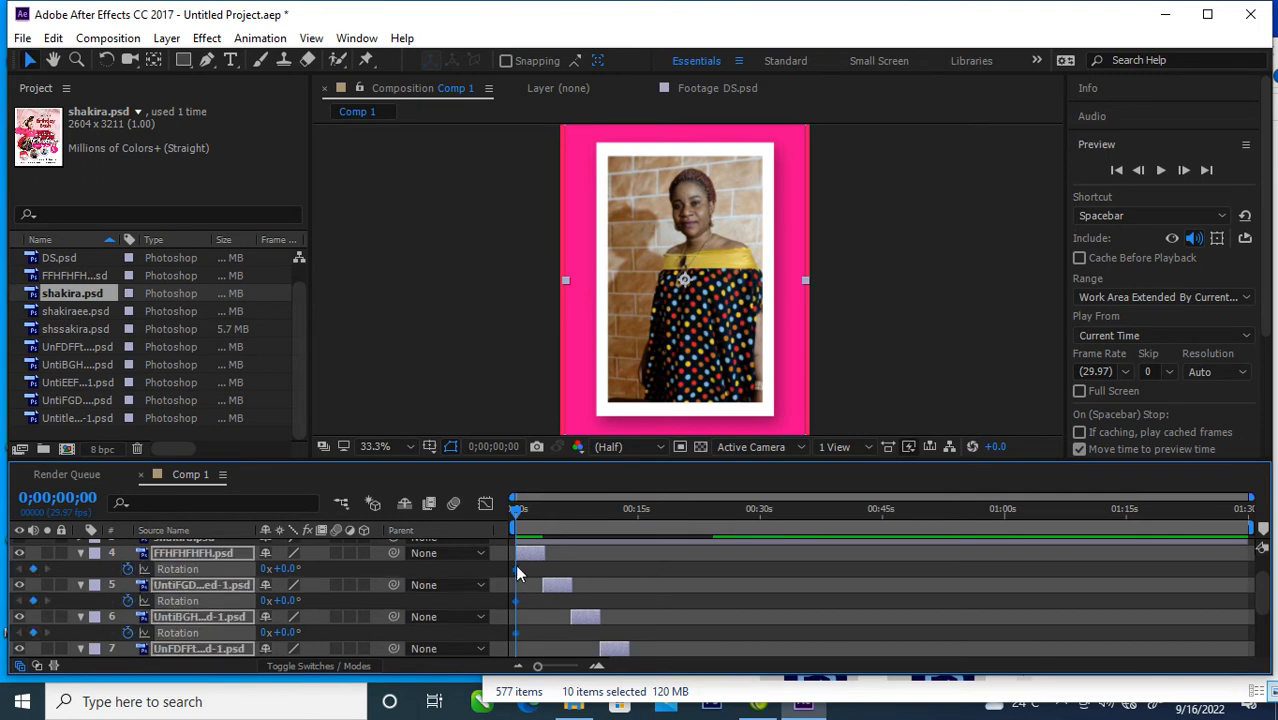
Step: Animate the seven layers' Rotation from 14° at the start to 0° at about 2.5 seconds, and scrub to 0;00;03;03 to check
left_click_drag(514, 572, 536, 572)
left_click_drag(289, 571, 307, 570)
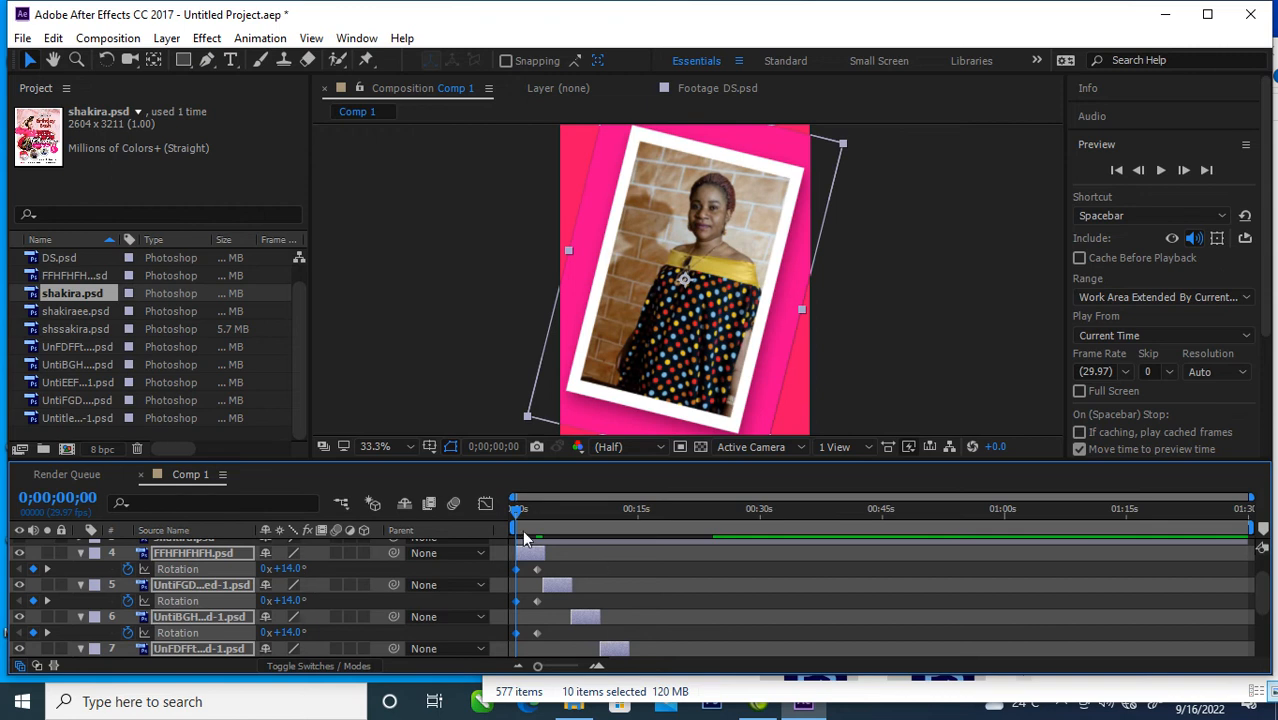
left_click_drag(515, 515, 541, 543)
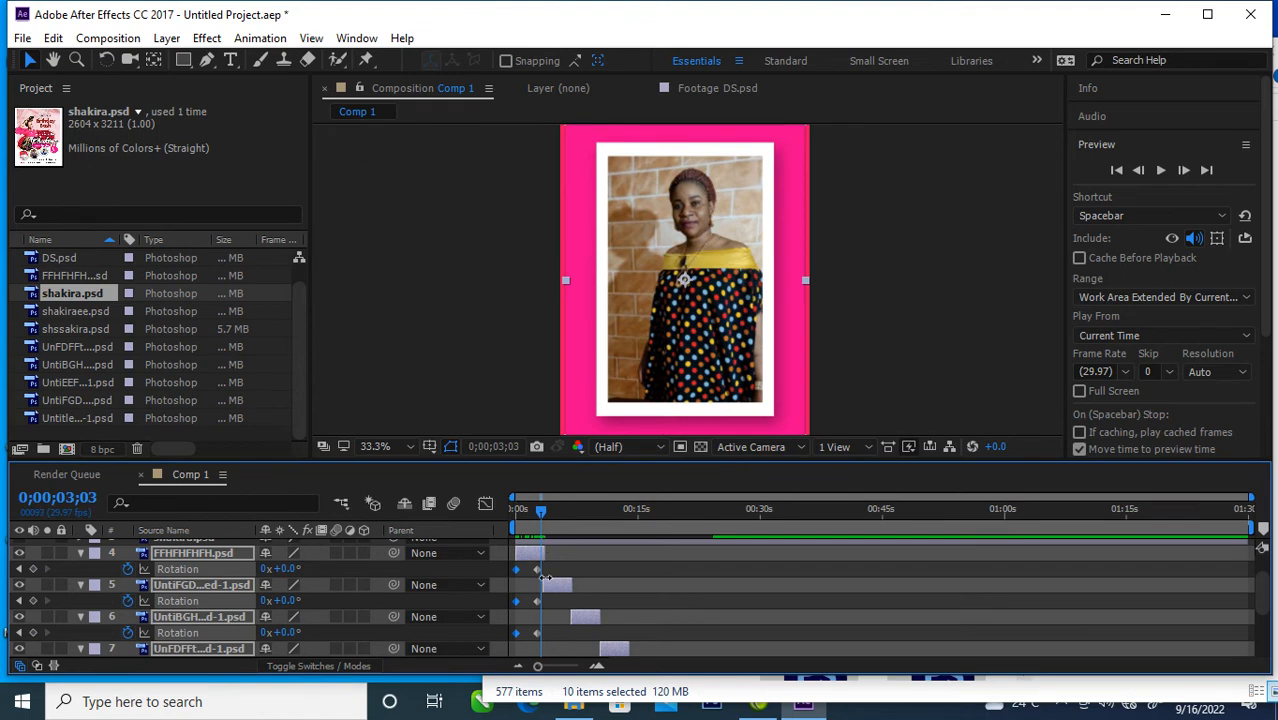
Step: Select the Rotation keyframes of all seven photo layers, FFHFHFHFH.psd through DS.psd, and apply Easy Ease to them
left_click_drag(558, 562, 527, 696)
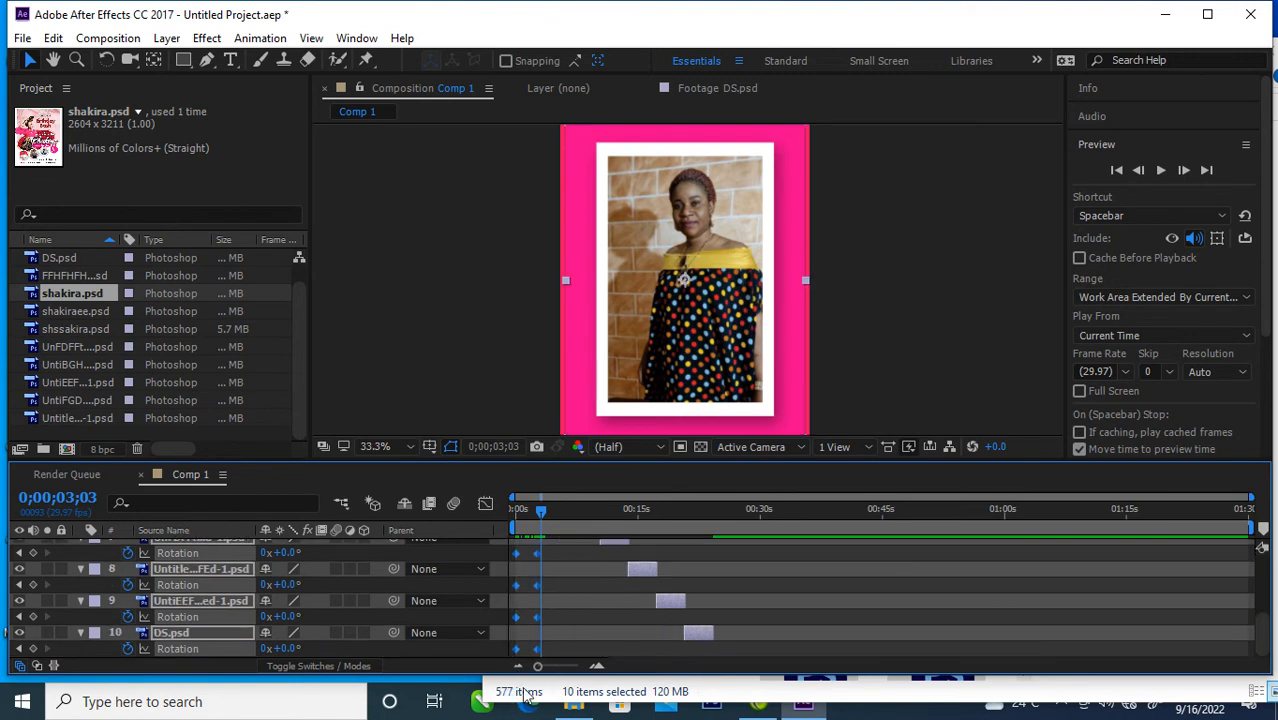
right_click(531, 554)
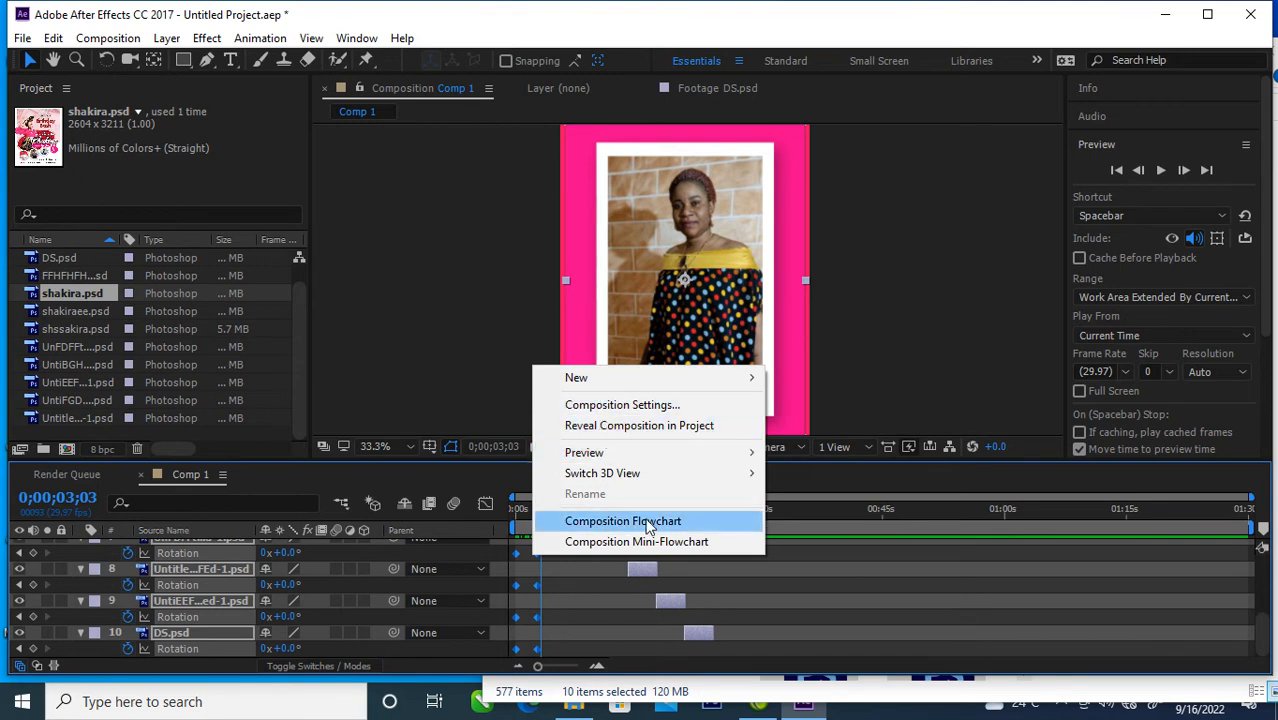
right_click(537, 587)
mouse_move(645, 574)
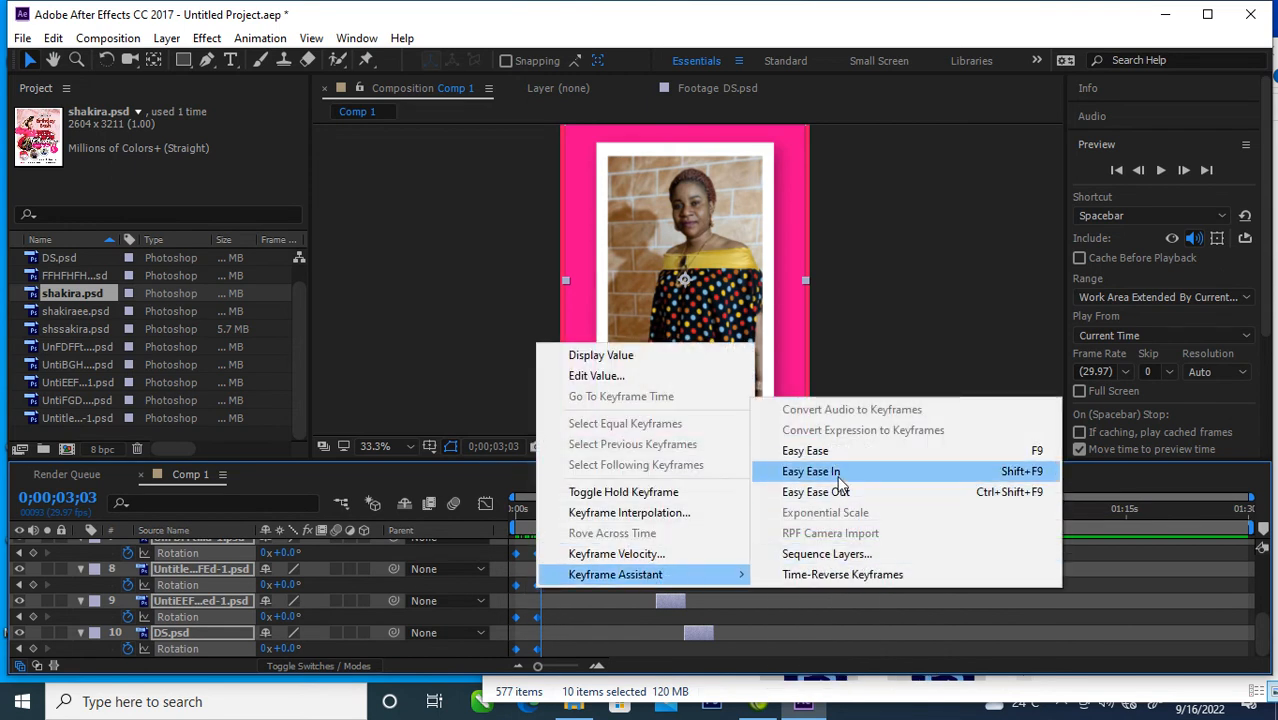
left_click(816, 451)
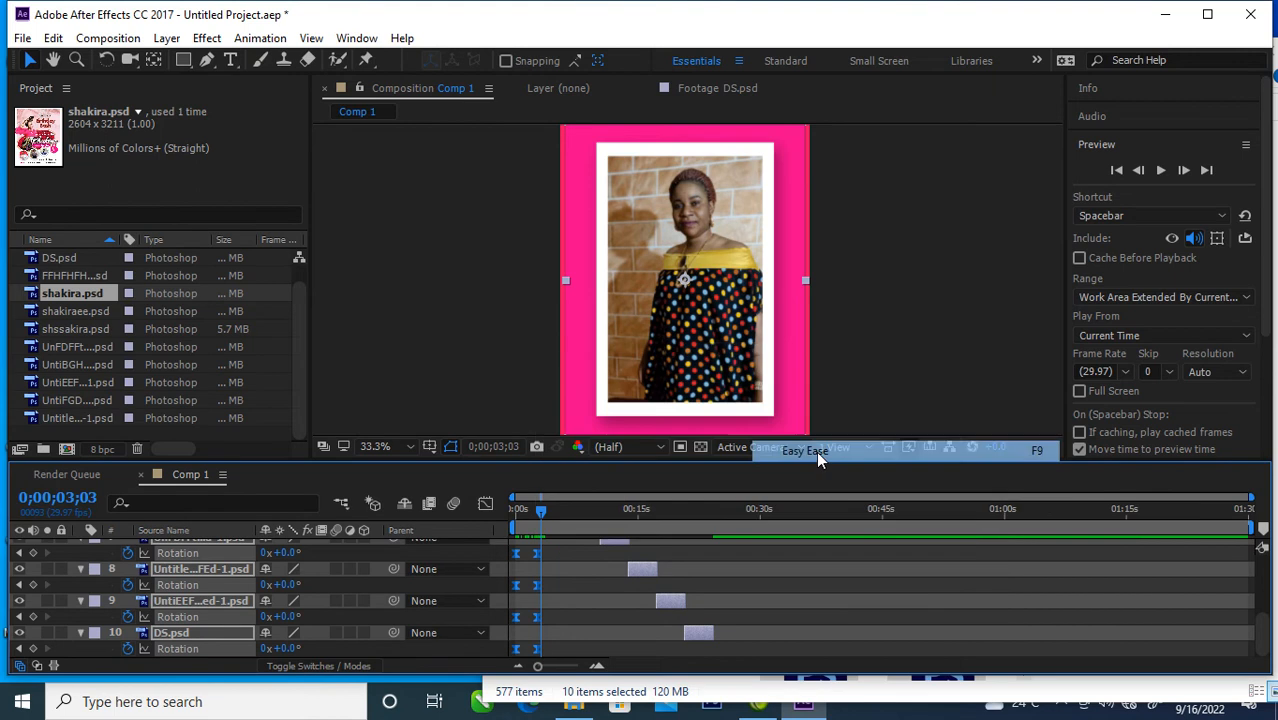
Step: Reshape the seven layers' Rotation speed curve into a sharp mid-animation peak in the Graph Editor, and scrub to 0;00;02;12 to check
left_click(488, 507)
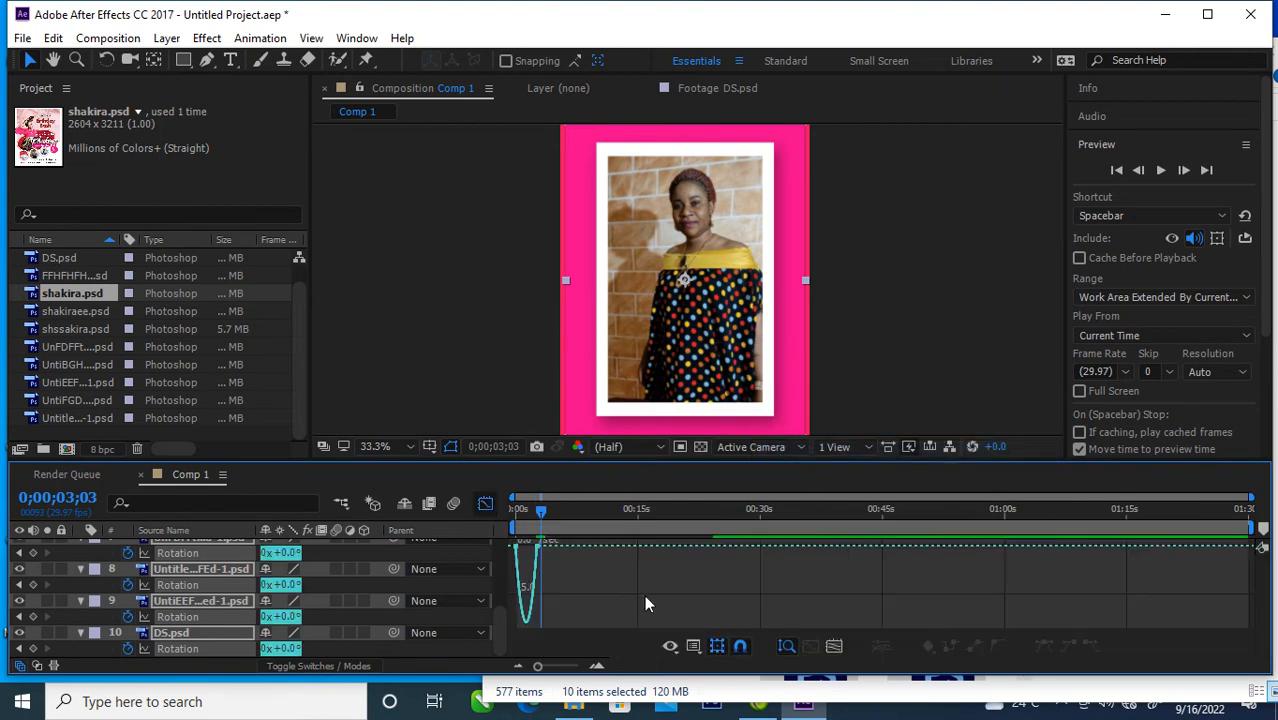
left_click_drag(516, 549, 503, 550)
left_click(556, 593)
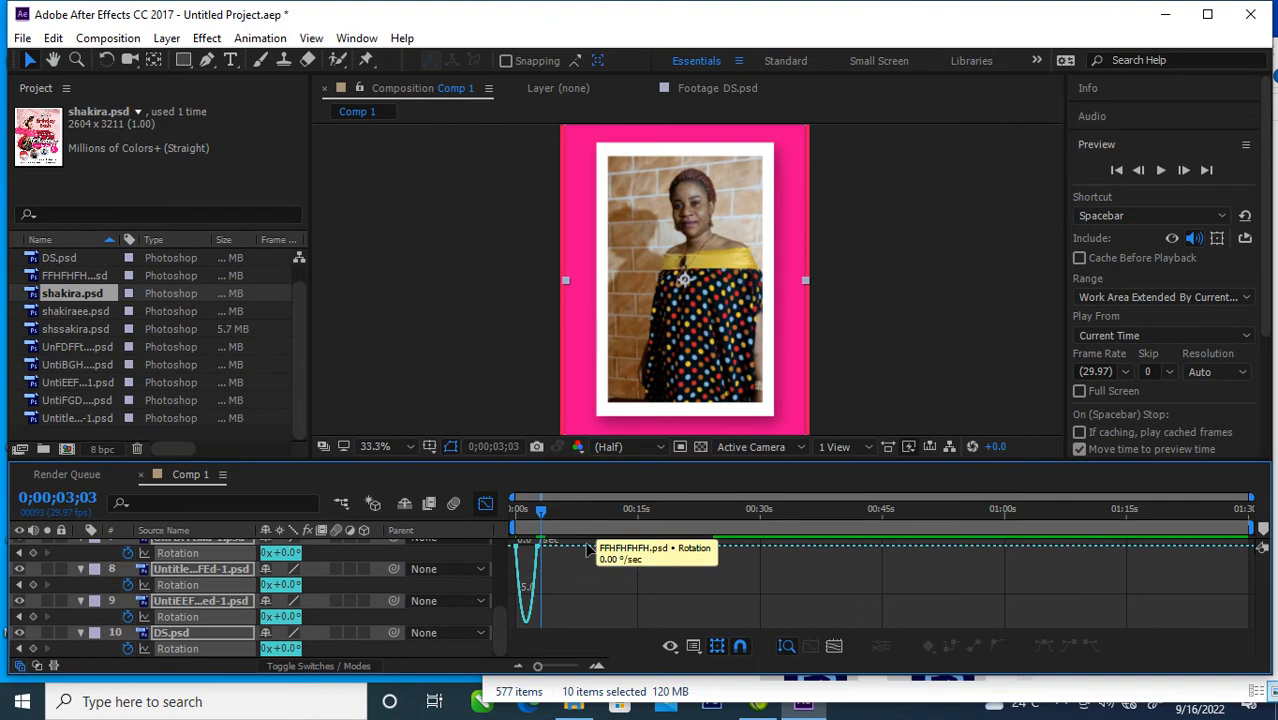
left_click_drag(539, 667, 561, 667)
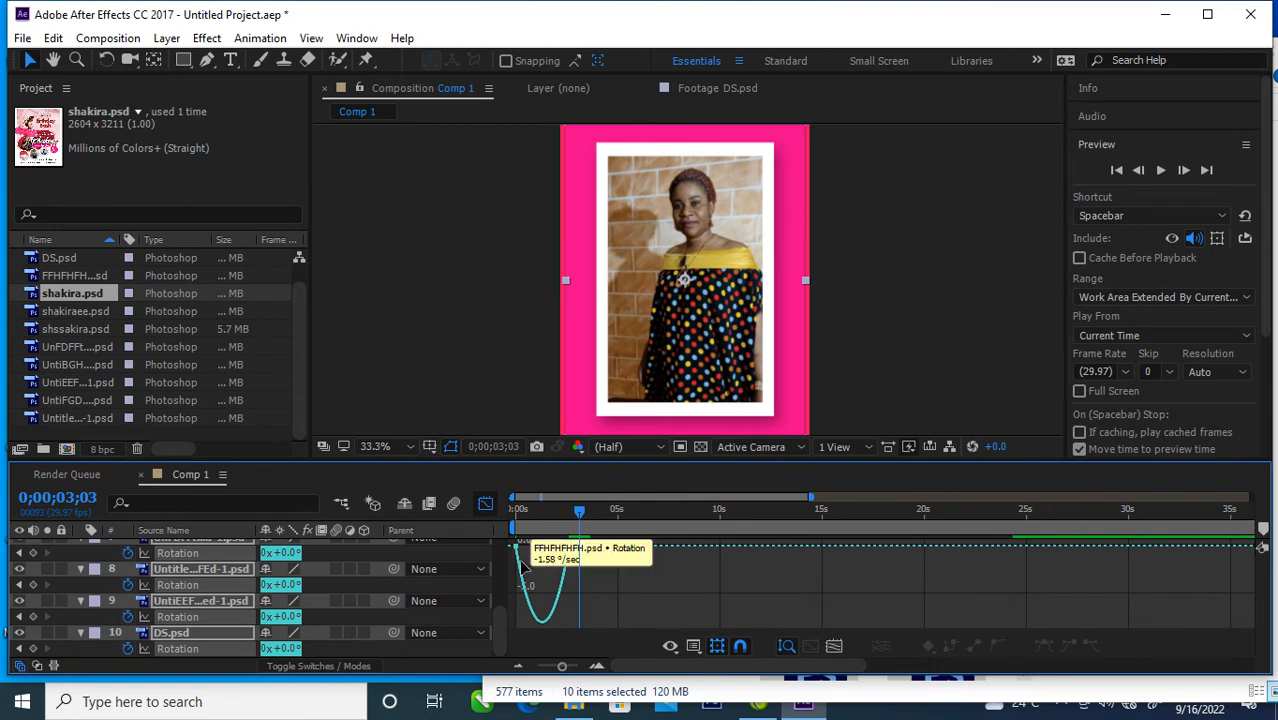
left_click_drag(593, 573, 524, 553)
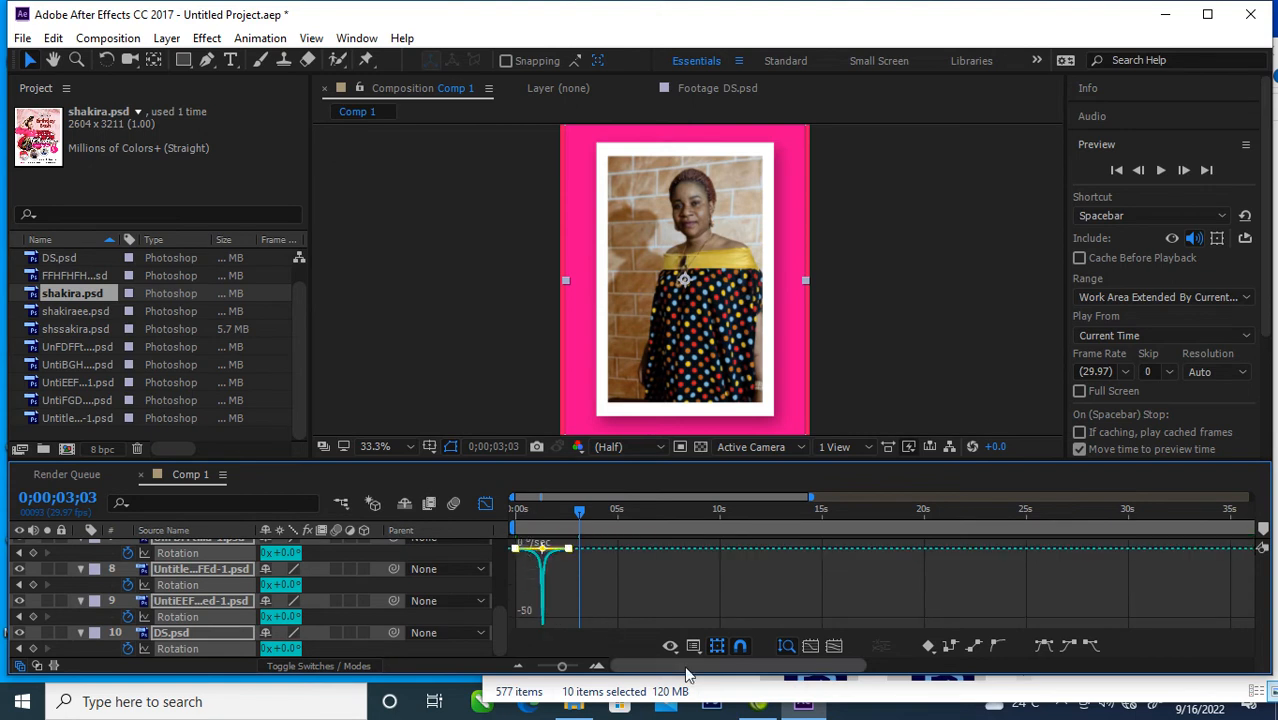
left_click(481, 504)
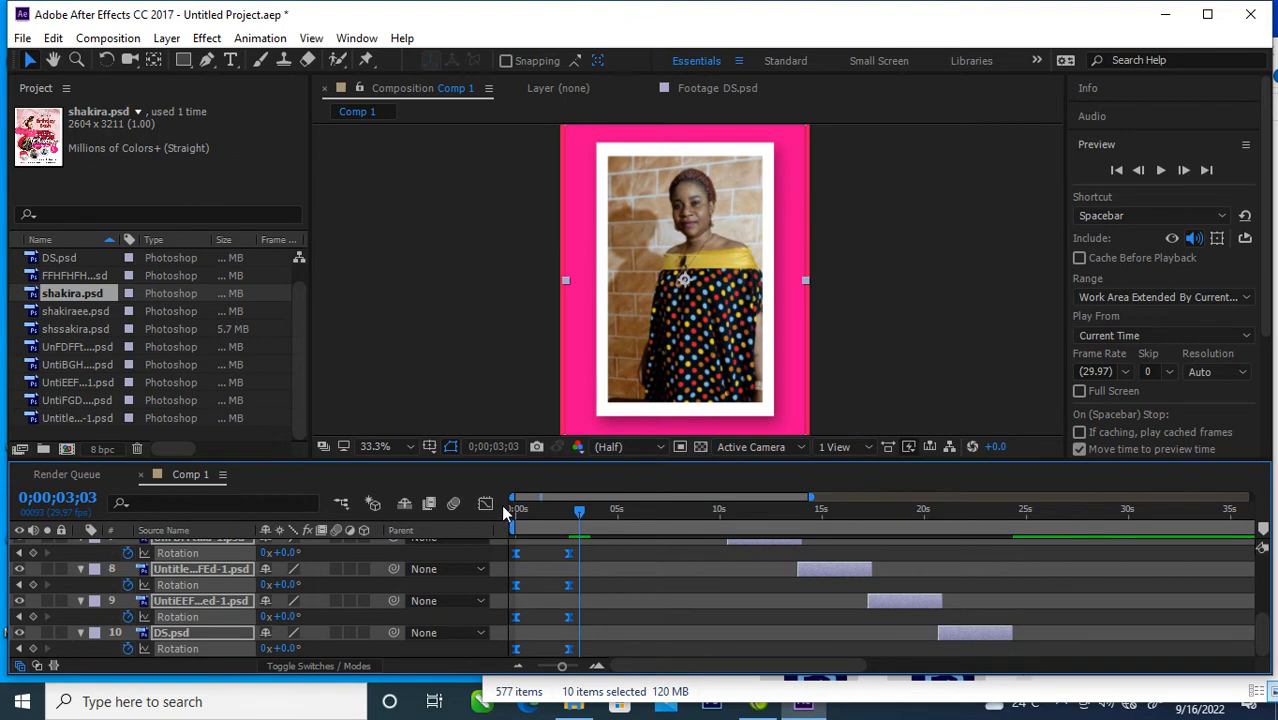
left_click_drag(580, 513, 566, 538)
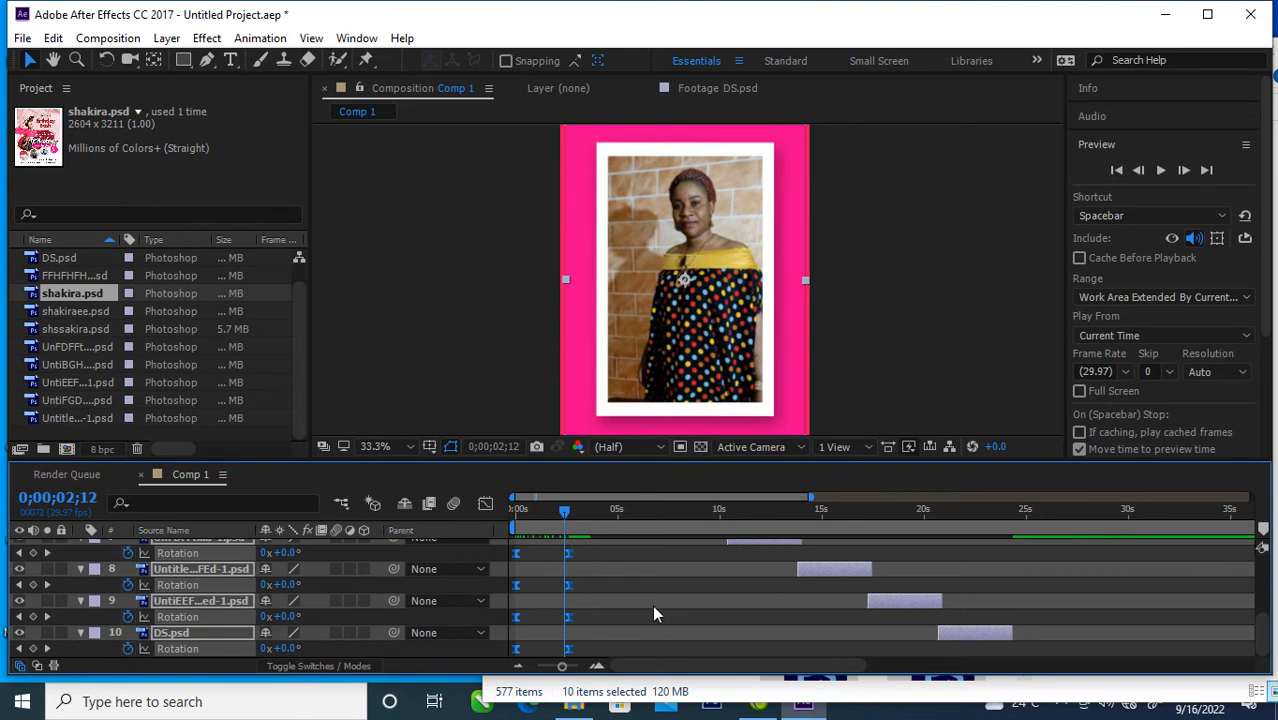
Step: Shift the Rotation keyframe pairs of layers 5, 6 and 7 so each pair begins around its own layer's start
scroll(652, 605, "up", 3)
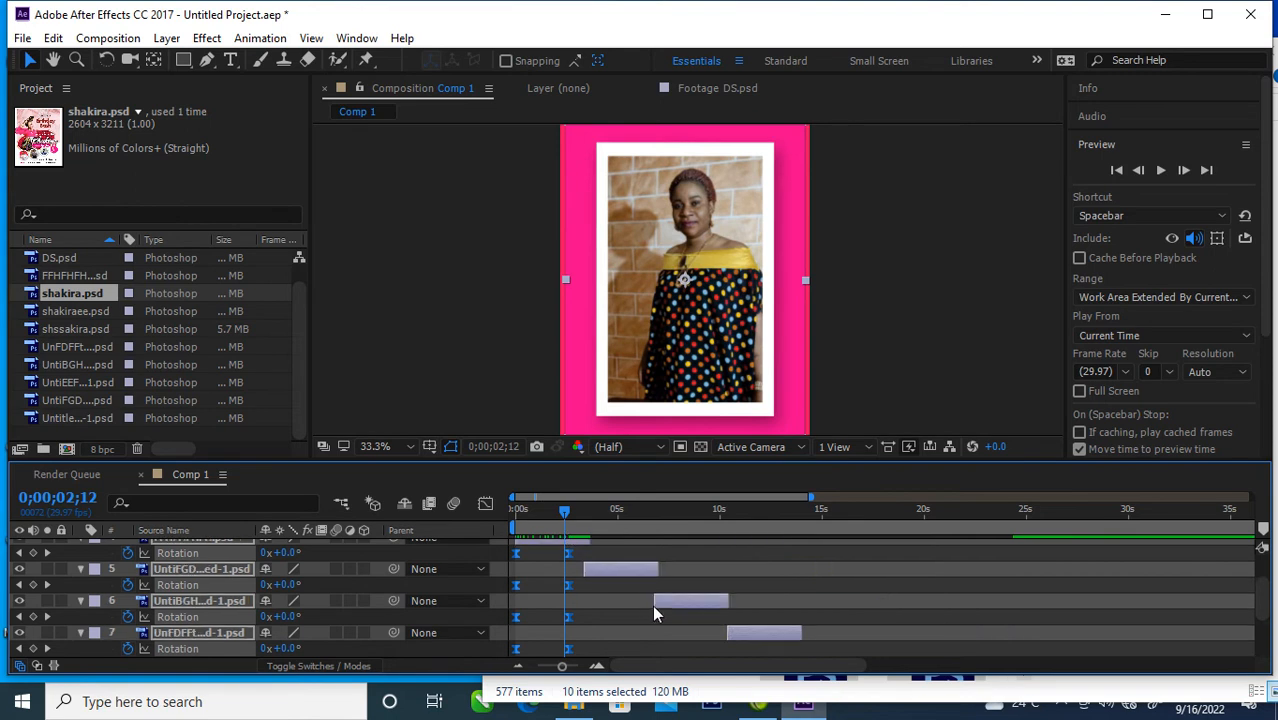
left_click(598, 583)
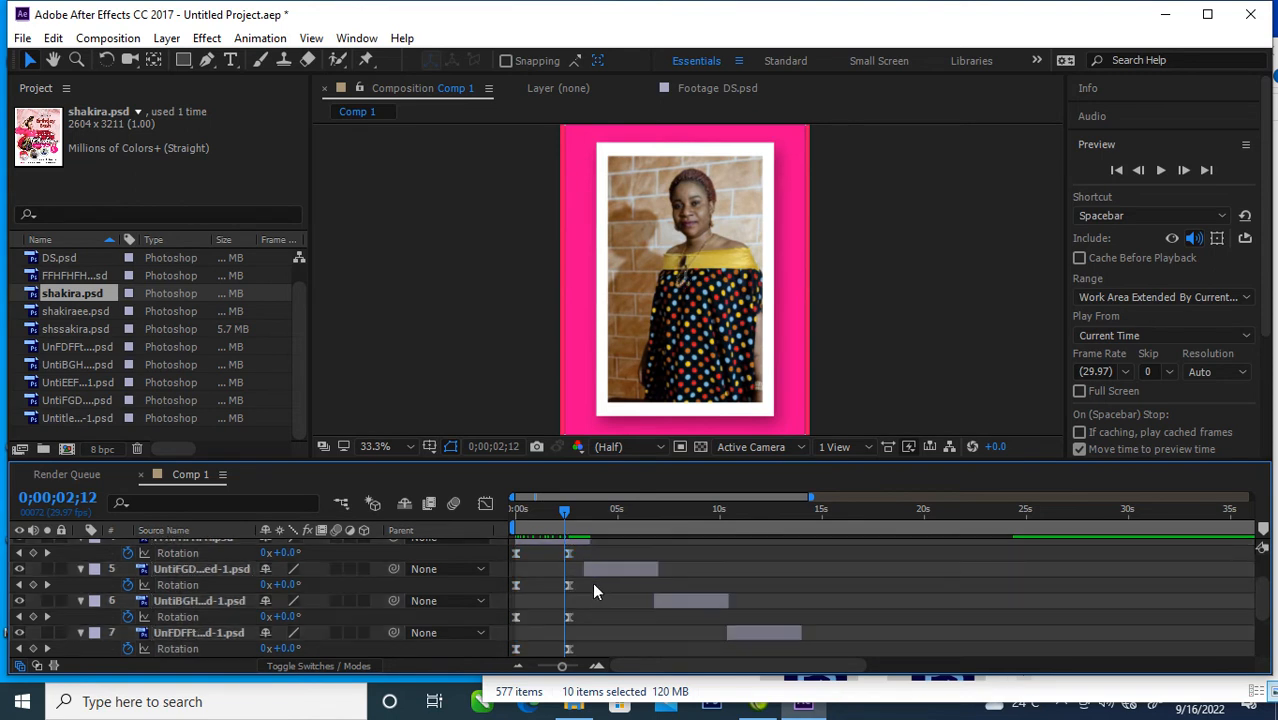
left_click_drag(602, 579, 510, 590)
left_click(563, 590)
left_click_drag(541, 589, 711, 624)
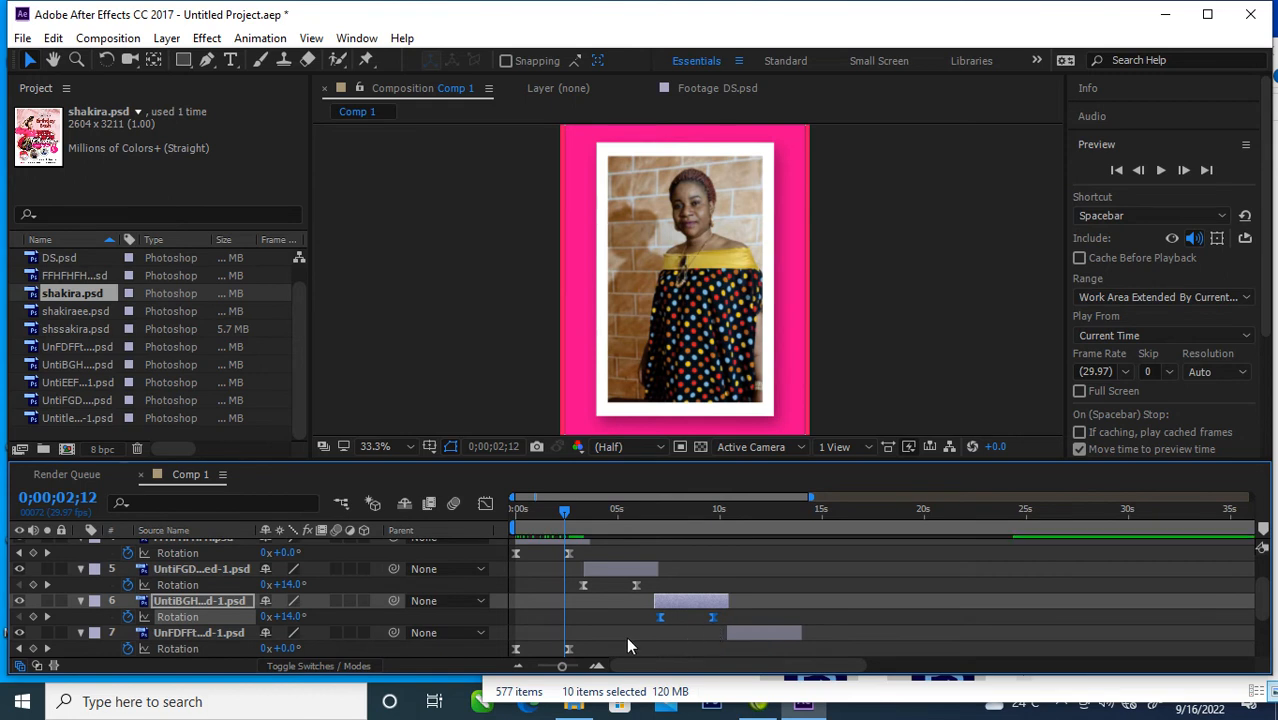
left_click_drag(620, 646, 792, 667)
Step: Shift the Rotation keyframe pairs of layers 8, 9 and 10 so each pair begins around its own layer's start
scroll(801, 629, "down", 3)
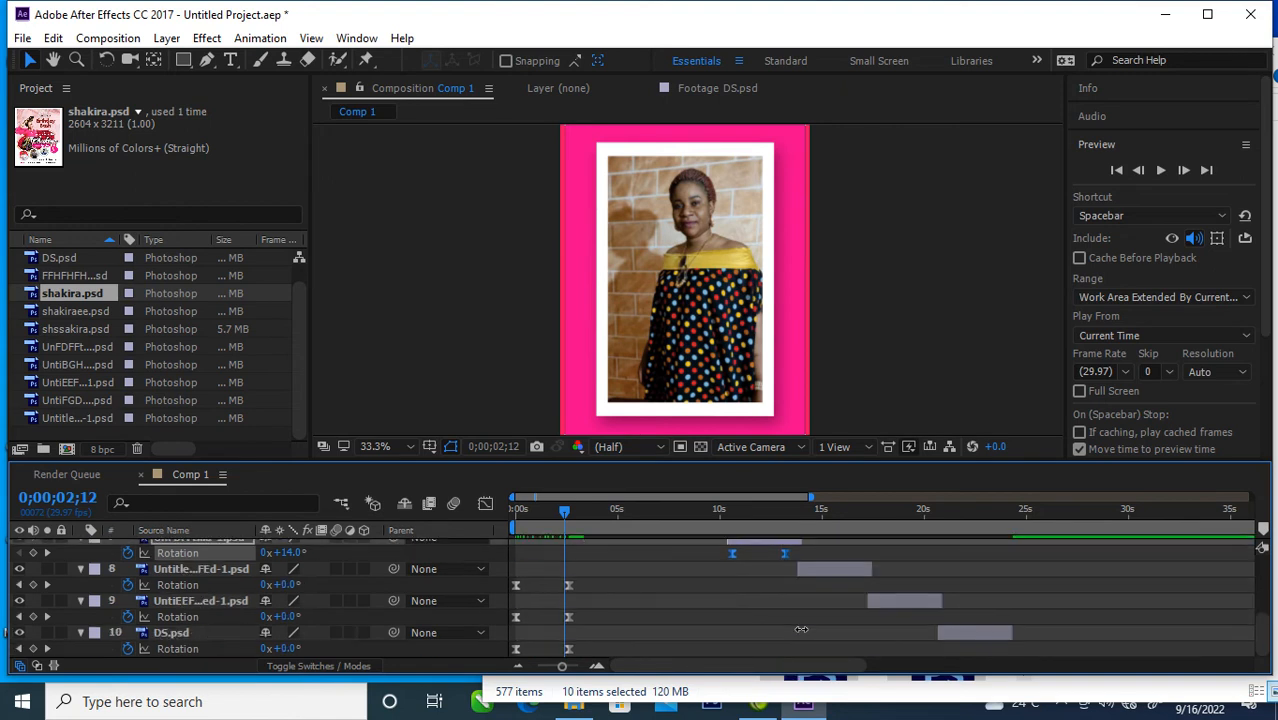
left_click_drag(607, 583, 850, 604)
left_click_drag(605, 615, 926, 635)
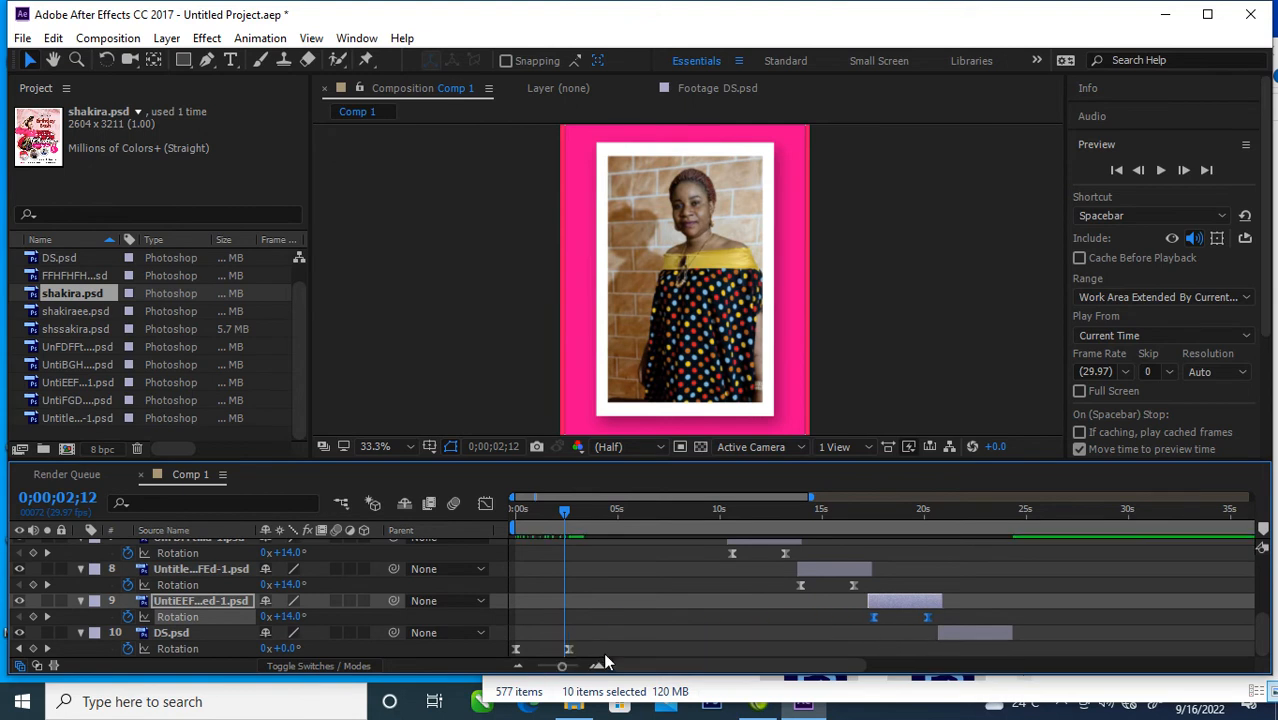
left_click_drag(620, 652, 491, 651)
left_click_drag(570, 650, 825, 664)
left_click_drag(950, 656, 999, 656)
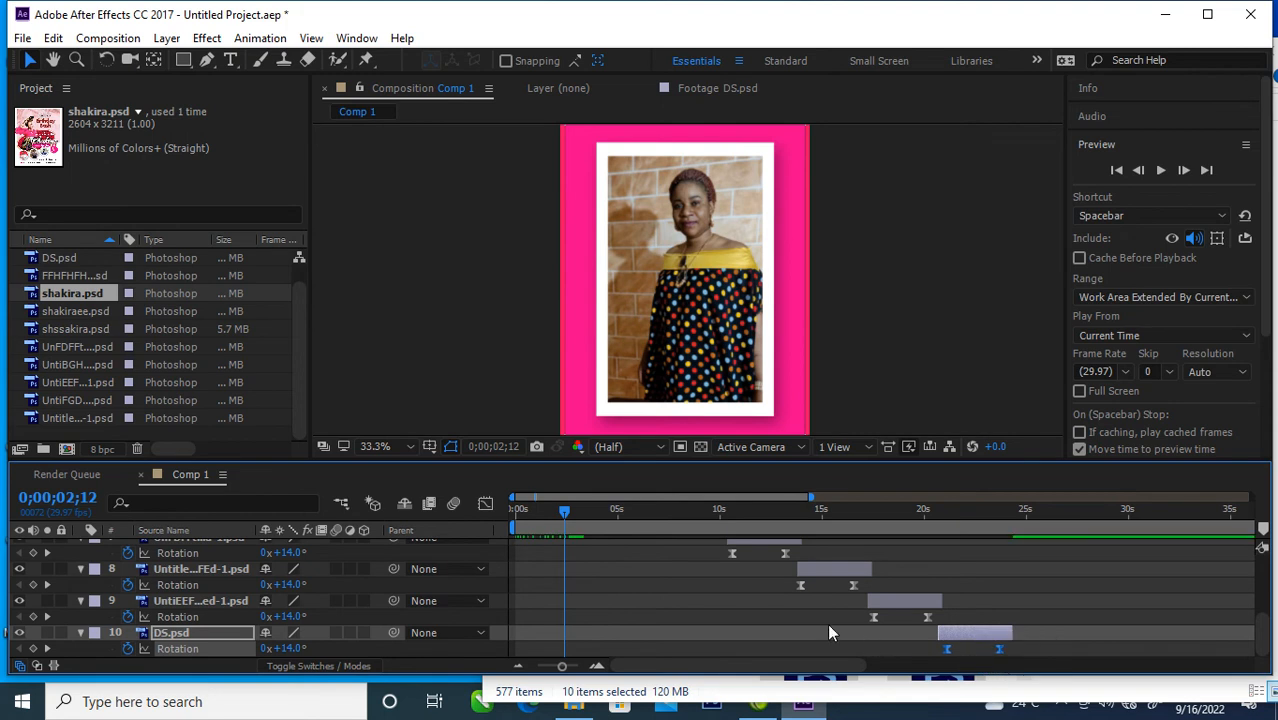
Step: Scrub the timeline to check the staggered rotations, finishing at 0;00;00;00
scroll(698, 604, "up", 3)
left_click_drag(565, 520, 518, 541)
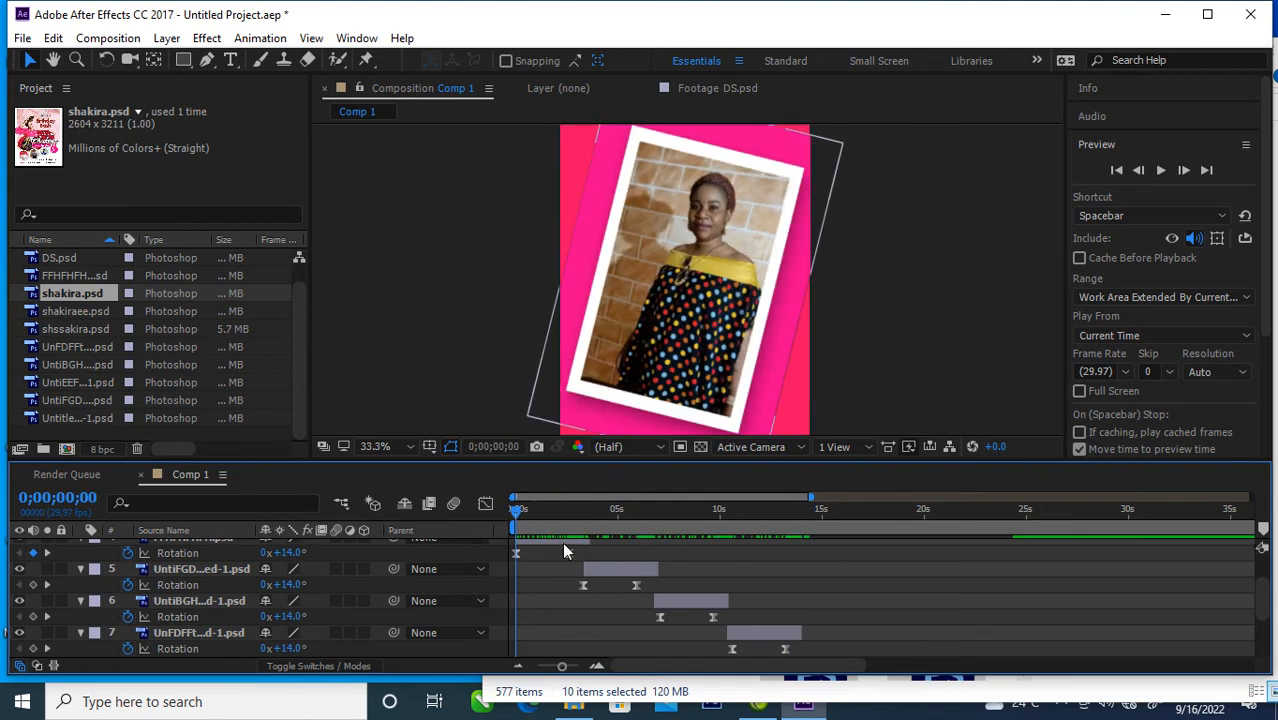
scroll(588, 547, "up", 3)
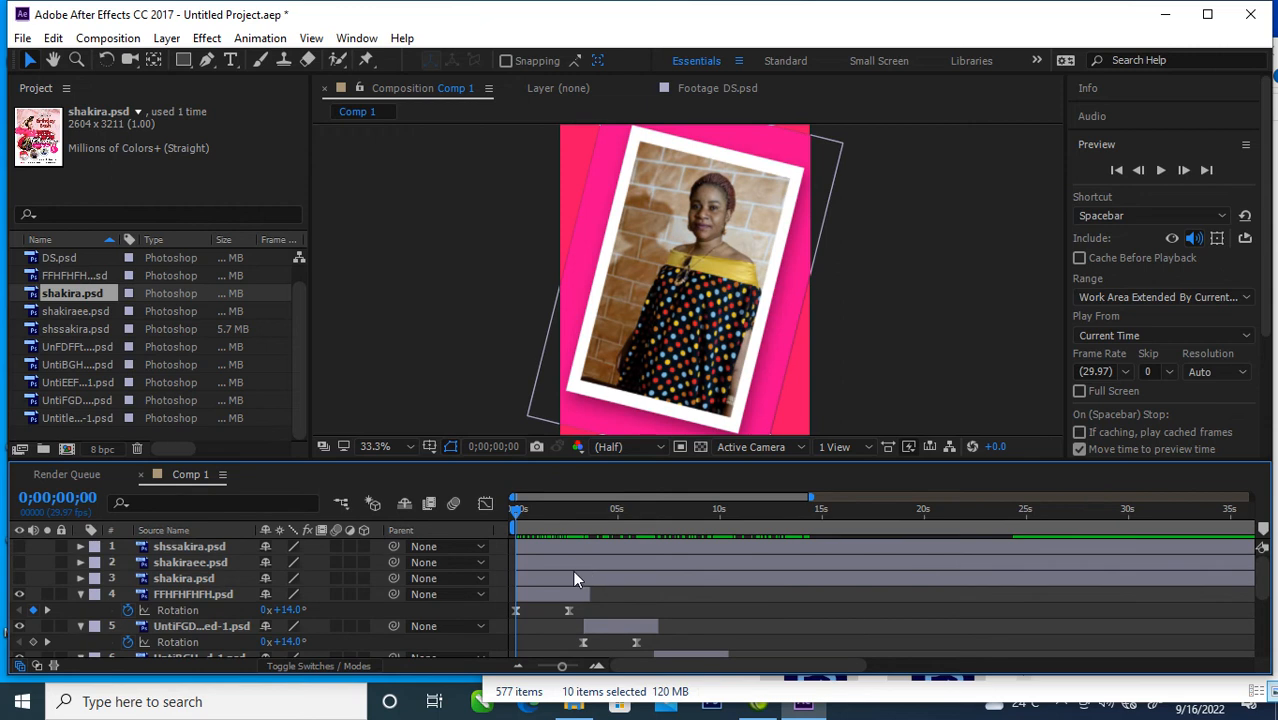
scroll(670, 604, "down", 2)
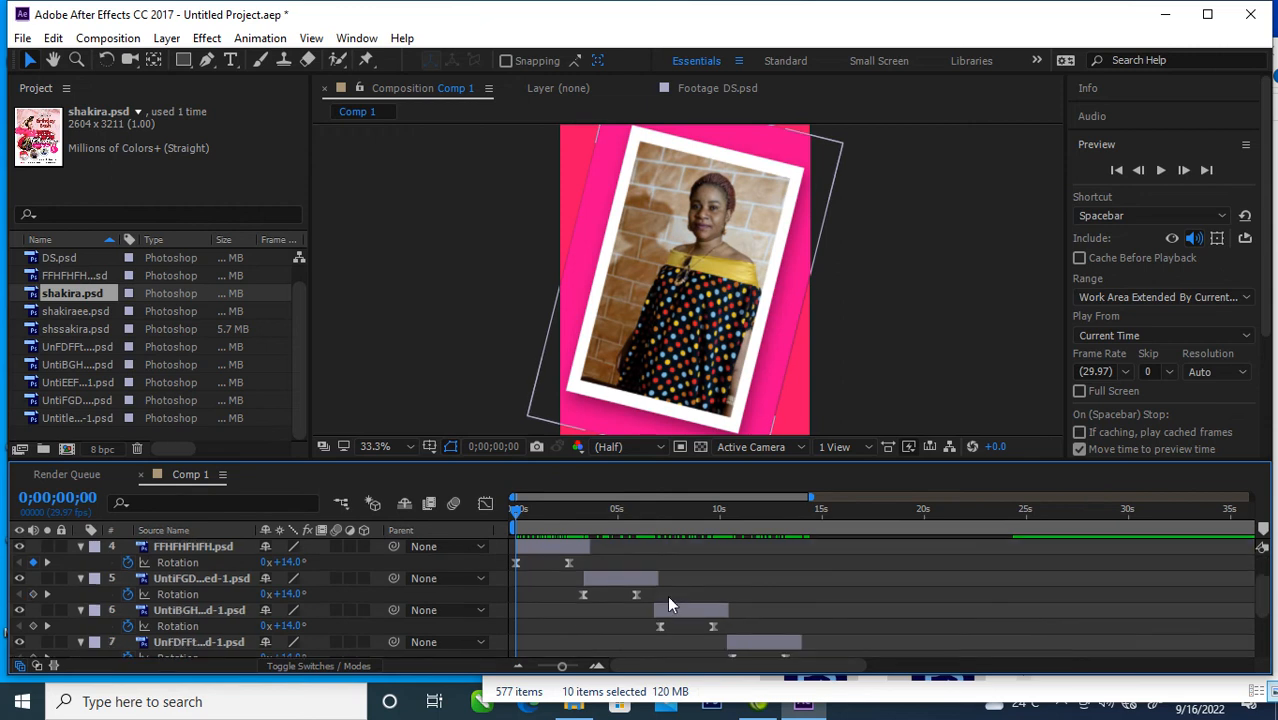
scroll(670, 604, "up", 2)
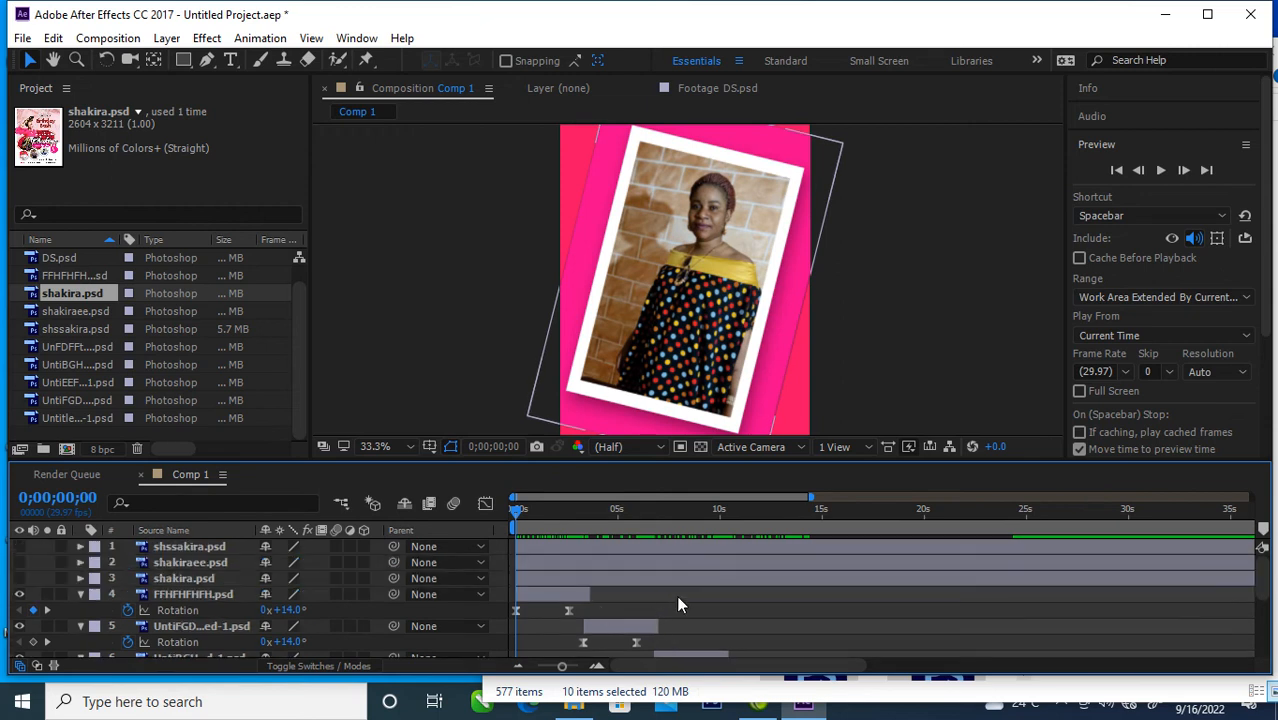
Step: Select the seven photo layers, FFHFHFHFH.psd through DS.psd, and shift them together so the first starts at about 3.4 seconds
left_click(555, 596)
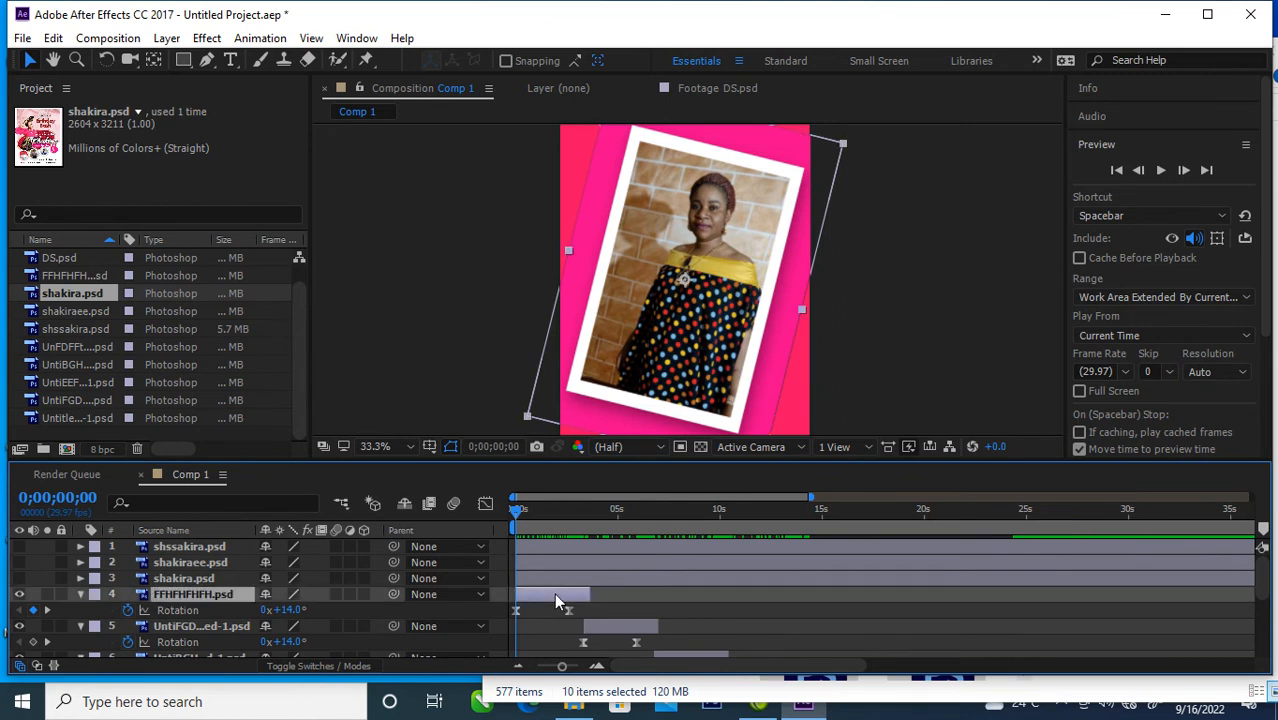
left_click(611, 625, "shift")
scroll(675, 614, "down", 3)
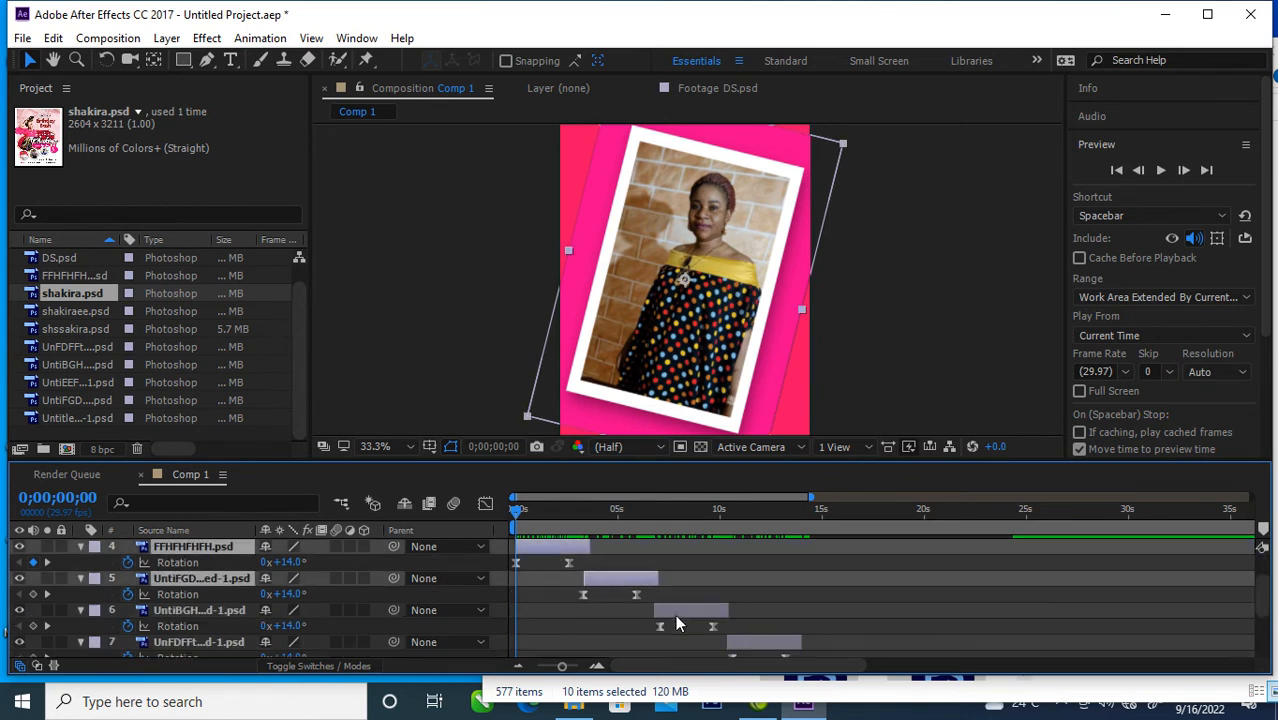
left_click(695, 612, "shift")
left_click(756, 640, "shift")
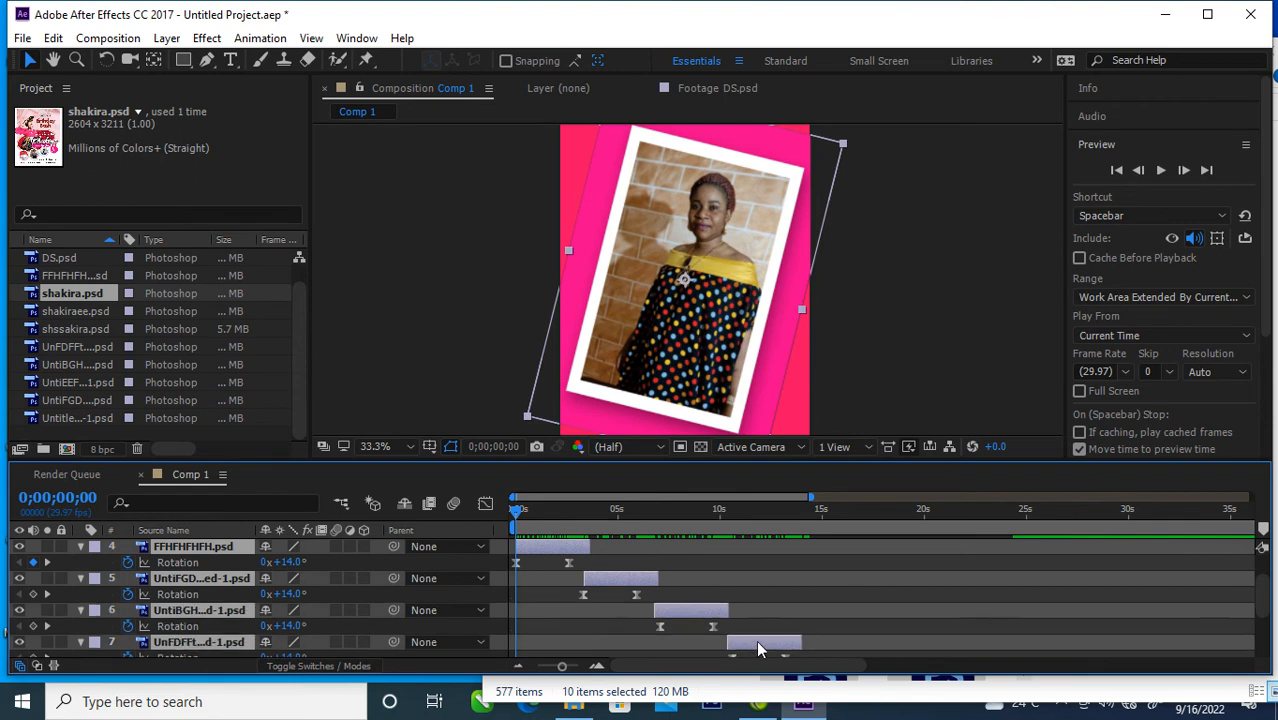
scroll(783, 626, "down", 3)
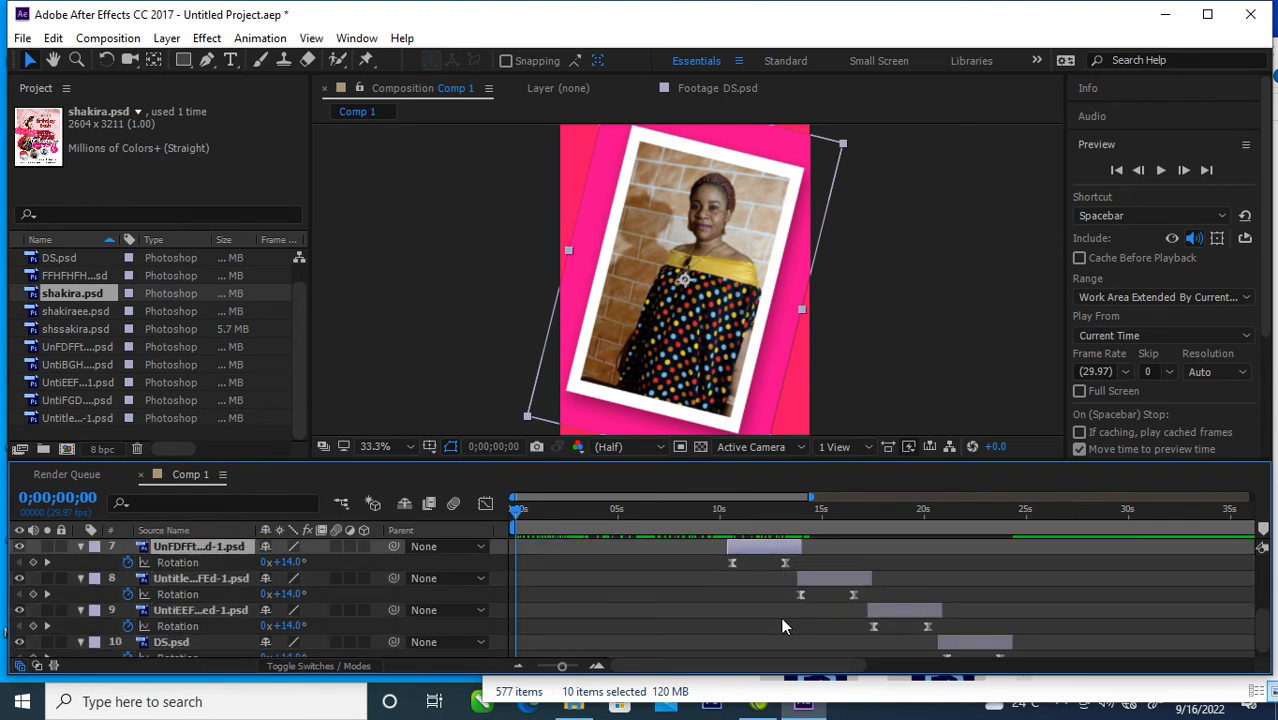
left_click(834, 578, "shift")
left_click(899, 612, "shift")
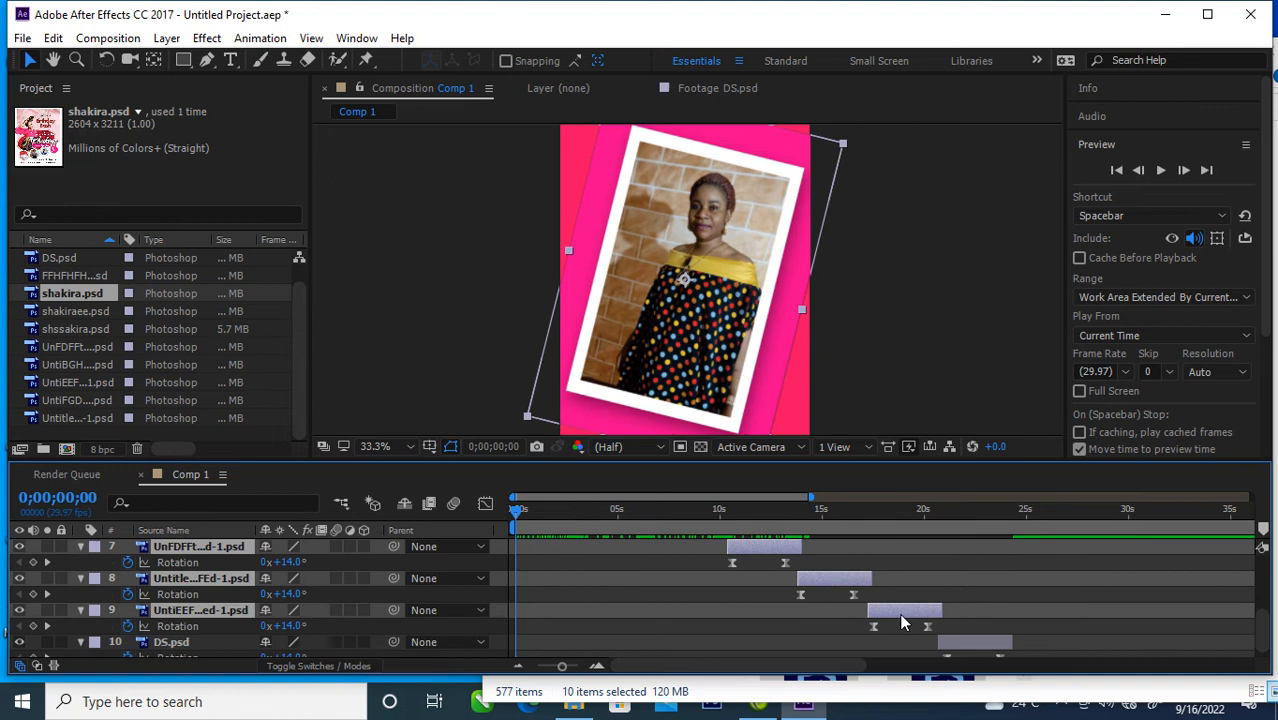
left_click(971, 639, "shift")
scroll(760, 600, "down", 1)
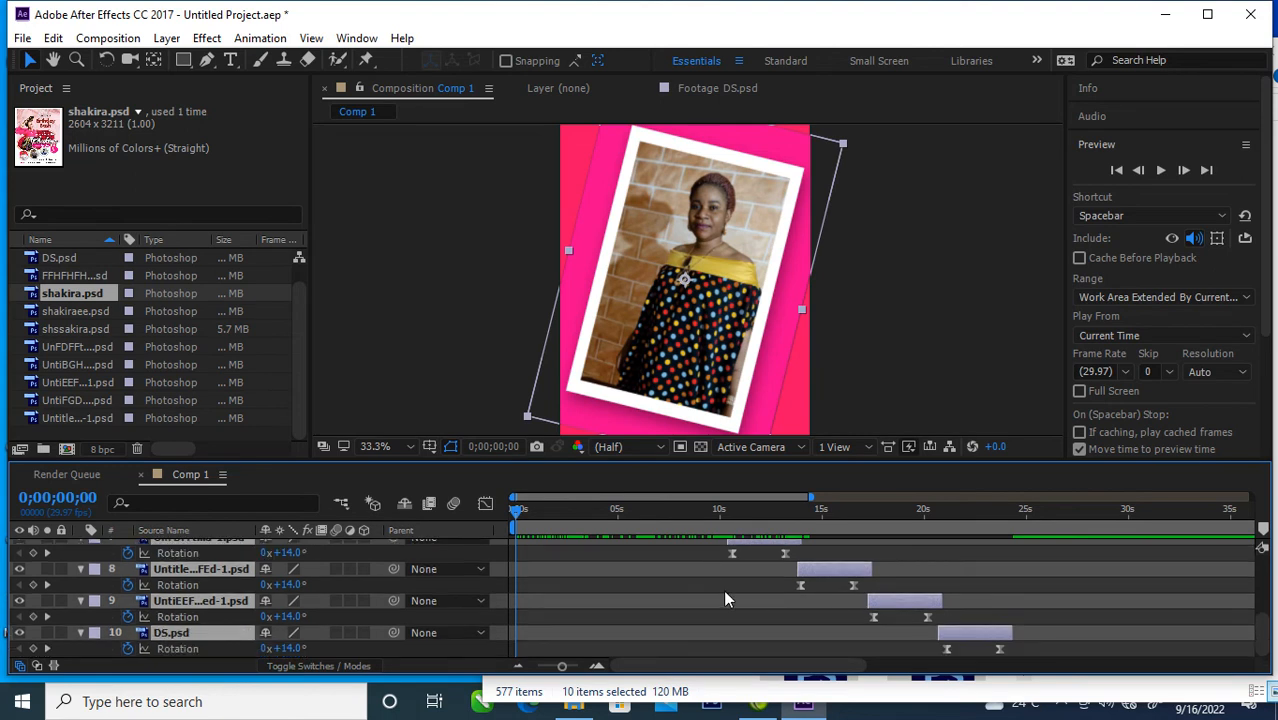
scroll(663, 593, "up", 3)
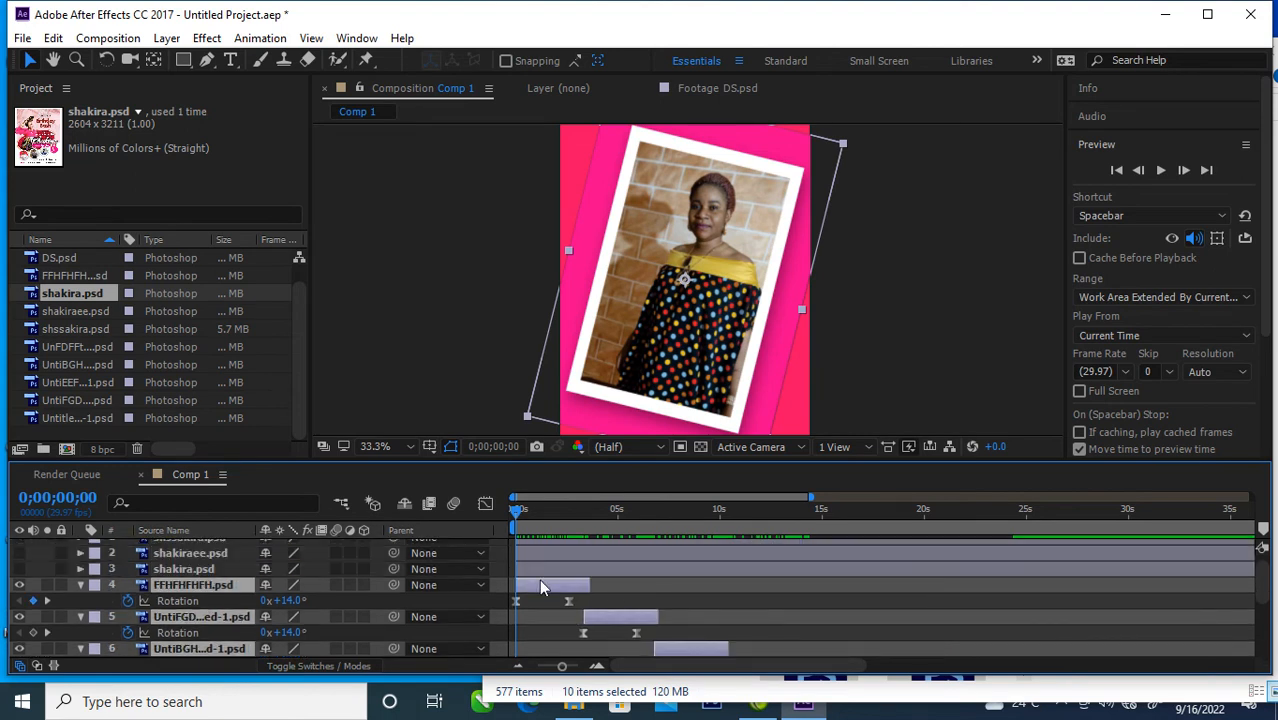
left_click_drag(531, 584, 612, 586)
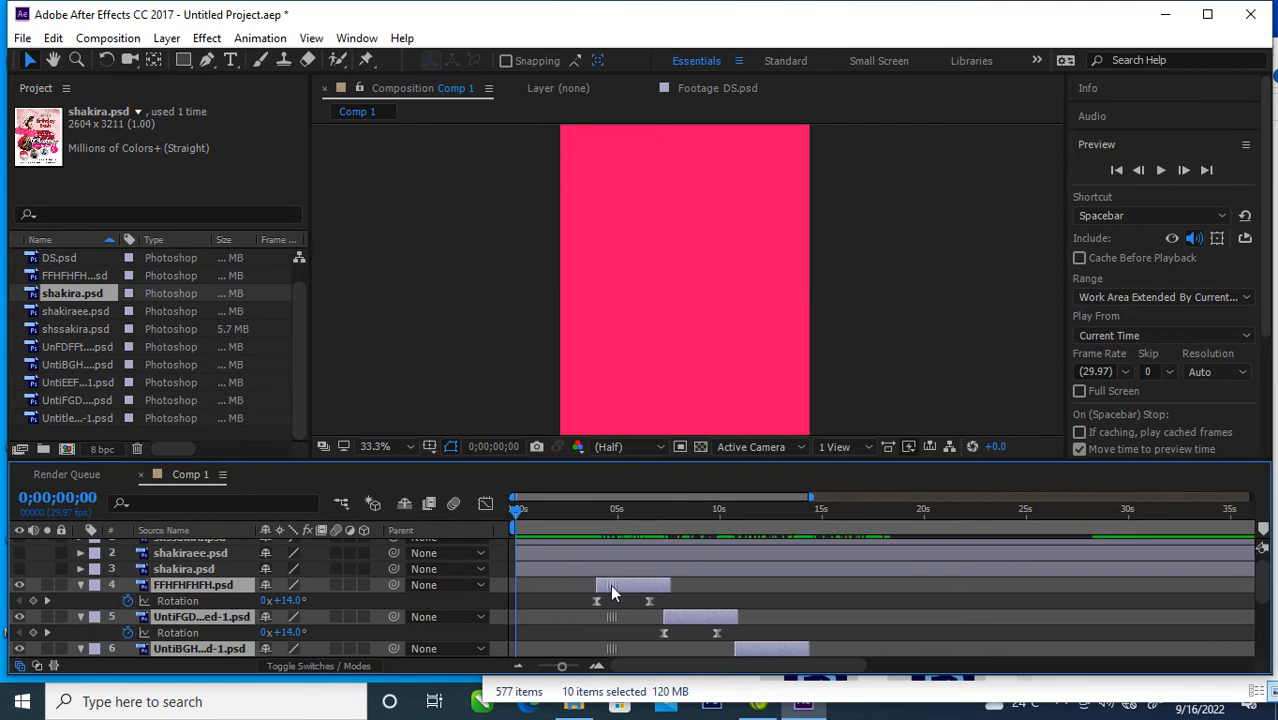
left_click_drag(612, 586, 597, 587)
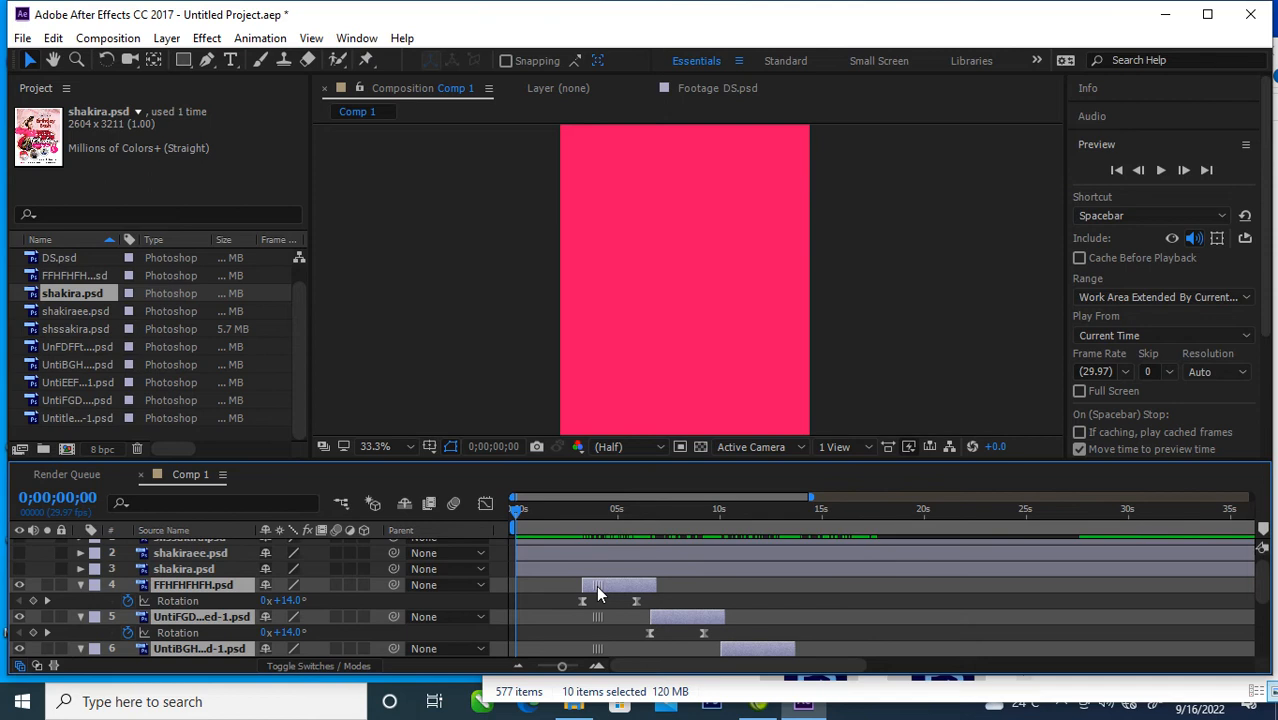
left_click_drag(597, 587, 600, 587)
scroll(768, 625, "down", 2)
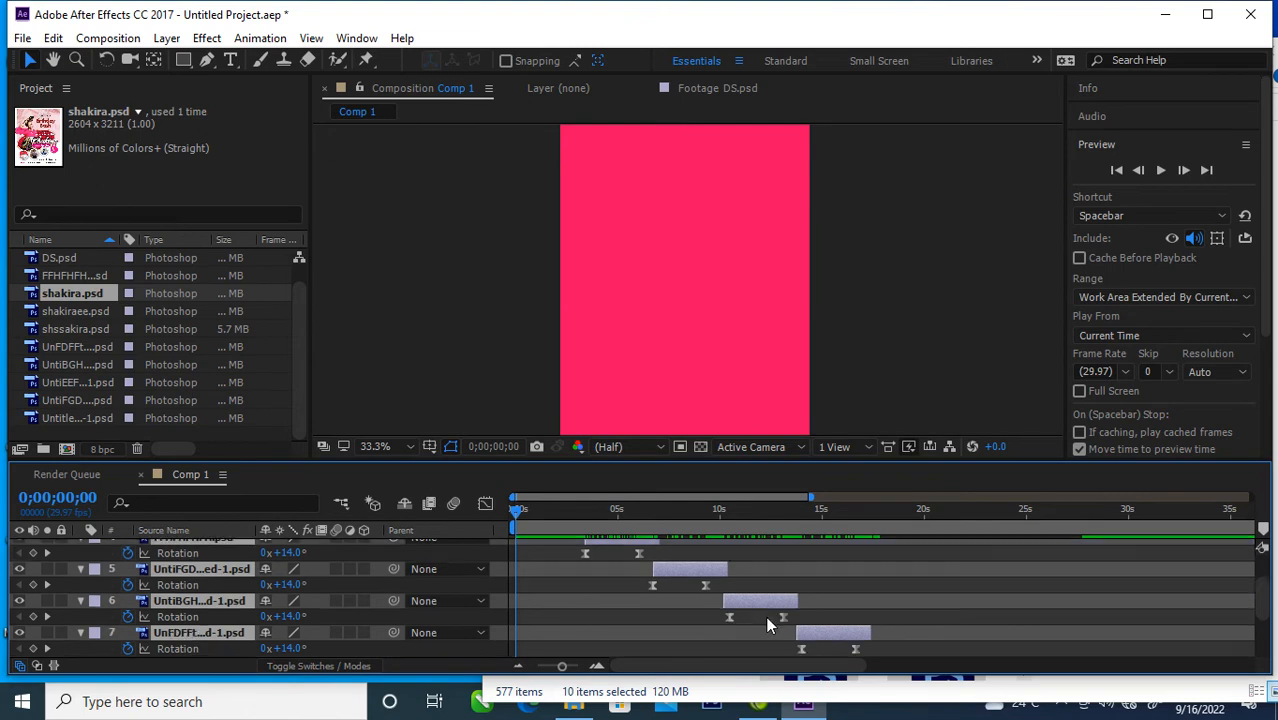
scroll(768, 625, "up", 2)
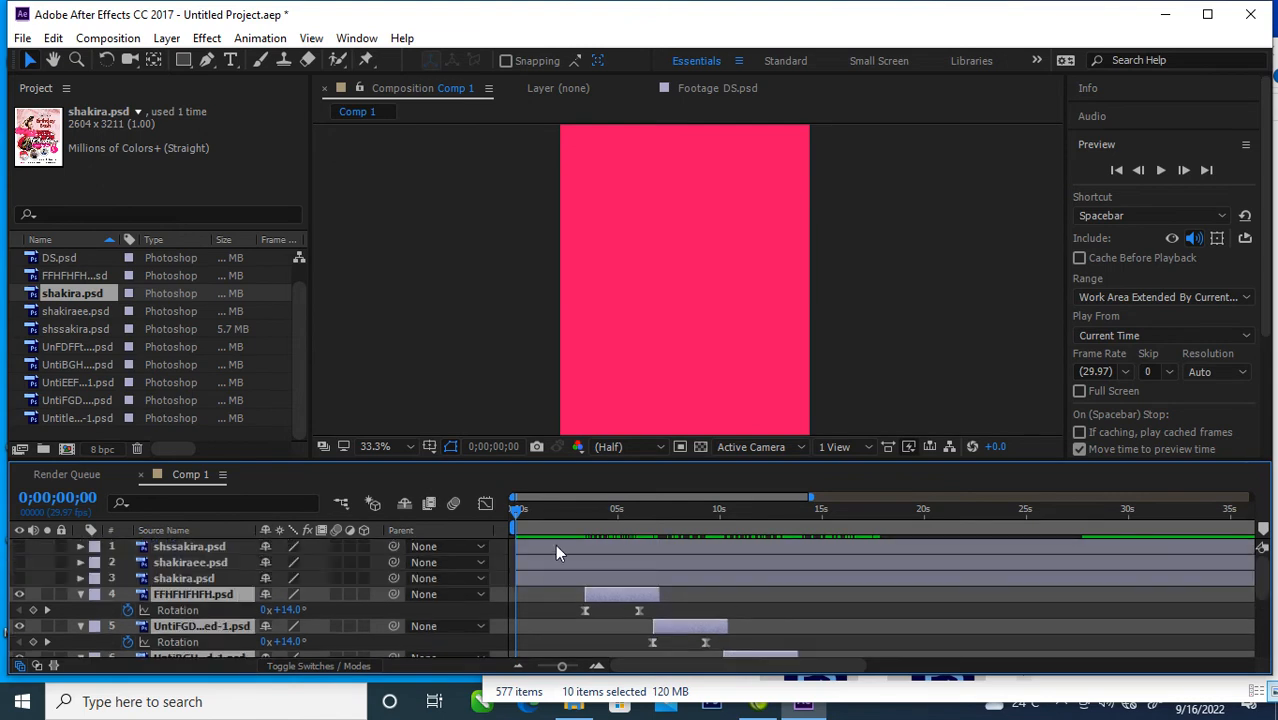
Step: Show the shssakira.psd title layer at 0 seconds, scale it down to about 73% of its size and place it near the composition's lower middle
left_click_drag(518, 510, 490, 570)
left_click_drag(18, 547, 18, 578)
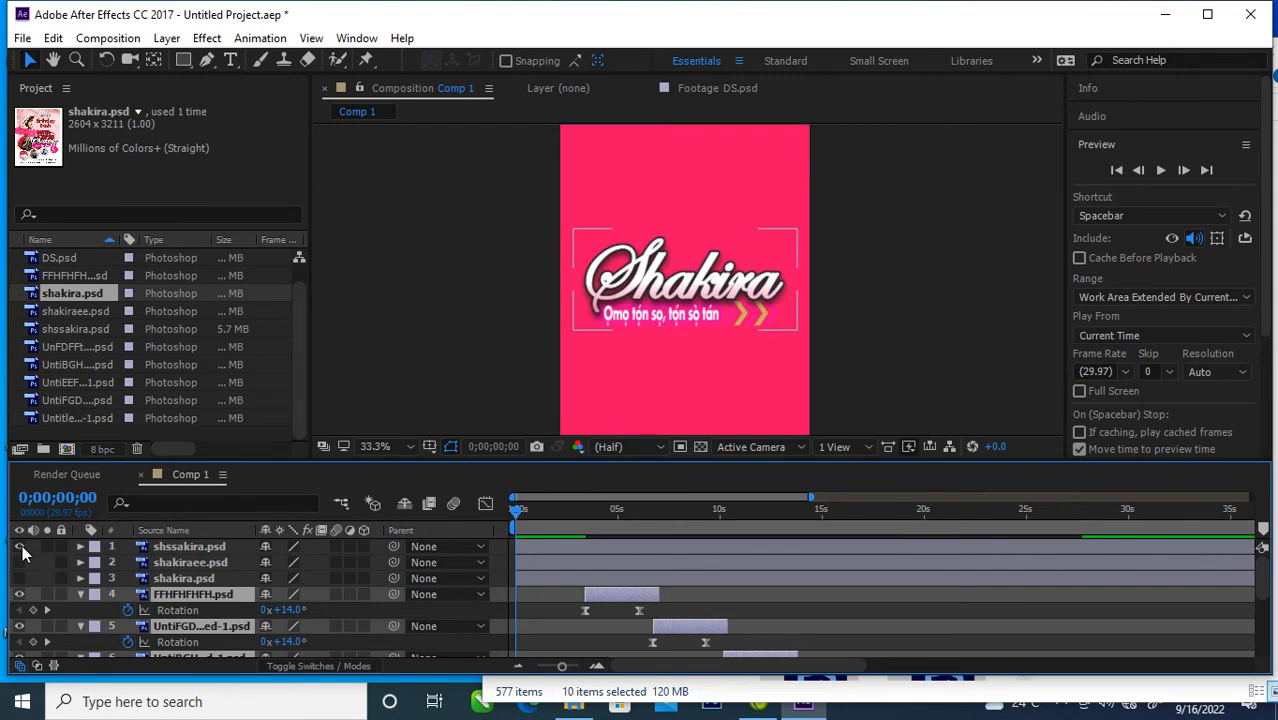
left_click_drag(760, 275, 812, 358)
left_click_drag(840, 307, 809, 302)
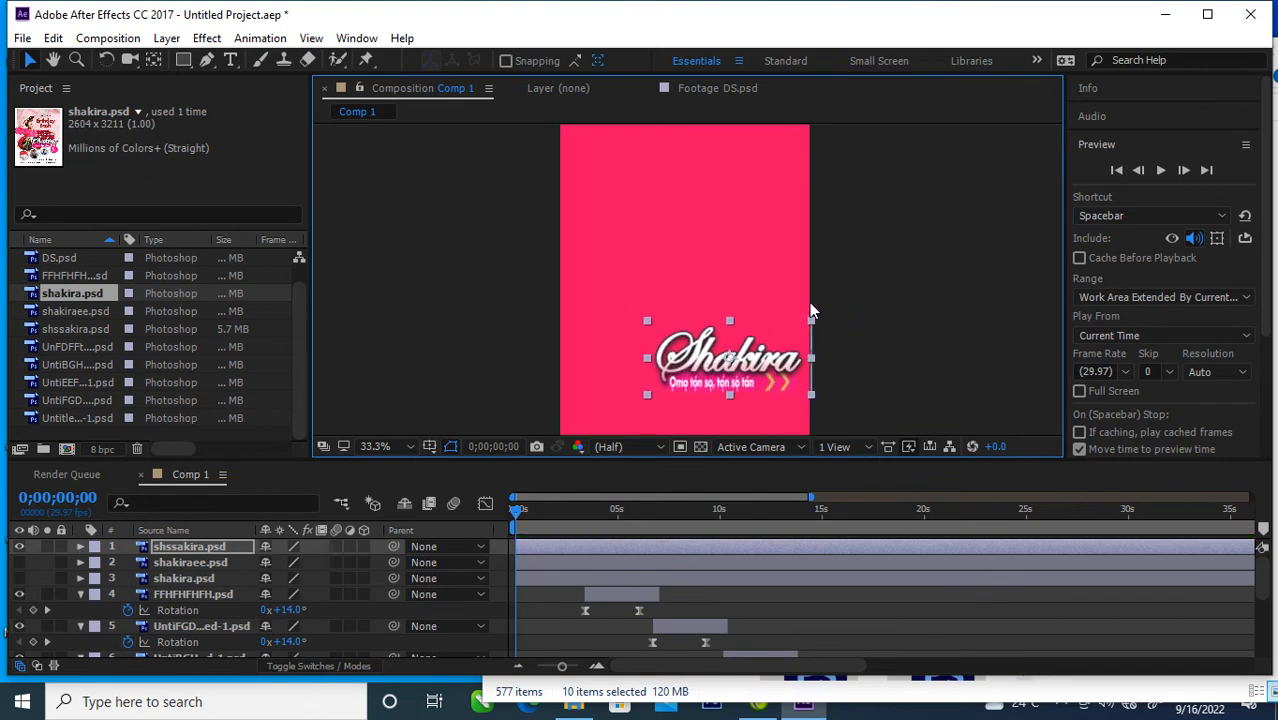
left_click_drag(765, 372, 718, 370)
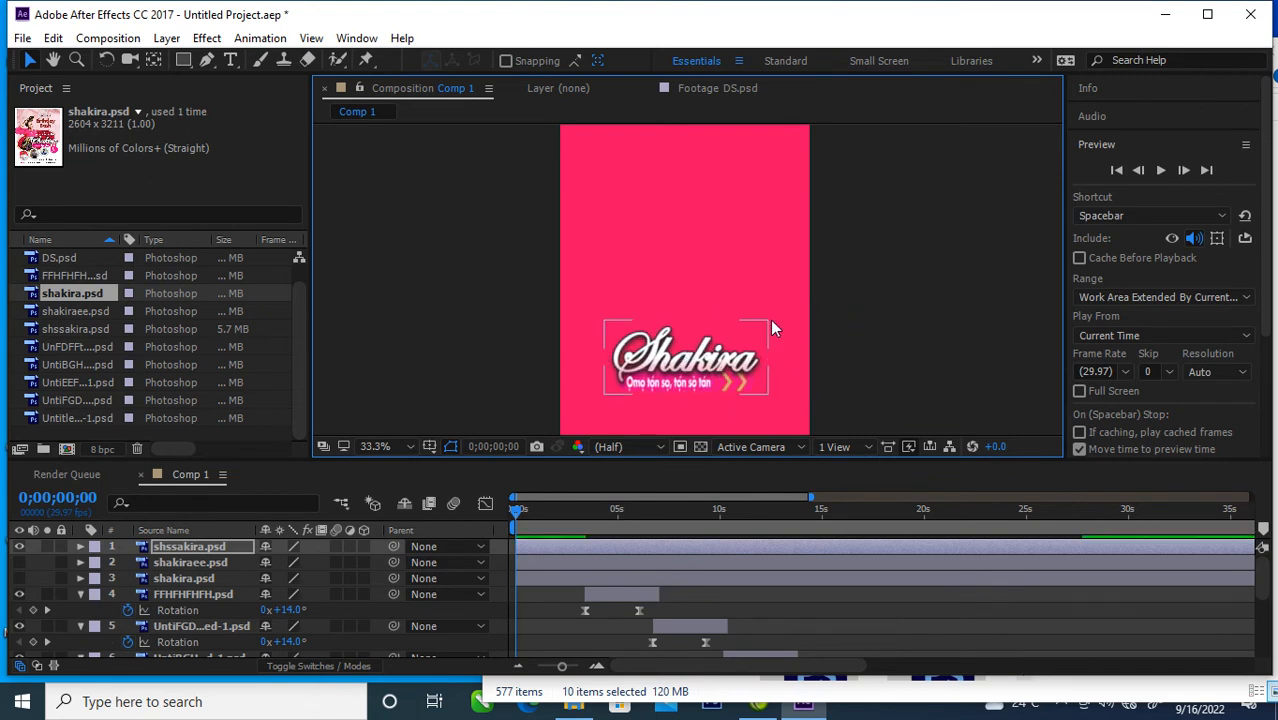
left_click(766, 320)
left_click(737, 366)
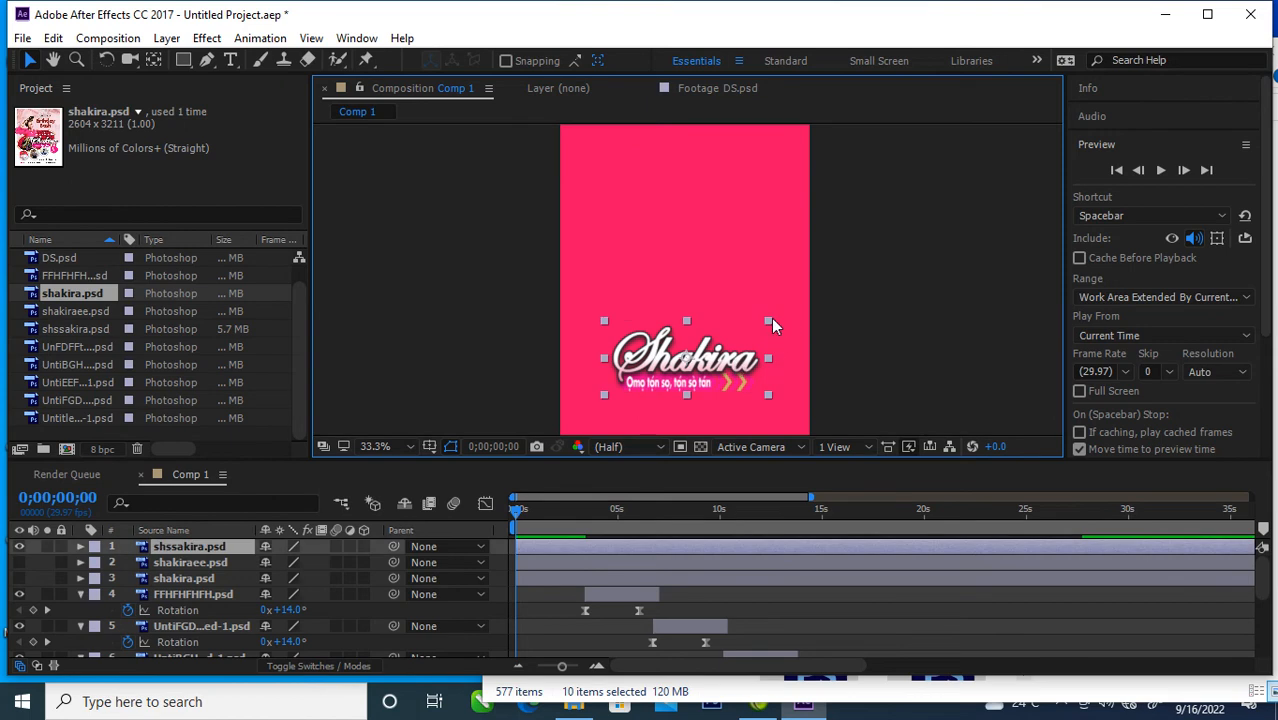
Step: Enlarge the shssakira.psd title to about 41.7% scale, then show the shakiraee.psd photo and shift it left and slightly down
mouse_move(771, 318)
left_mouse_down()
mouse_move(809, 298)
mouse_move(792, 310)
left_mouse_up()
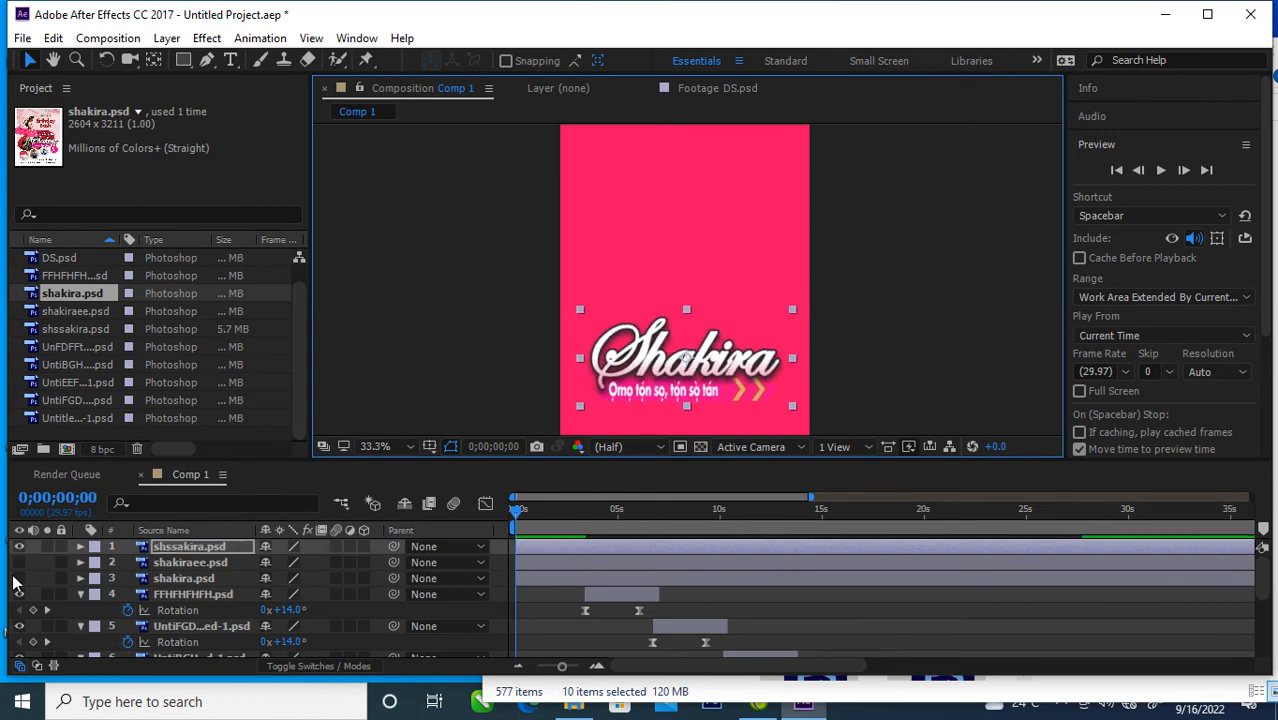
left_click(19, 564)
left_click(19, 563)
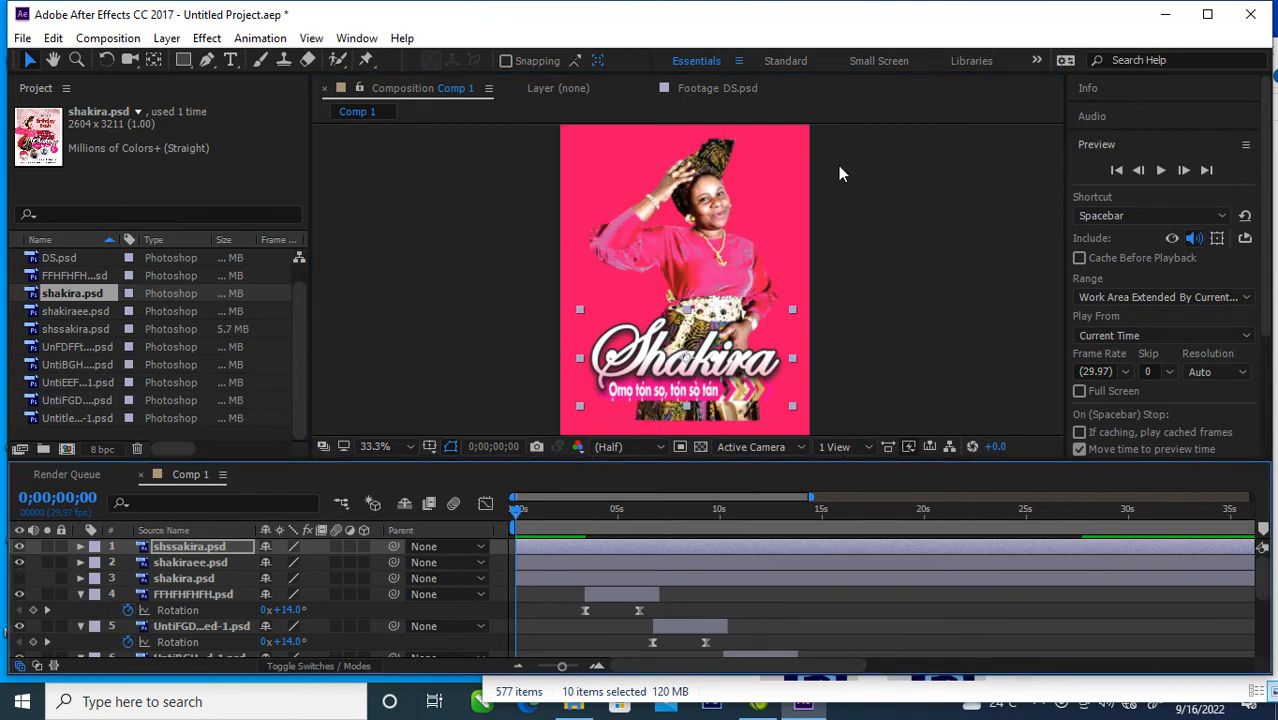
left_click_drag(714, 258, 657, 283)
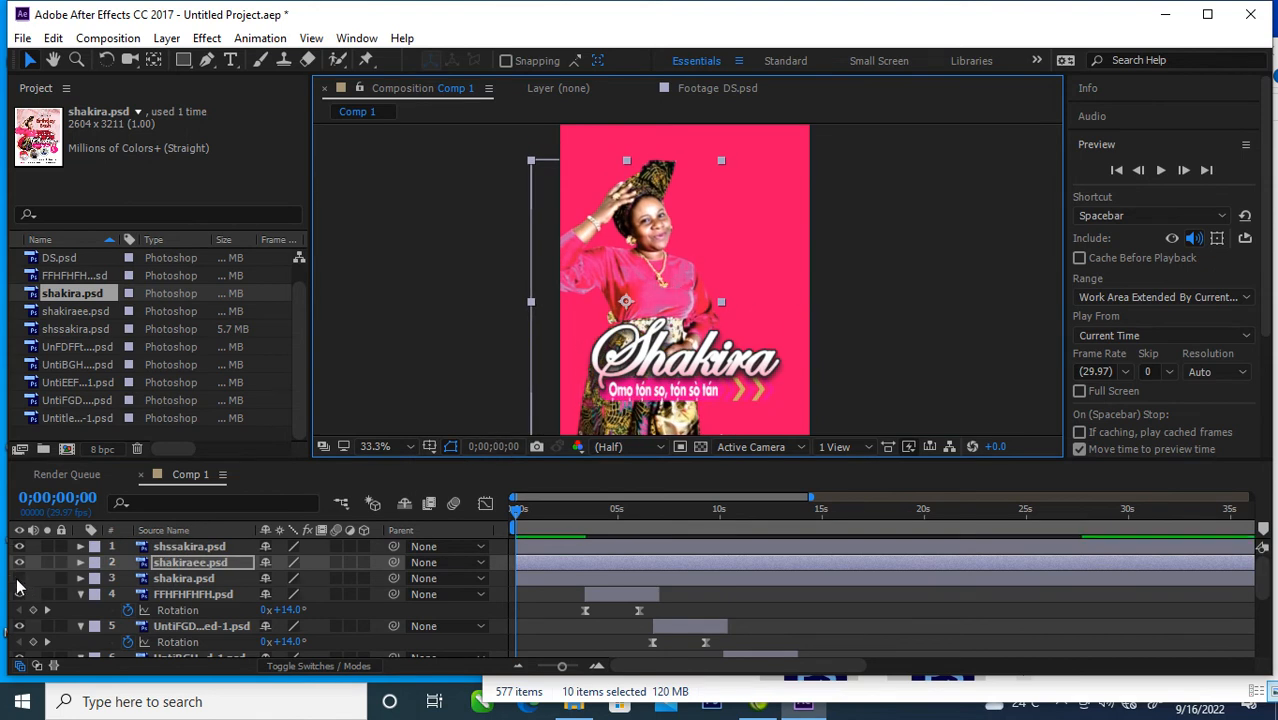
left_click(19, 578)
left_click(19, 578)
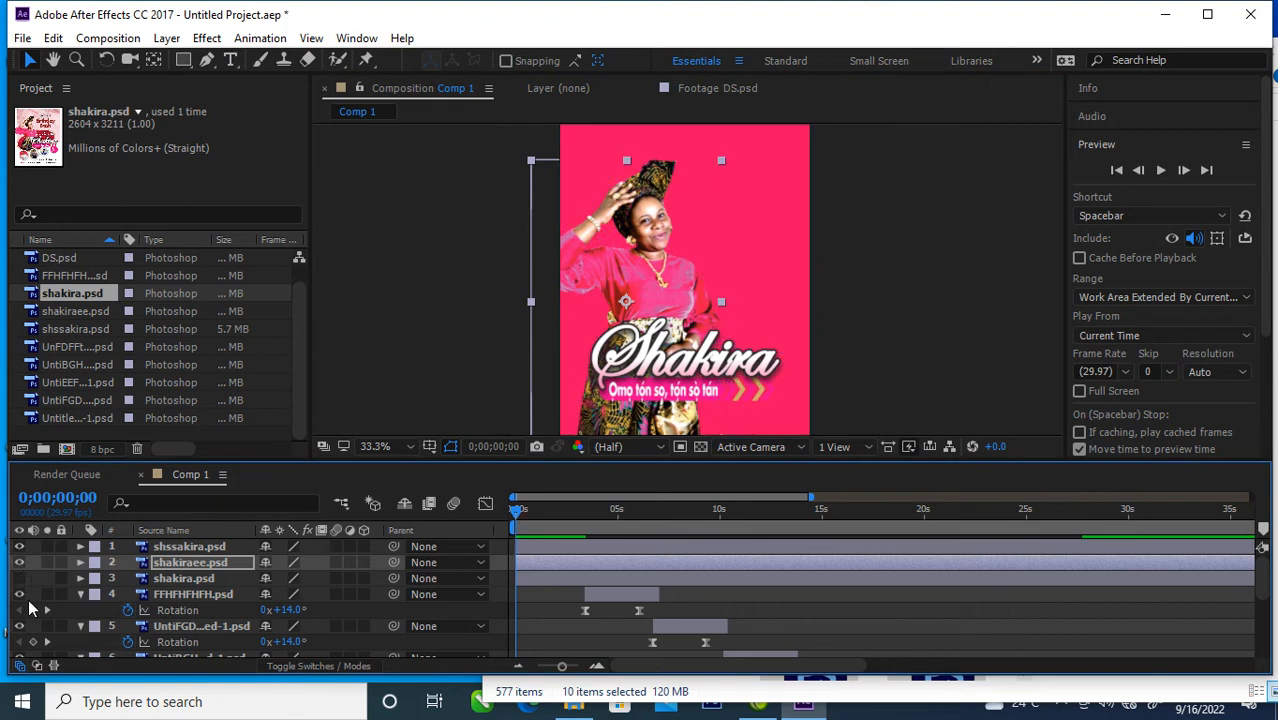
Step: Trim the shssakira.psd and shakiraee.psd layers together so both end at about 3.4 seconds, where FFHFHFHFH.psd starts
left_click(608, 565)
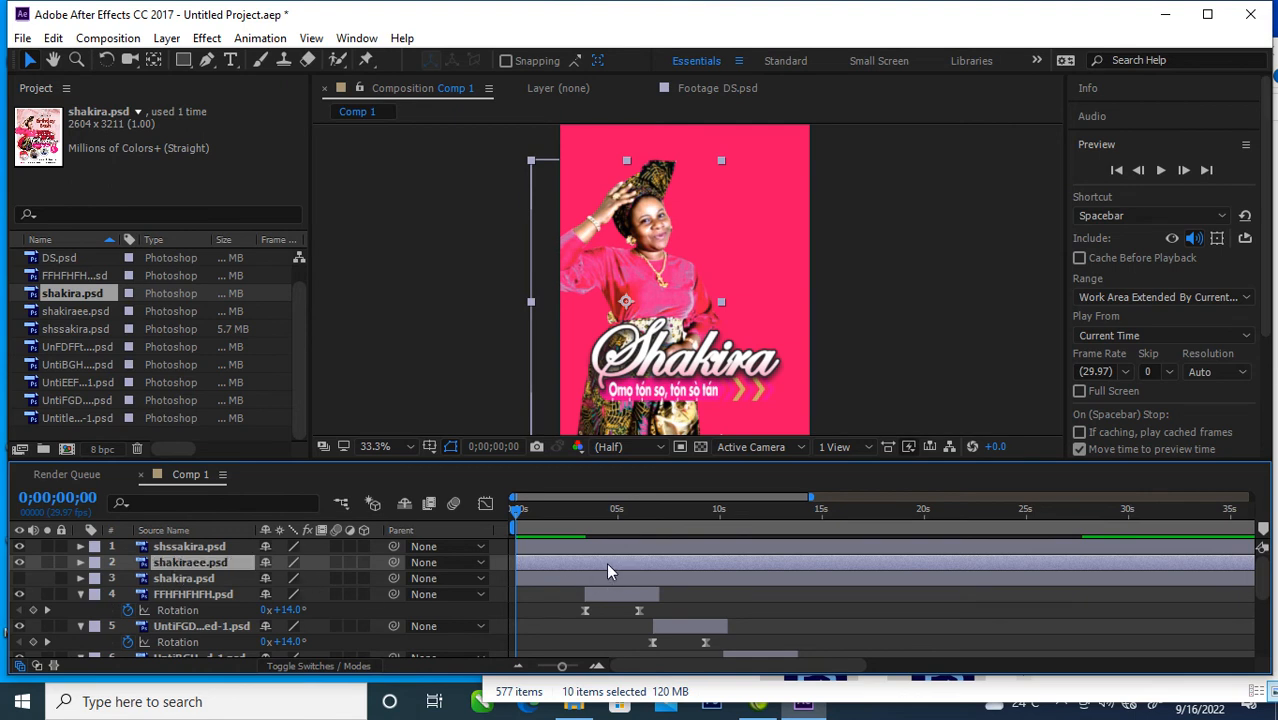
left_click(201, 549, "ctrl")
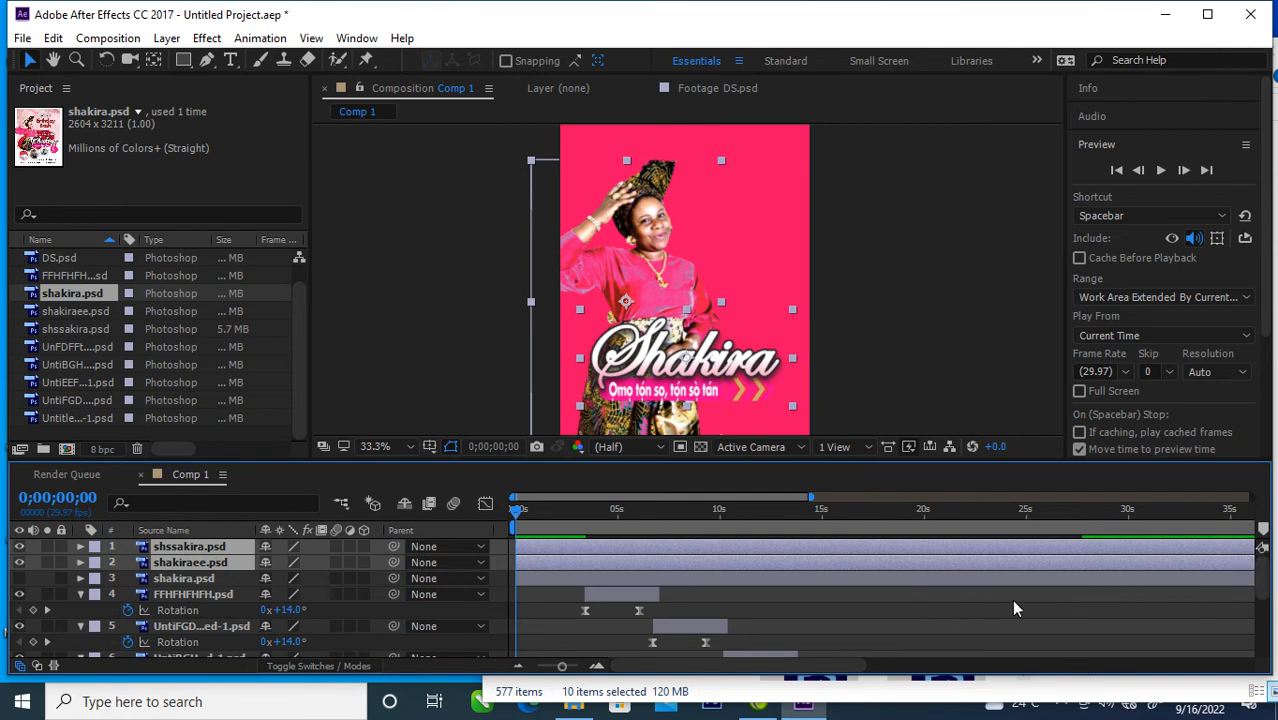
left_click_drag(810, 497, 546, 584)
left_click(545, 582)
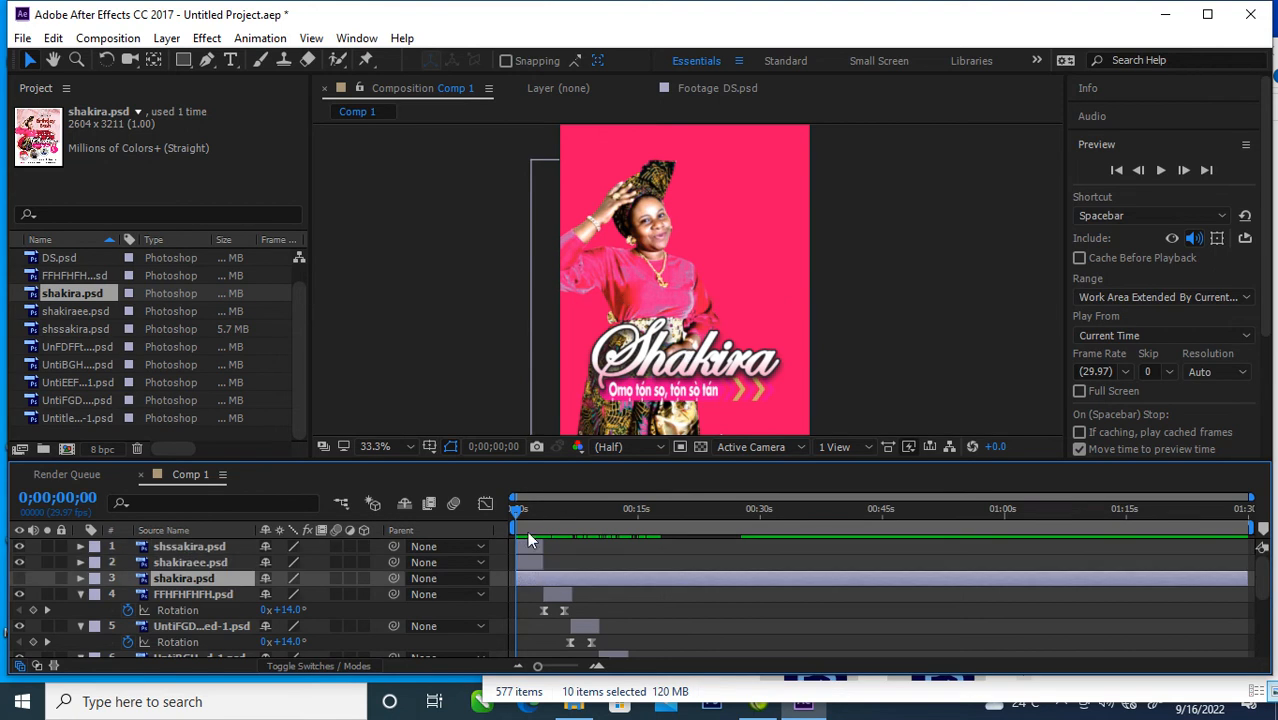
left_click_drag(513, 509, 493, 525)
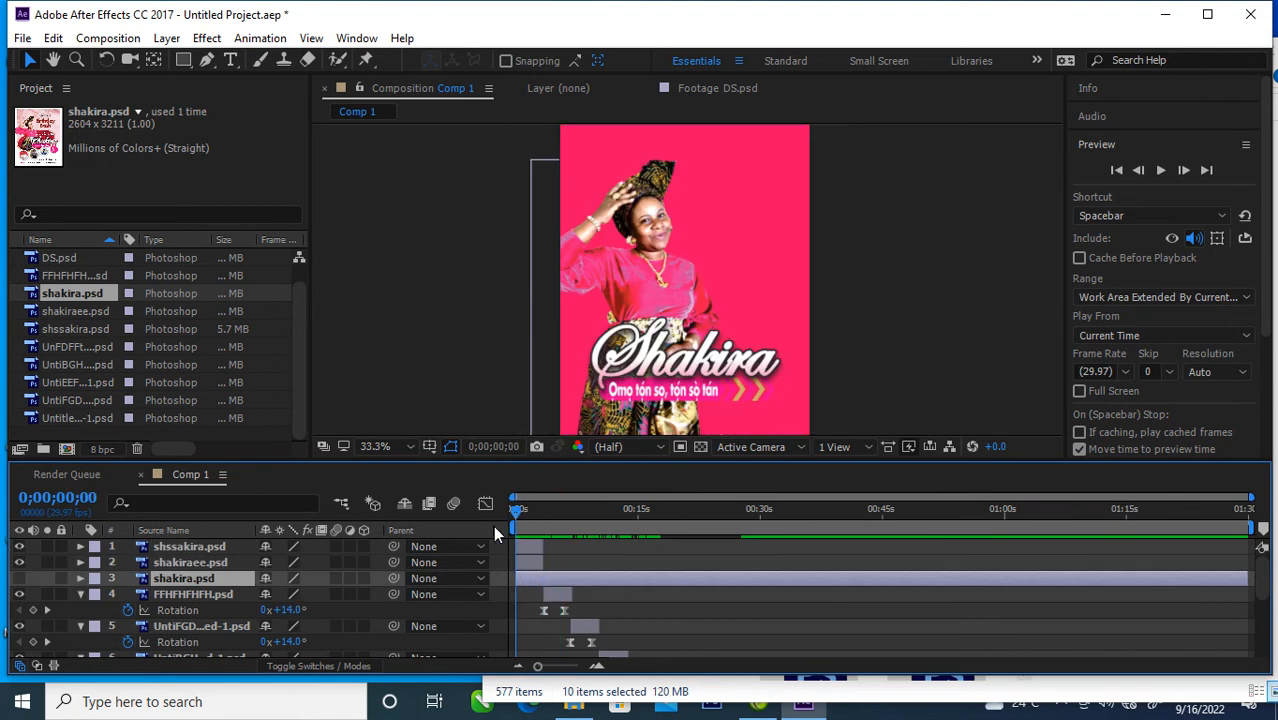
Step: Reveal the shssakira.psd title layer's transform properties and create a Position keyframe at 0;00;00;00
left_click(740, 366)
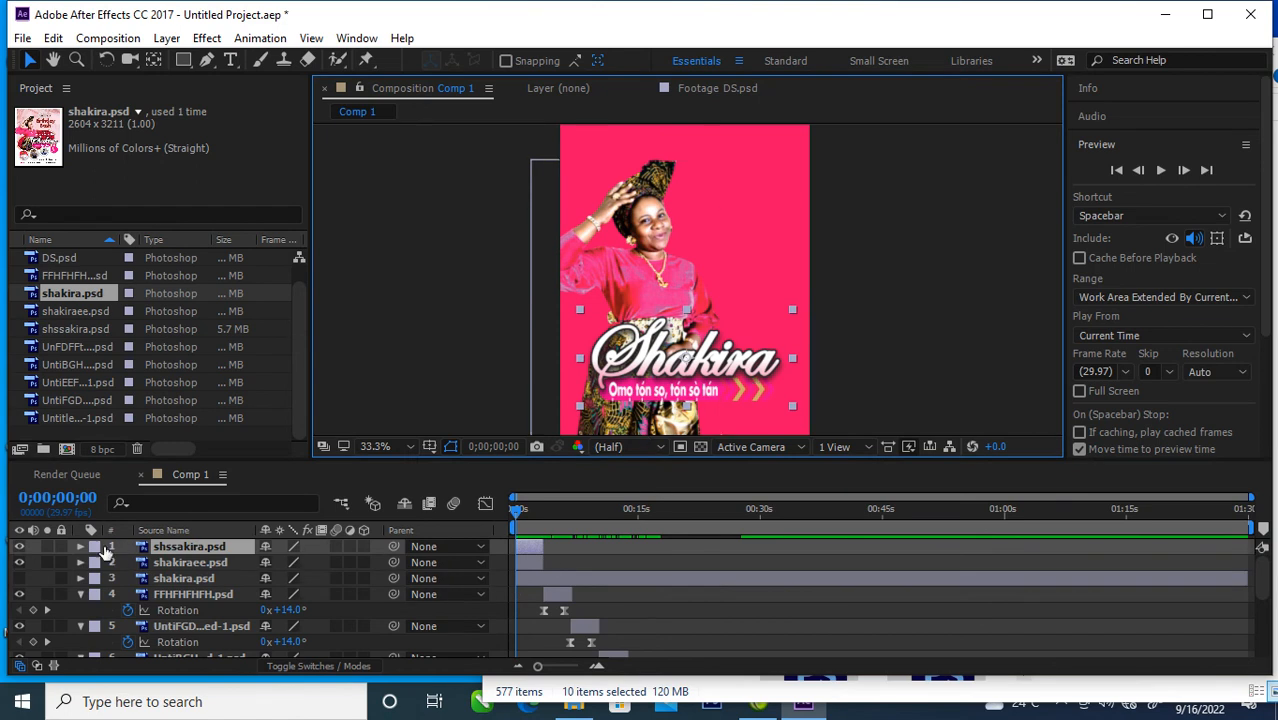
left_click(79, 546)
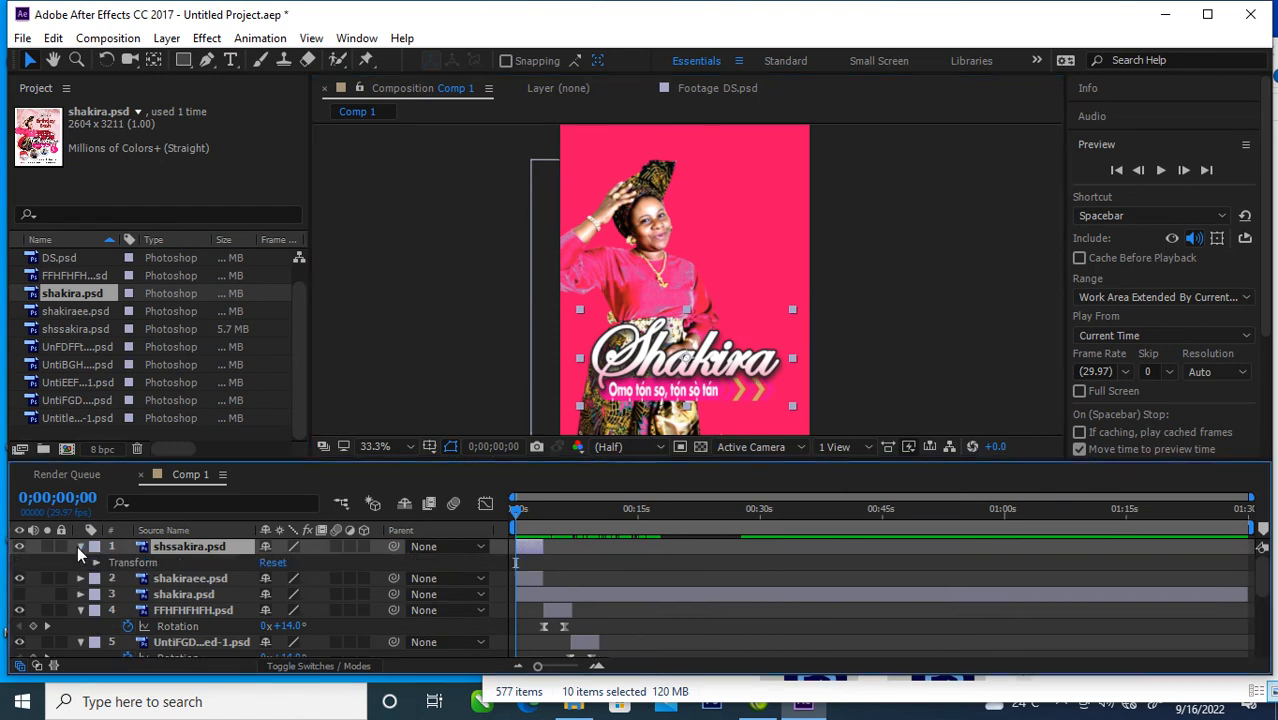
left_click(79, 546)
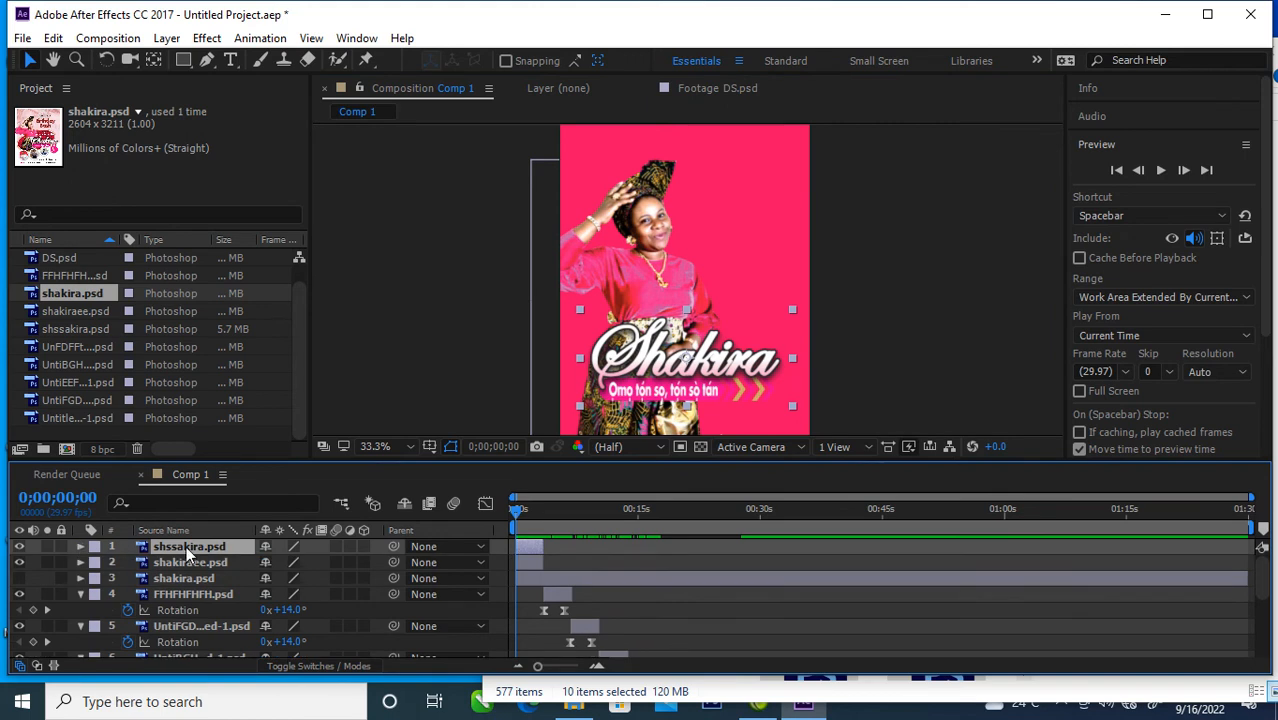
left_click(79, 546)
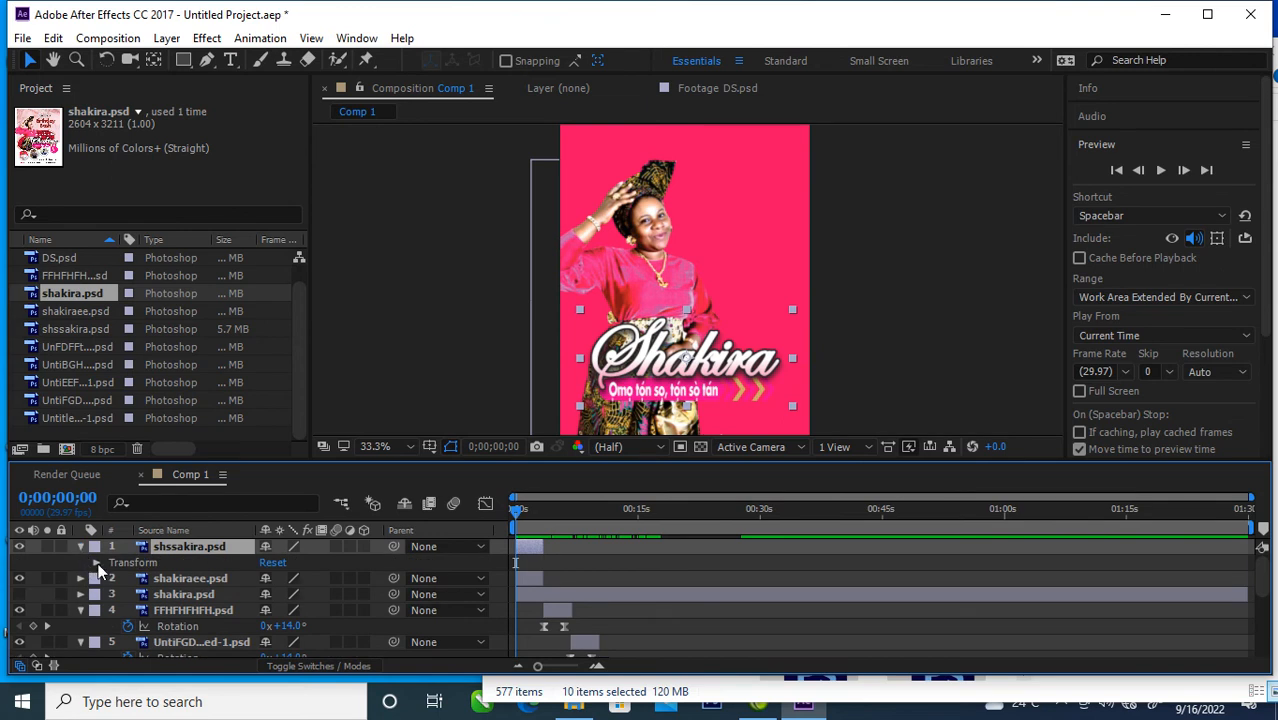
left_click(96, 563)
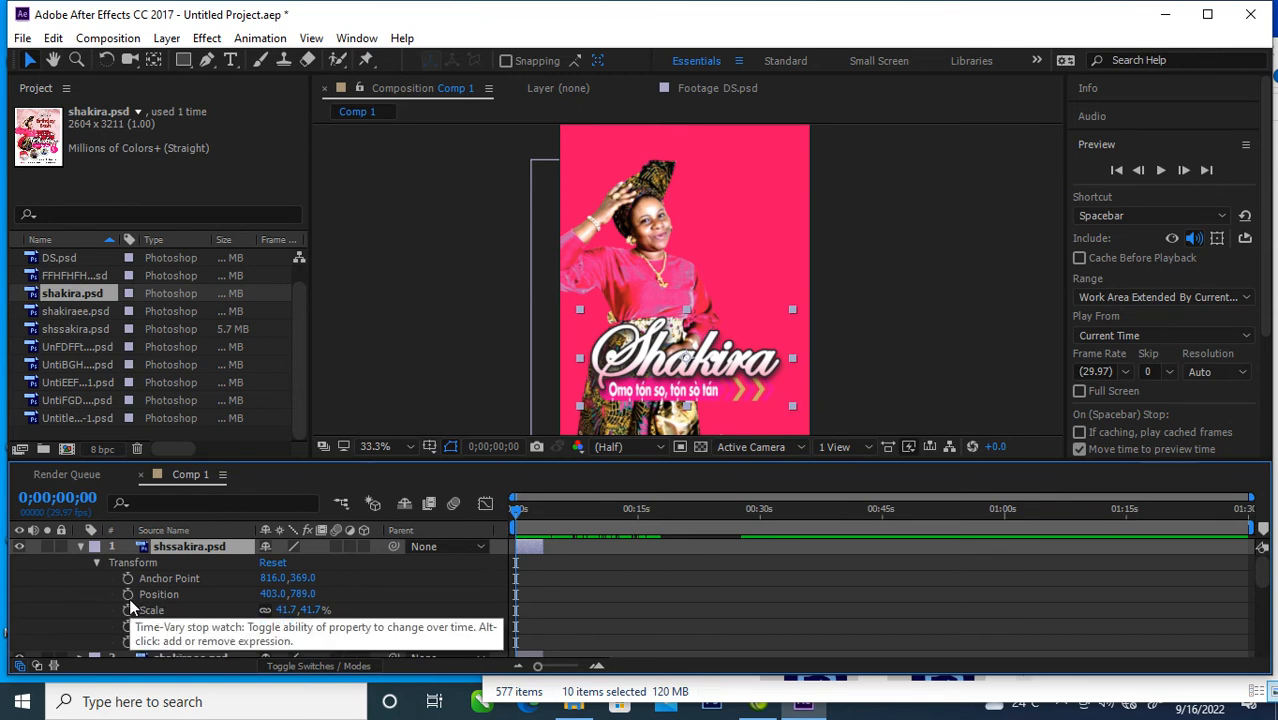
left_click(129, 596)
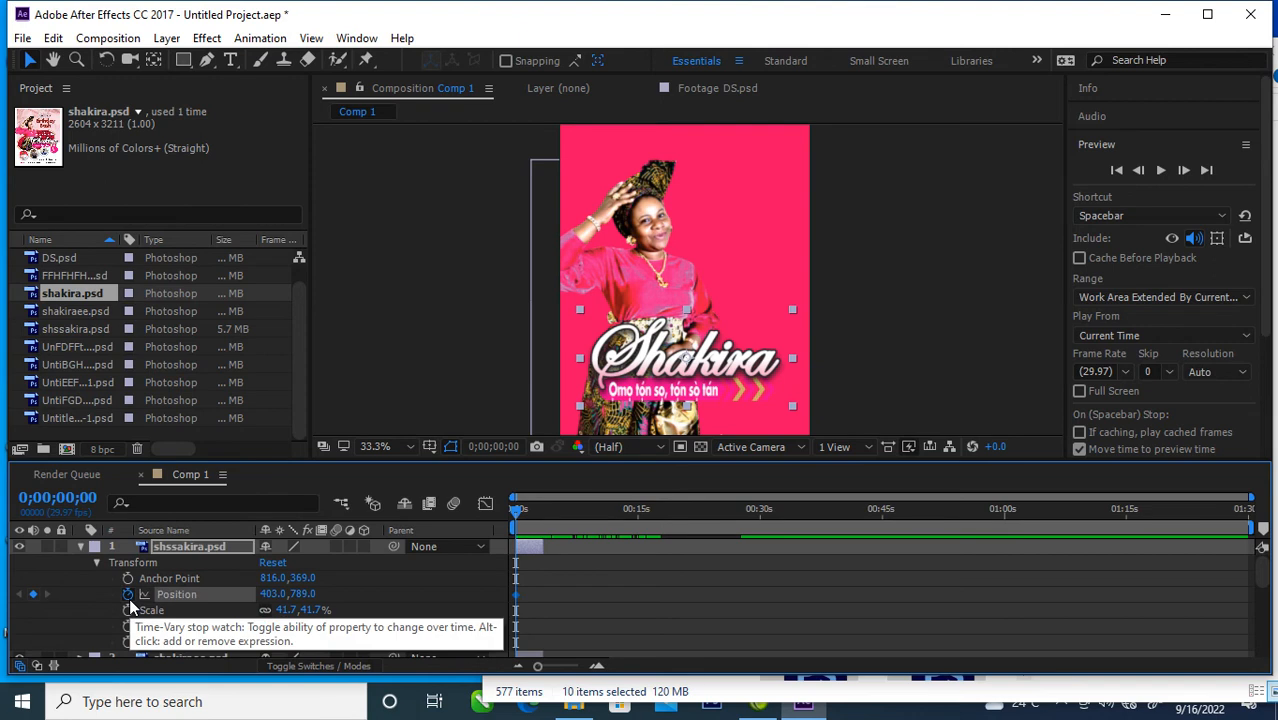
Step: Move the title's Position keyframe to about 2 seconds and add one at 0 seconds with the title below the frame at about 409, 1308
left_click_drag(516, 595, 552, 597)
double_click(552, 597)
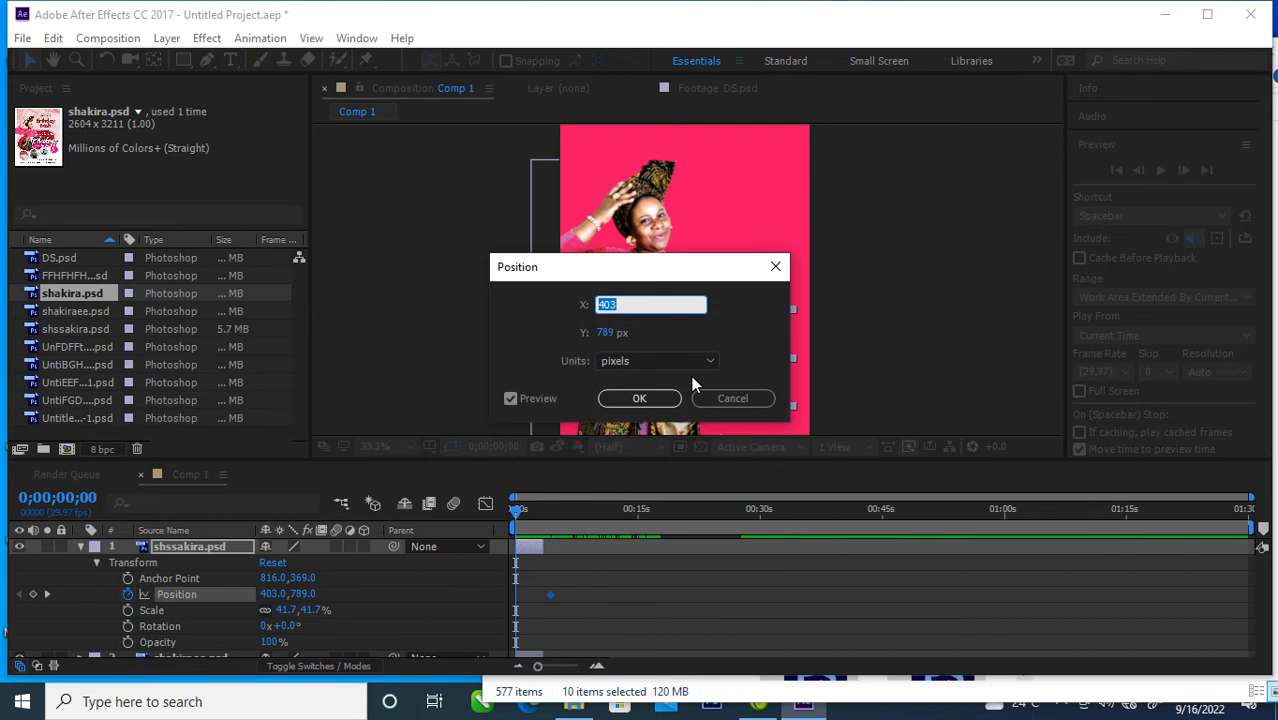
left_click(775, 266)
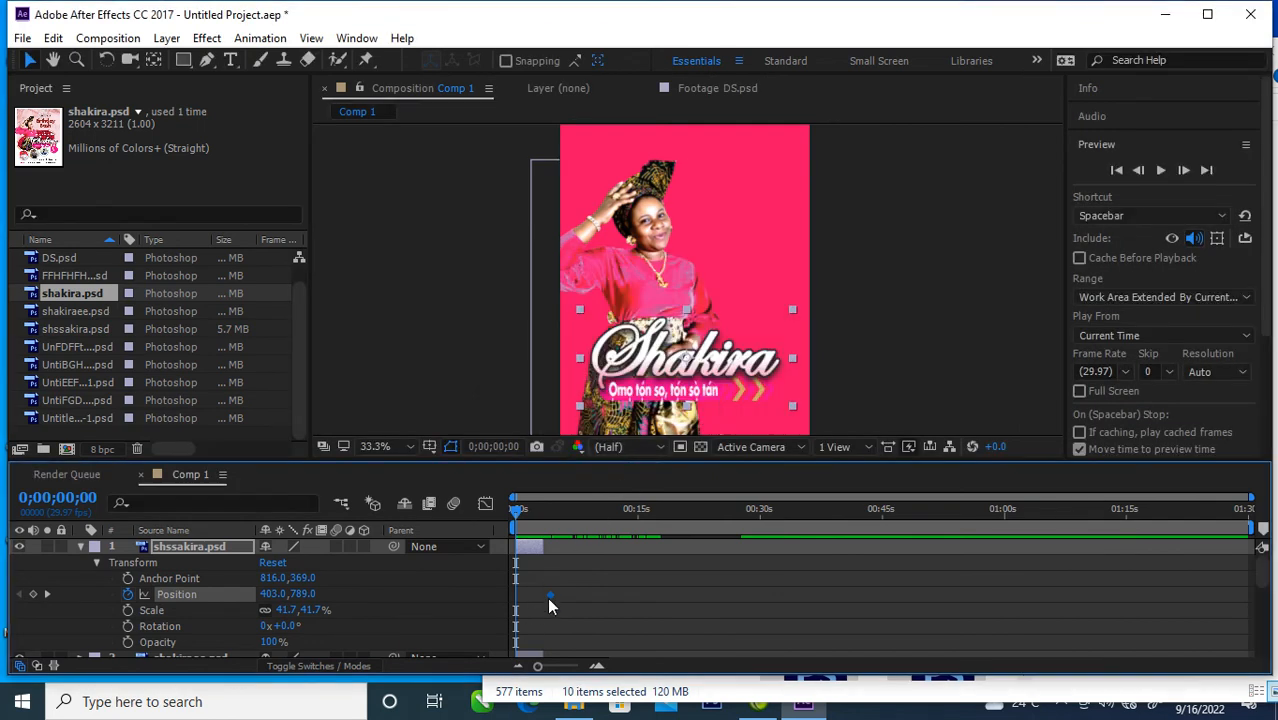
left_click_drag(548, 596, 531, 595)
left_click_drag(735, 363, 734, 511)
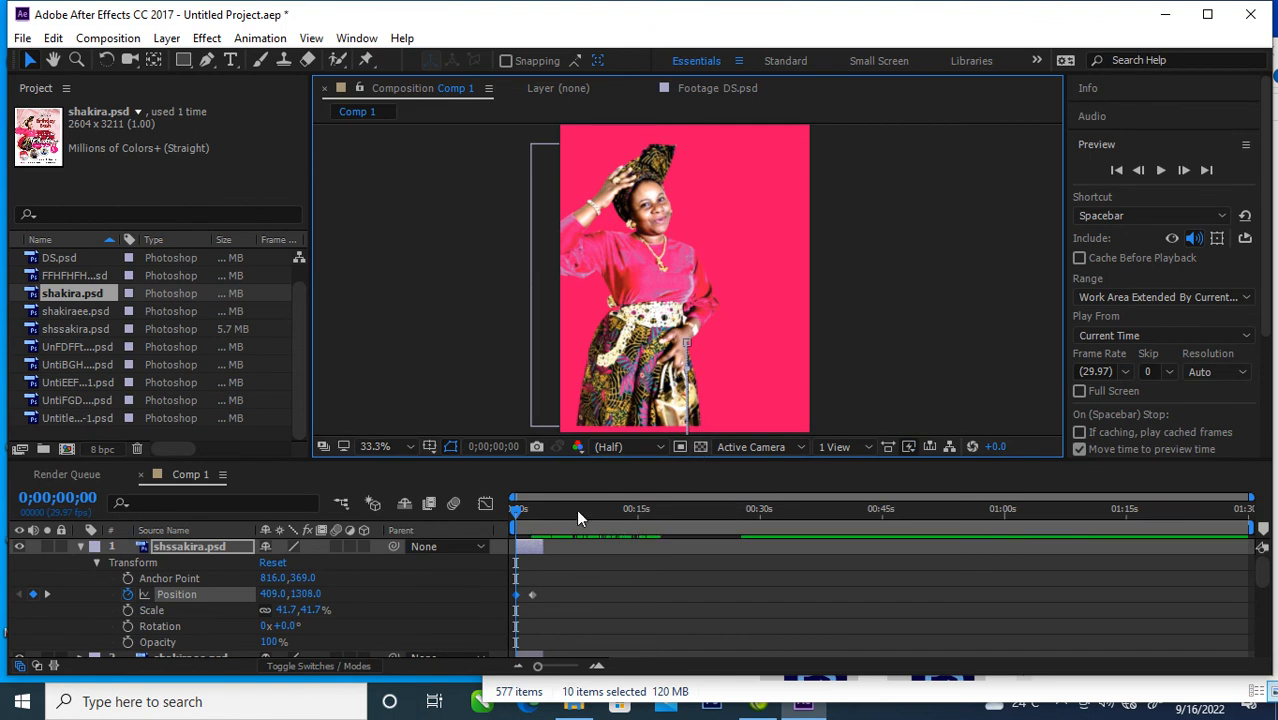
left_click_drag(515, 509, 538, 540)
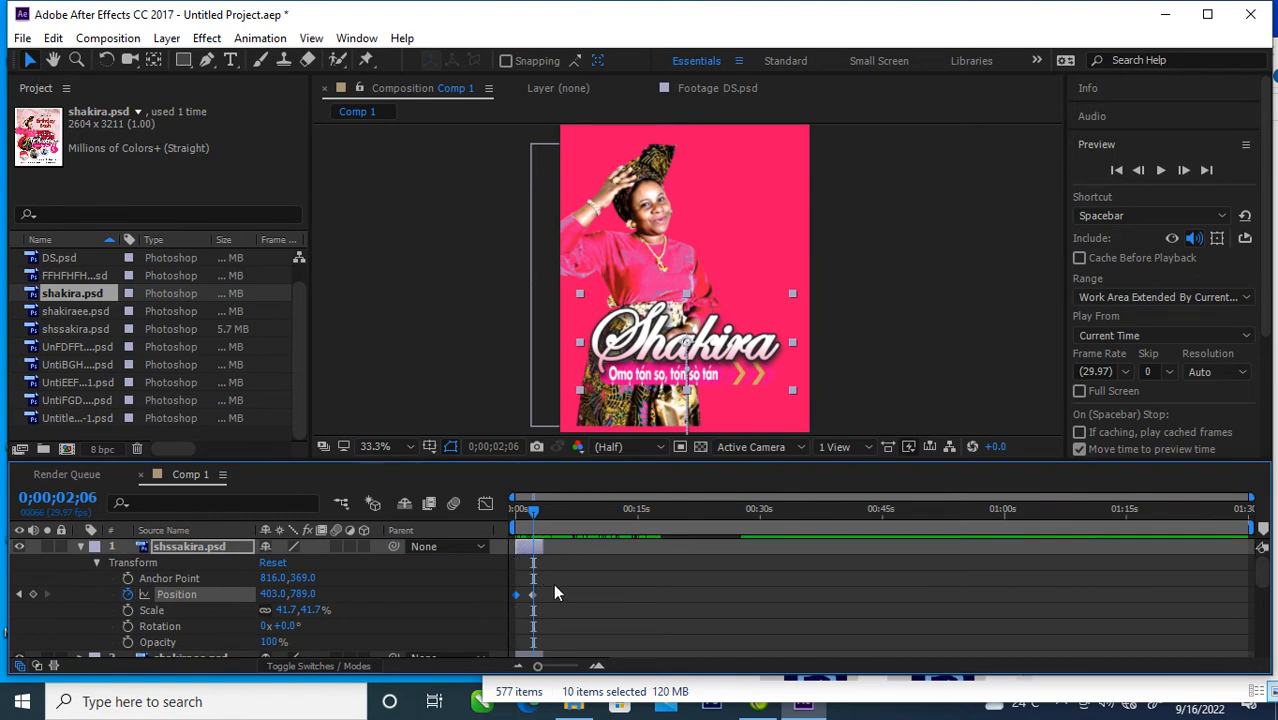
Step: Collapse the title layer's properties and move the shakiraee.psd photo slightly lower, to position 211, 678
scroll(543, 588, "down", 3)
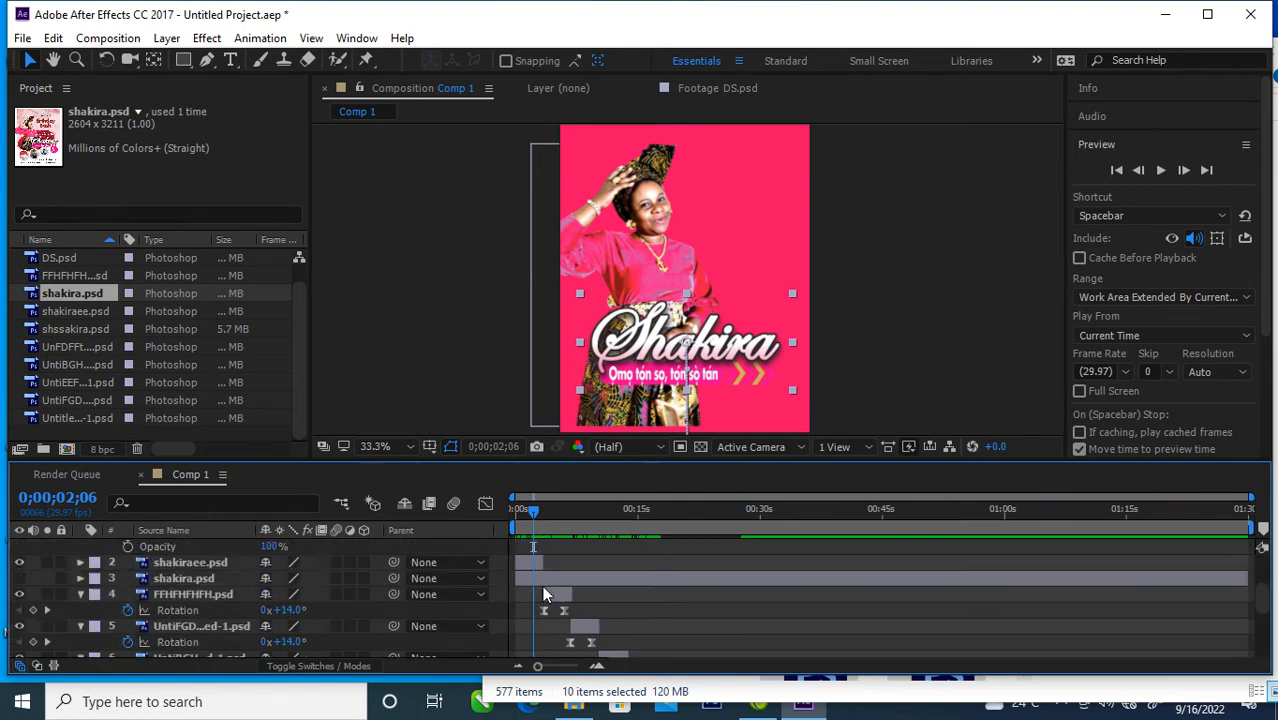
scroll(543, 588, "up", 2)
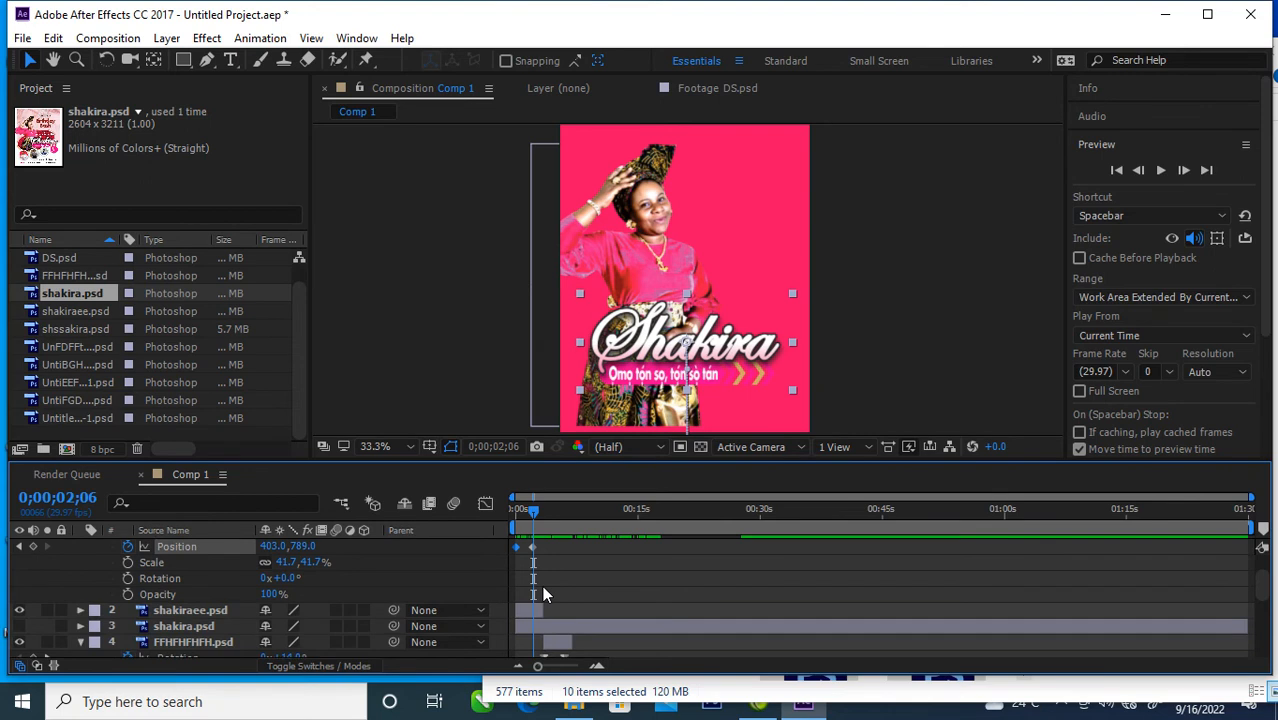
scroll(542, 593, "up", 1)
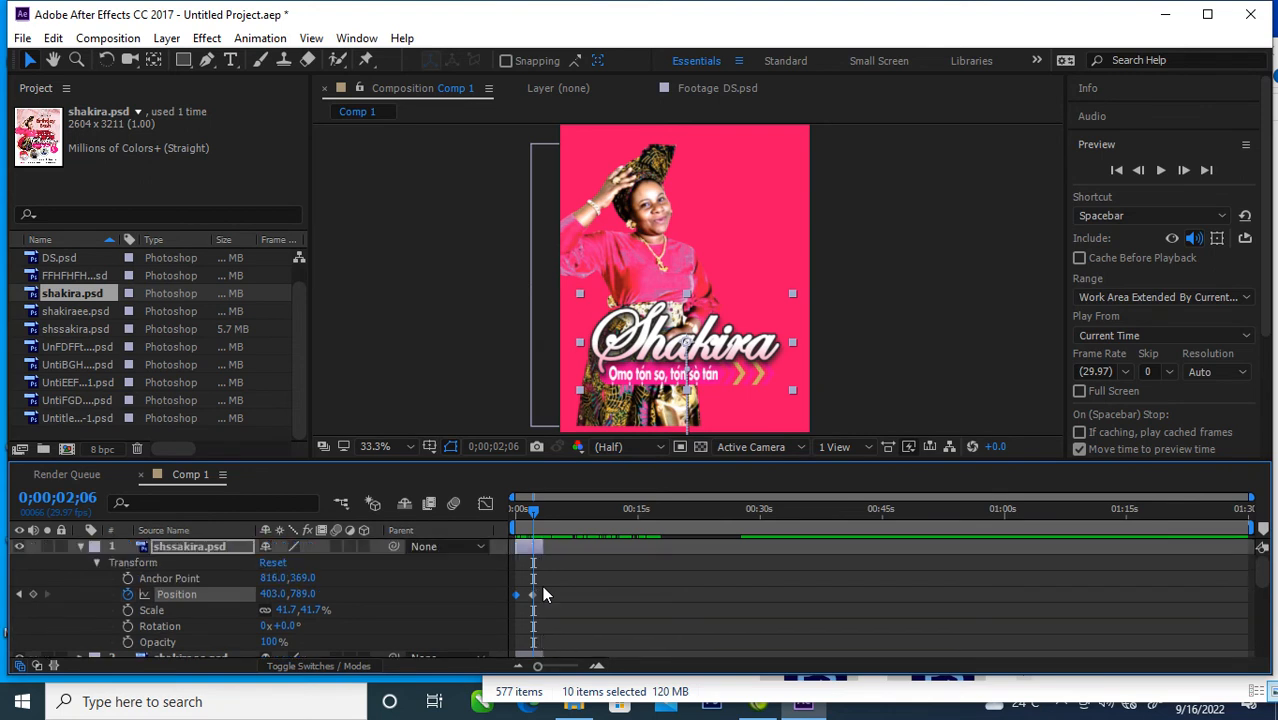
left_click(80, 547)
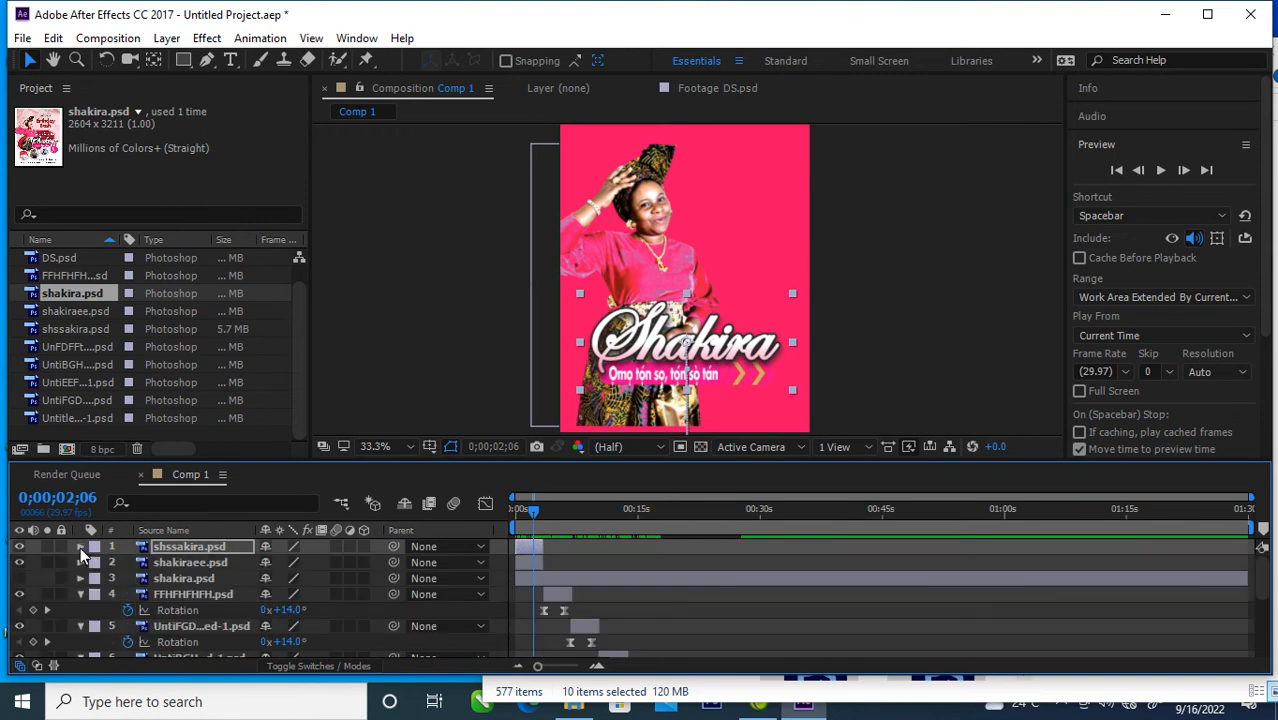
left_click(189, 564)
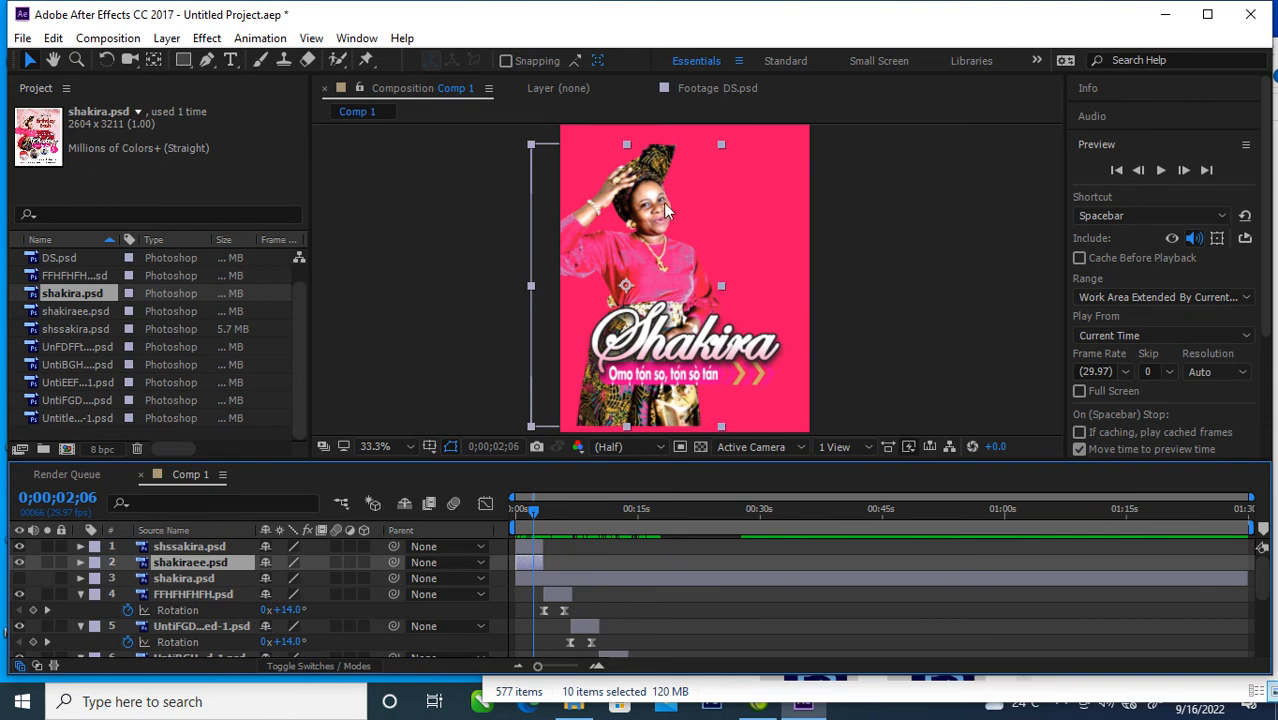
left_click_drag(636, 186, 636, 208)
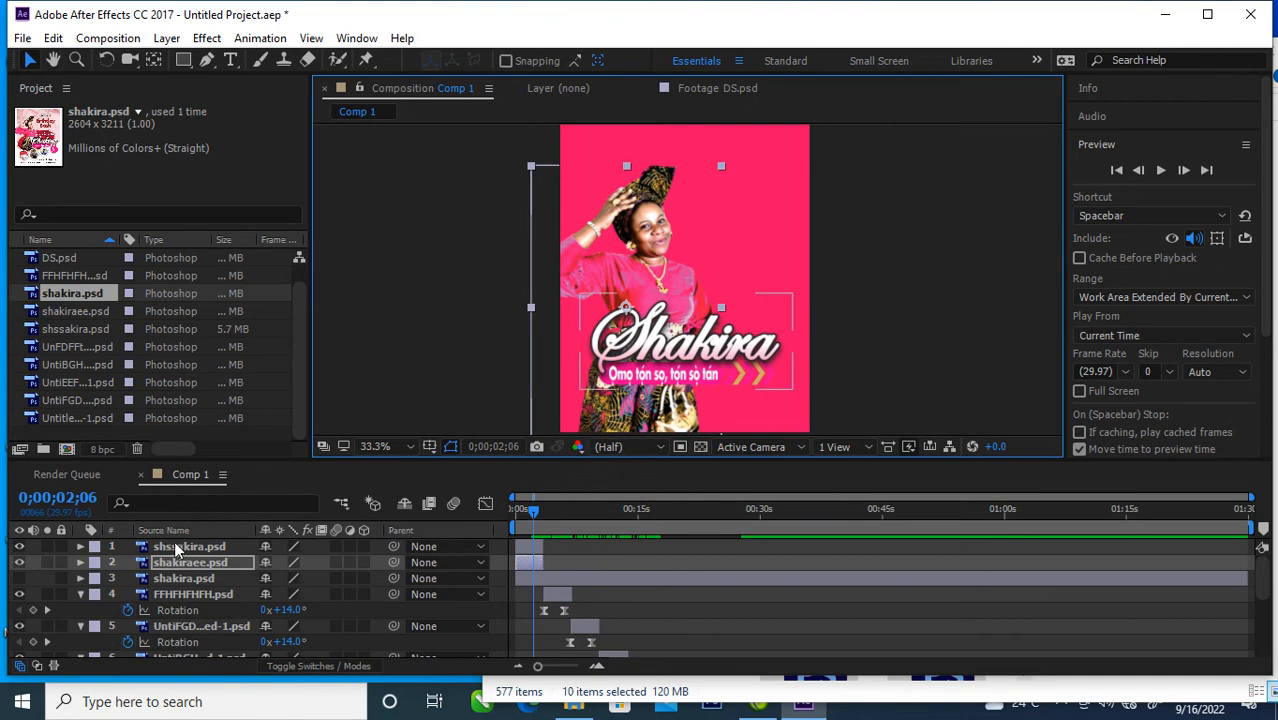
left_click(19, 563)
left_click(19, 563)
left_click(178, 562)
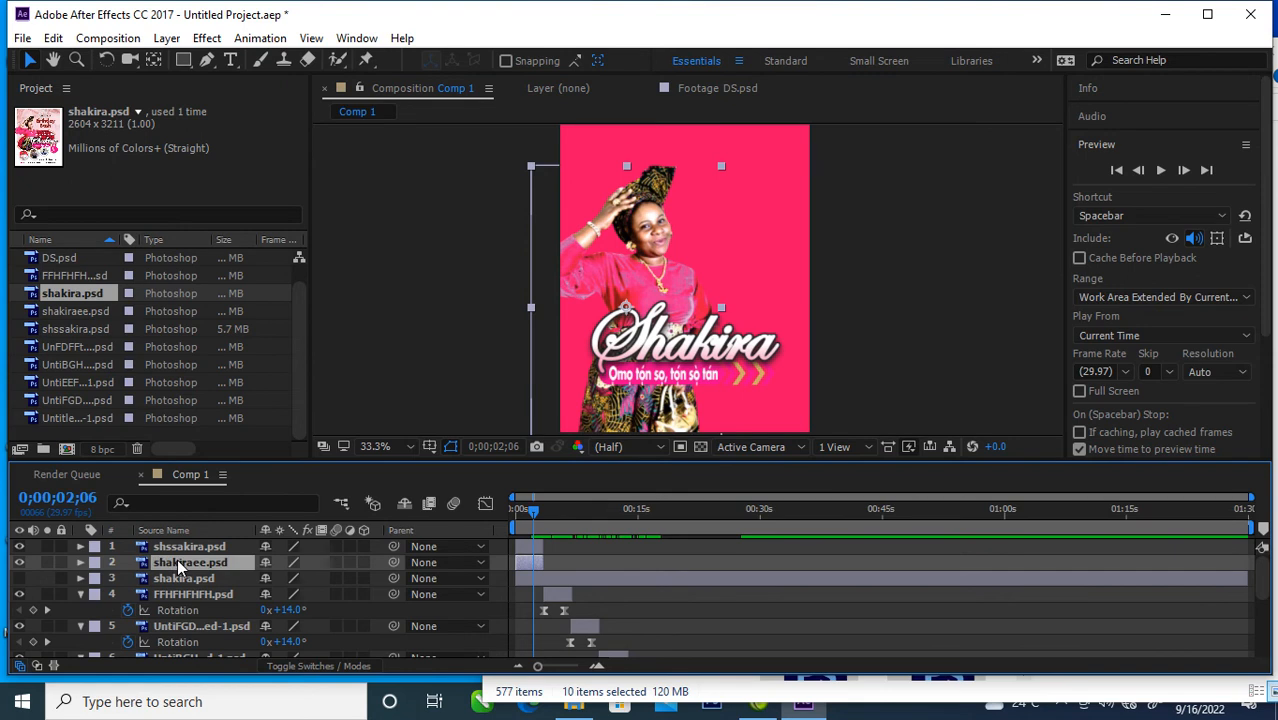
Step: Animate shakiraee.psd's Position from about -320, 627 outside the frame's left edge at 0;00;00;03 to 211, 678 at about 2.4 seconds
key("p")
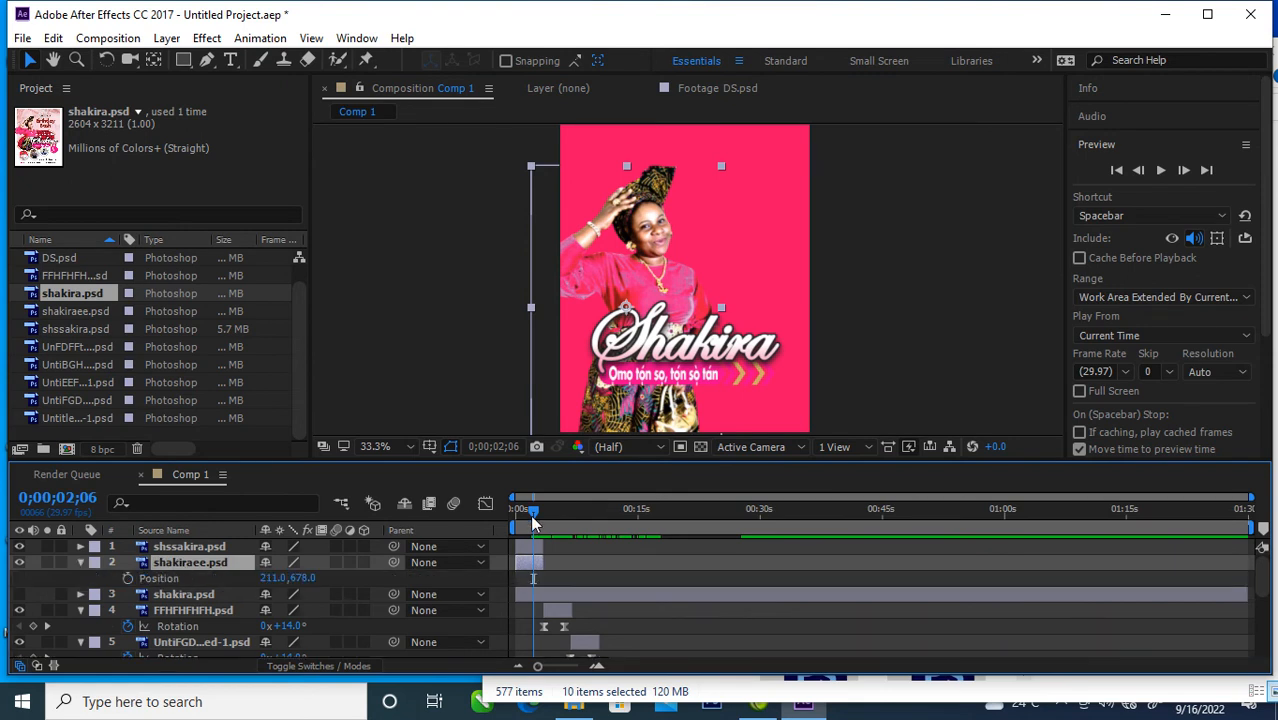
left_click_drag(535, 509, 519, 523)
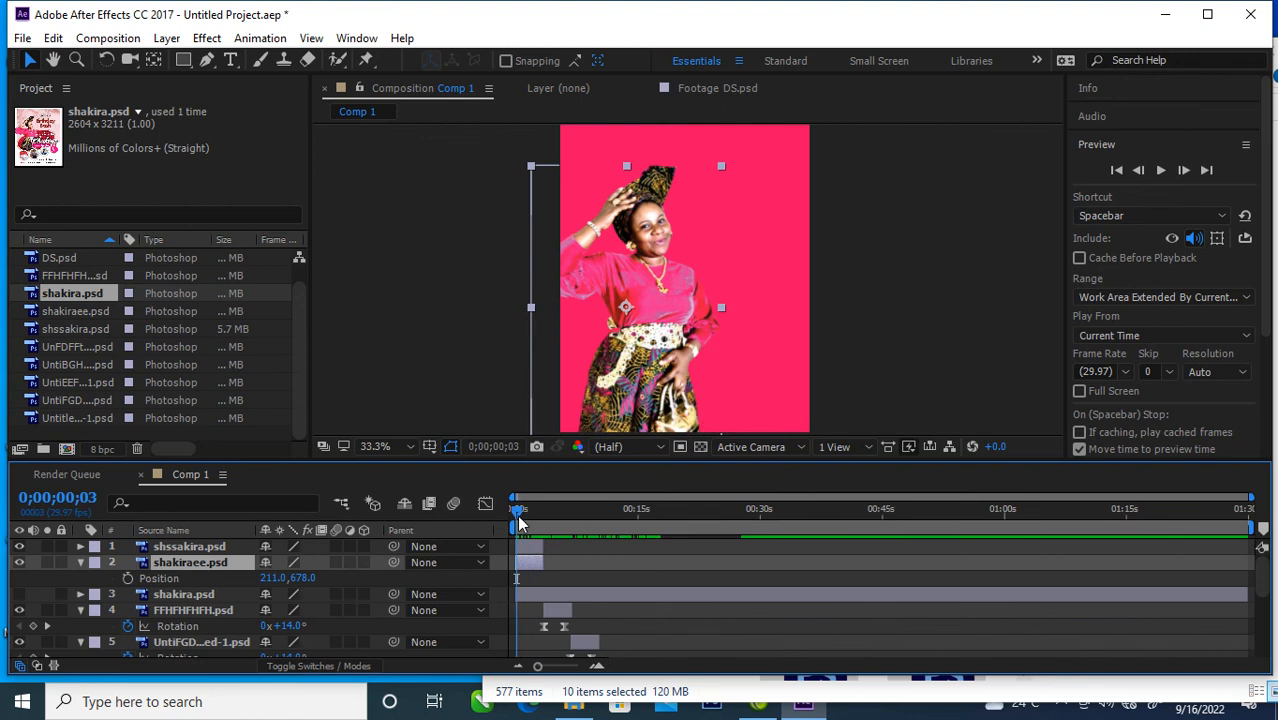
left_click(127, 580)
left_click_drag(523, 578, 537, 578)
double_click(537, 578)
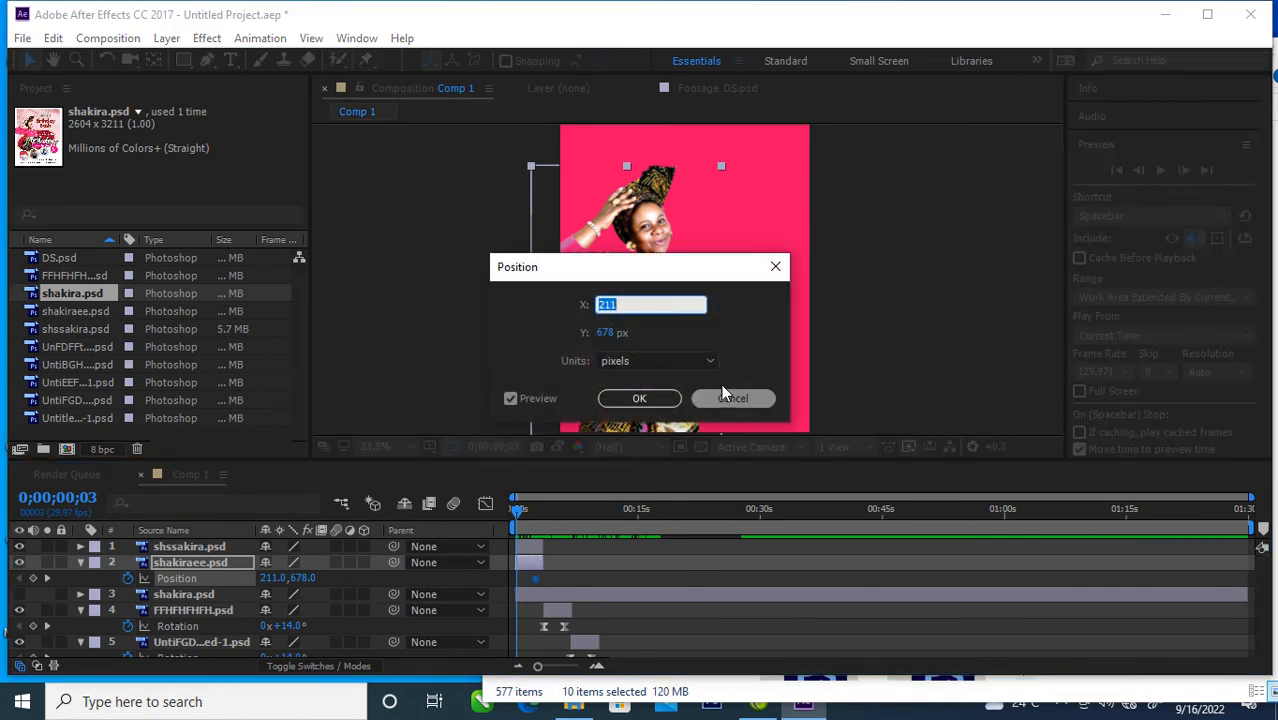
left_click(775, 266)
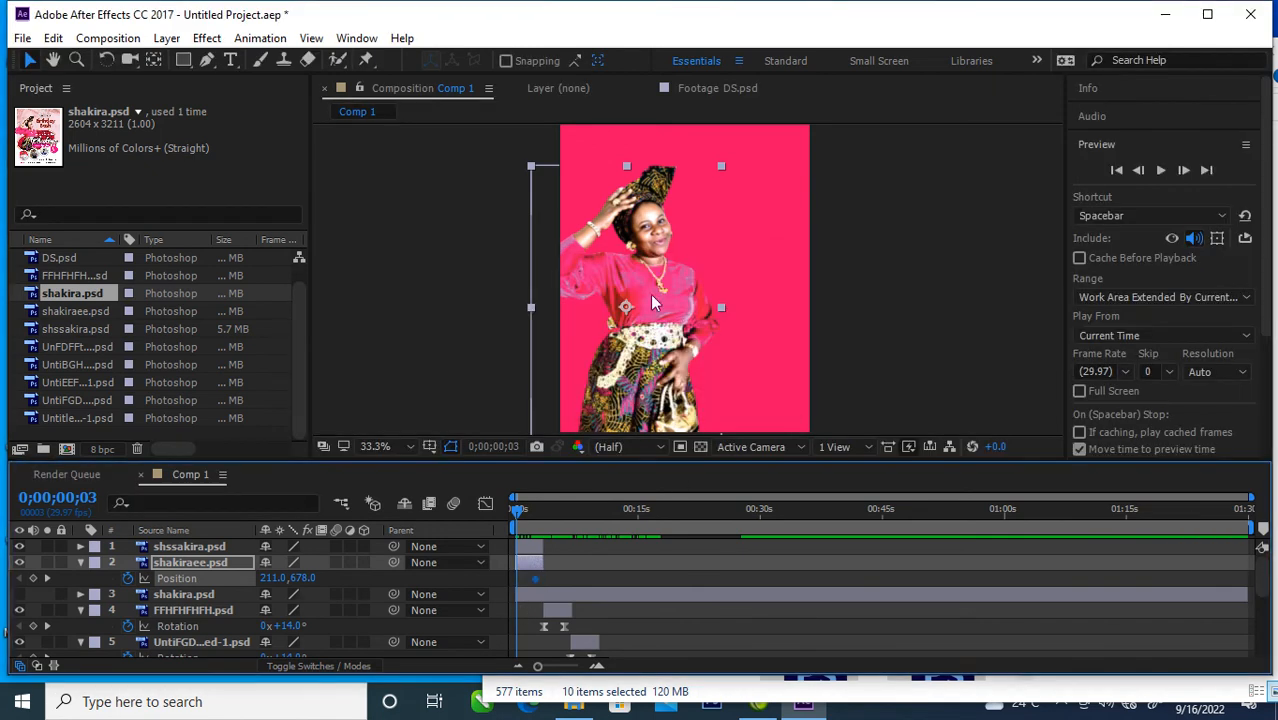
left_click_drag(668, 304, 506, 291)
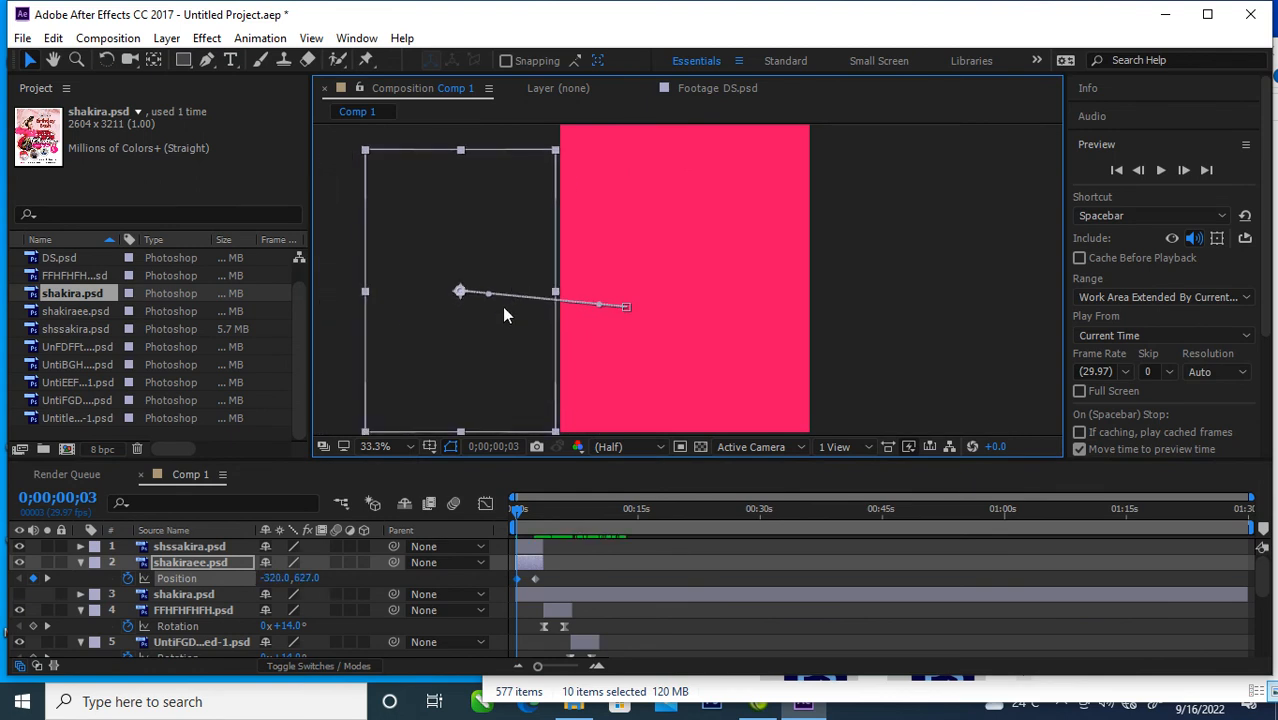
left_click_drag(516, 506, 538, 523)
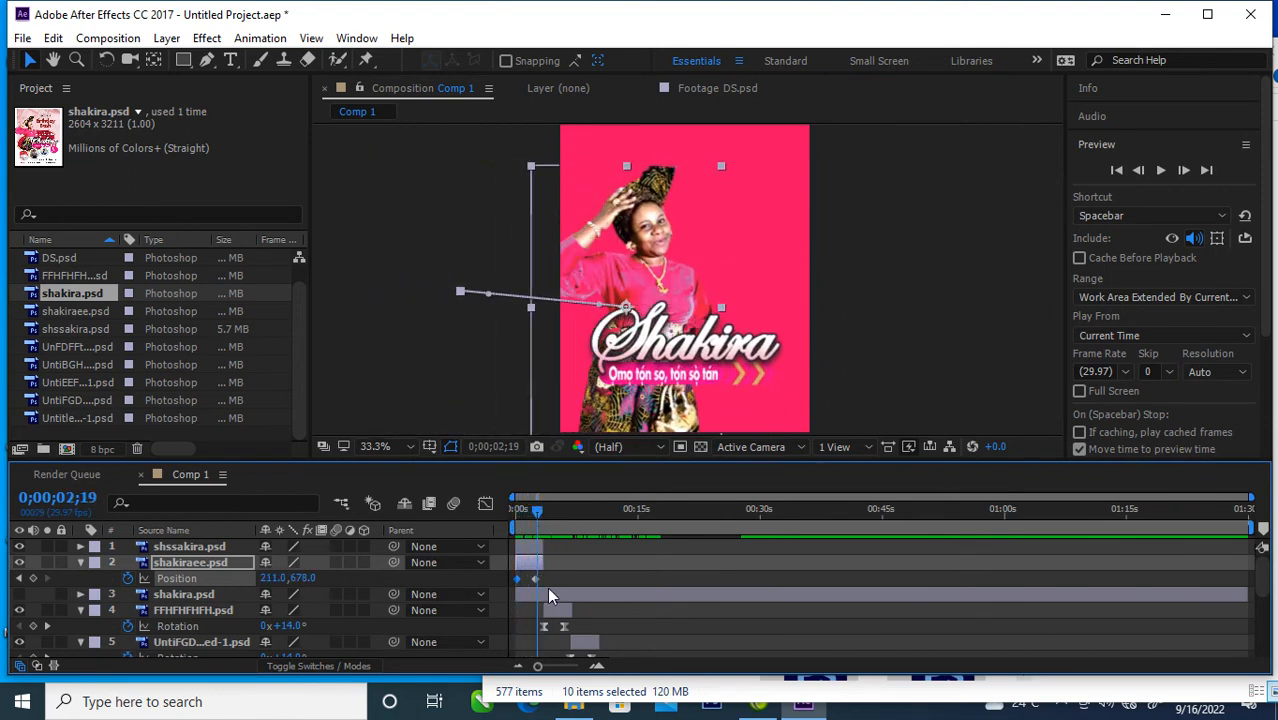
Step: Apply Easy Ease to all four Position keyframes of the shssakira.psd and shakiraee.psd layers
left_click(194, 549)
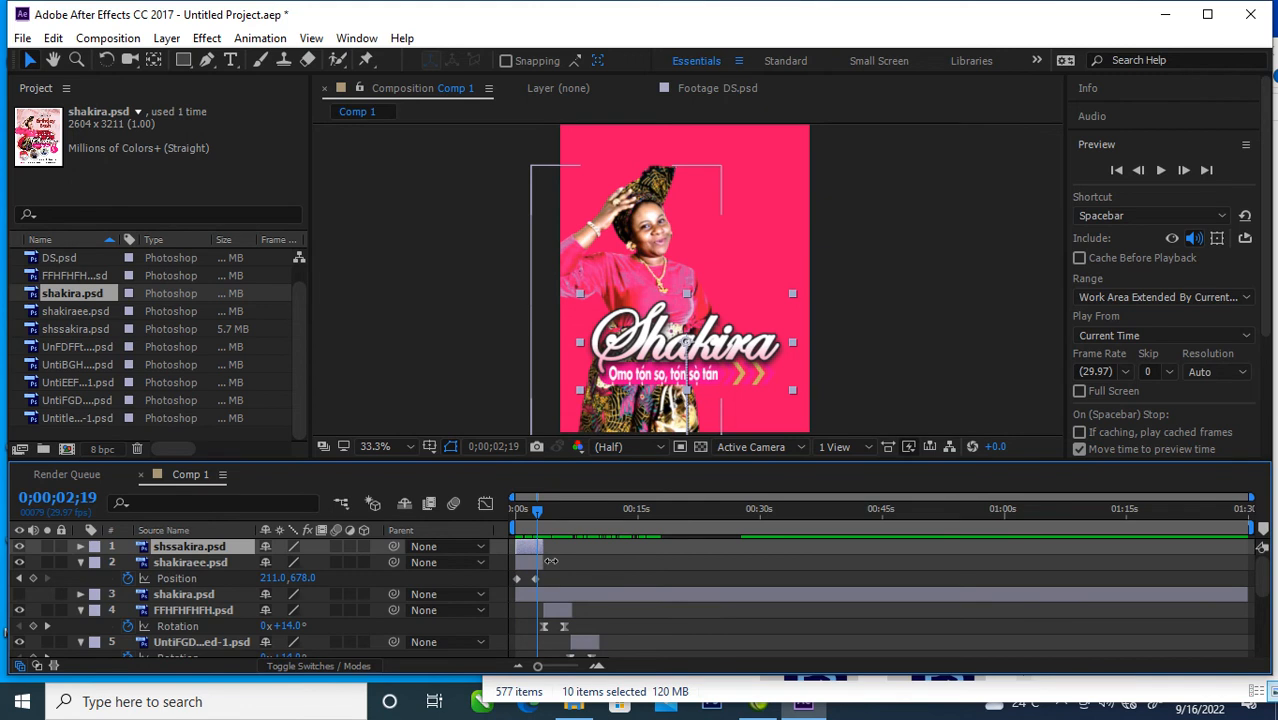
key("u")
left_click_drag(568, 556, 511, 600)
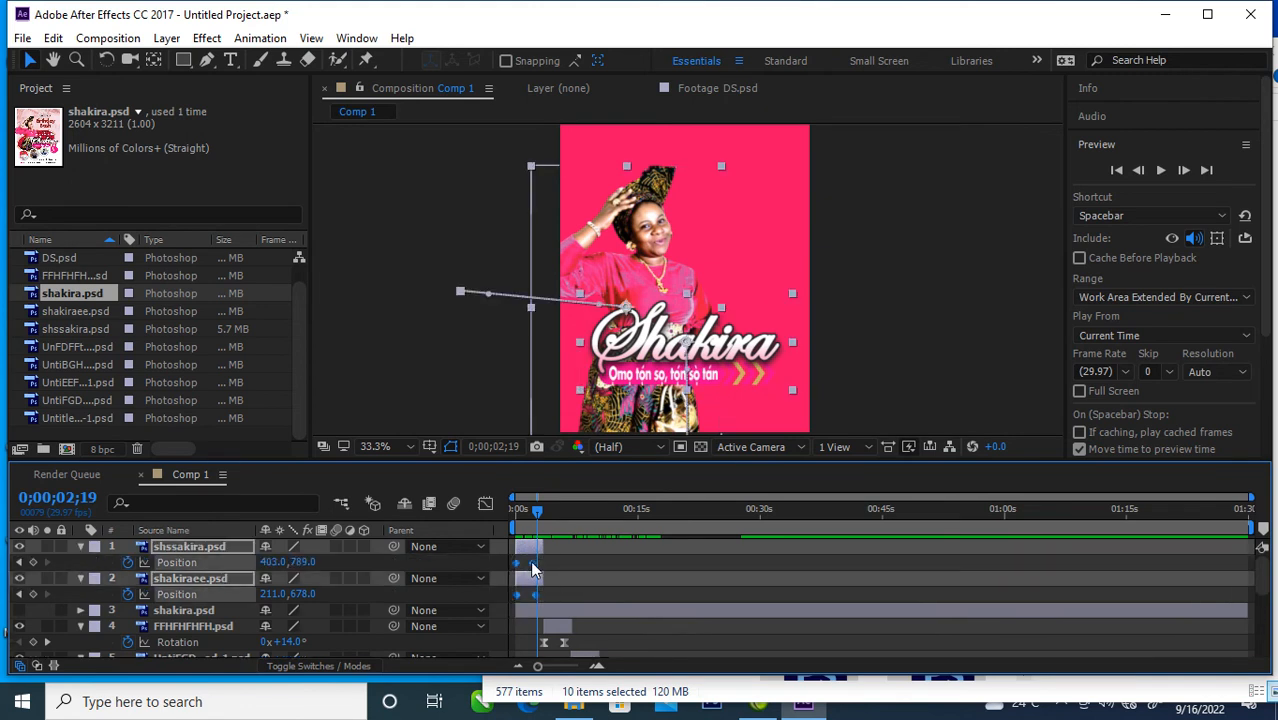
right_click(533, 566)
mouse_move(600, 550)
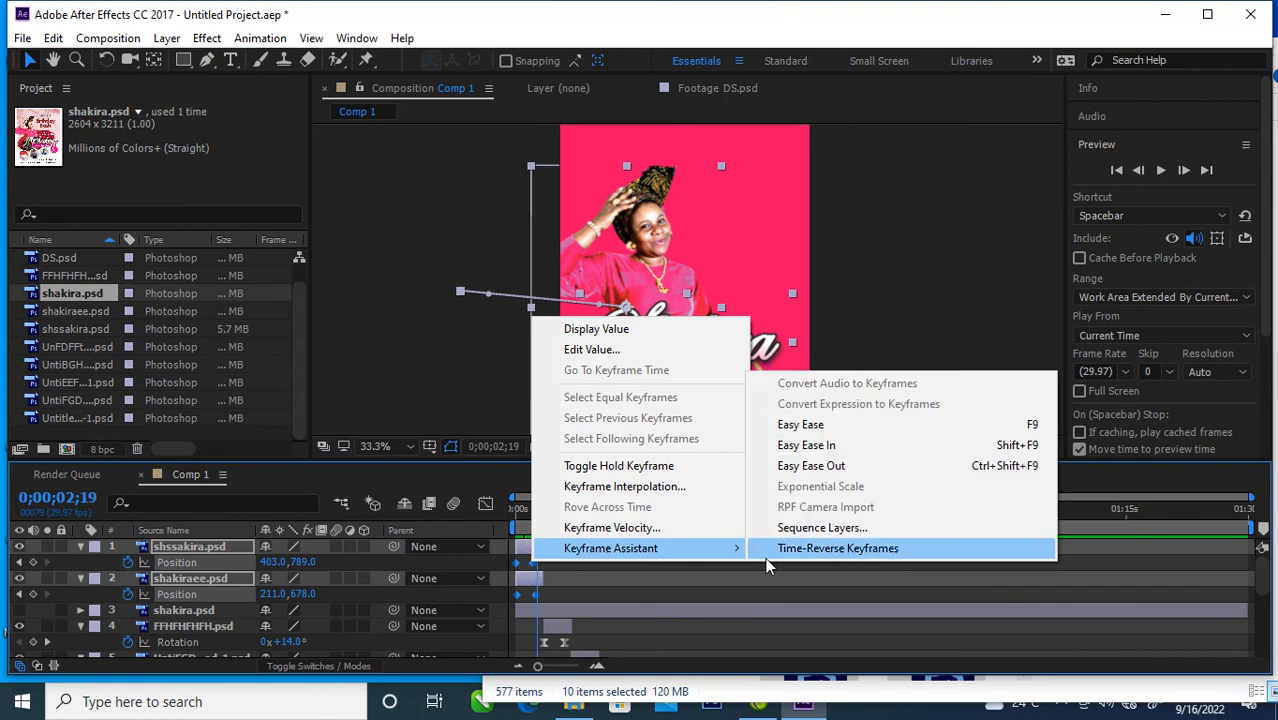
left_click(800, 424)
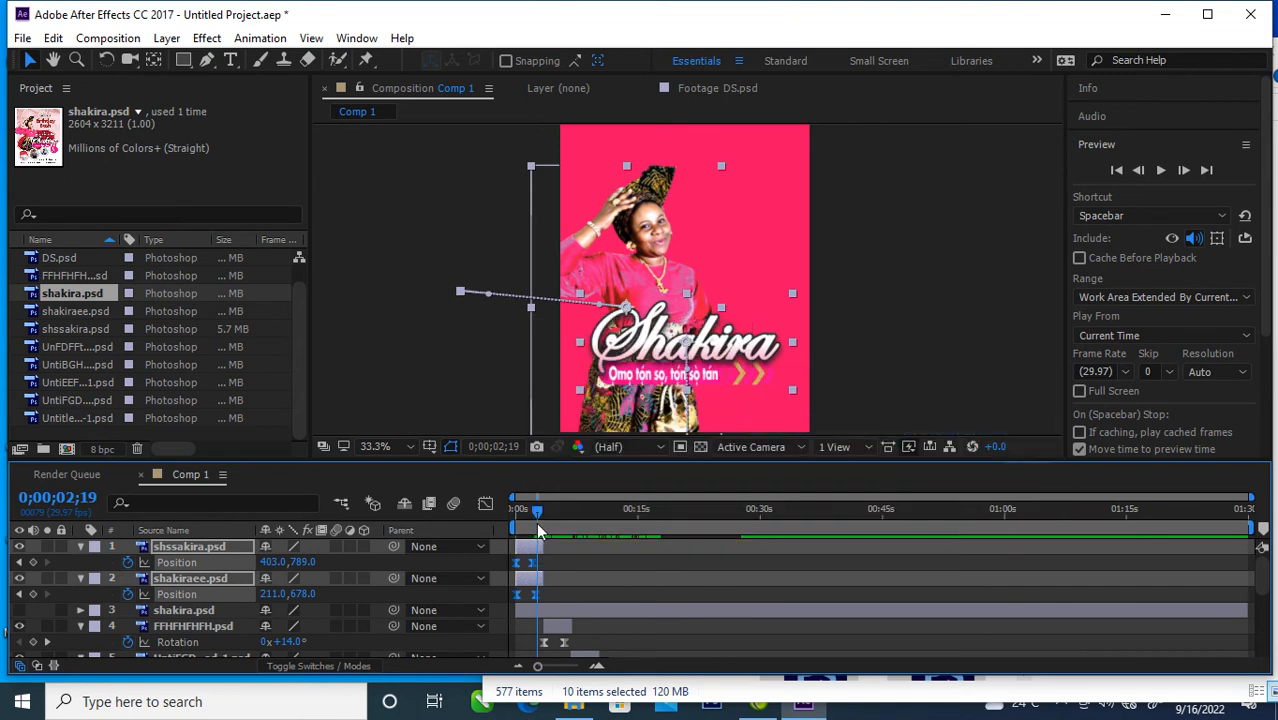
Step: Lengthen the ease handles of the shssakira.psd and shakiraee.psd Position keyframes in the speed graph, so both moves peak sharply midway
left_click(486, 504)
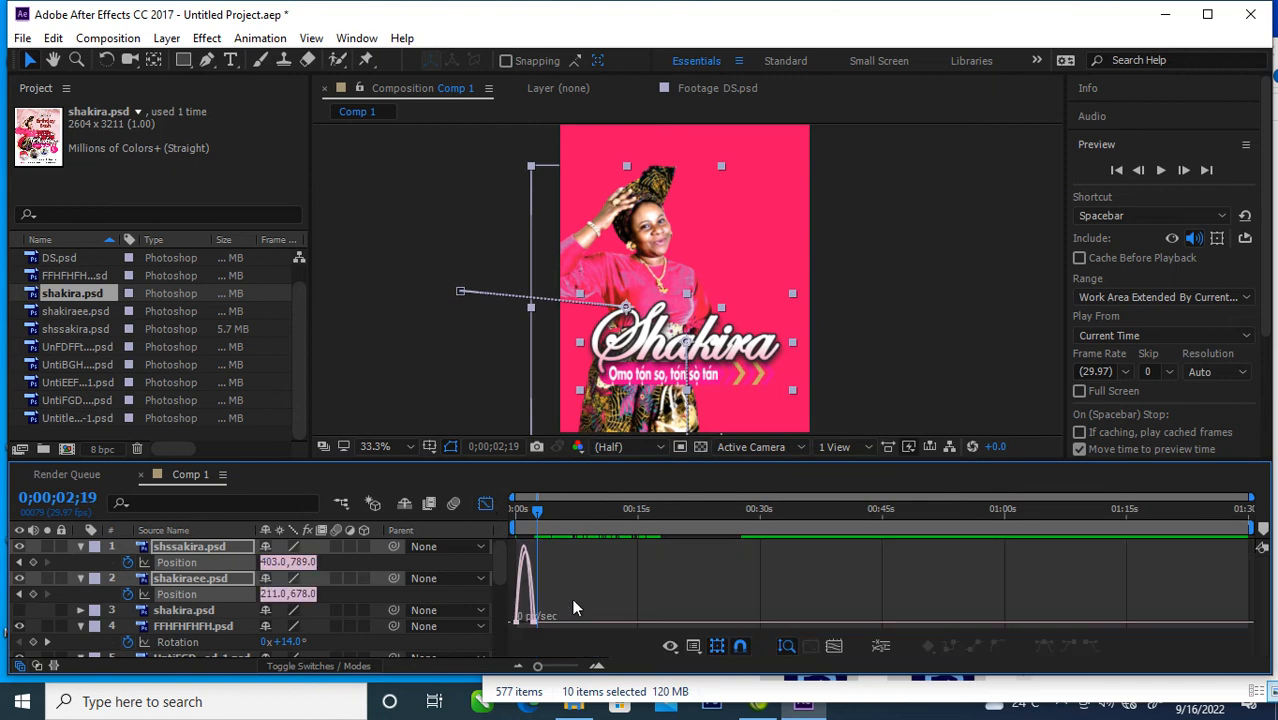
left_click_drag(537, 666, 571, 670)
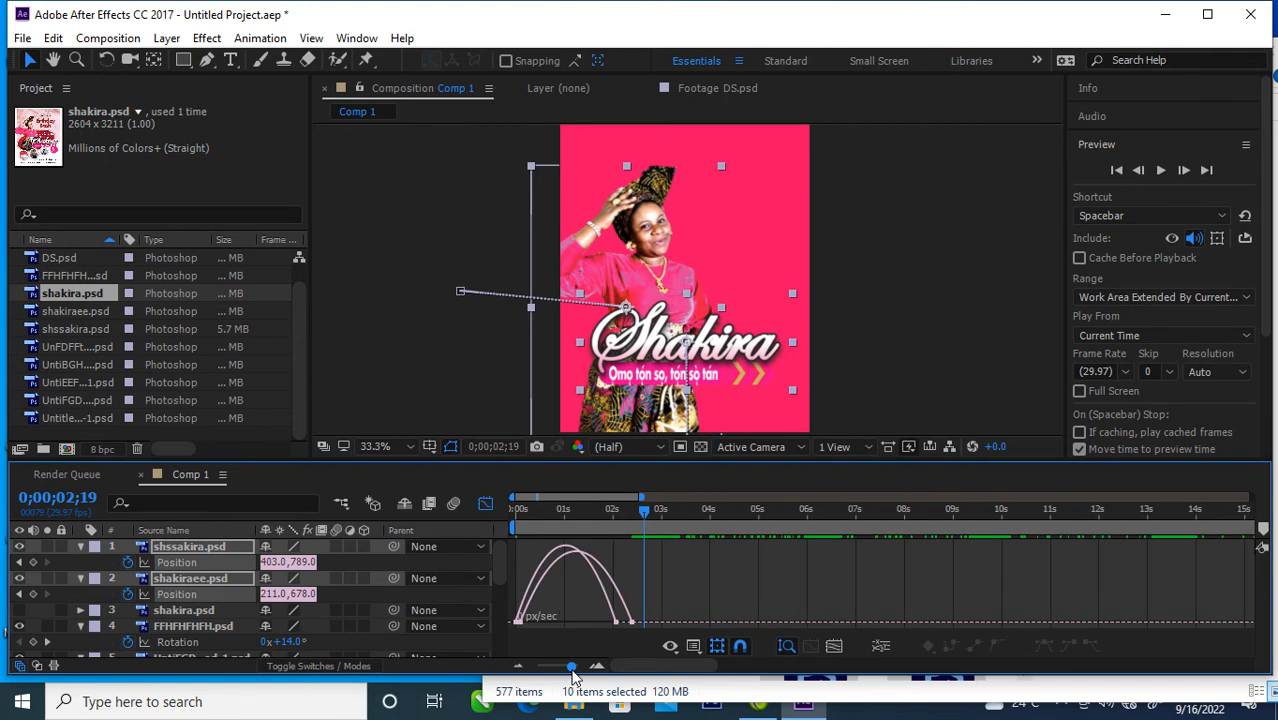
left_click_drag(695, 599, 506, 630)
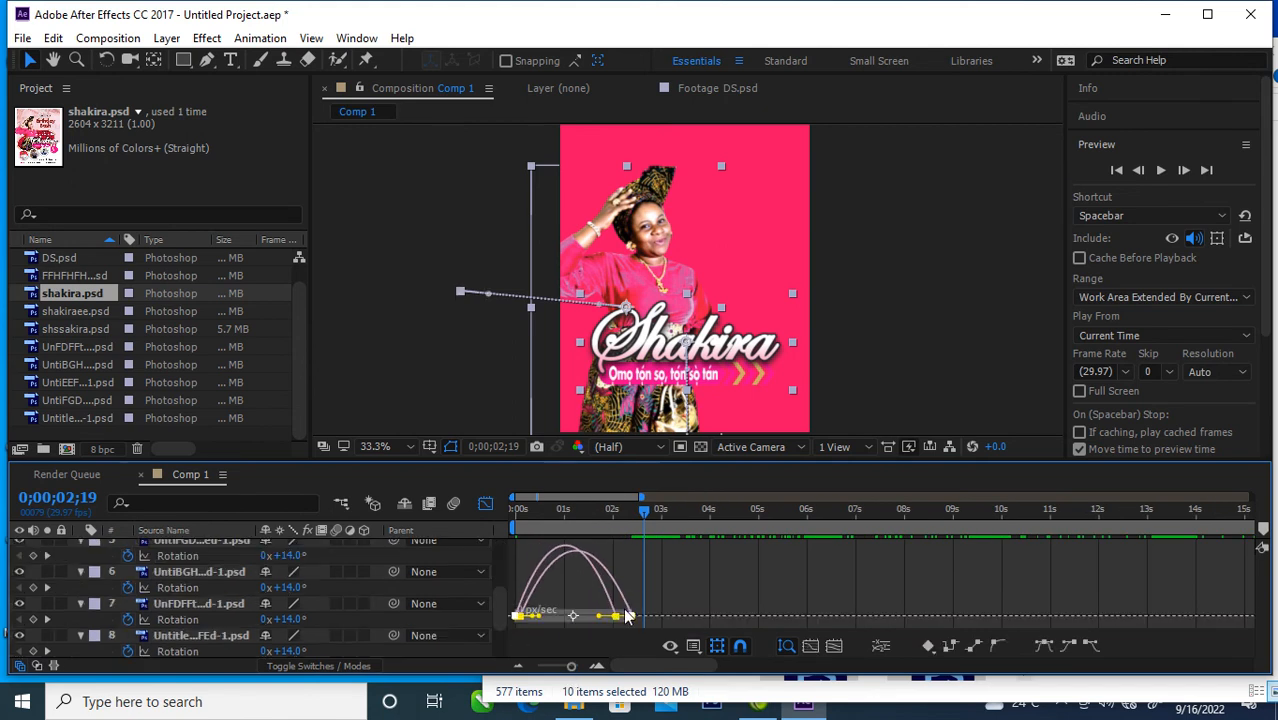
mouse_move(599, 617)
left_mouse_down()
mouse_move(535, 617)
mouse_move(587, 620)
left_mouse_up()
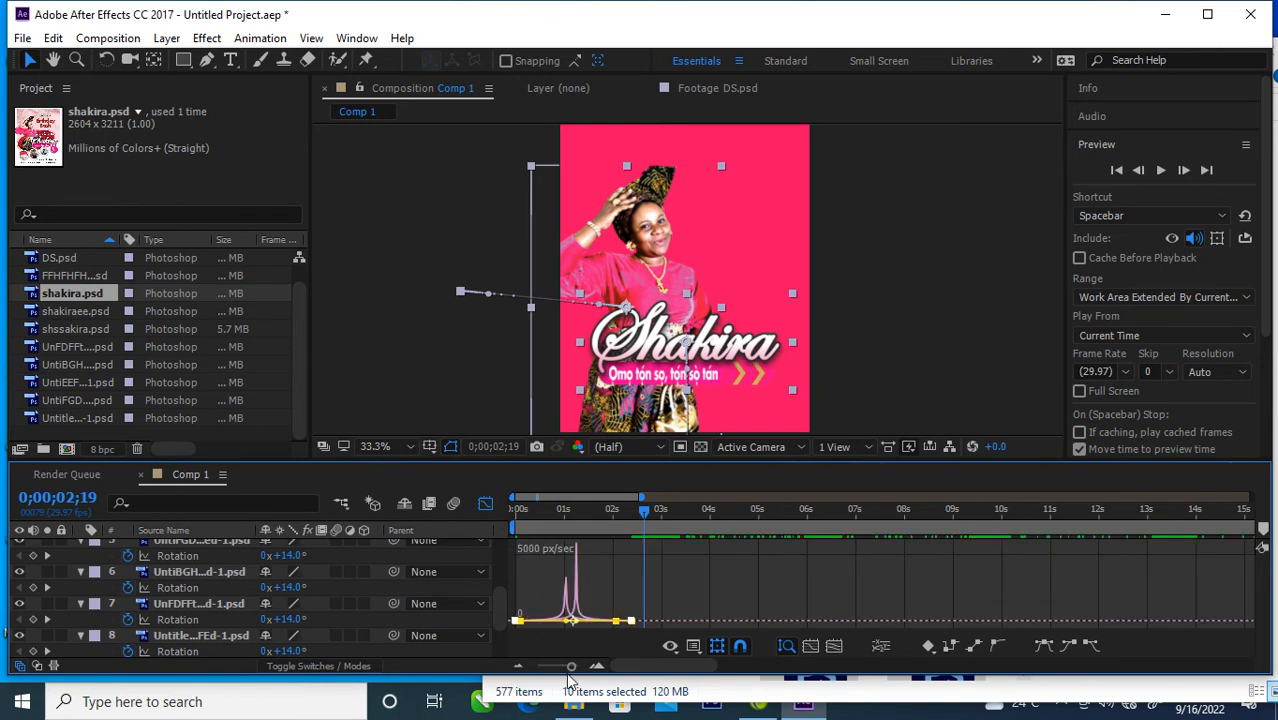
left_click_drag(570, 667, 537, 667)
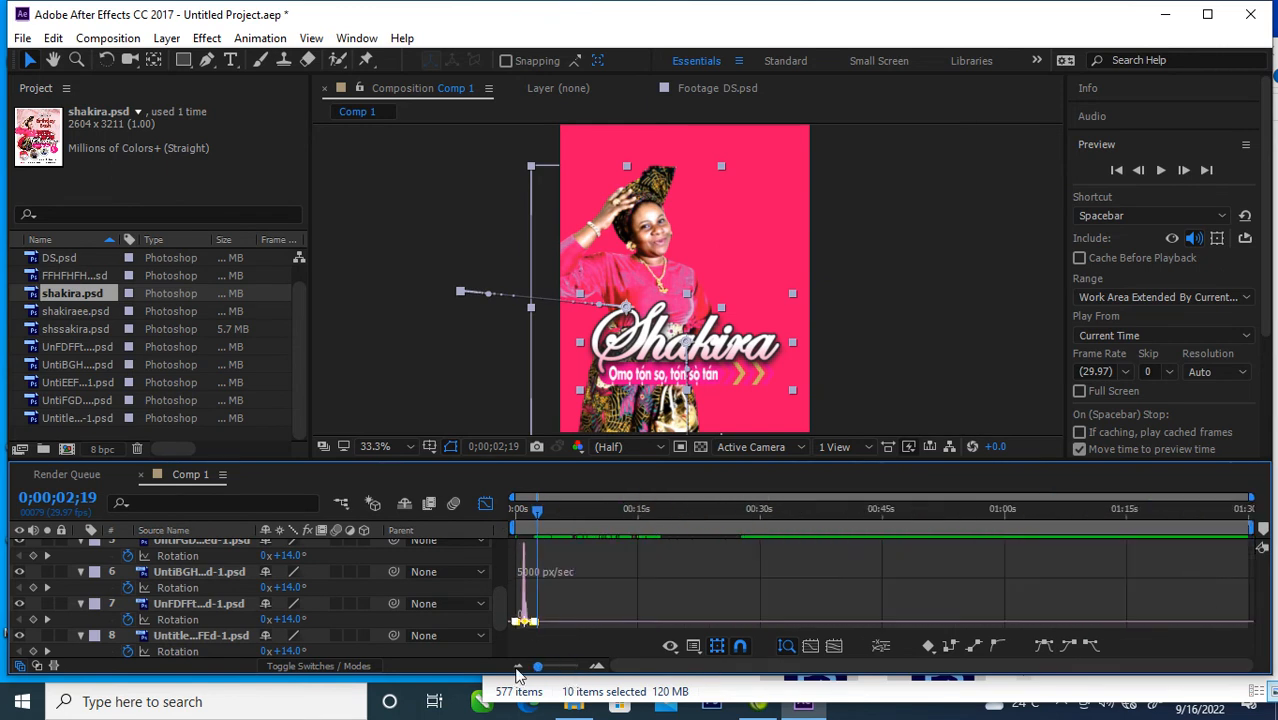
left_click(486, 504)
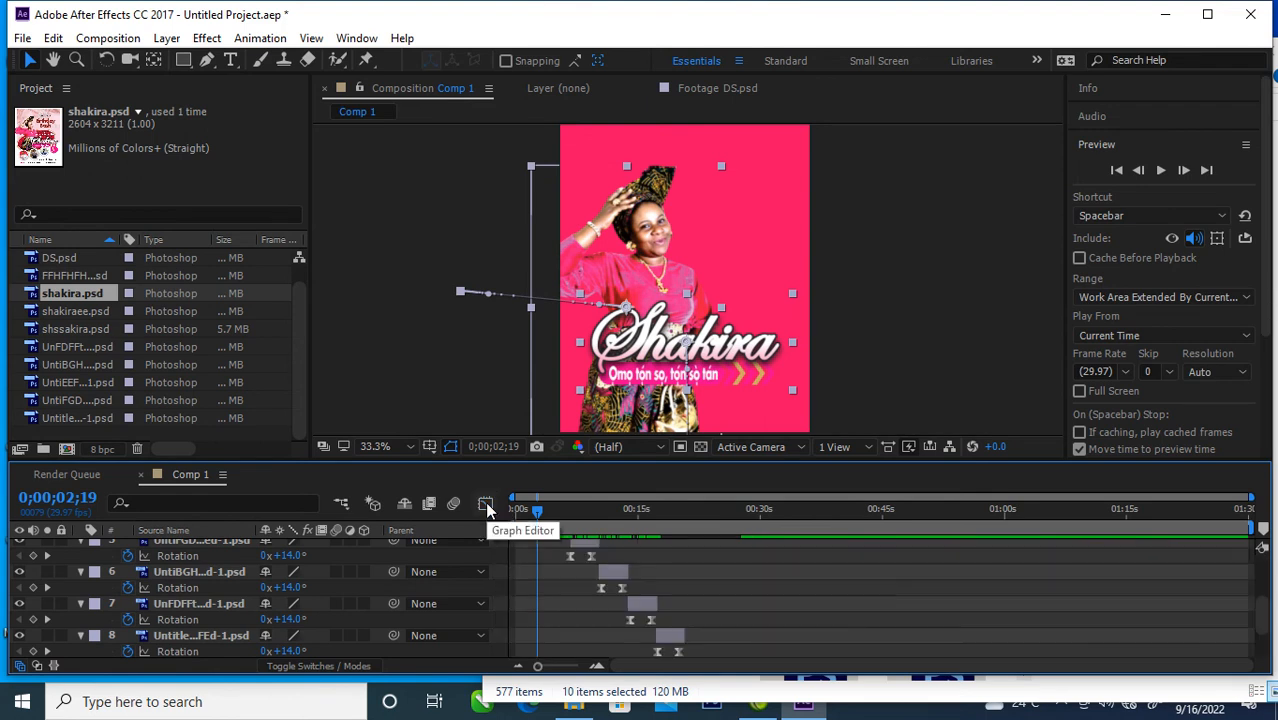
Step: Scrub between the opening slide-in and the first rotating photo to review the motion, ending at 0;00;01;15
left_click_drag(537, 510, 565, 540)
mouse_move(568, 540)
left_mouse_down()
mouse_move(503, 541)
mouse_move(497, 514)
mouse_move(476, 516)
mouse_move(579, 533)
mouse_move(553, 542)
mouse_move(564, 560)
left_mouse_up()
left_click(514, 543)
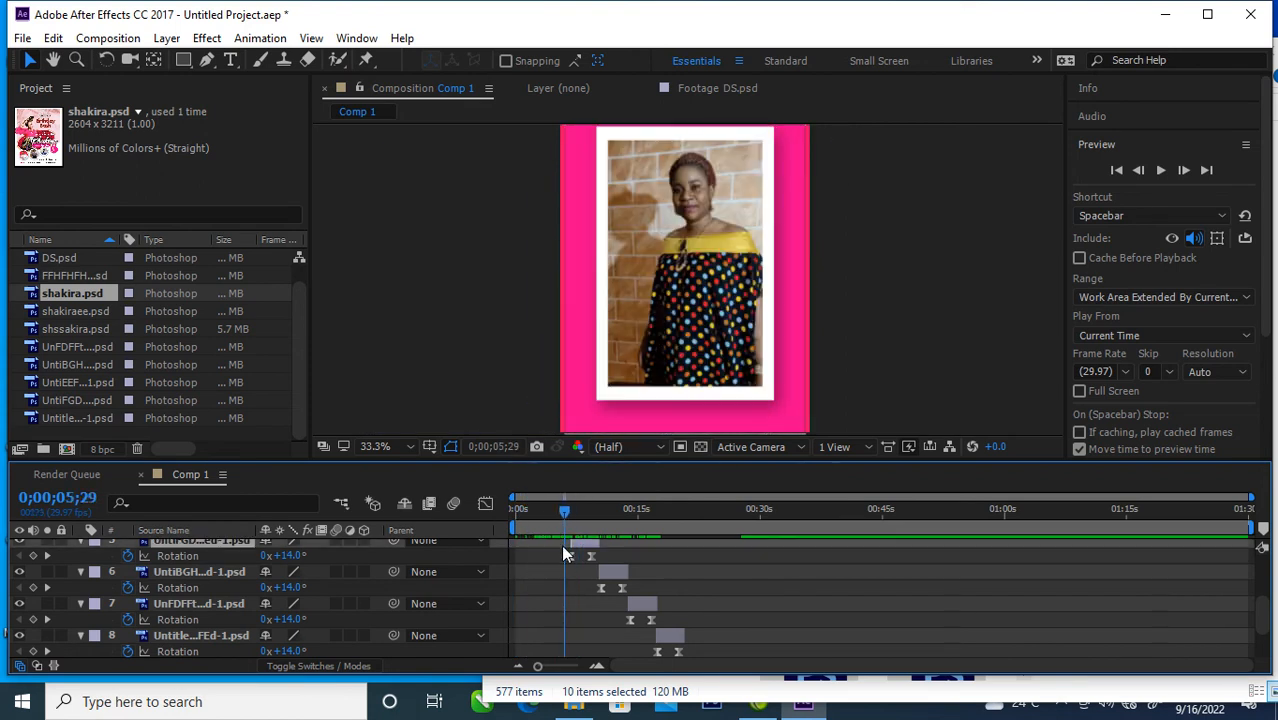
left_click_drag(558, 511, 527, 513)
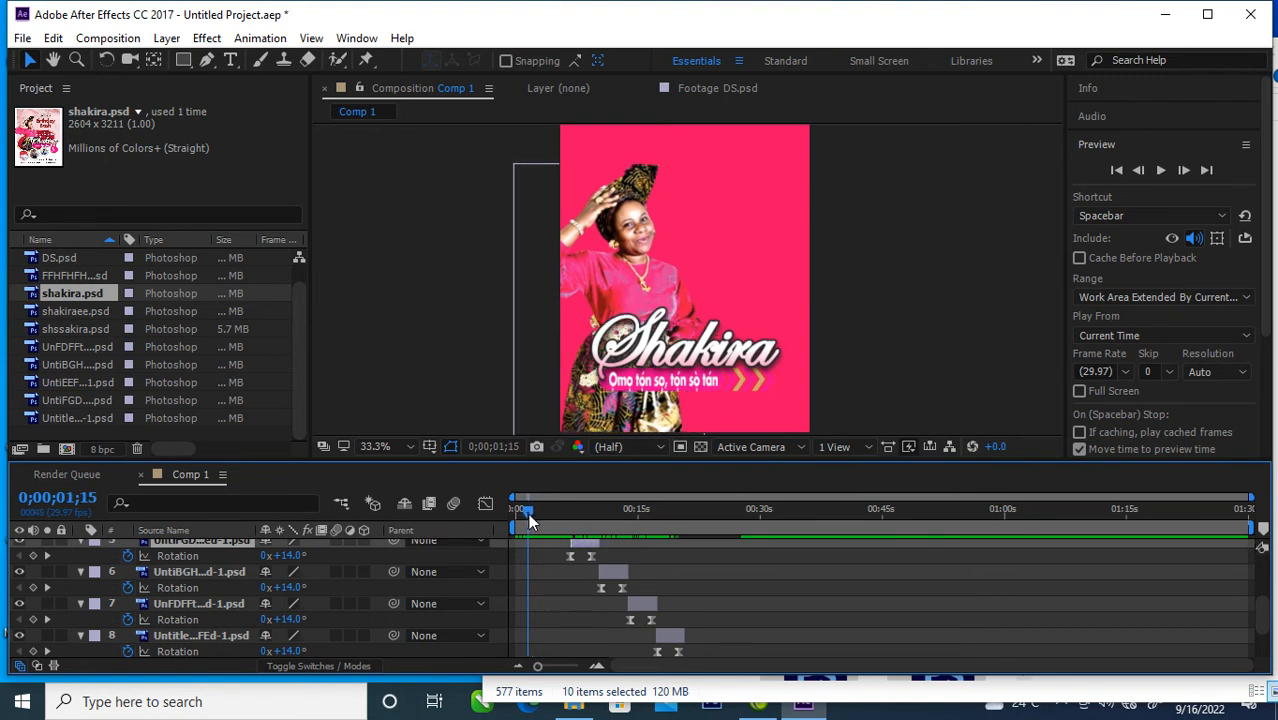
Step: Collapse the Position properties of the shssakira.psd and shakiraee.psd layers
scroll(108, 569, "up", 3)
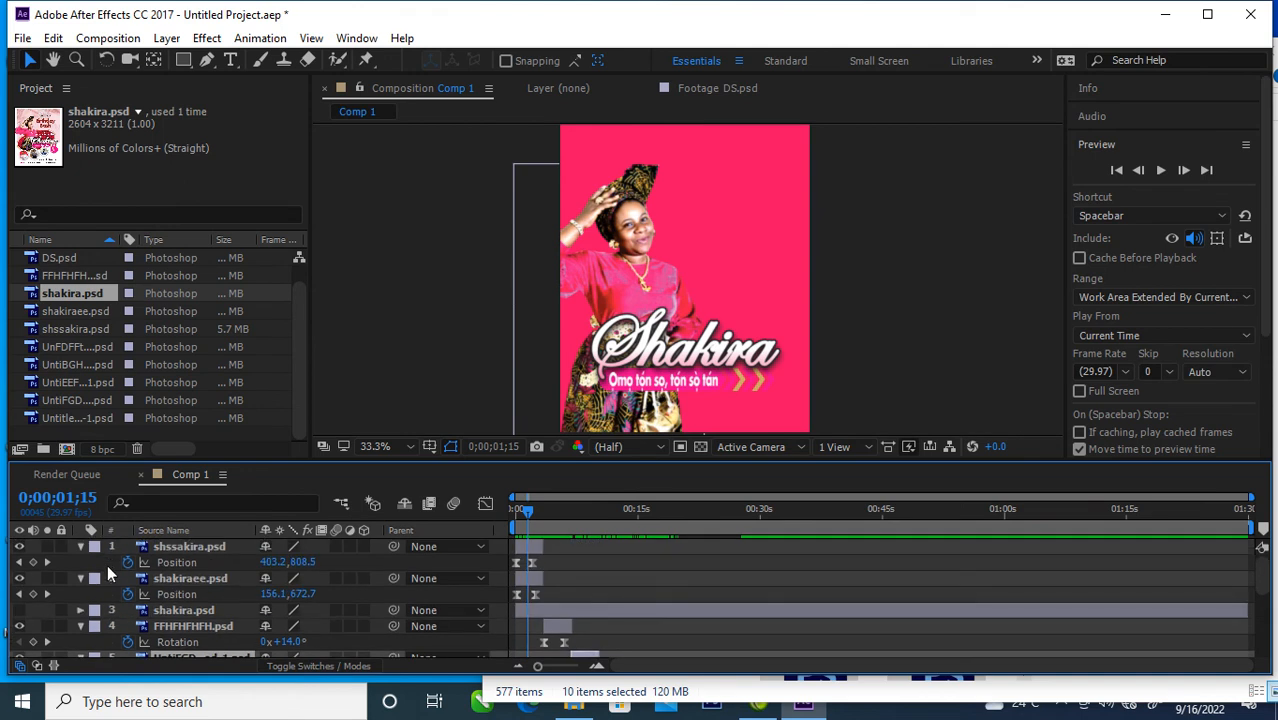
left_click(81, 547)
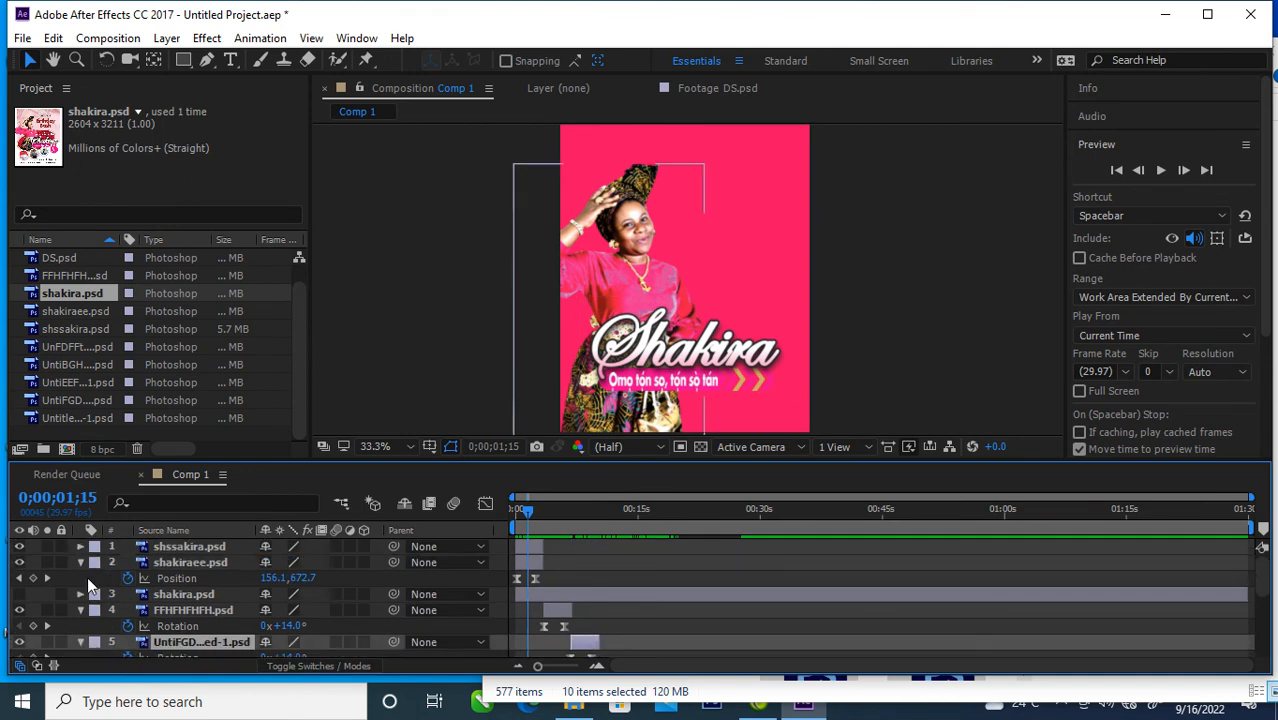
left_click(80, 563)
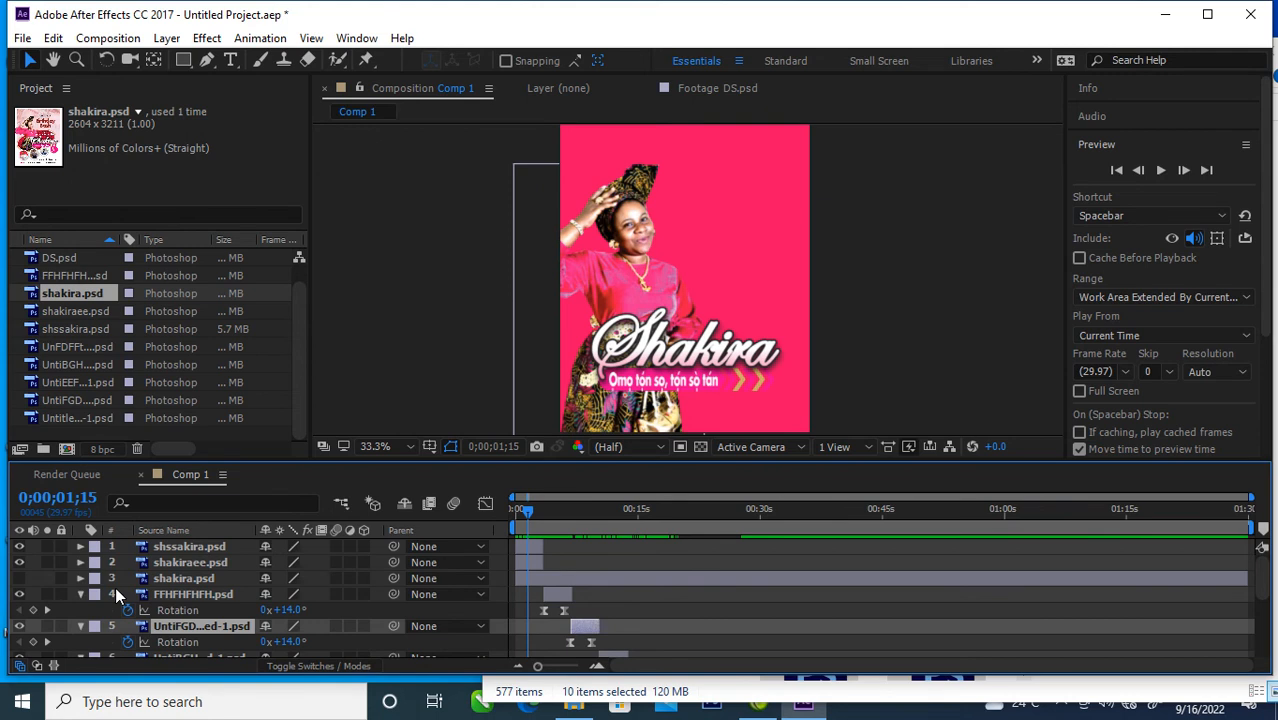
left_click(13, 583)
left_click(19, 593)
left_click(21, 592)
left_click(20, 593)
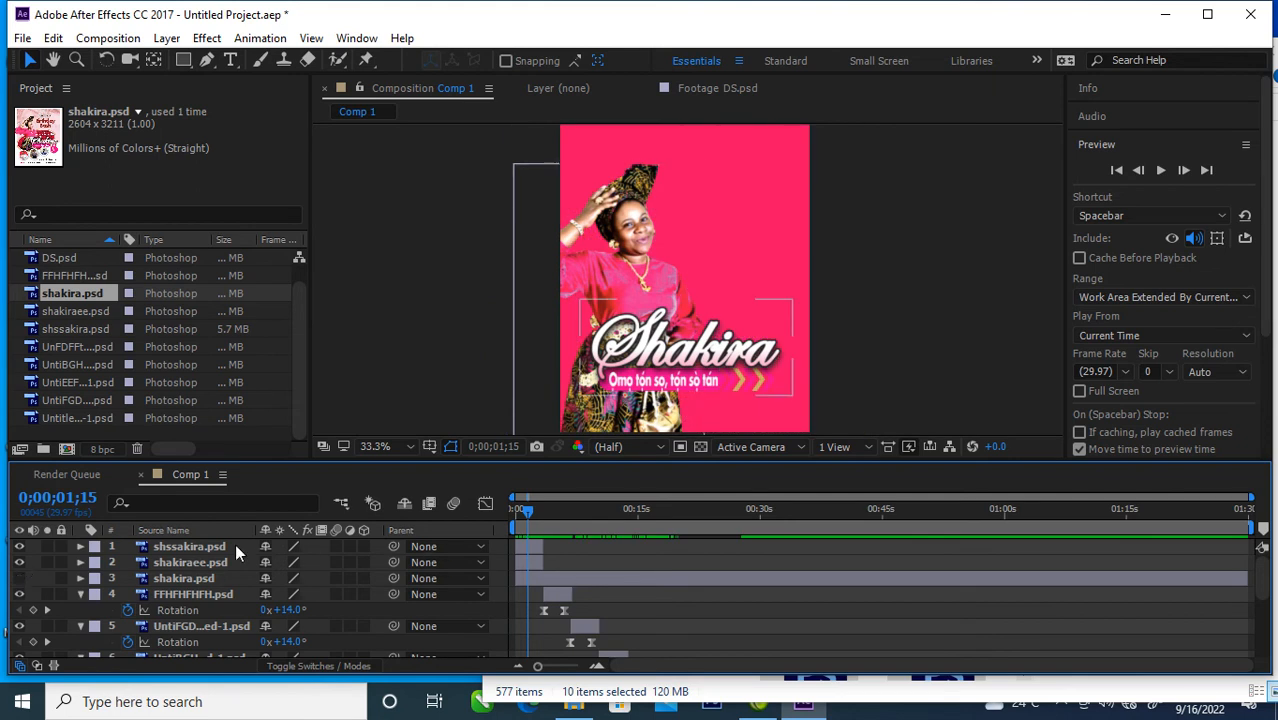
Step: Add a "Happy Birthday" text layer above the shssakira.psd layer, near the top of the composition, broken into two lines
left_click(205, 546)
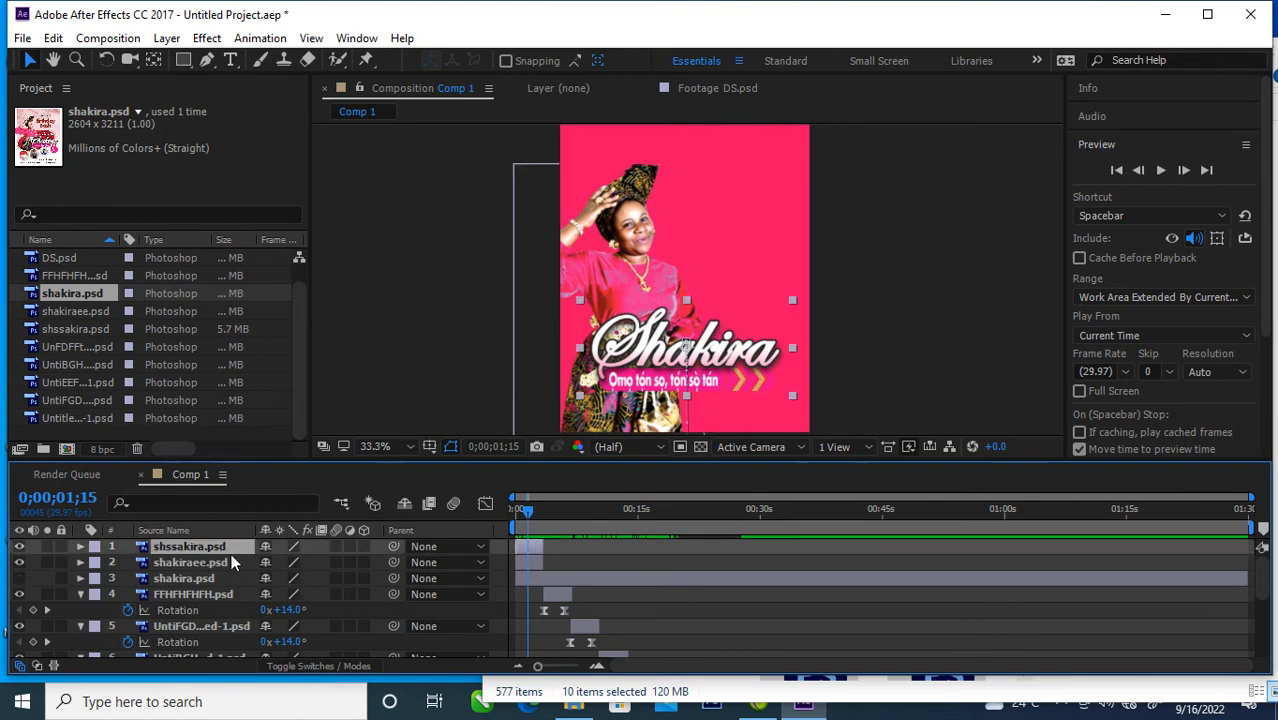
left_click(229, 61)
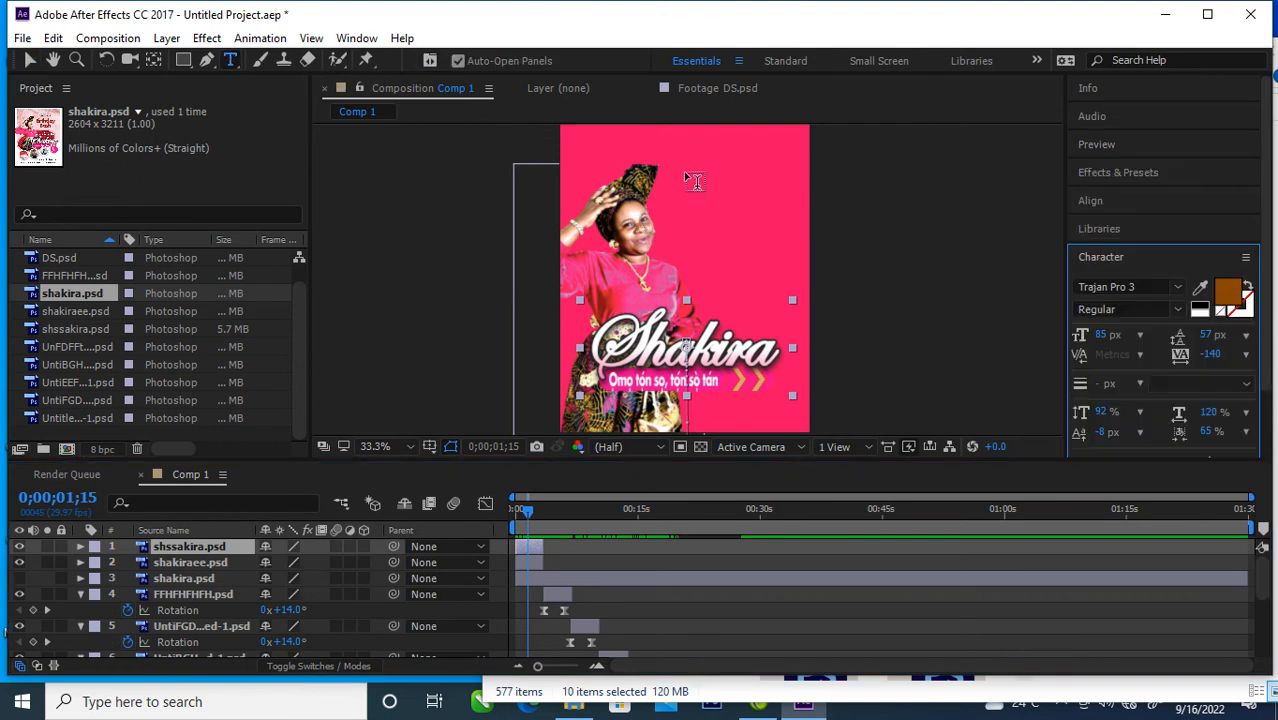
left_click(690, 178)
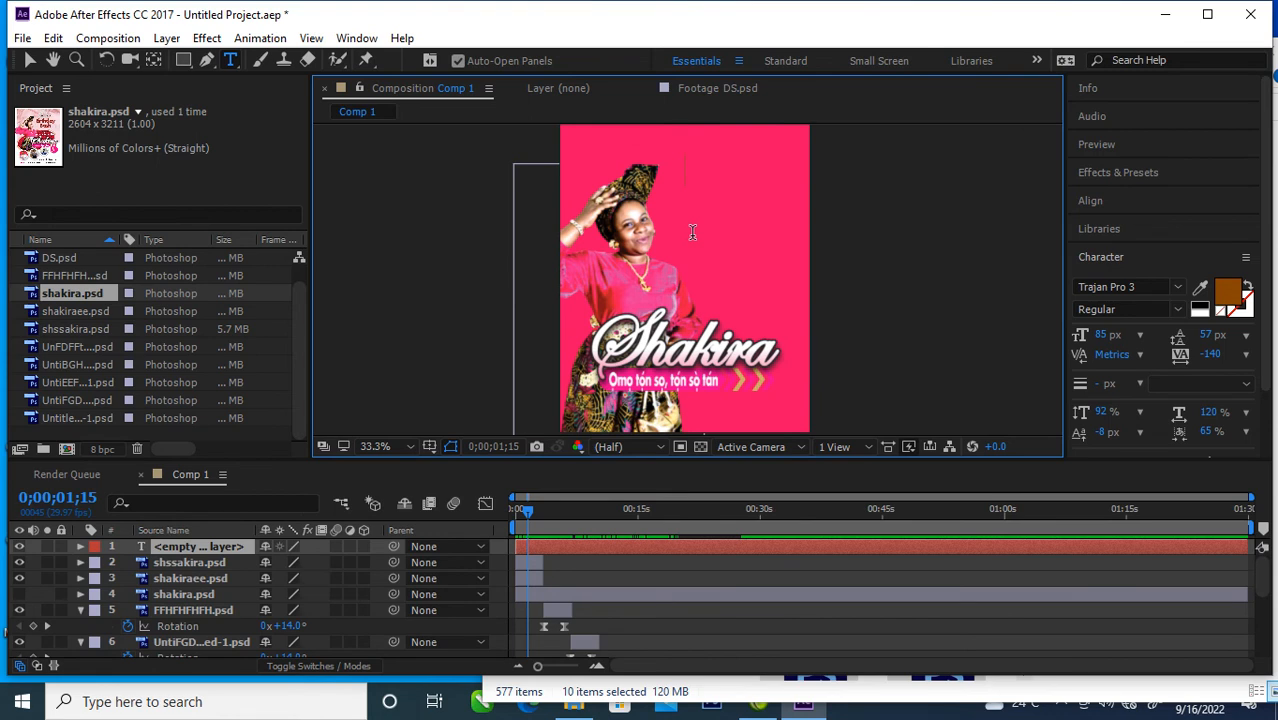
type("Happy")
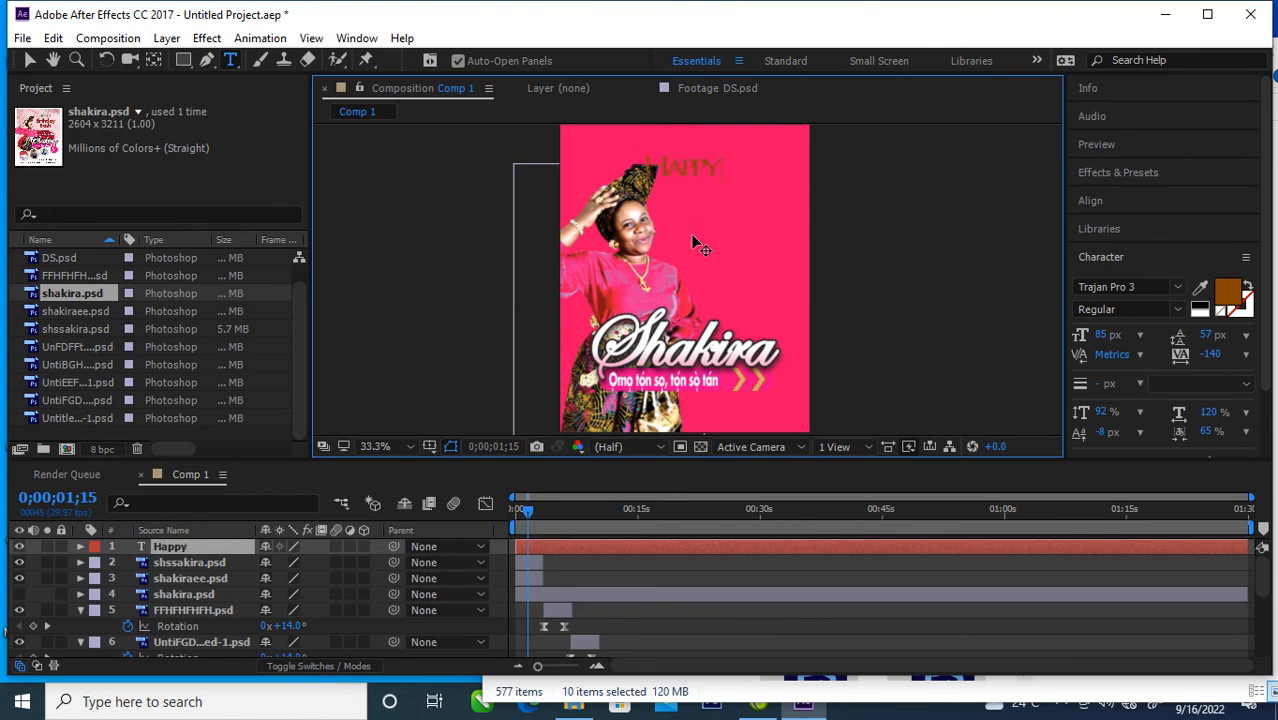
type(" Birthday")
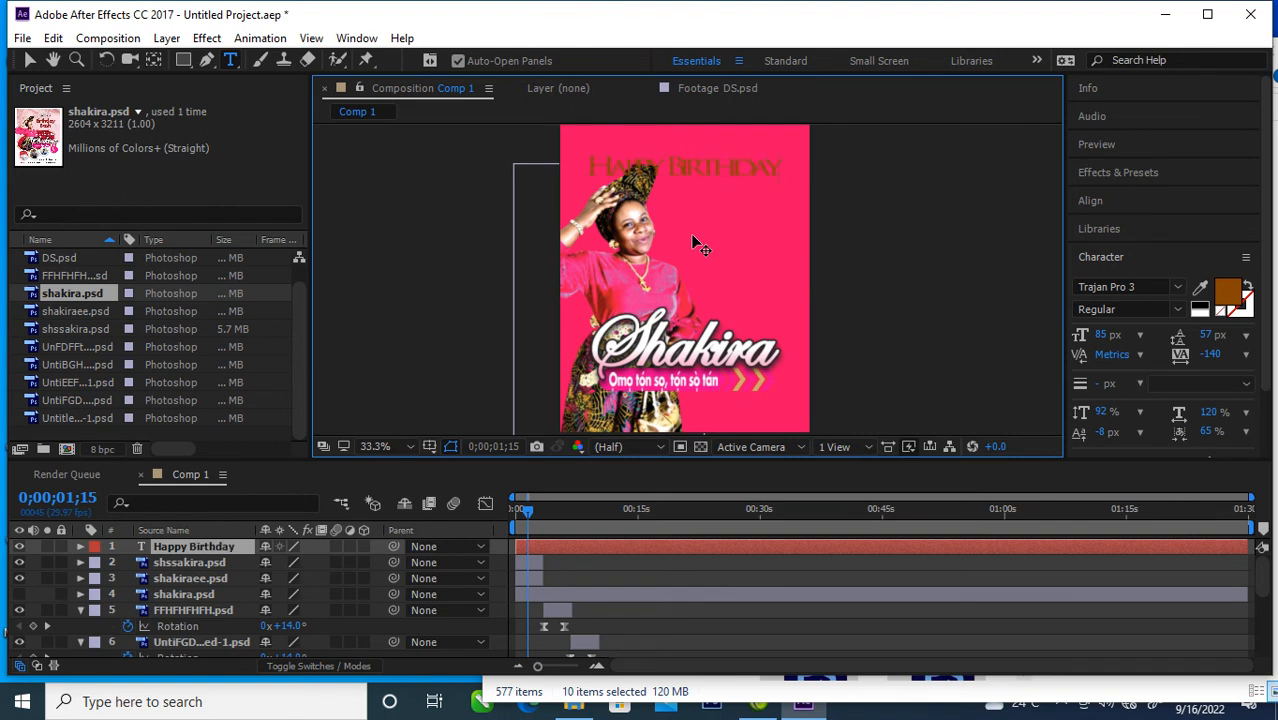
left_click(671, 170)
key("Return")
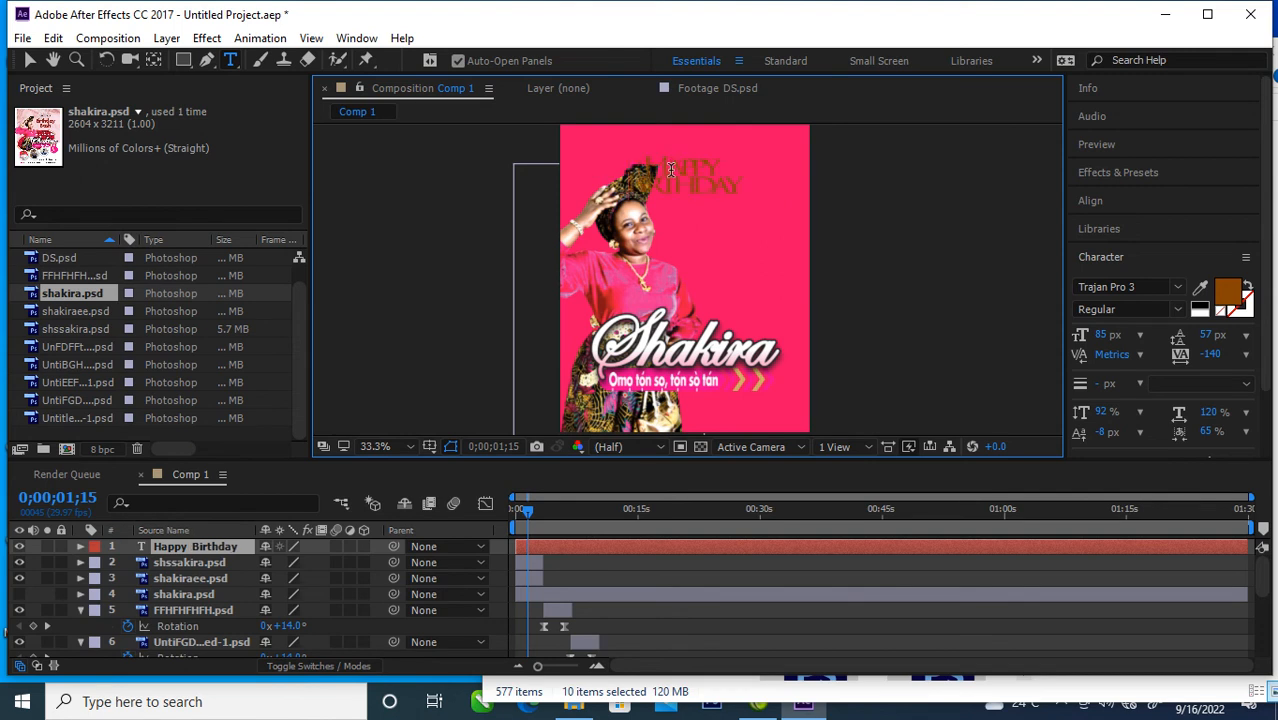
Step: Change the fill colour of the whole Happy Birthday text to off-white FDF9F6
left_click_drag(707, 189, 609, 159)
left_click(1226, 300)
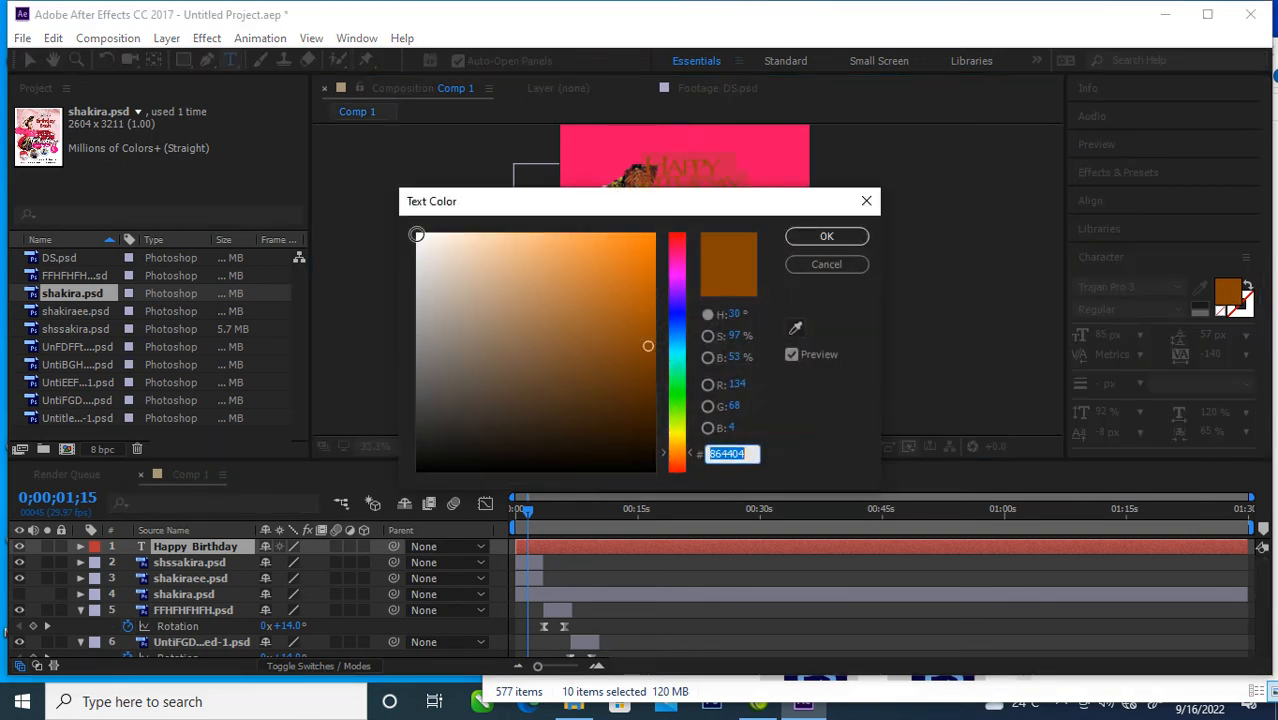
left_click(421, 236)
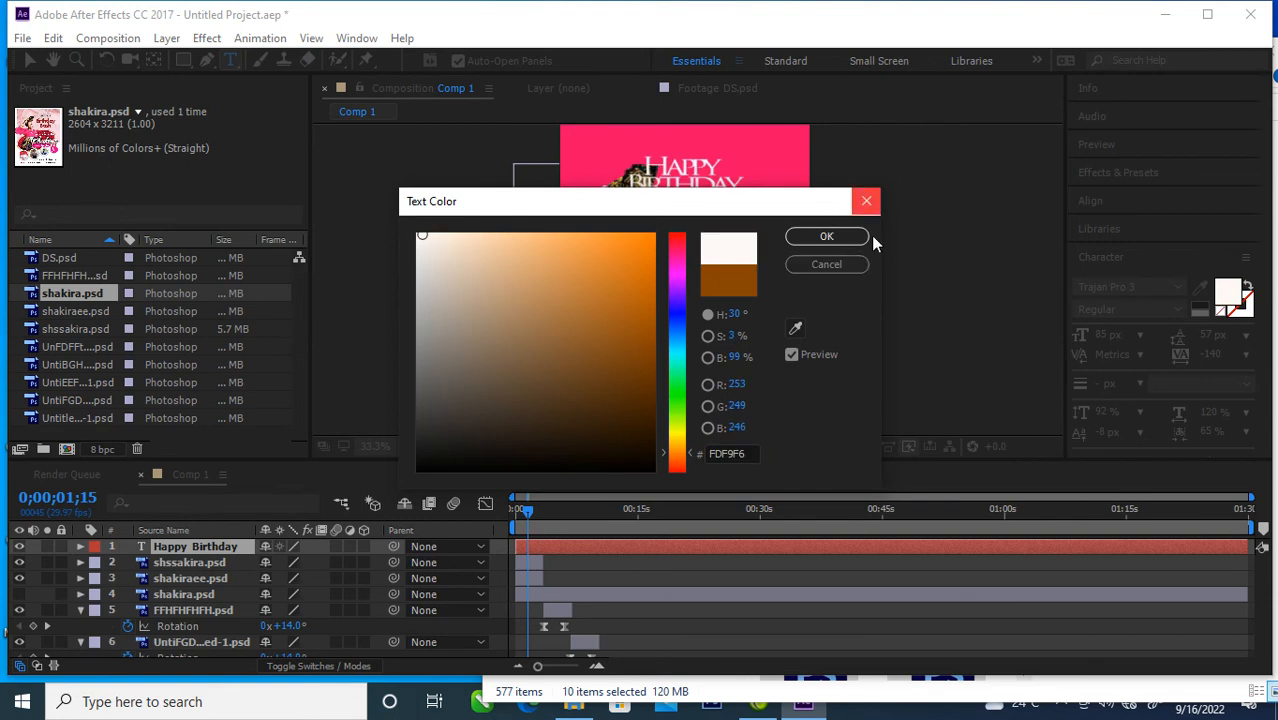
left_click(830, 237)
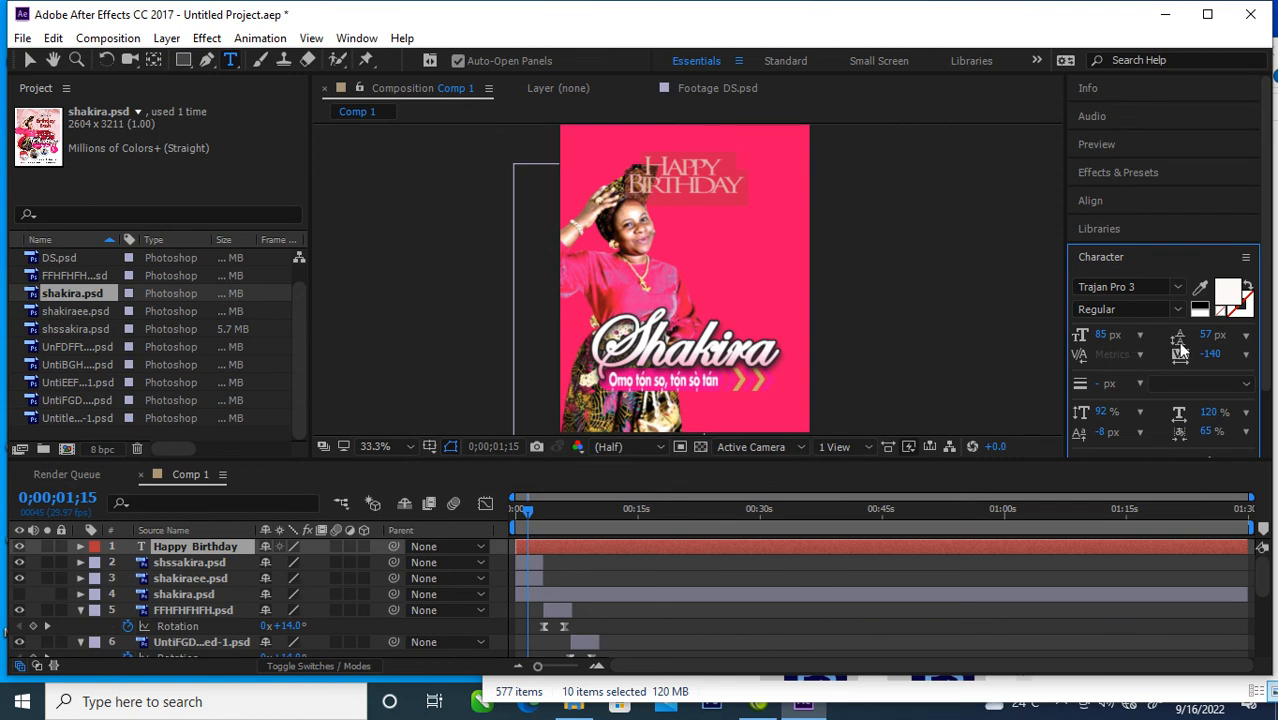
Step: Set the Happy Birthday text's character tracking to -35 and move it to the empty area right of the woman's head
left_click_drag(1213, 358, 1266, 366)
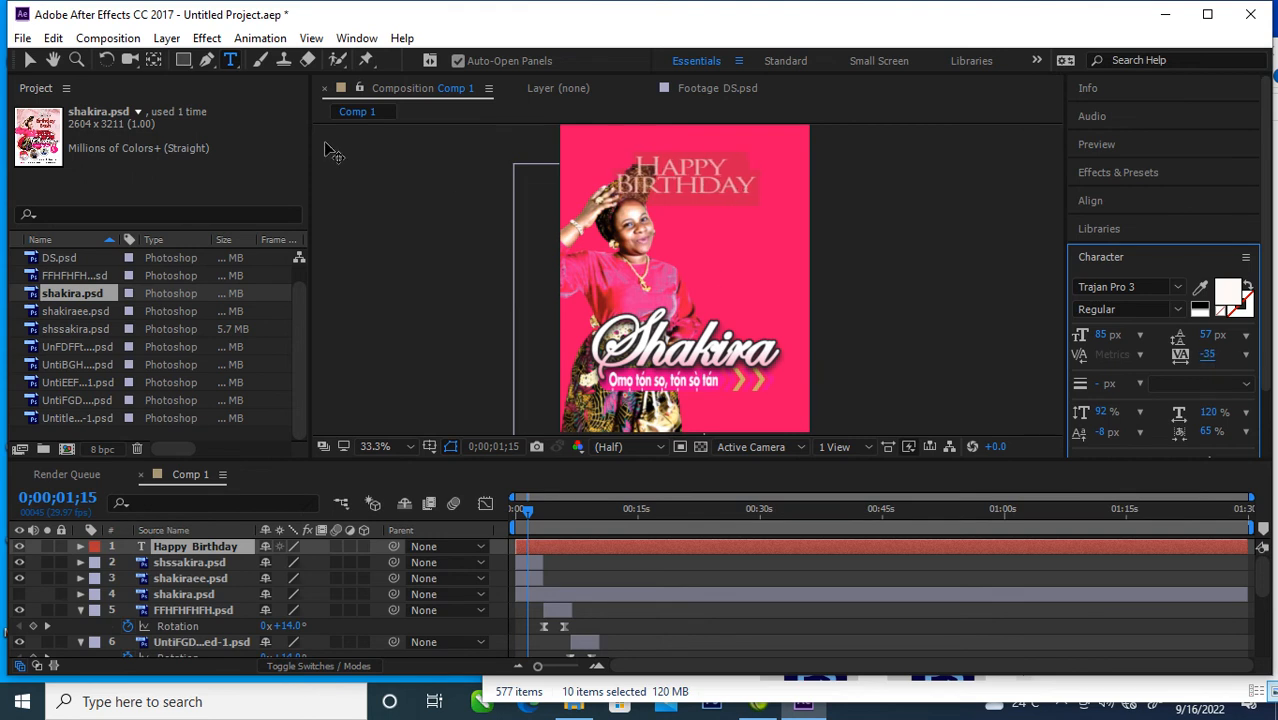
left_click(28, 61)
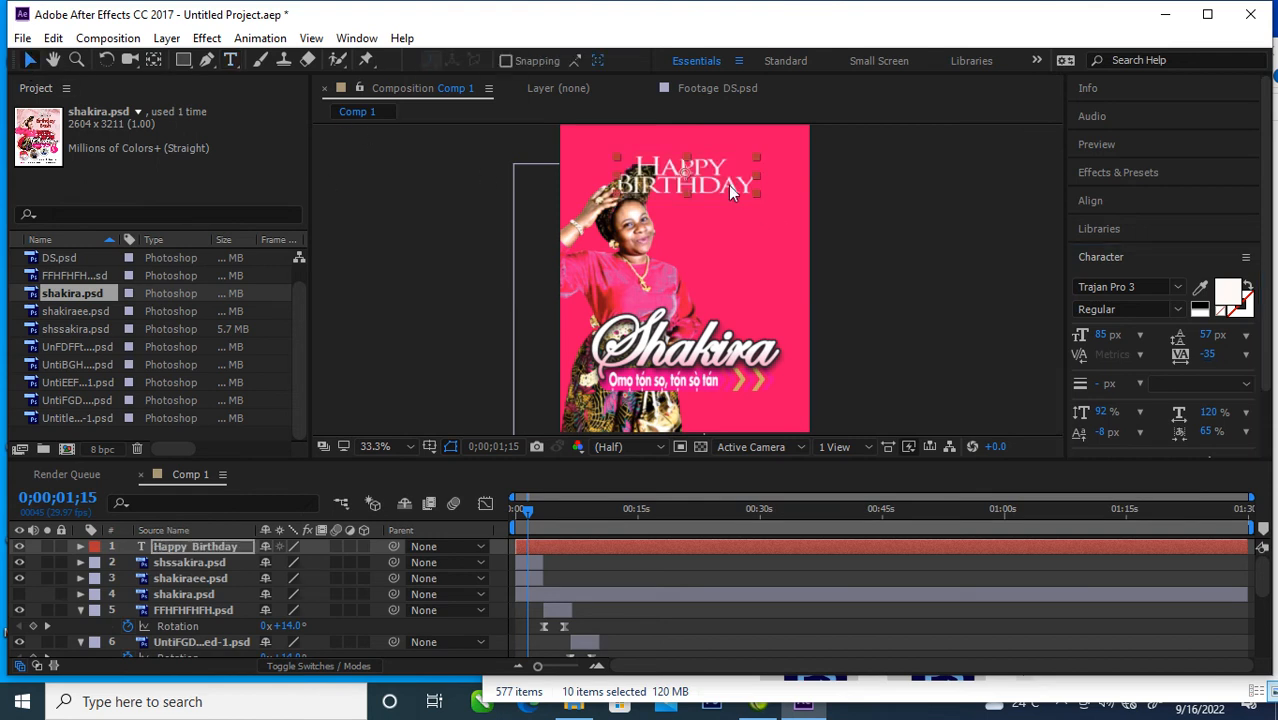
left_click_drag(722, 186, 767, 213)
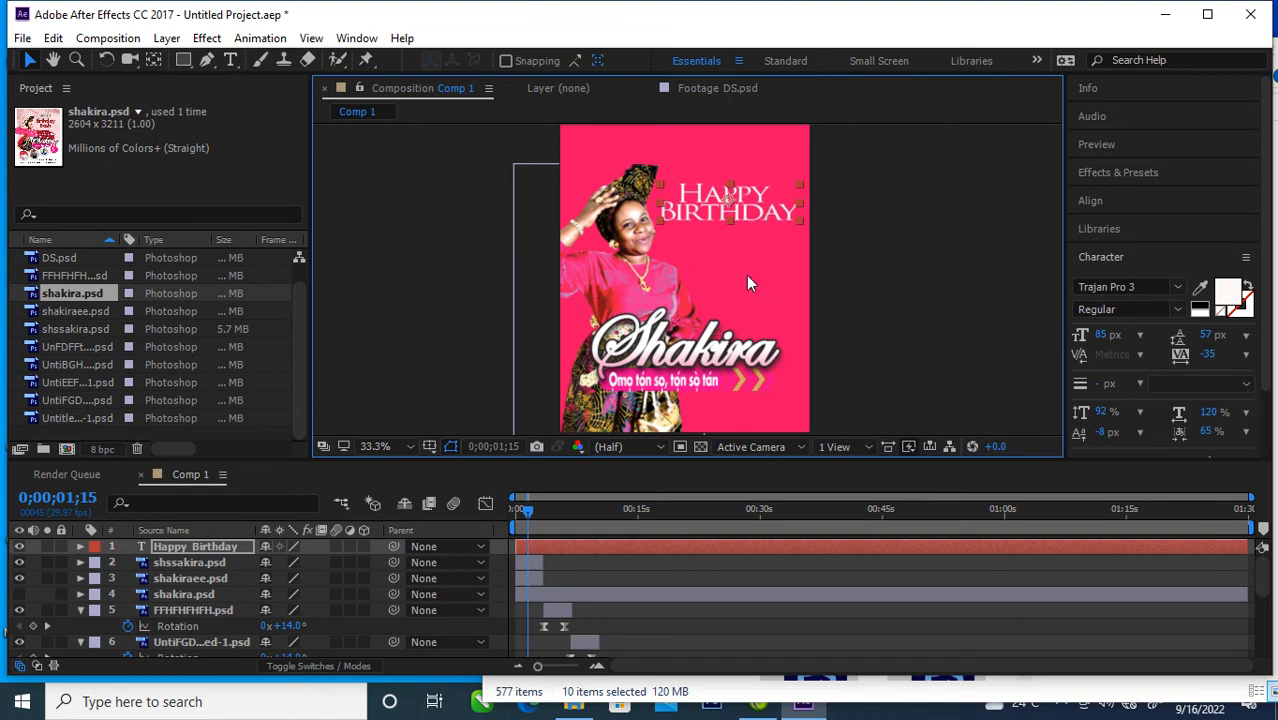
Step: Add a Position text animator to the Happy Birthday layer and include a Tracking property in Animator 1
left_click(80, 546)
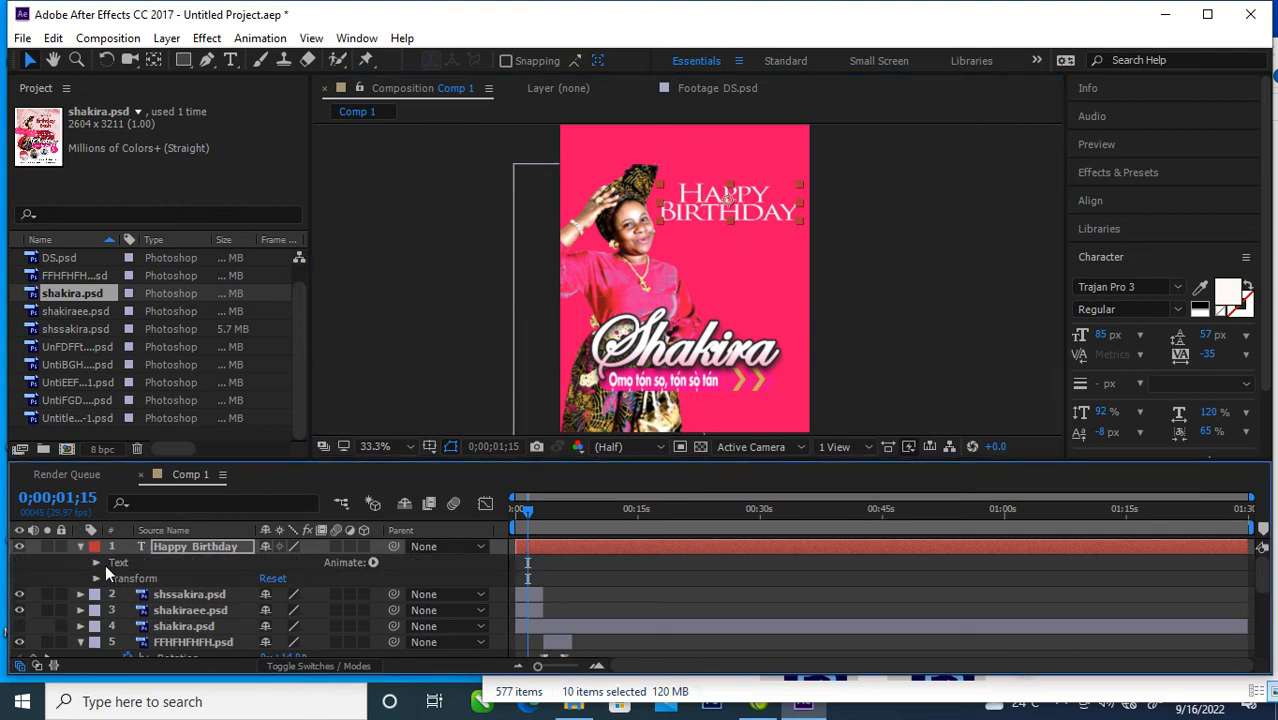
left_click(372, 563)
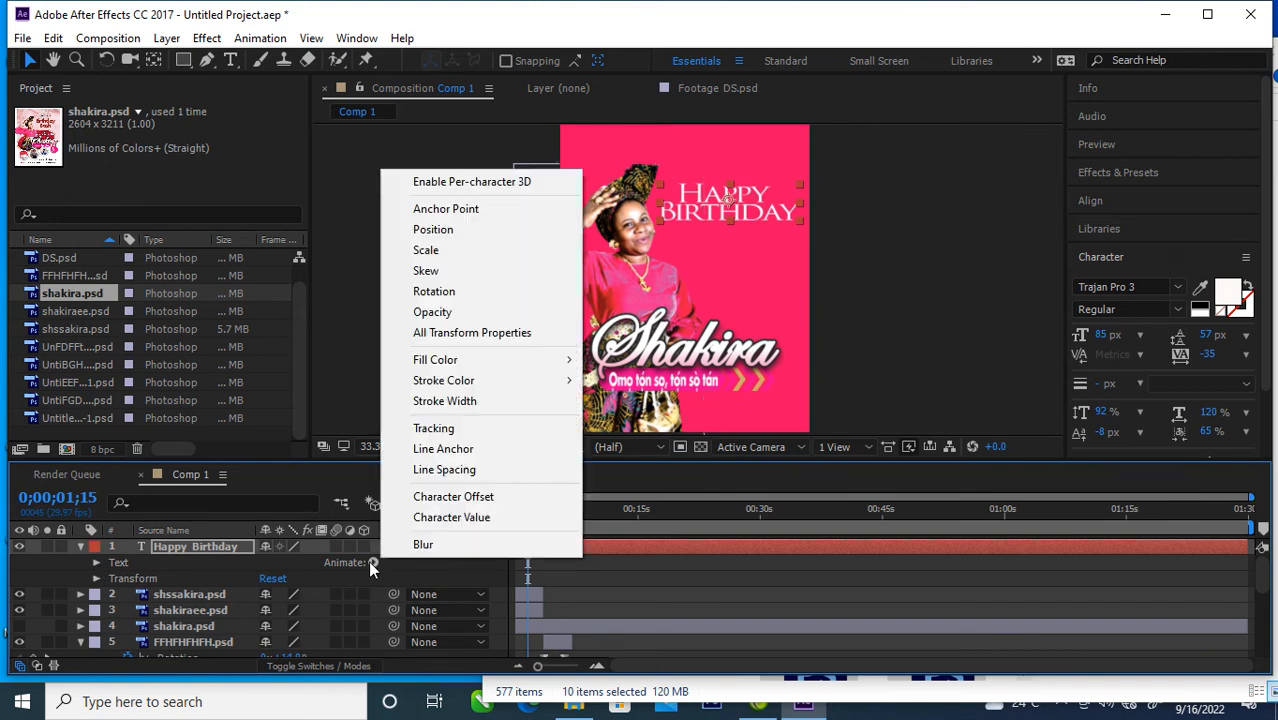
left_click(440, 232)
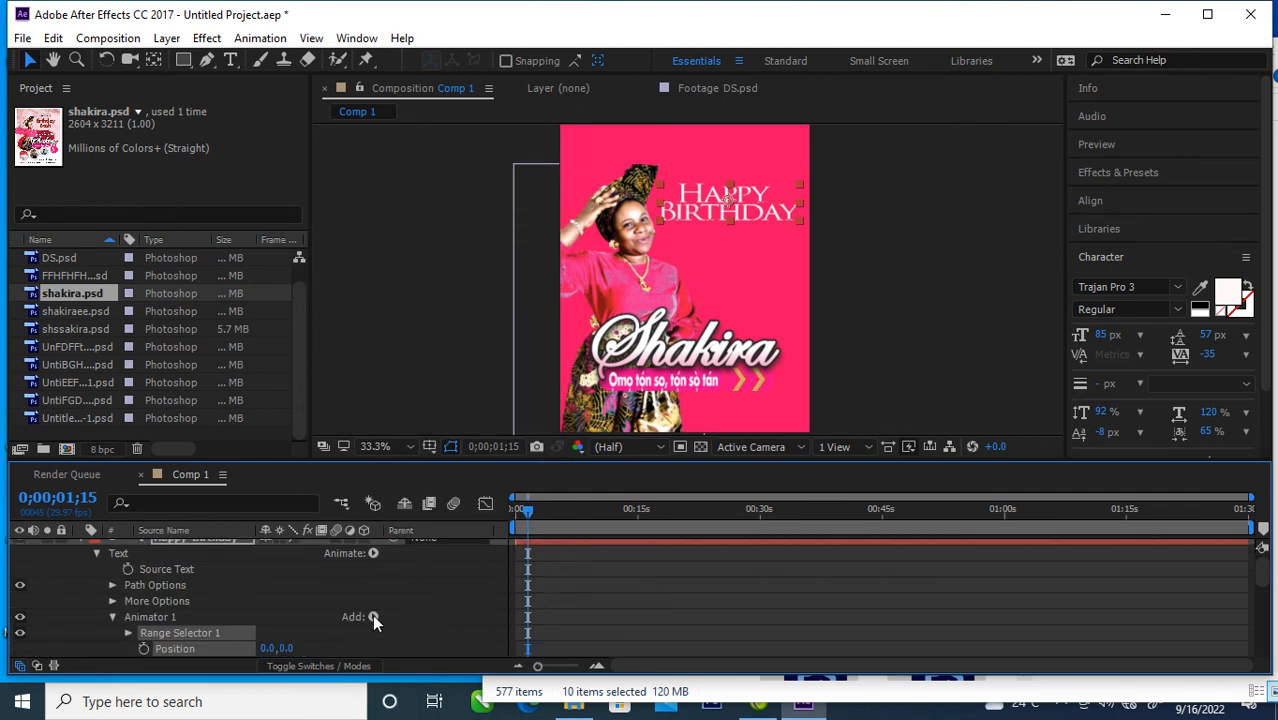
left_click(372, 616)
mouse_move(456, 626)
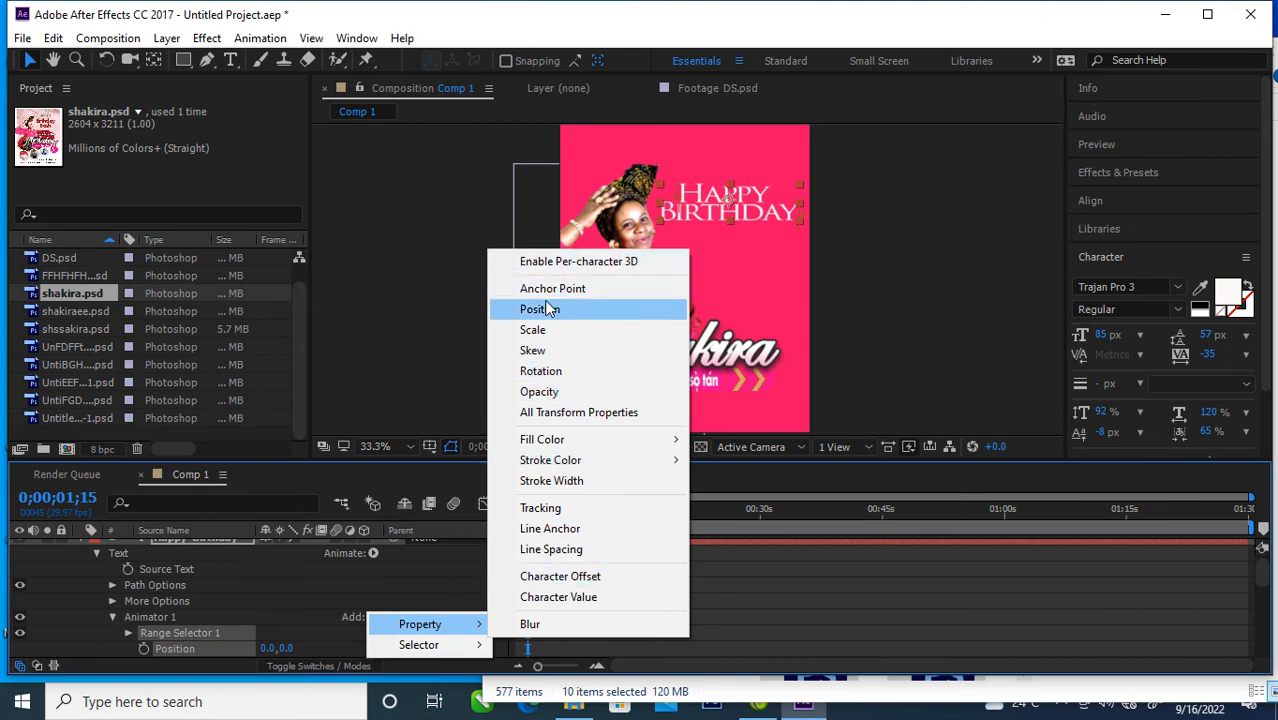
left_click(550, 509)
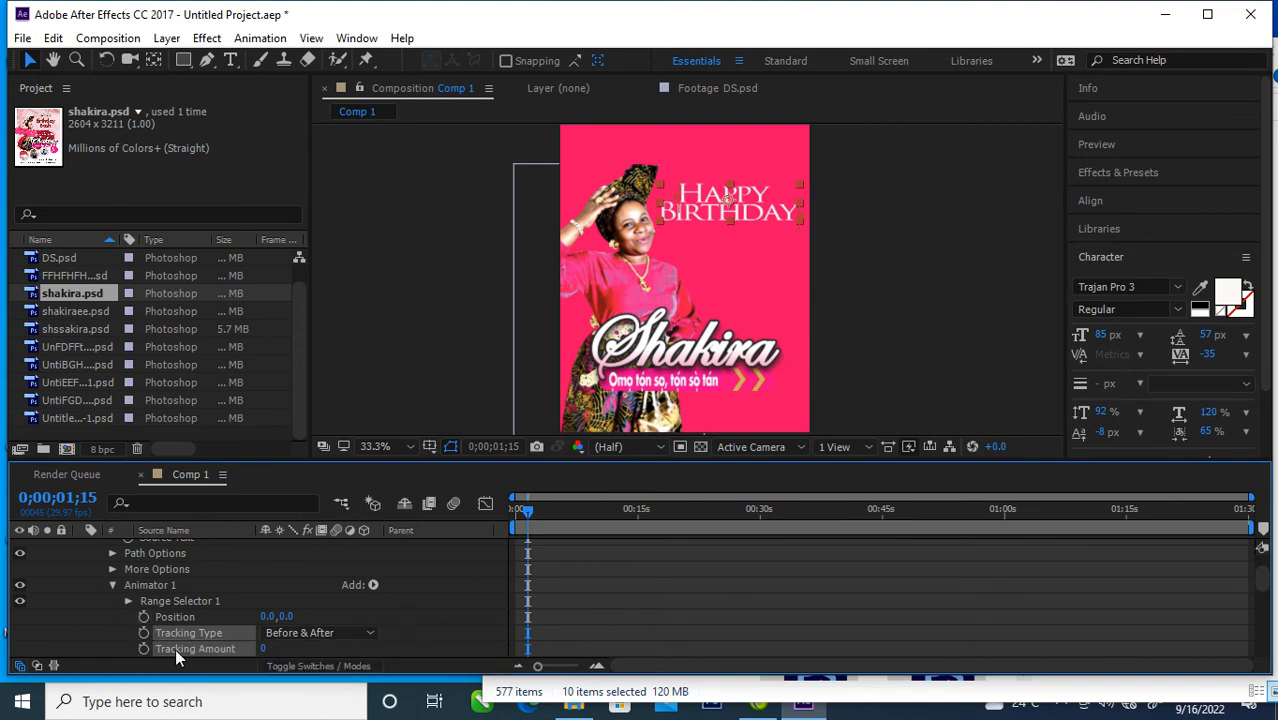
Step: Set Animator 1's Tracking Amount to 6 on the Happy Birthday layer, undoing the wider trial value of 24
scroll(289, 646, "down", 1)
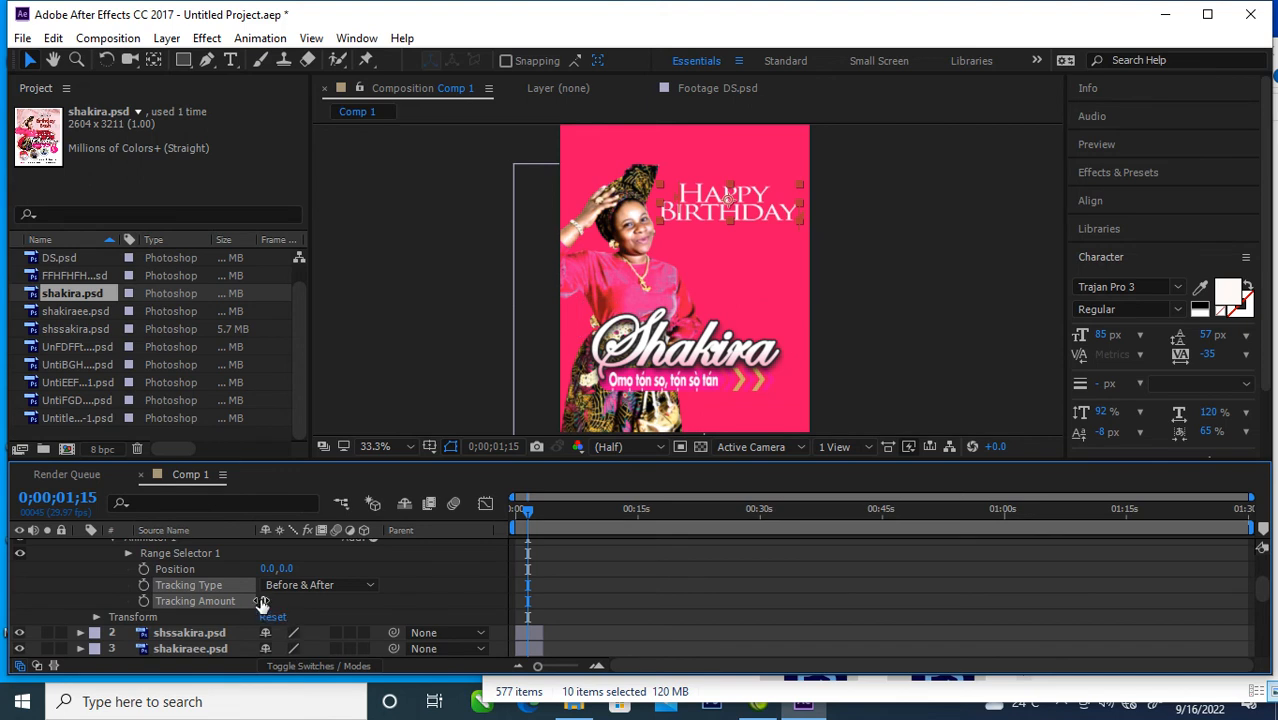
left_click_drag(262, 602, 290, 608)
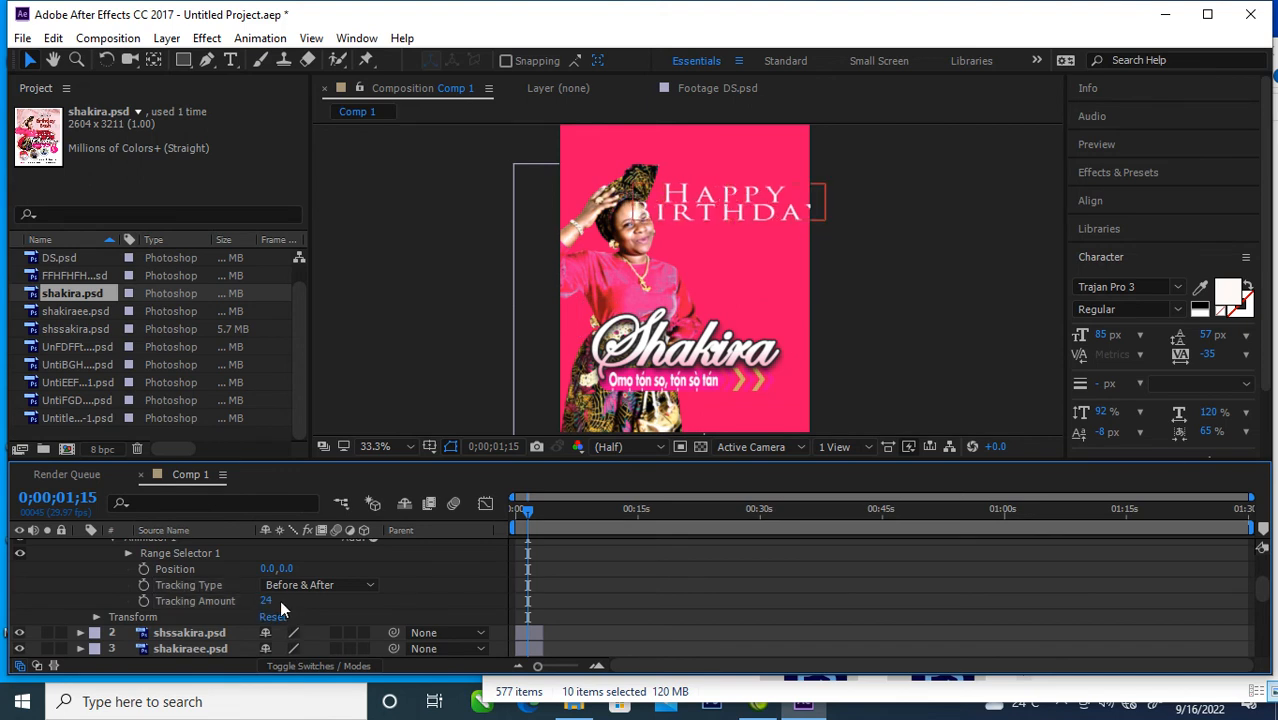
key("ctrl+z")
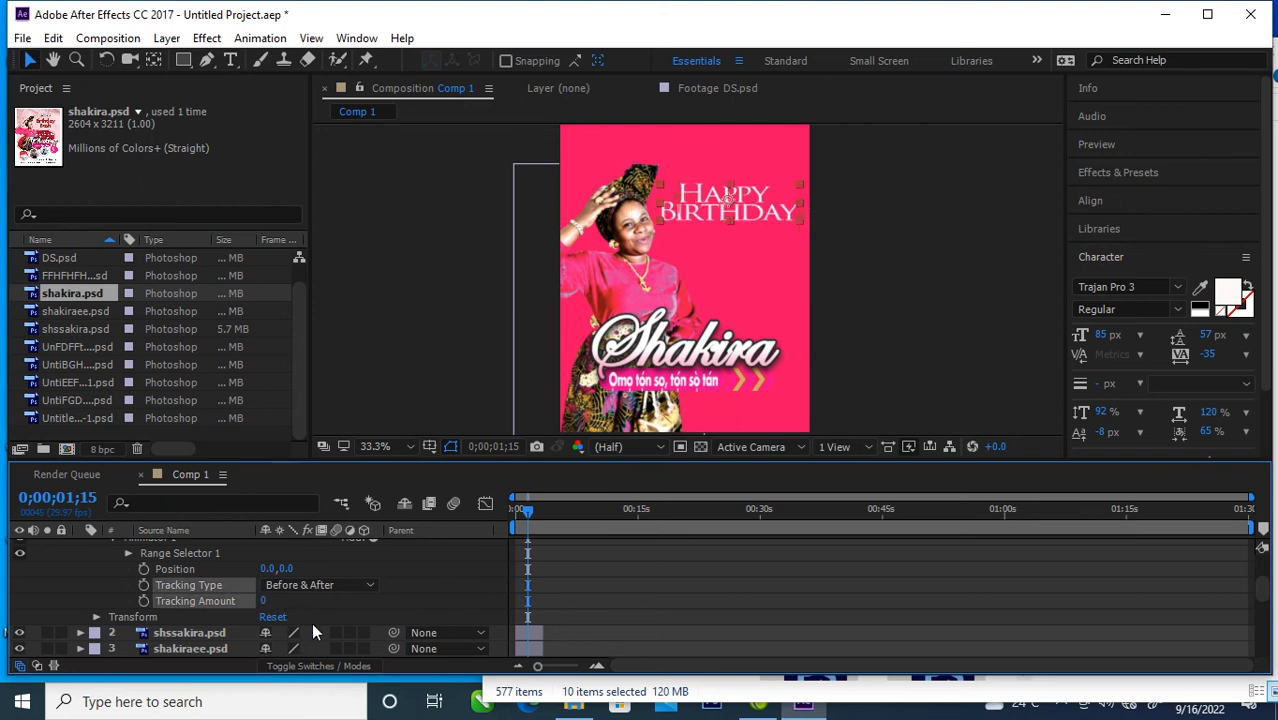
left_click_drag(264, 601, 271, 599)
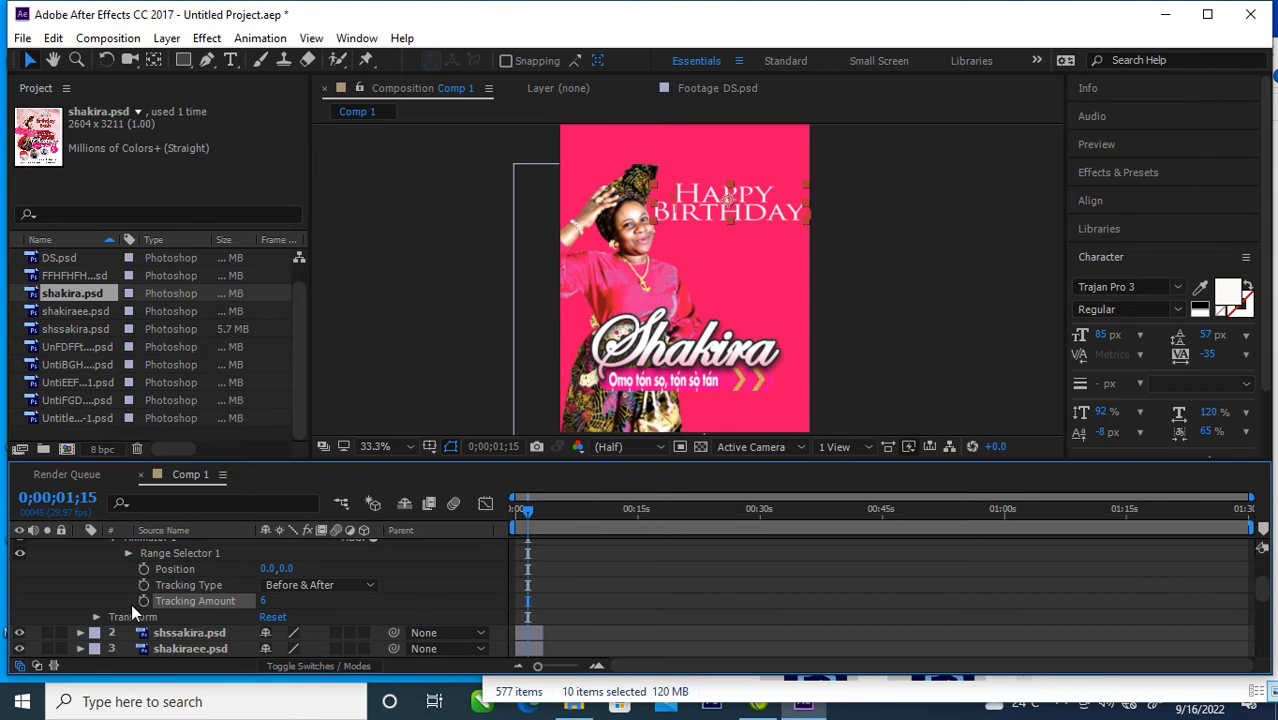
scroll(198, 601, "up", 3)
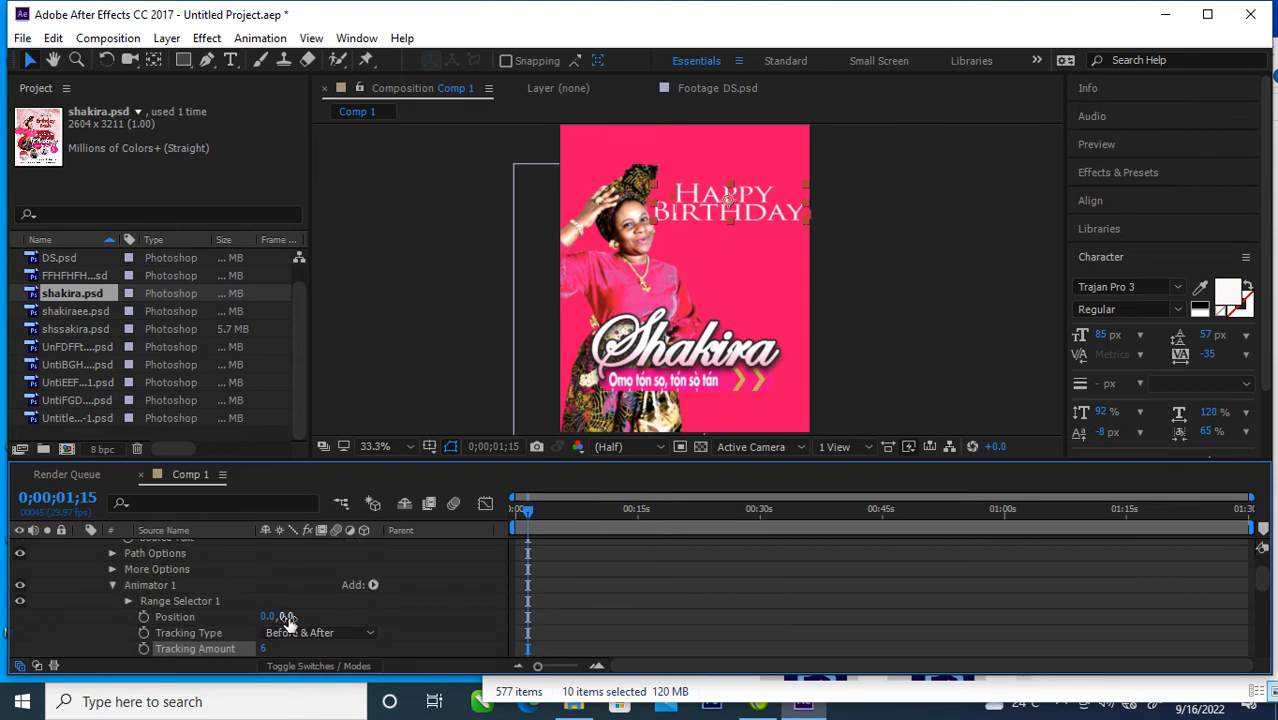
Step: Set Animator 1's Position to 0.0, 74.0 on the Happy Birthday layer and add an Opacity property at 0%
left_click_drag(287, 617, 336, 641)
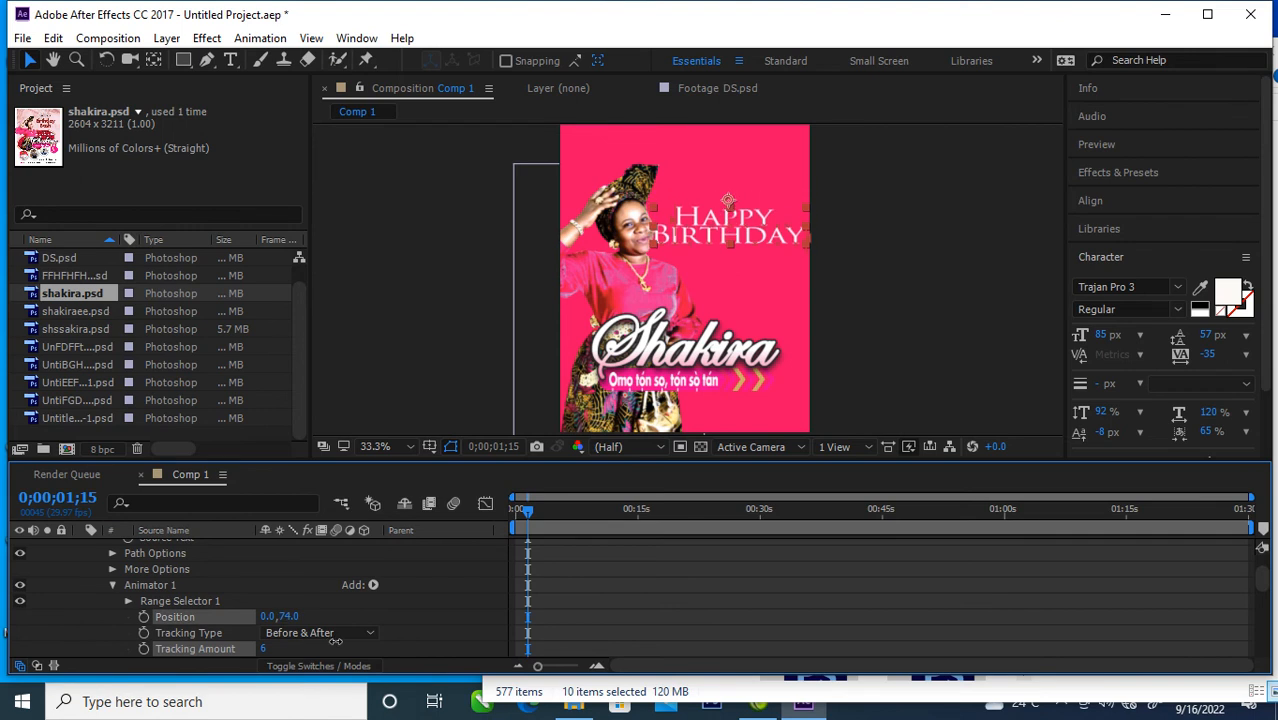
left_click(374, 586)
mouse_move(465, 592)
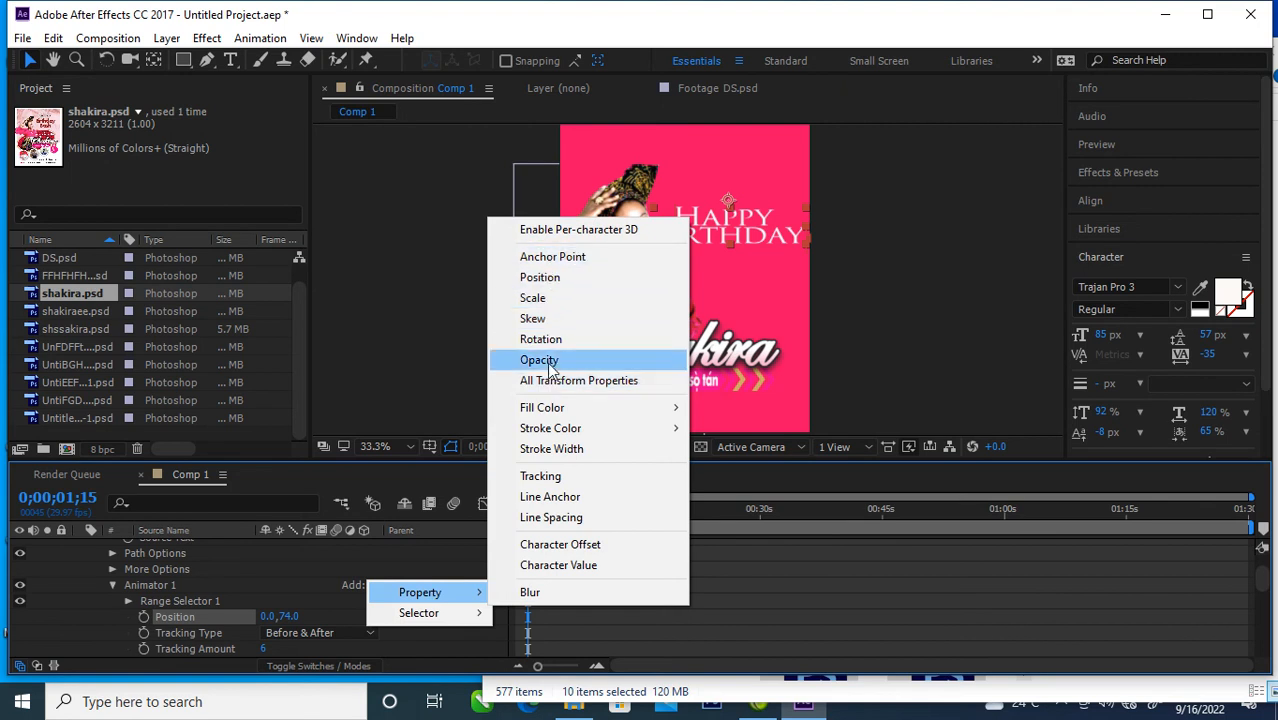
left_click(540, 360)
left_click(270, 636)
type("0")
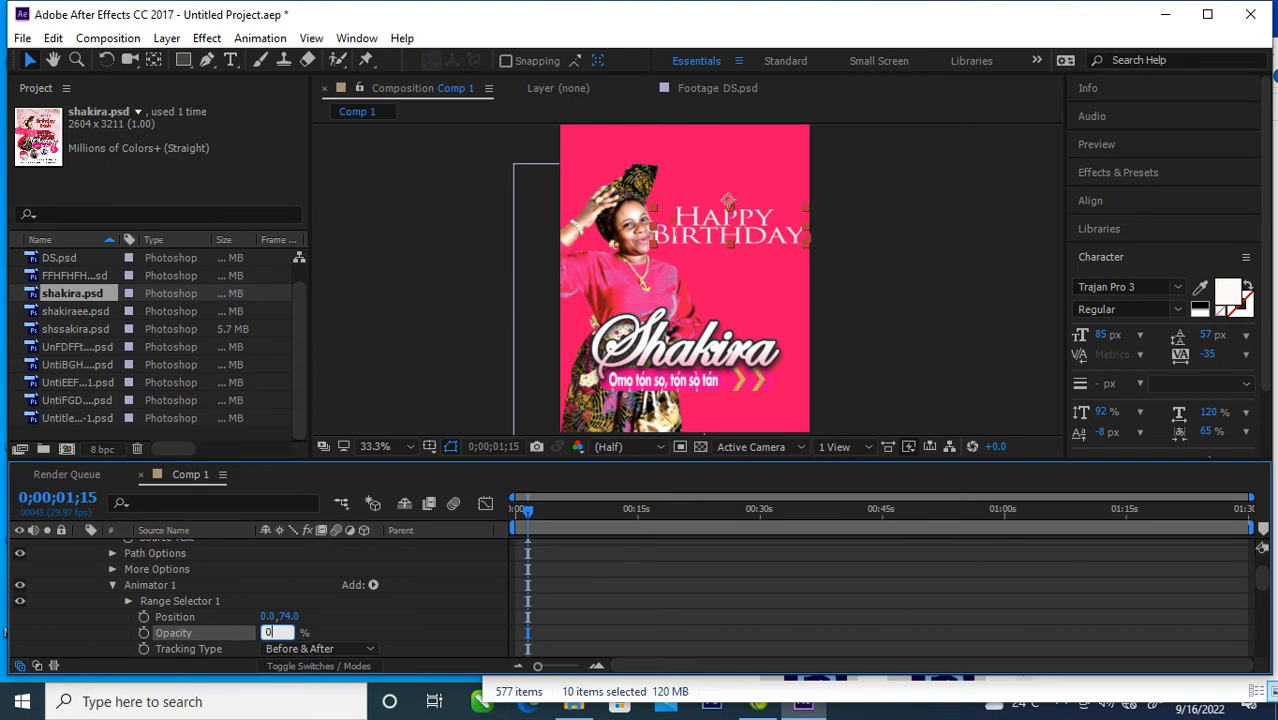
left_click(370, 619)
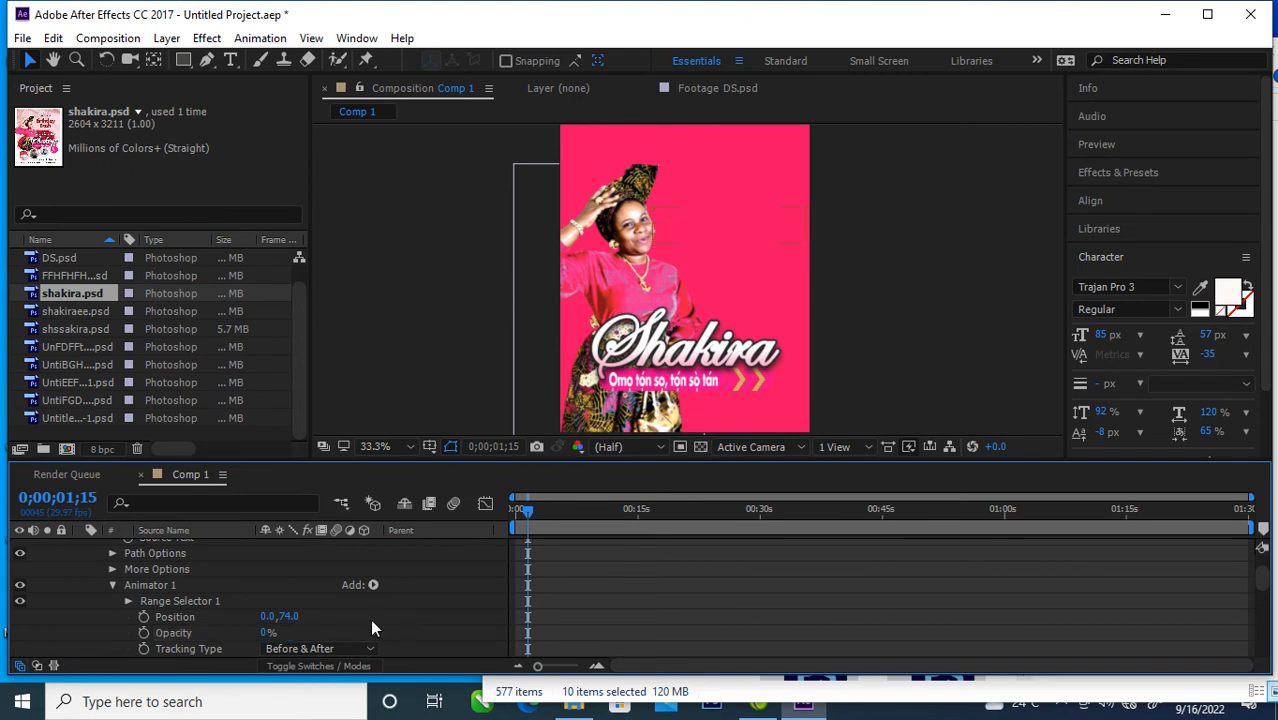
Step: Keyframe Range Selector 1's Start from 0% at 0;00;01;15 to 100% at 0;00;02;19
left_click(128, 601)
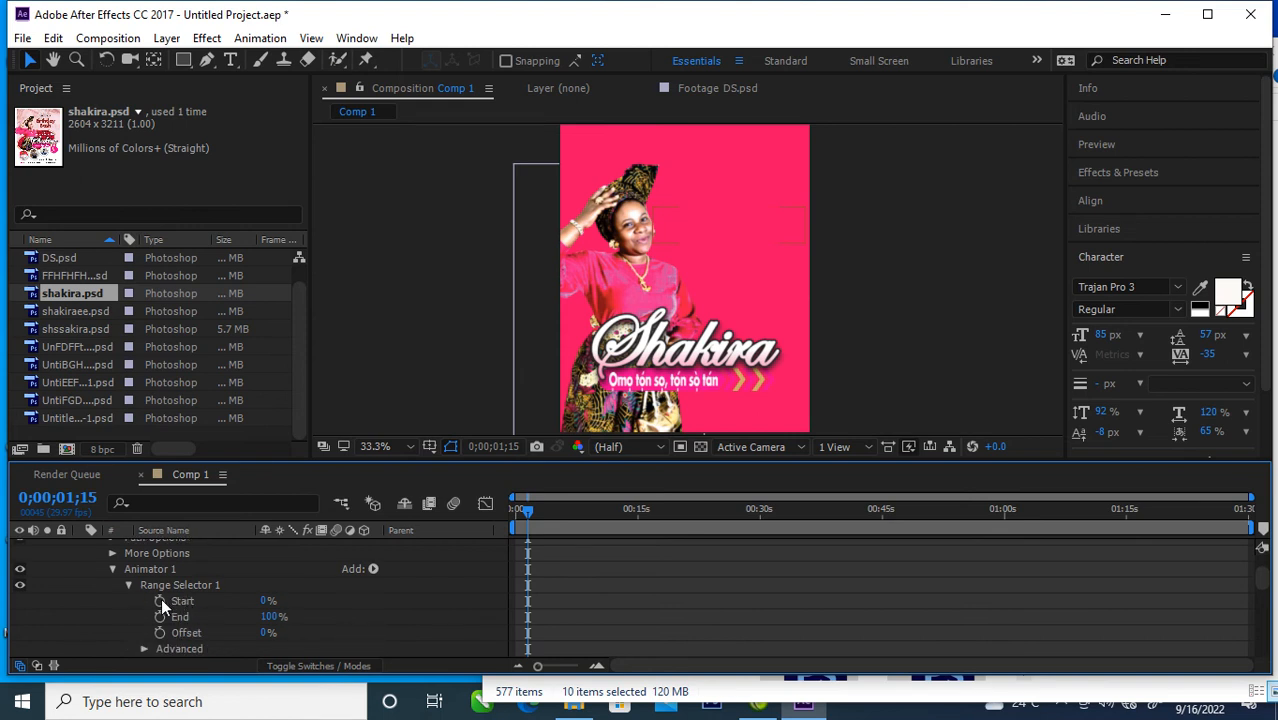
left_click(161, 600)
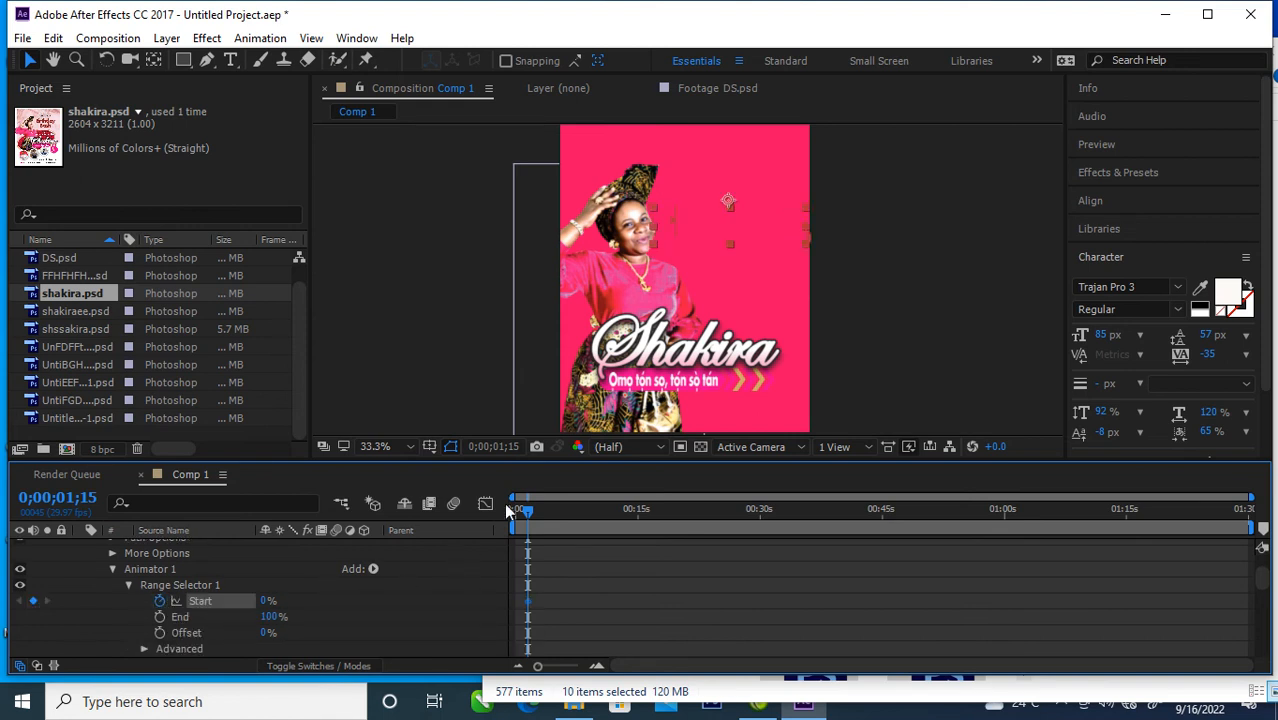
mouse_move(527, 507)
left_mouse_down()
mouse_move(548, 513)
mouse_move(535, 513)
left_mouse_up()
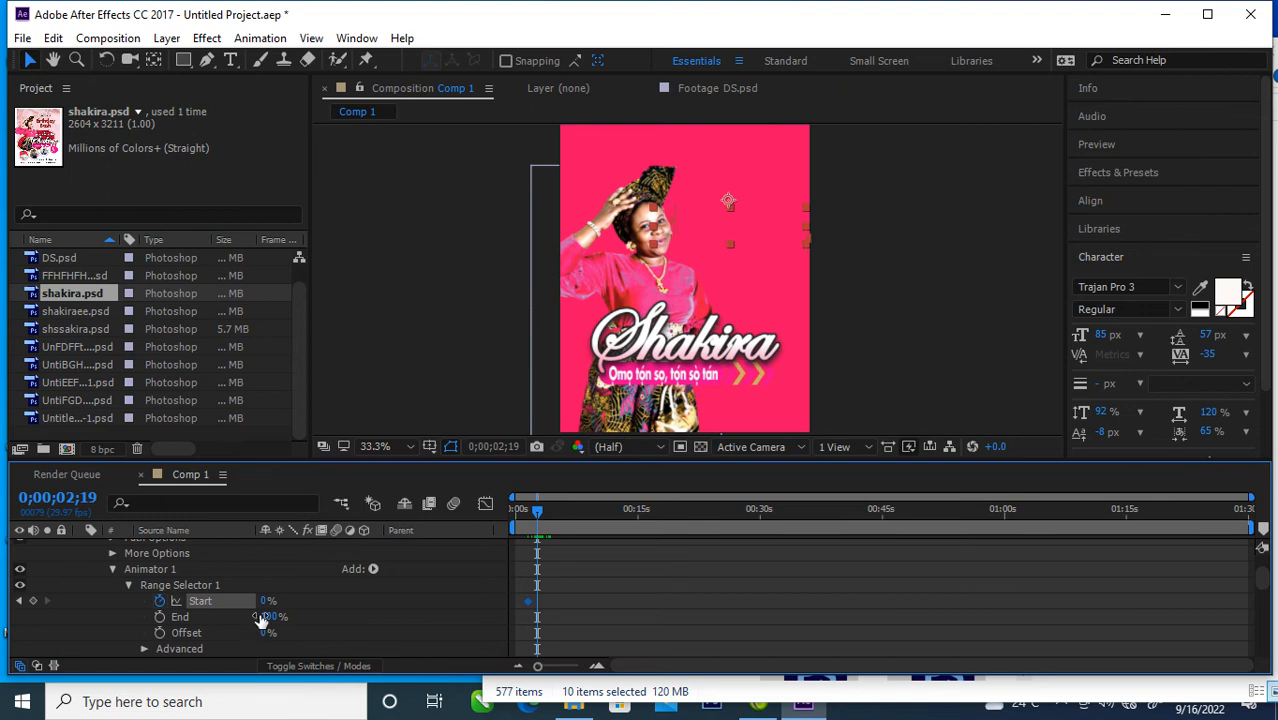
left_click_drag(268, 601, 429, 604)
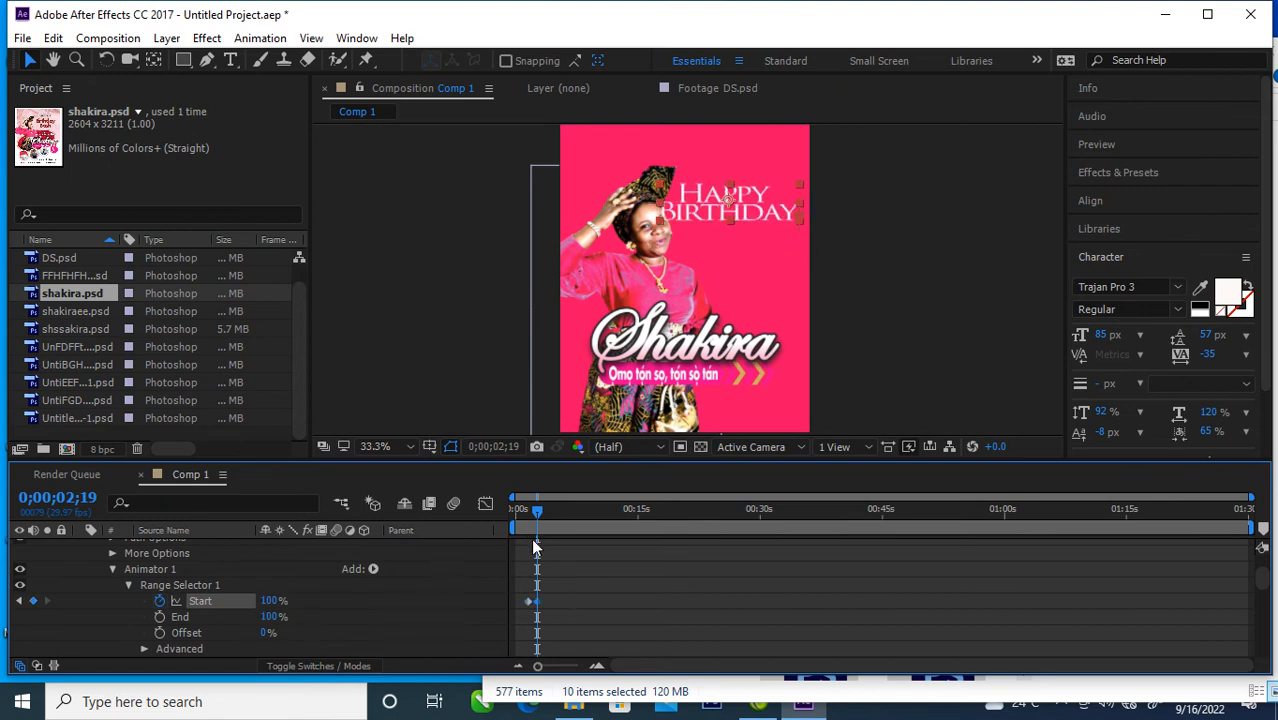
Step: Shift both Range Selector Start keyframes slightly earlier in time and scrub through the text reveal
mouse_move(539, 516)
left_mouse_down()
mouse_move(485, 514)
mouse_move(528, 514)
mouse_move(546, 530)
mouse_move(532, 527)
left_mouse_up()
left_click(528, 601)
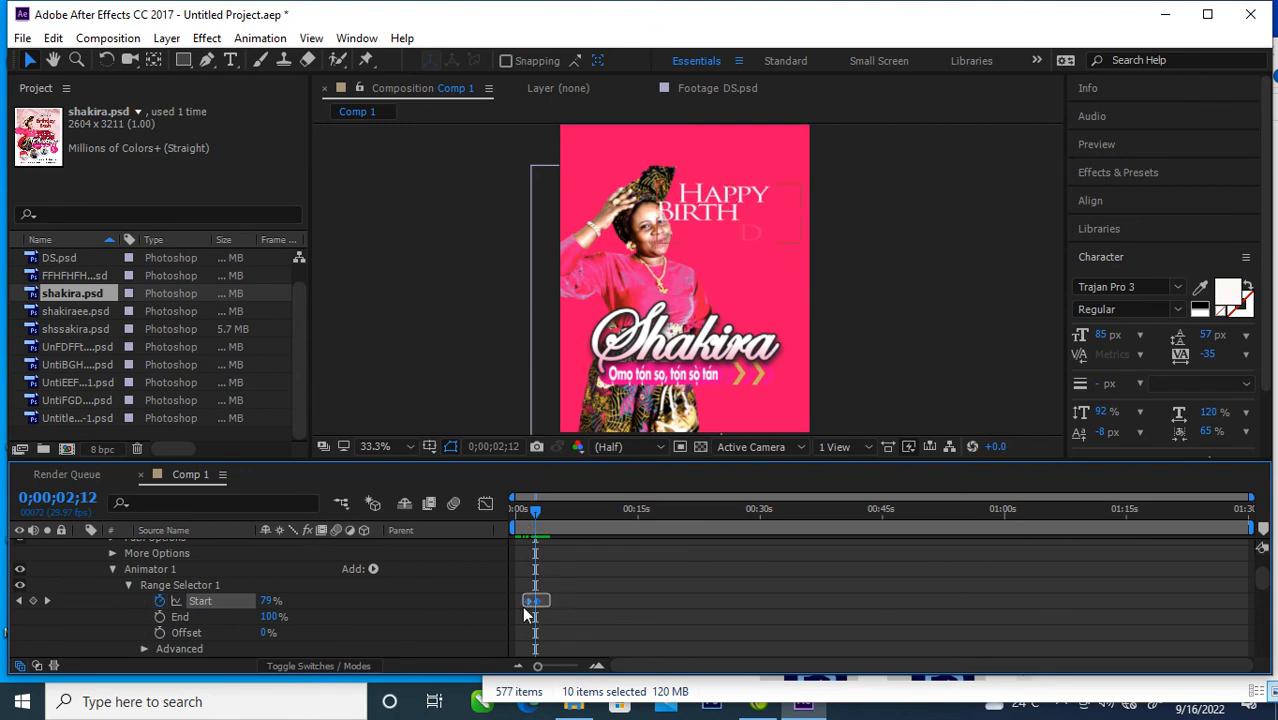
left_click_drag(526, 602, 518, 600)
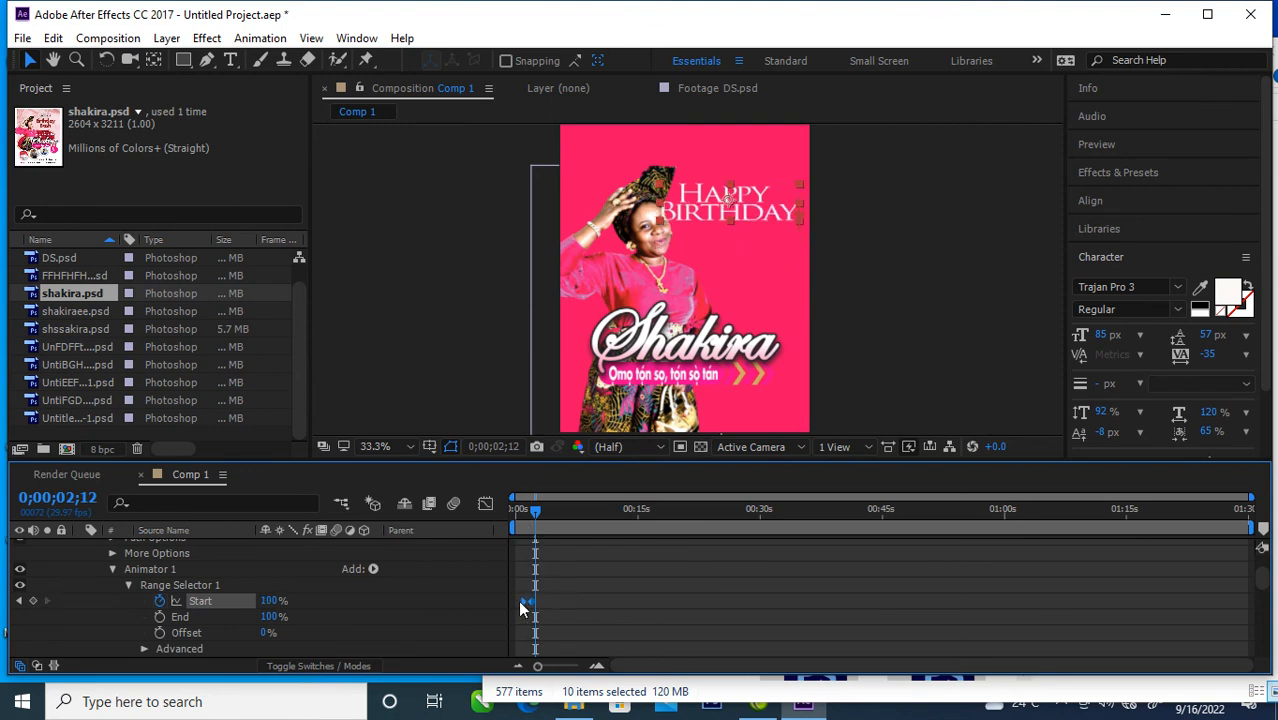
mouse_move(537, 509)
left_mouse_down()
mouse_move(516, 511)
mouse_move(540, 528)
left_mouse_up()
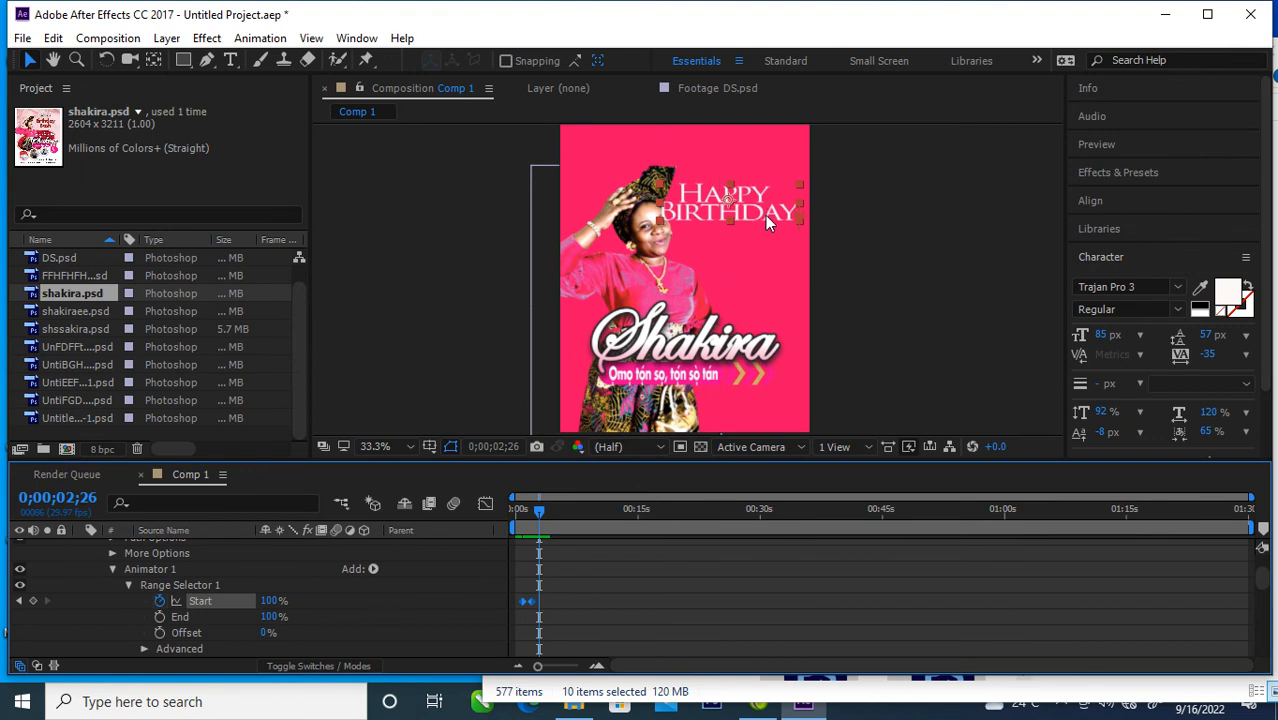
Step: Move the woman's photo slightly left, away from the Happy Birthday text, at 0;00;02;26
left_click(700, 236)
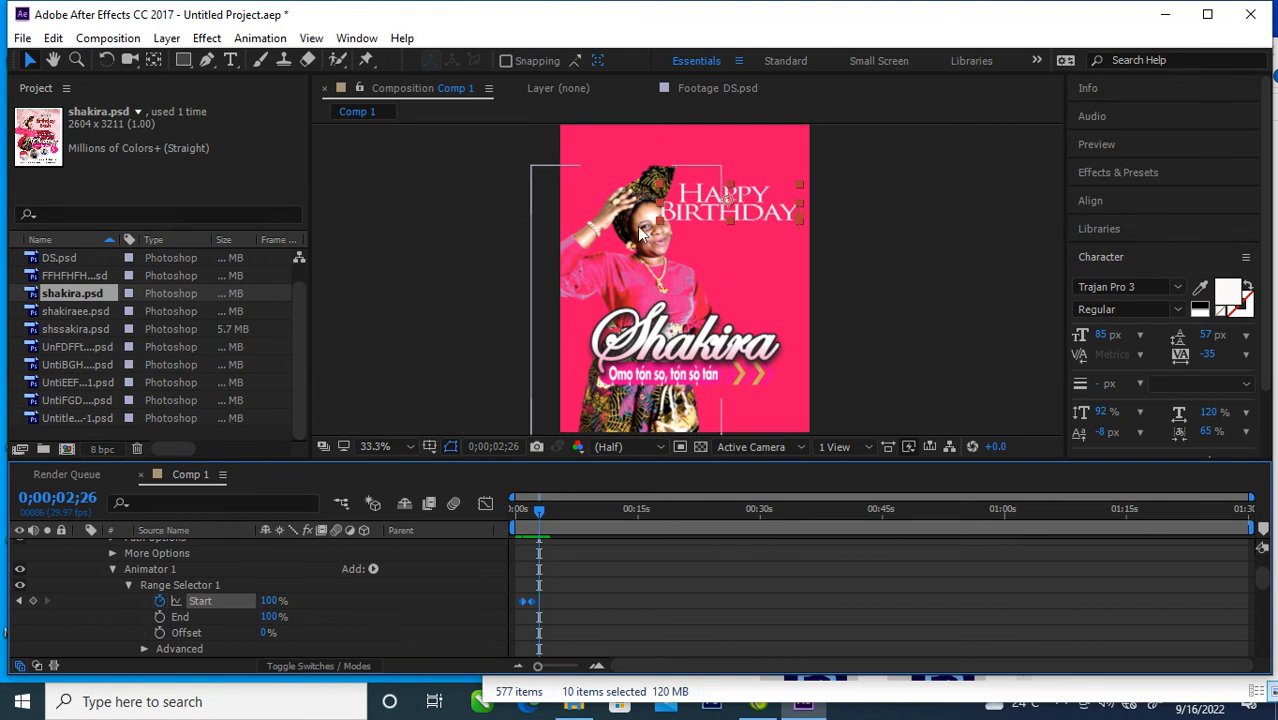
left_click_drag(642, 223, 629, 222)
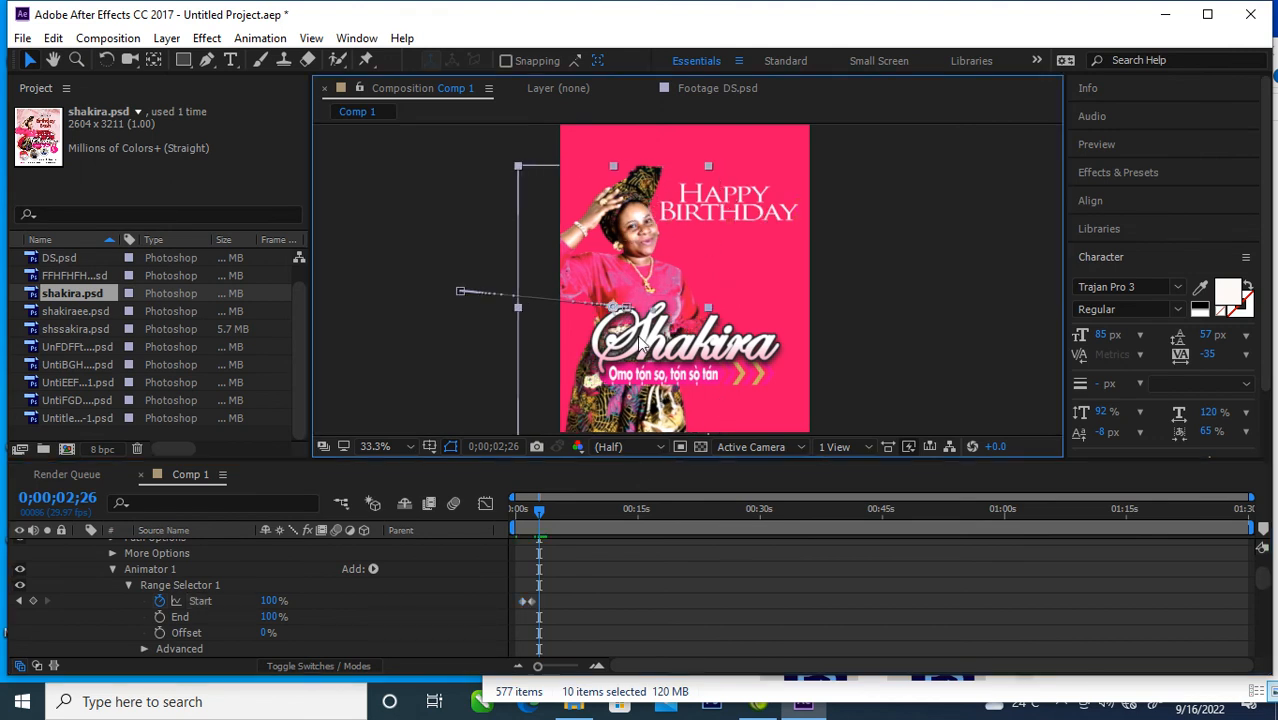
mouse_move(538, 510)
left_mouse_down()
mouse_move(515, 508)
mouse_move(593, 515)
mouse_move(512, 516)
mouse_move(540, 522)
left_mouse_up()
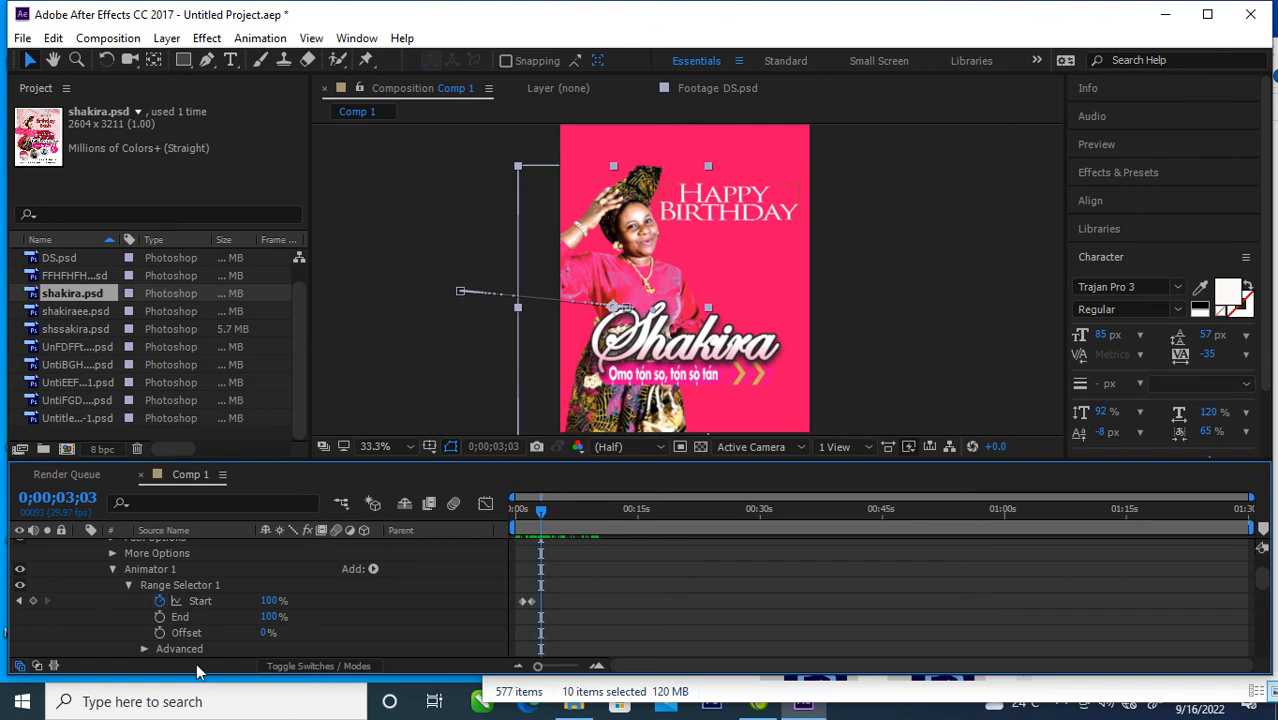
Step: Collapse the Text properties and the whole Happy Birthday layer in the timeline
scroll(143, 588, "up", 2)
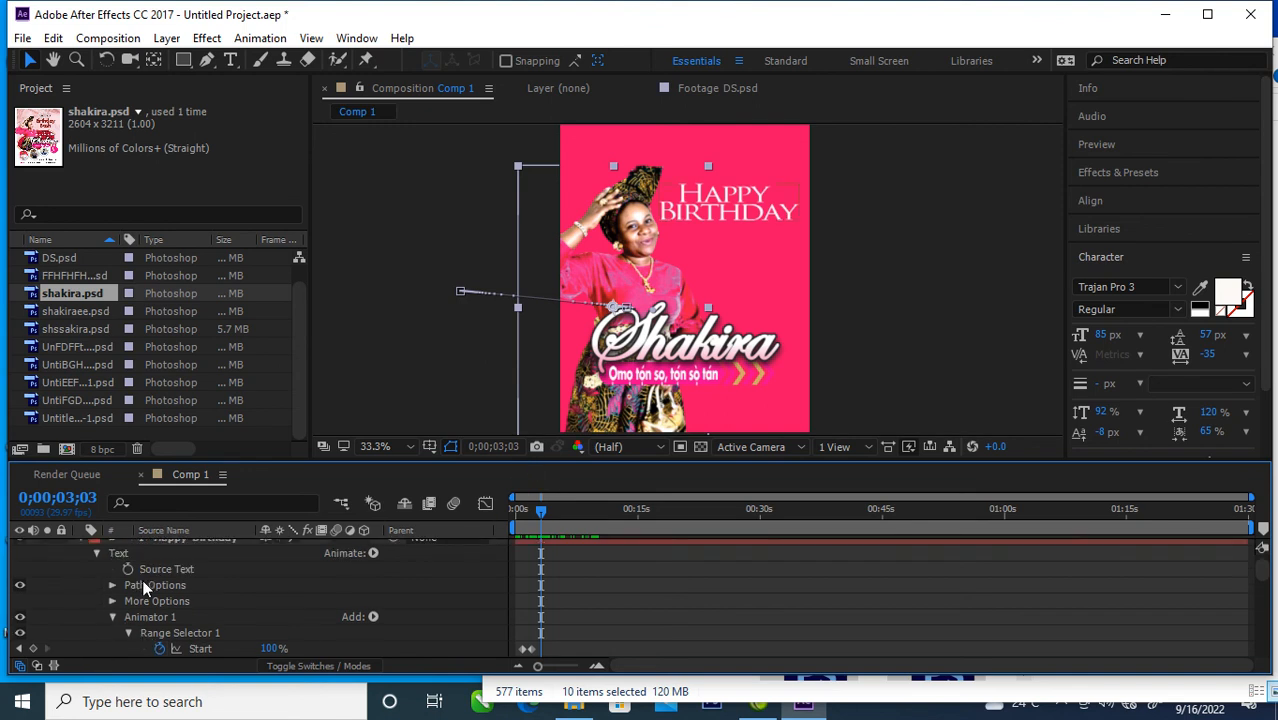
left_click(96, 553)
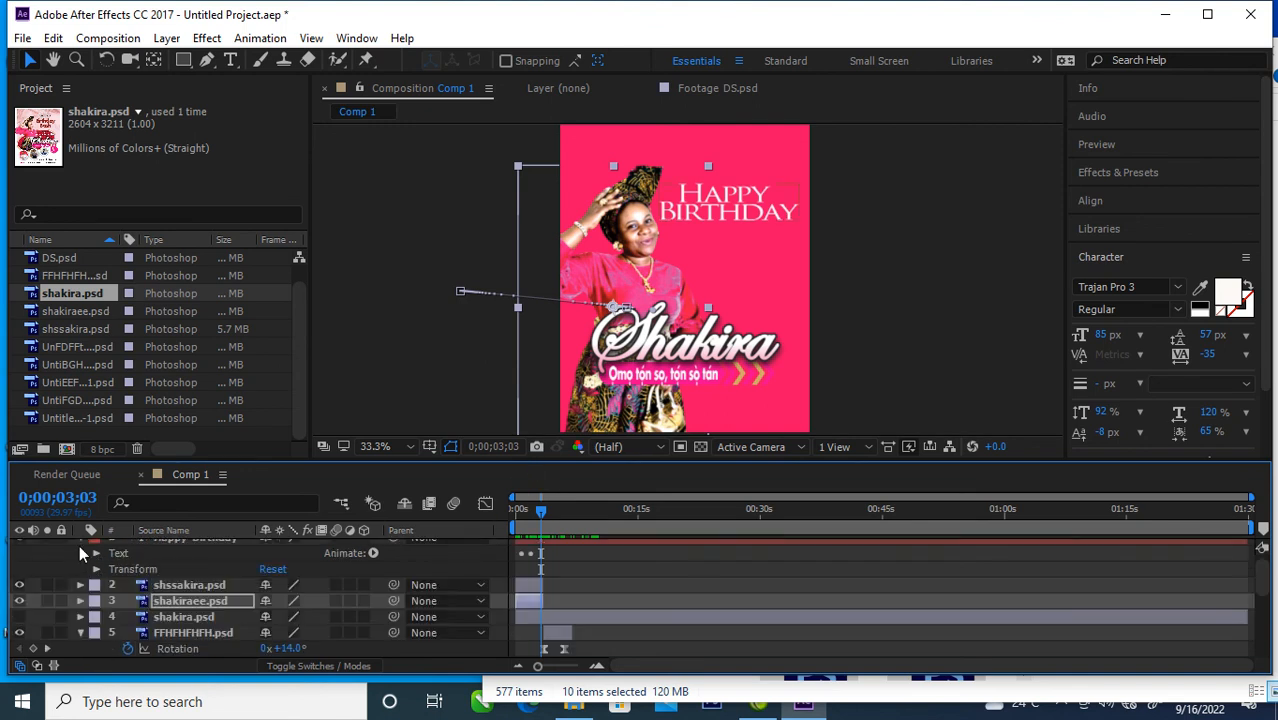
left_click(79, 542)
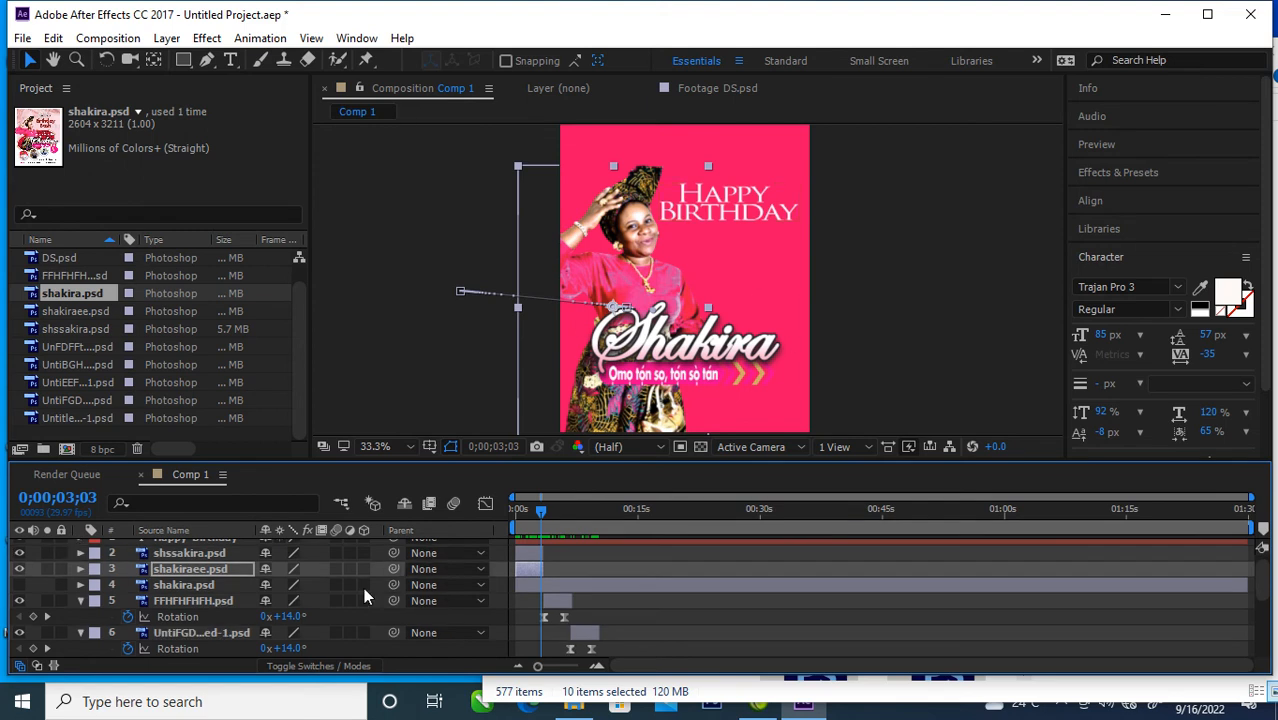
scroll(180, 604, "up", 1)
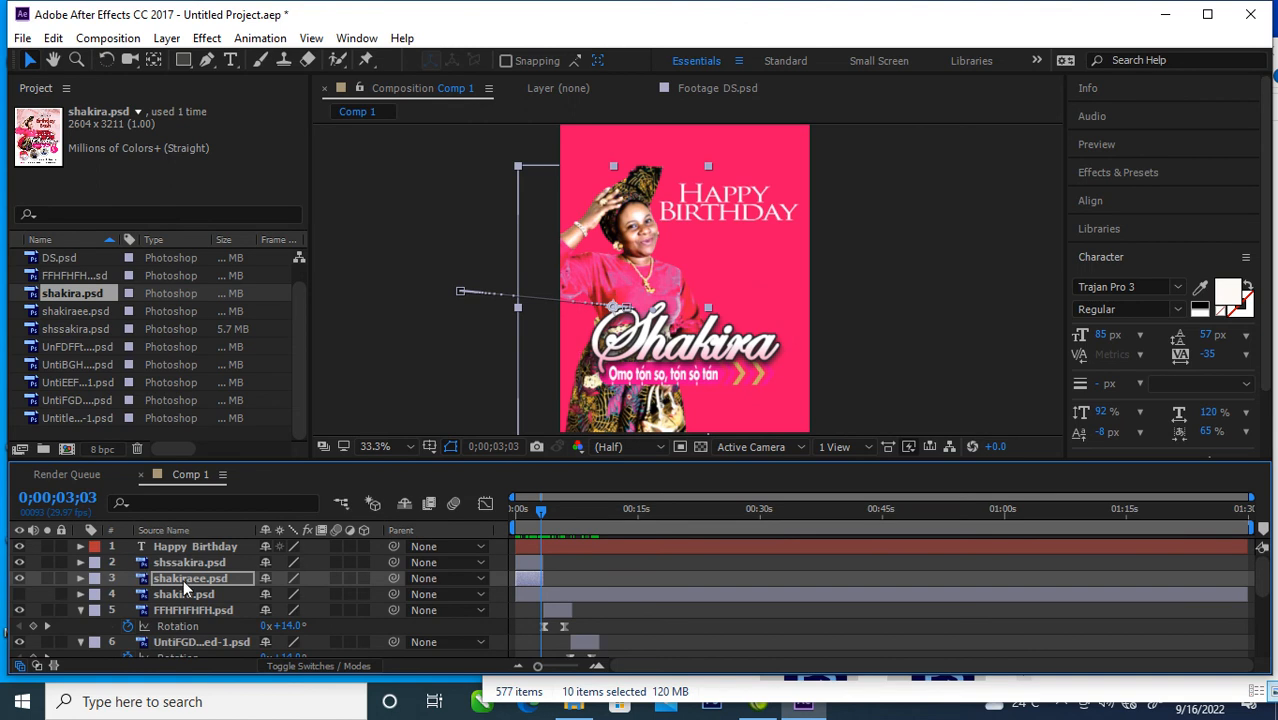
Step: Check the opening around 0;00;01;11 and trim the Happy Birthday layer to end together with the shssakira.psd and shakiraee.psd layers
left_click(189, 577)
mouse_move(544, 517)
left_mouse_down()
mouse_move(525, 516)
mouse_move(559, 525)
mouse_move(529, 521)
left_mouse_up()
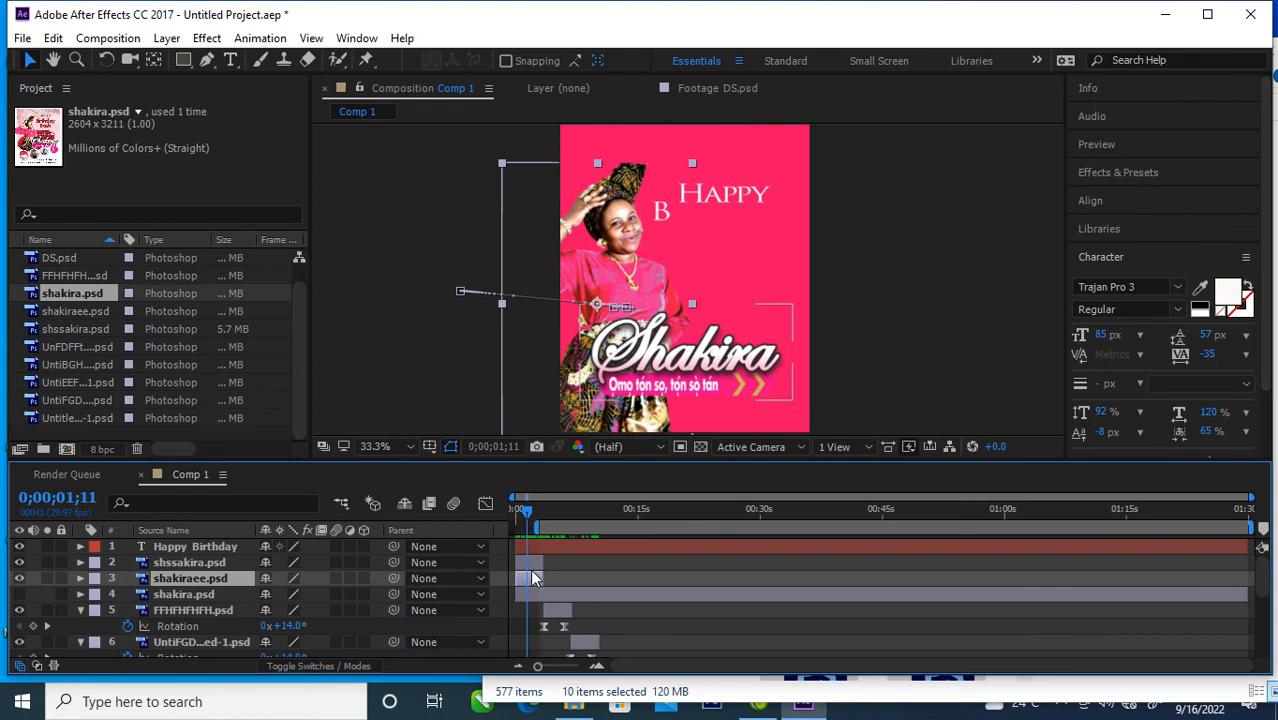
left_click(714, 553)
left_click_drag(1211, 544, 575, 571)
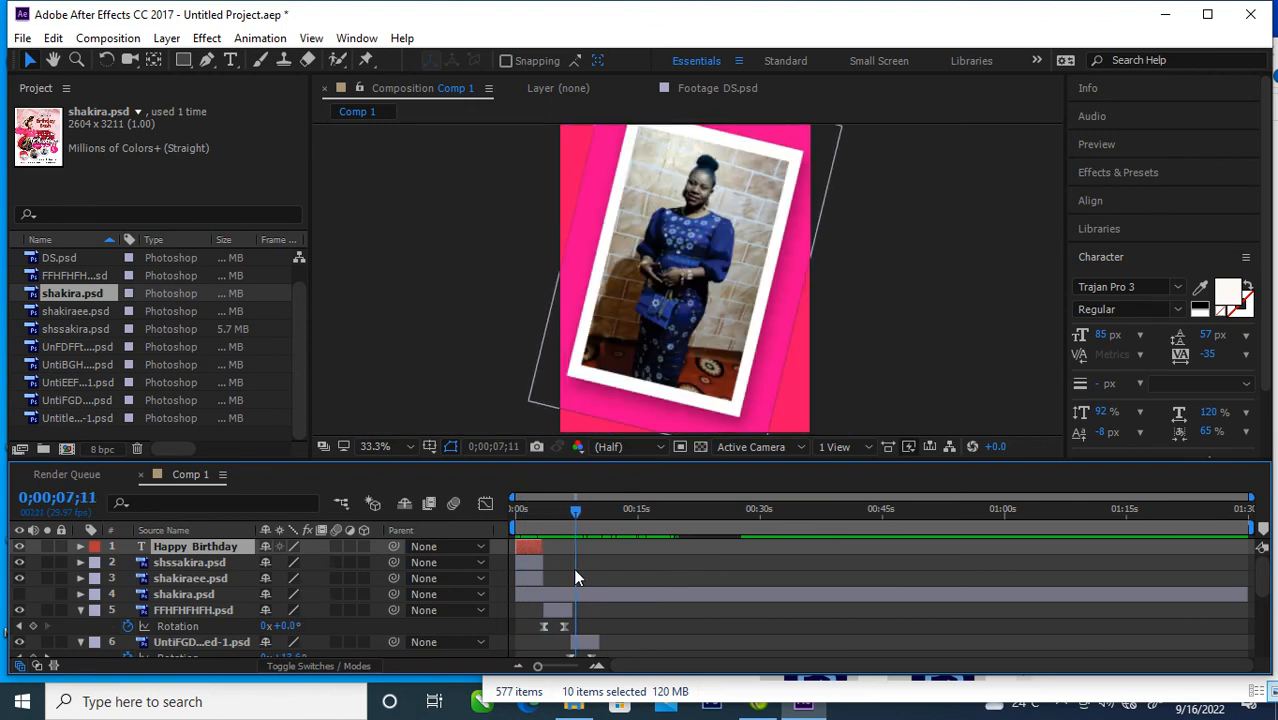
Step: Shift all the rotating photo layers, FFHFHFHFH.psd through DS.psd, later together so the first one starts at about 0;00;07;11
scroll(634, 580, "down", 1)
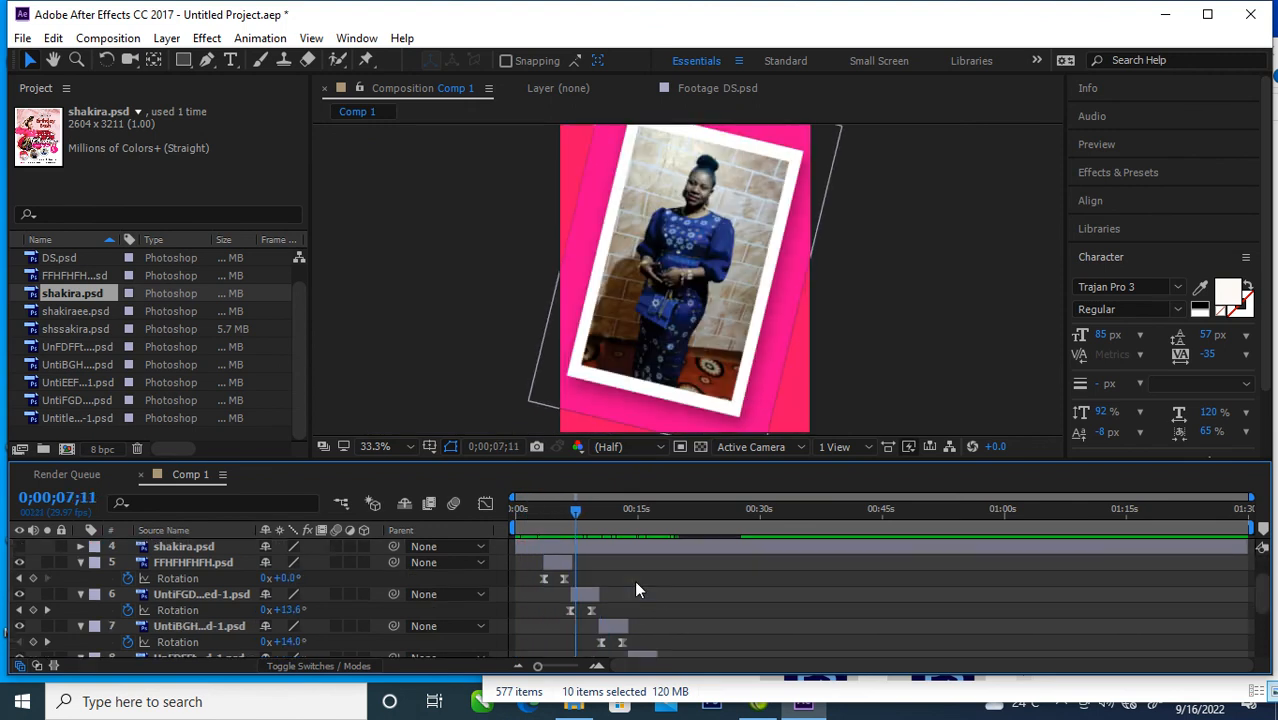
left_click(541, 563)
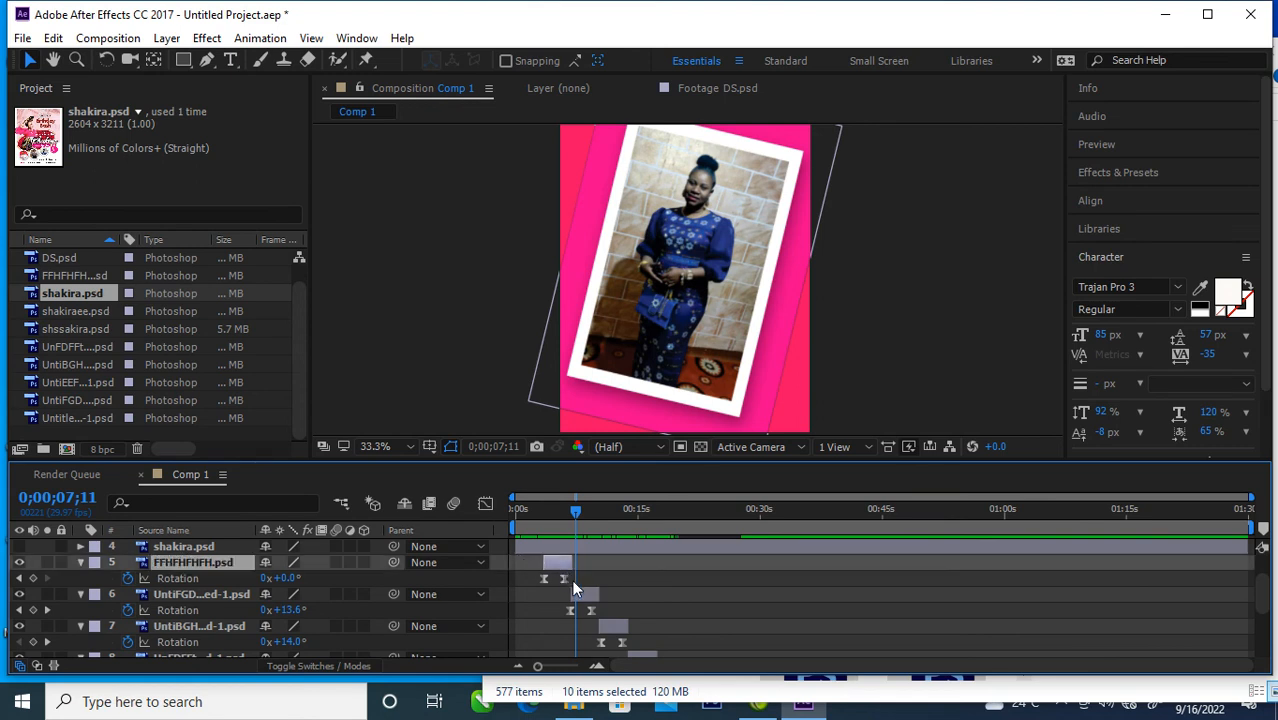
left_click(588, 594, "shift")
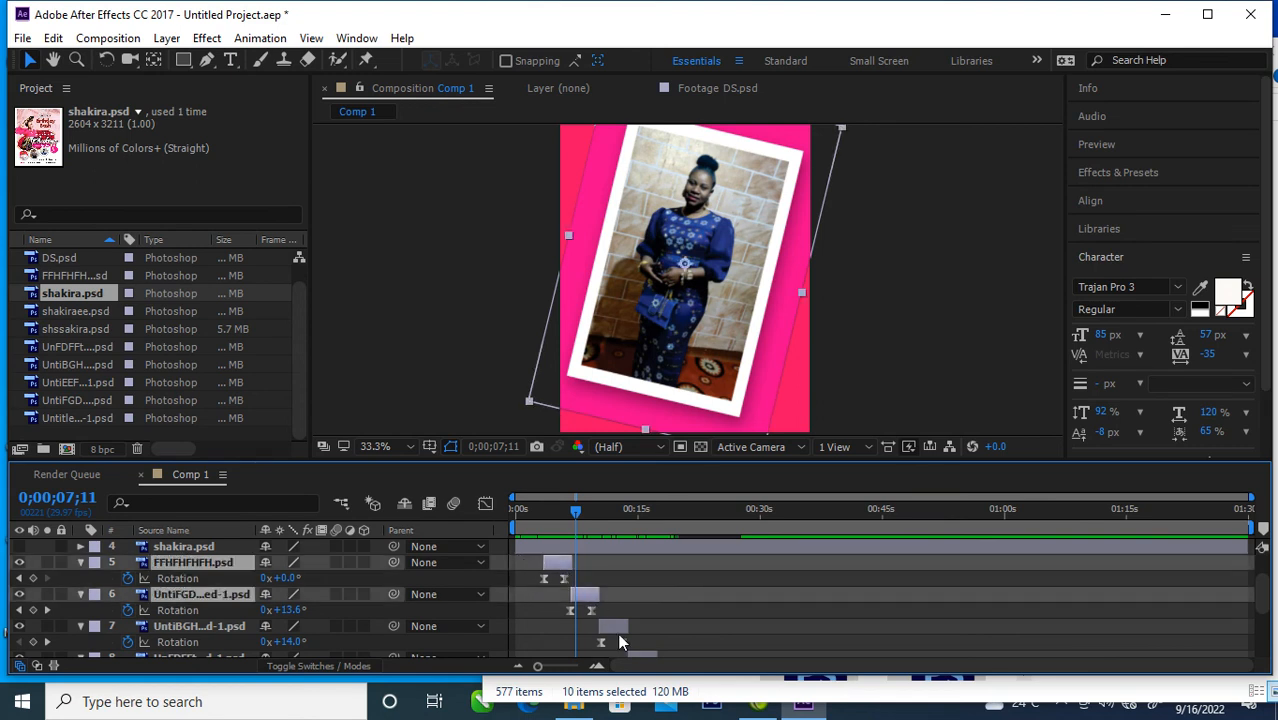
left_click(617, 627, "shift")
left_click(643, 652, "shift")
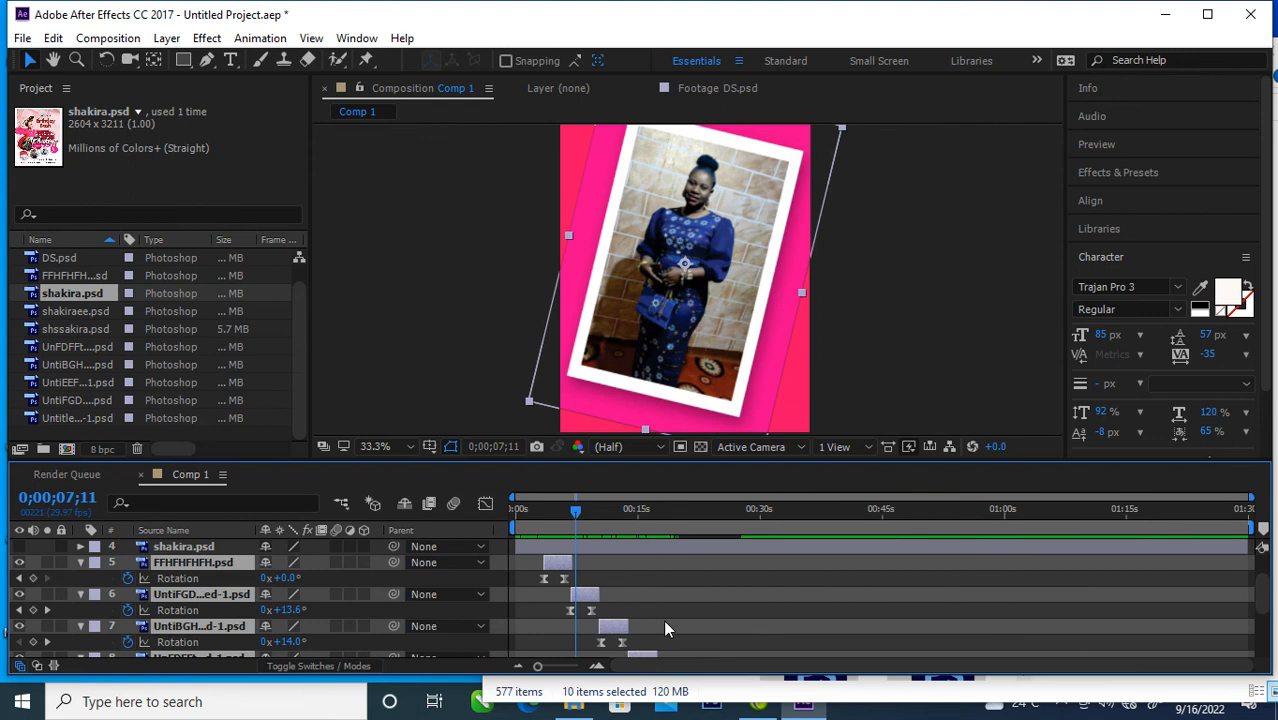
scroll(665, 622, "down", 1)
left_click(671, 644, "shift")
scroll(678, 640, "down", 2)
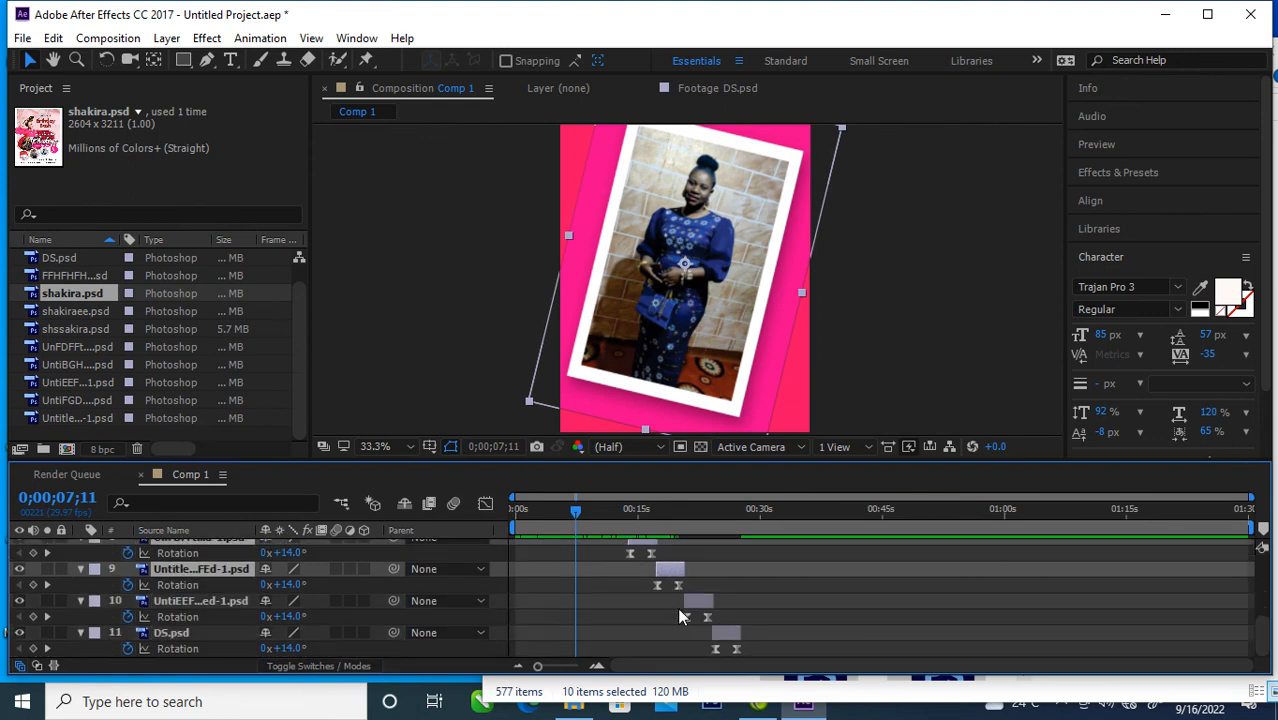
left_click(703, 604, "shift")
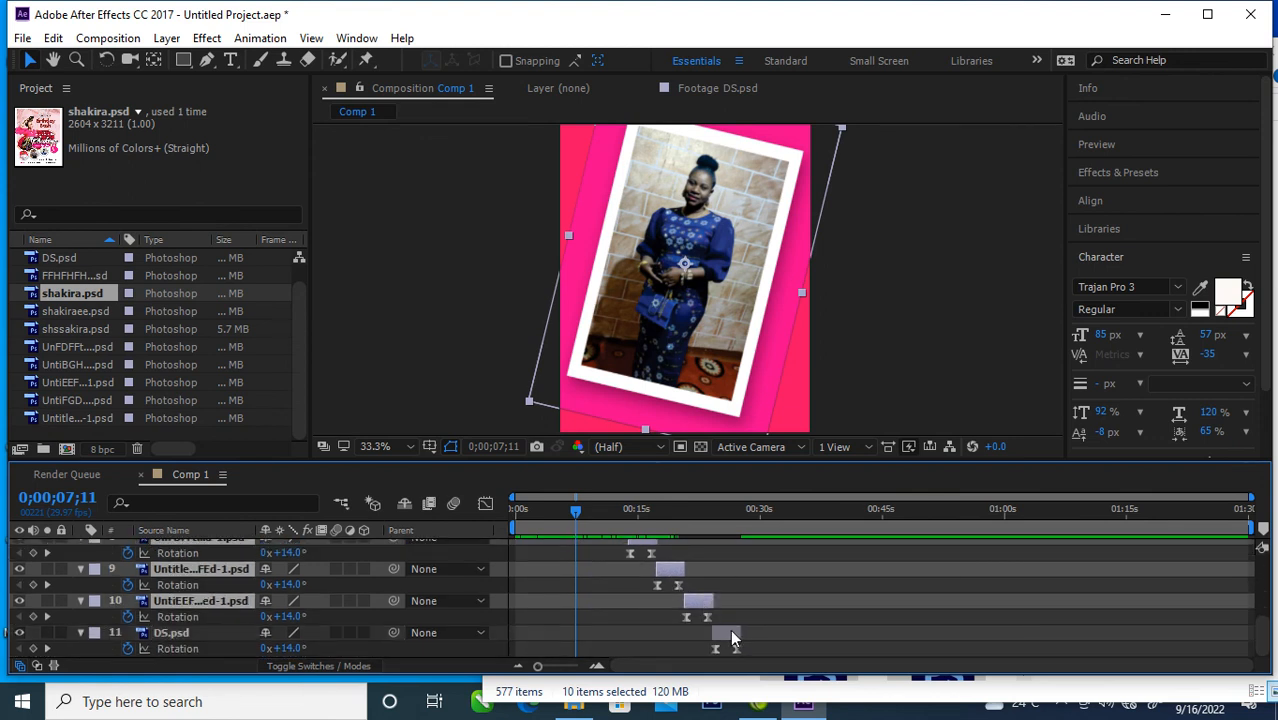
left_click(731, 632, "shift")
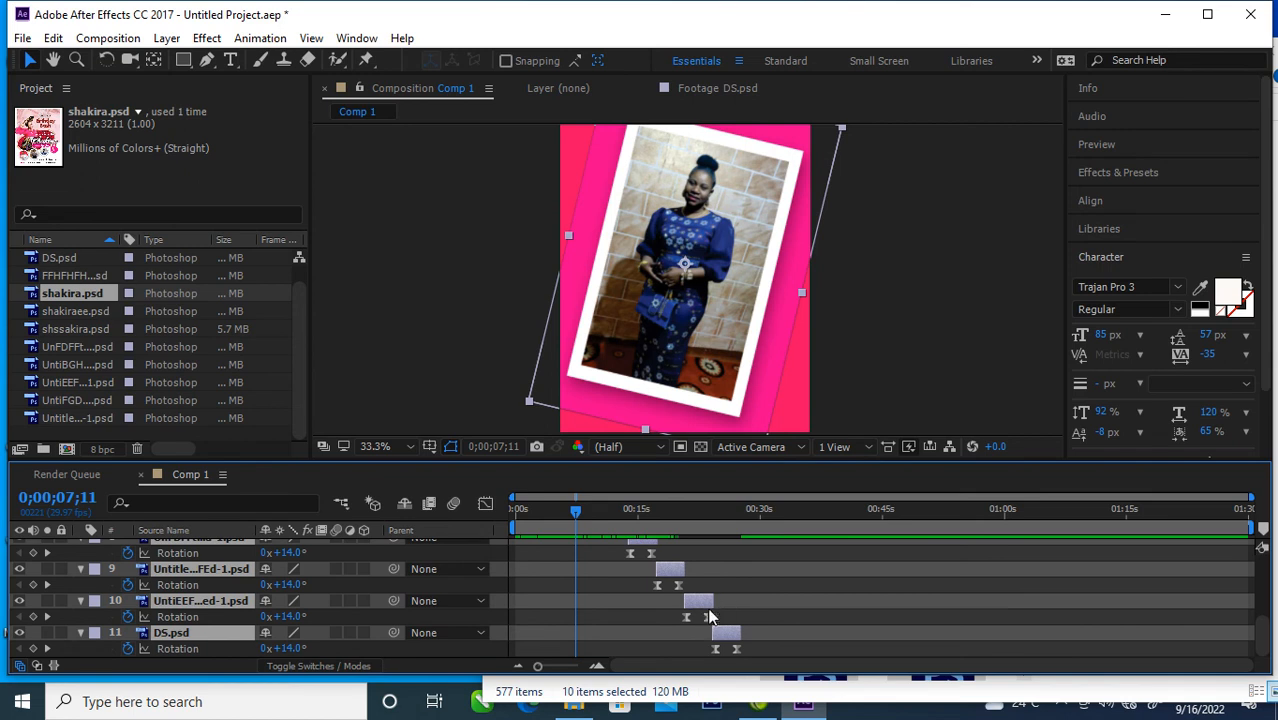
scroll(716, 612, "up", 3)
scroll(718, 611, "up", 3)
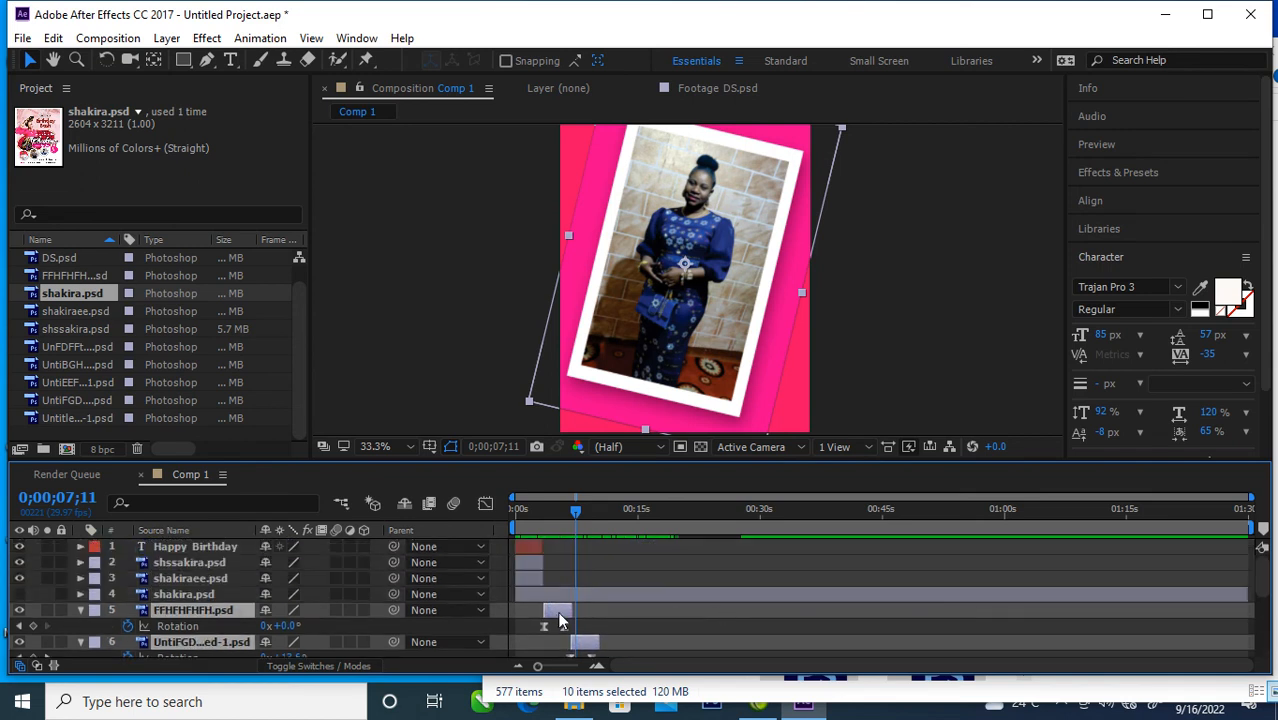
left_click_drag(557, 620, 588, 620)
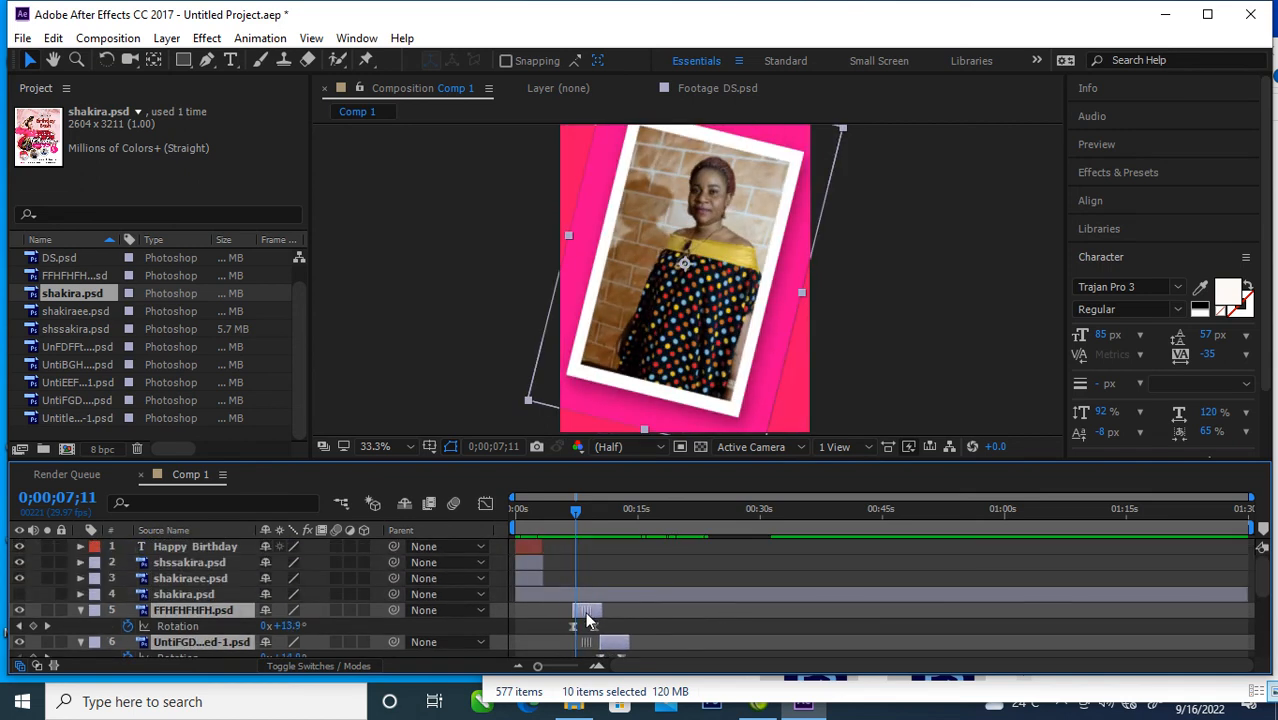
Step: Make the shakira.psd flyer layer visible, slide it earlier, and trim its end to where the FFHFHFHFH.psd layer starts
left_click(688, 598)
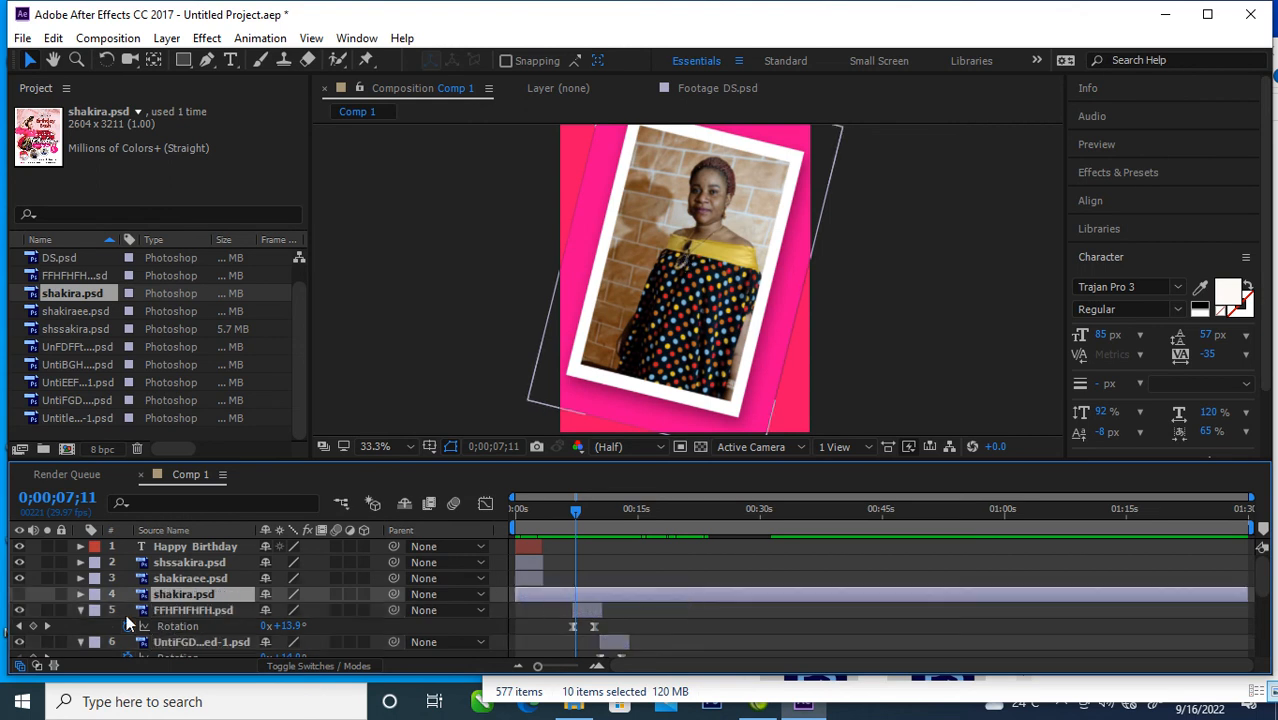
left_click(19, 594)
left_click_drag(1252, 590, 573, 598)
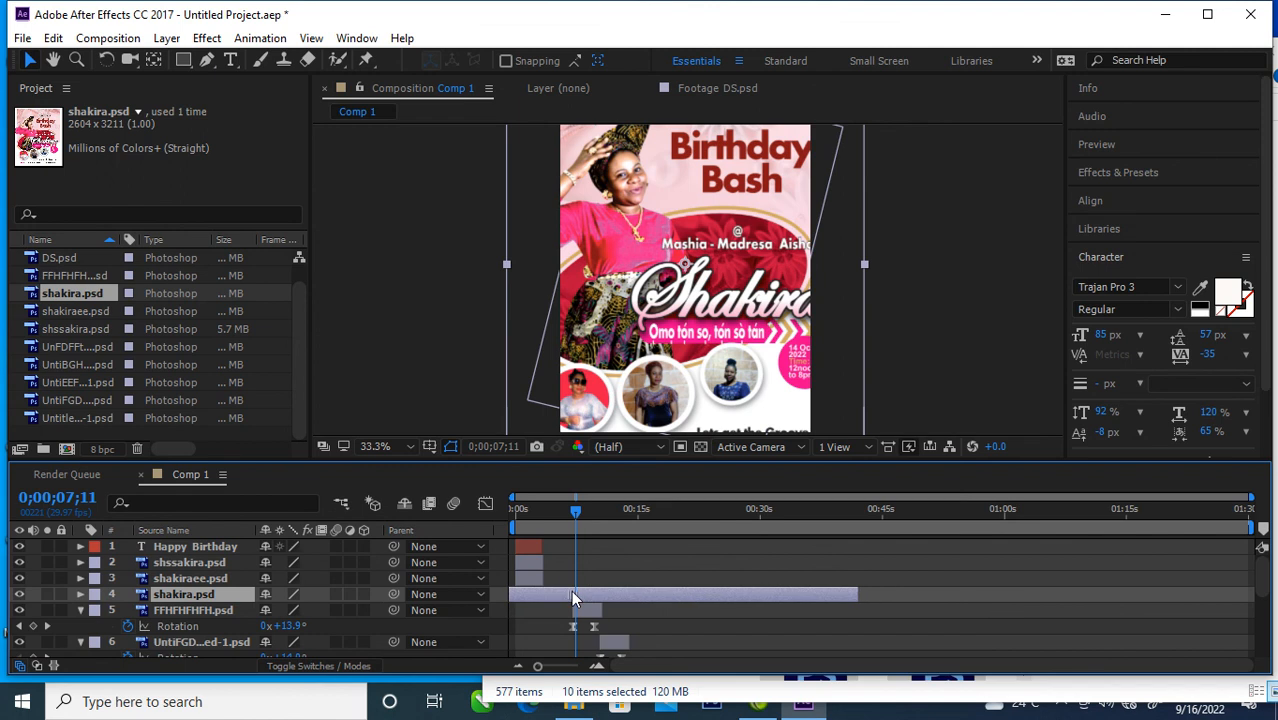
left_click_drag(856, 595, 571, 612)
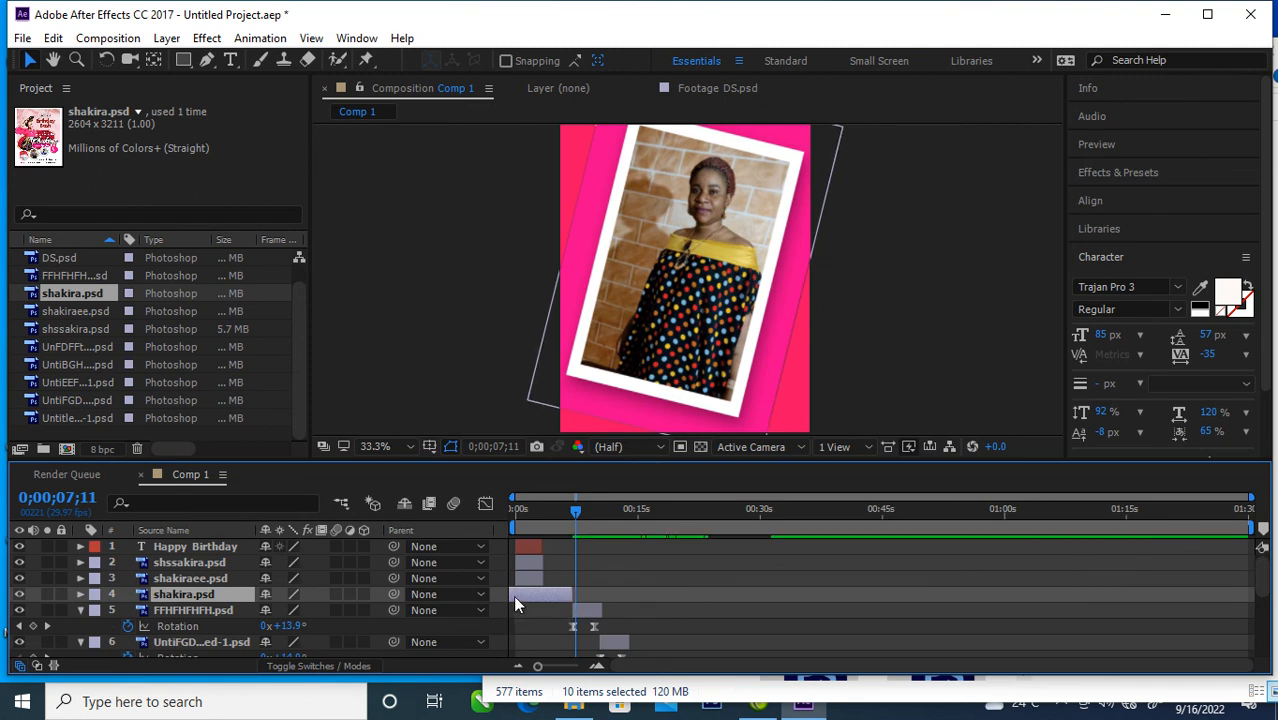
Step: Scale the shakira.psd flyer down at 0;00;05;05 so that it roughly fits the composition frame
mouse_move(569, 506)
left_mouse_down()
mouse_move(537, 516)
mouse_move(560, 520)
left_mouse_up()
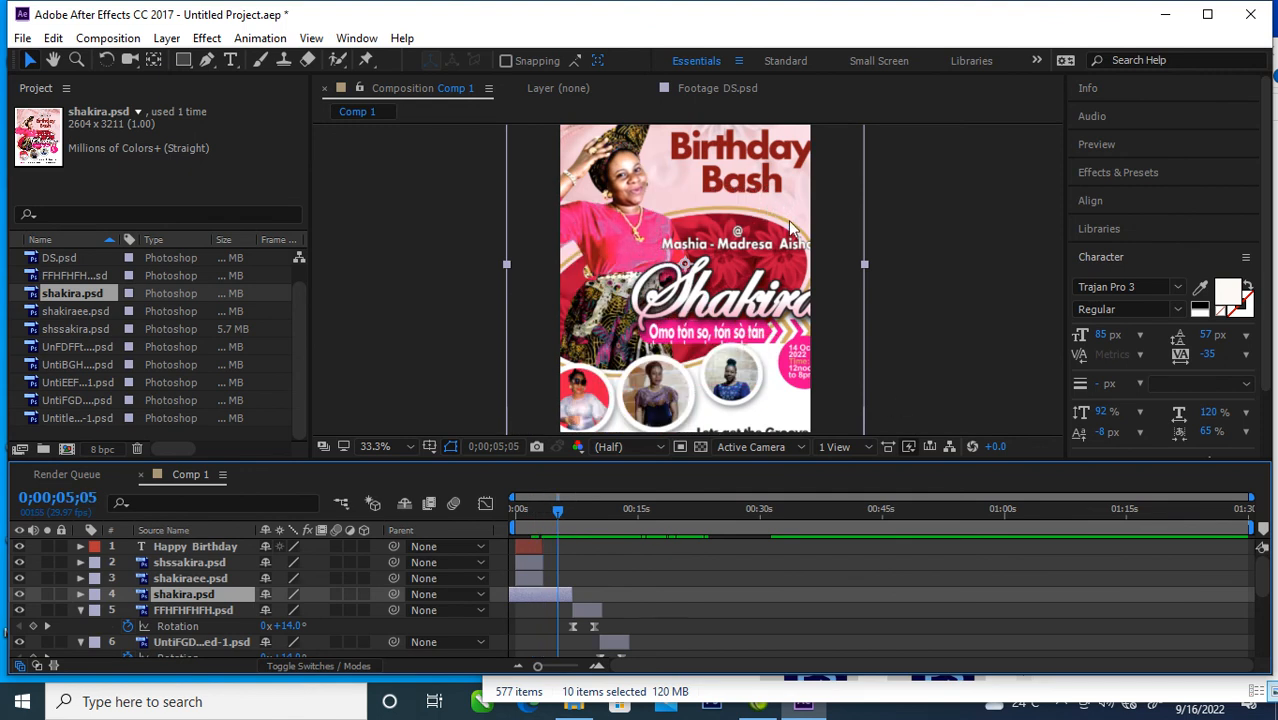
scroll(781, 272, "down", 1)
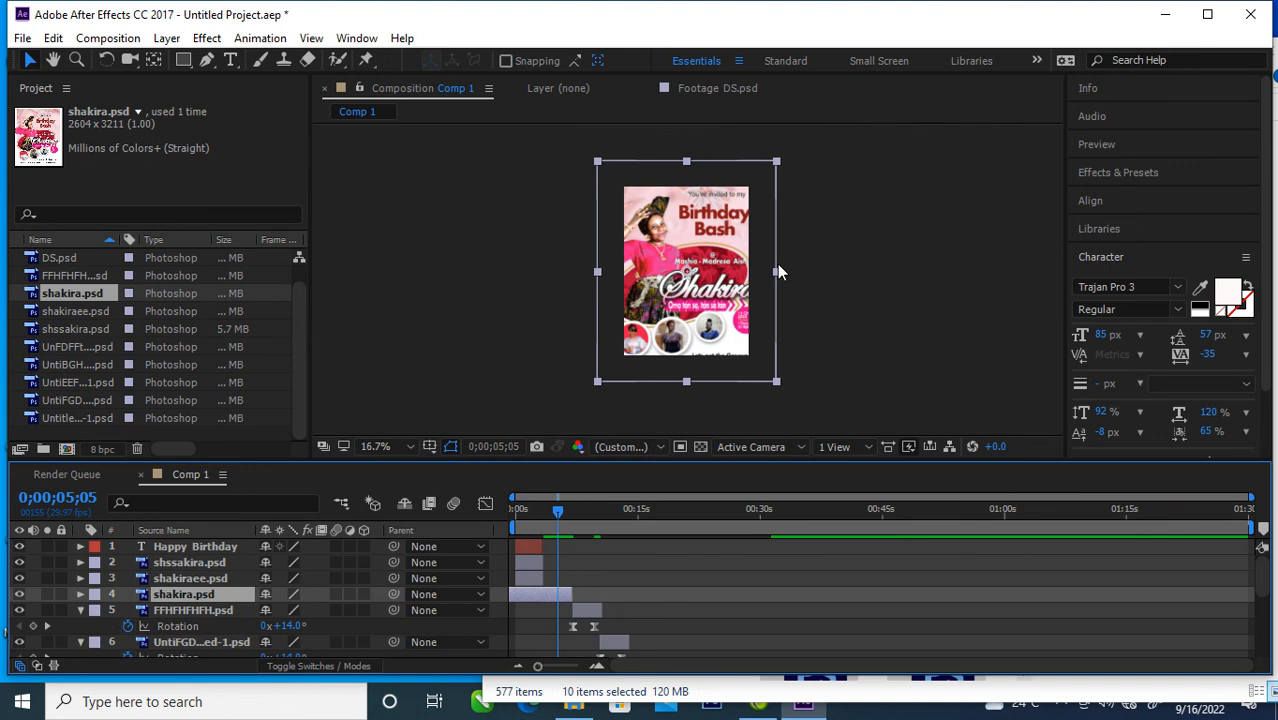
left_click_drag(780, 164, 758, 181)
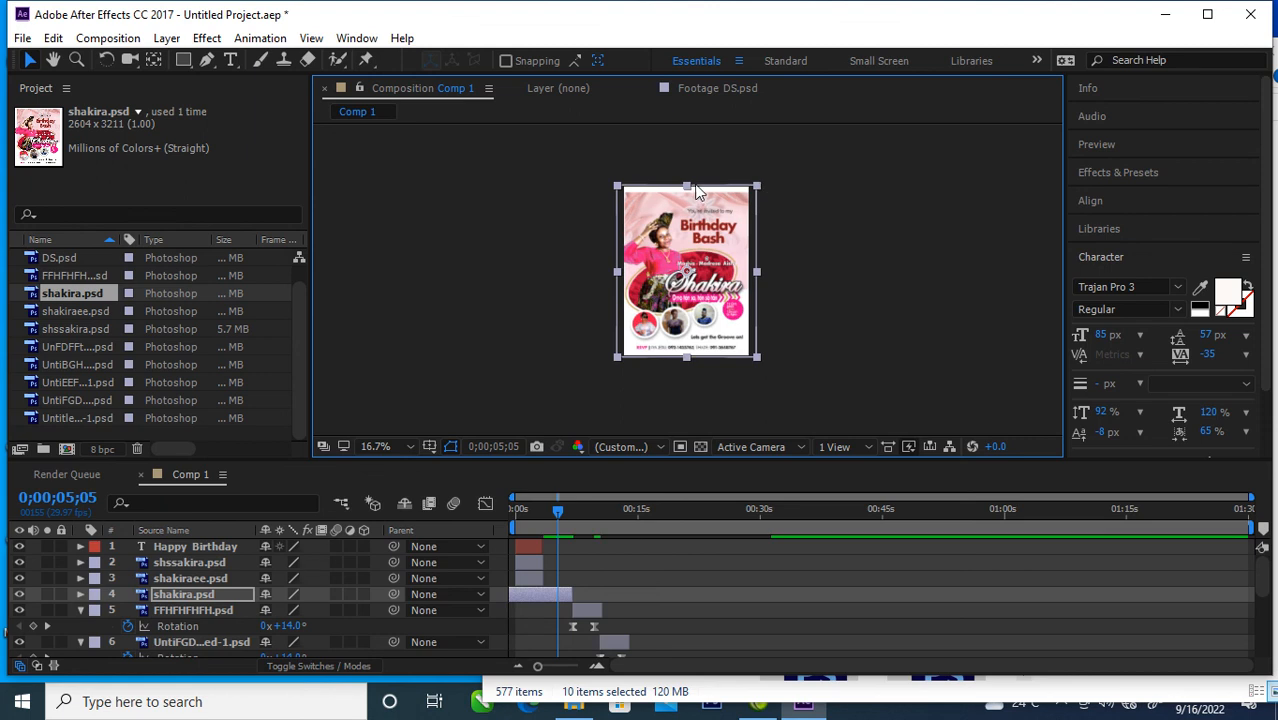
Step: Try to enlarge the shakira.psd flyer and reposition it so that it fills the composition frame
left_click_drag(687, 185, 688, 171)
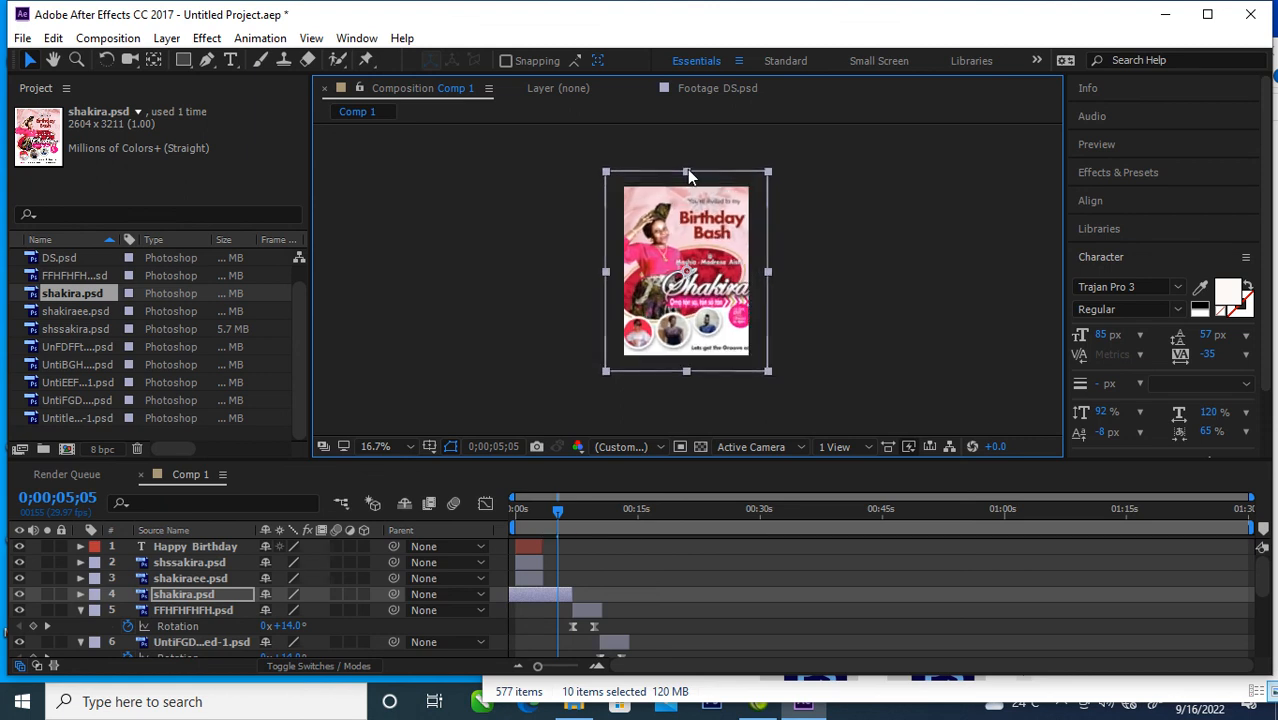
mouse_move(711, 268)
left_mouse_down()
mouse_move(718, 284)
mouse_move(716, 261)
left_mouse_up()
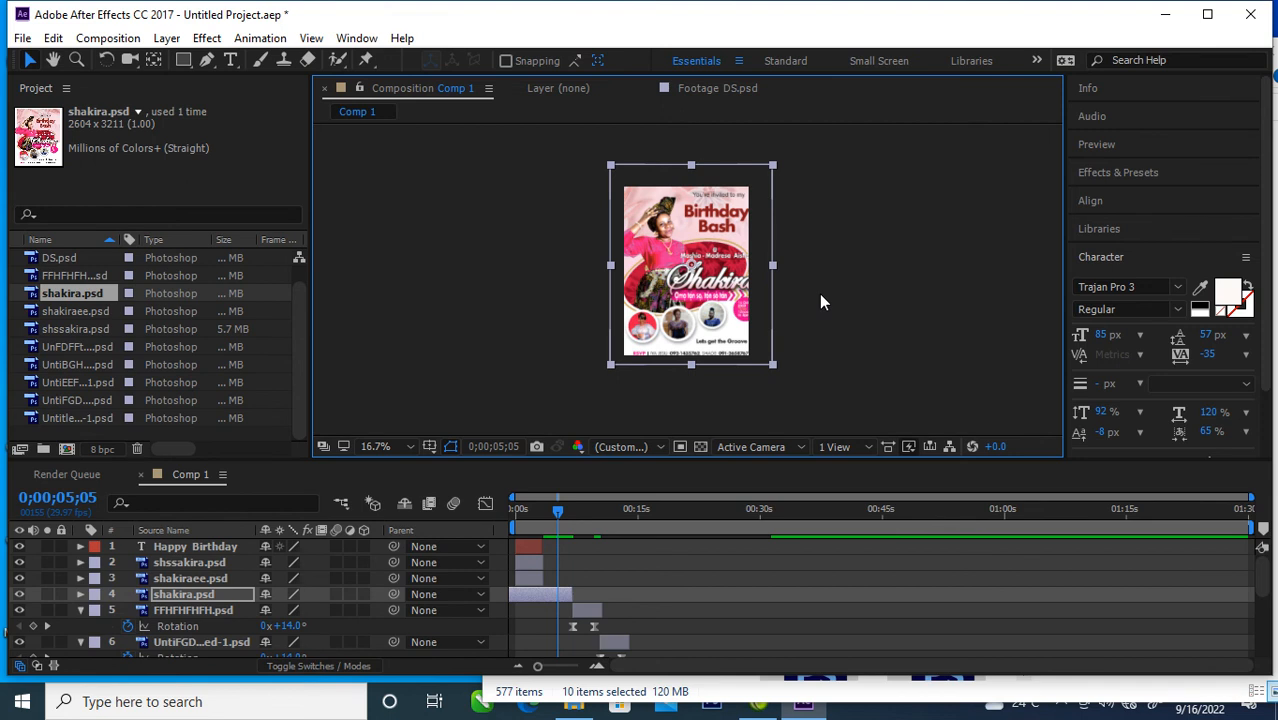
Step: Undo the flyer's scaling, timing and visibility changes and delete the shakira.psd layer from the composition
key("ctrl+z")
key("ctrl+z")
key("space")
key("ctrl+z")
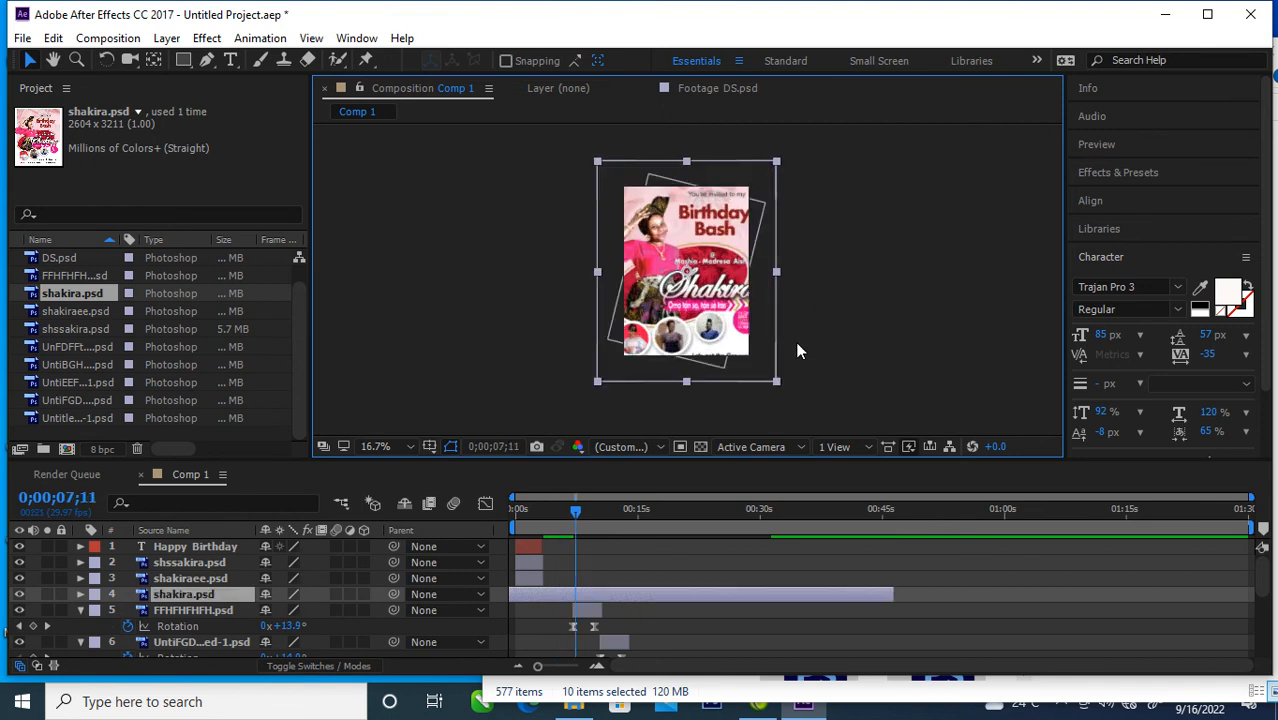
key("ctrl+z")
key("ctrl+z")
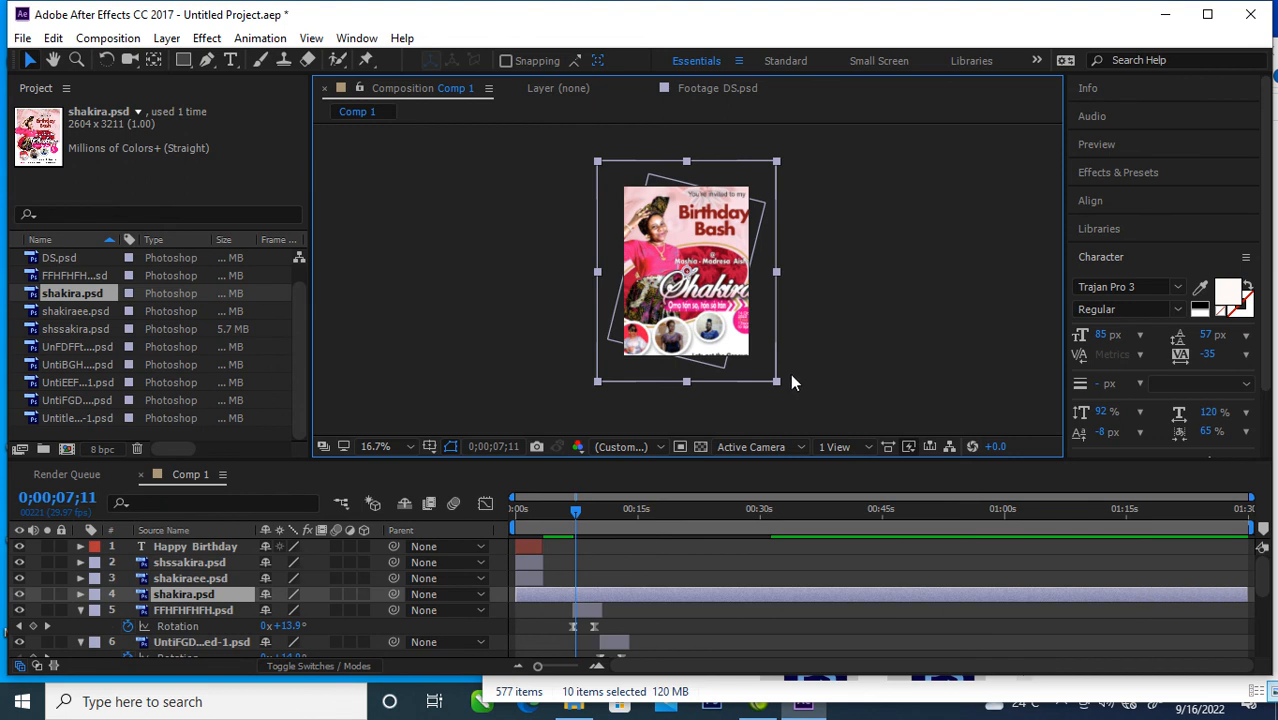
key("ctrl+z")
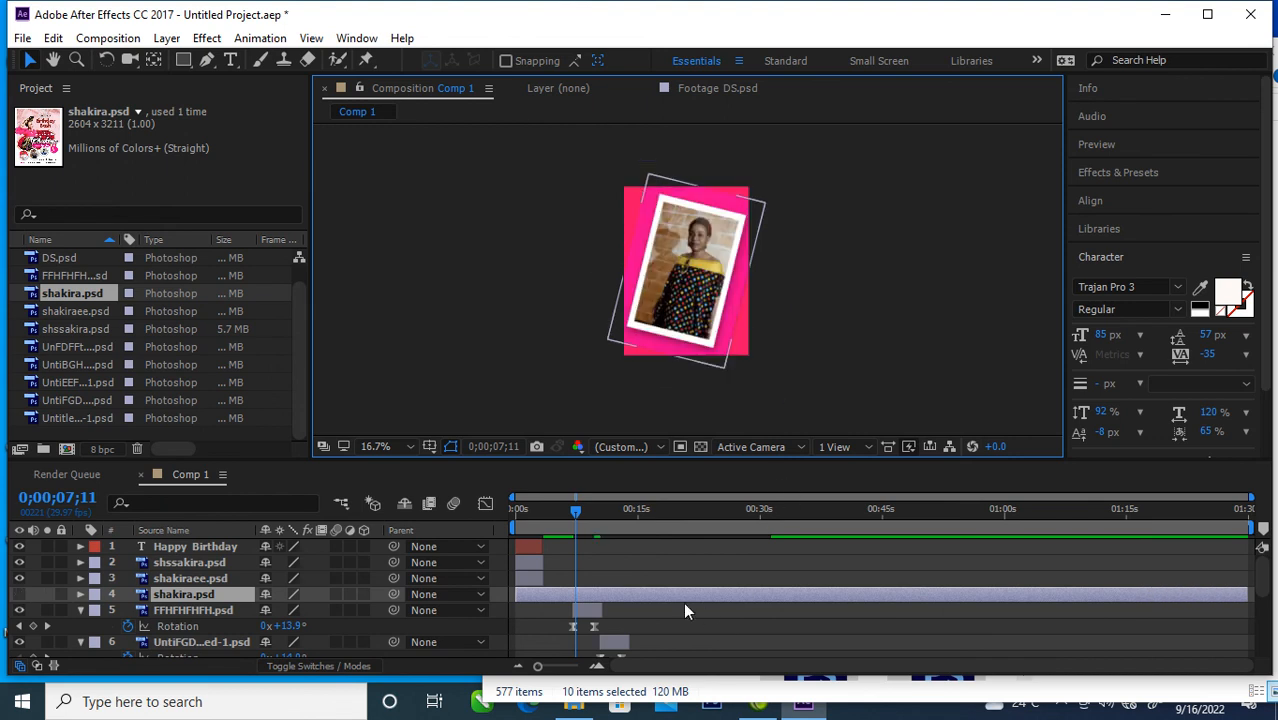
left_click(641, 598)
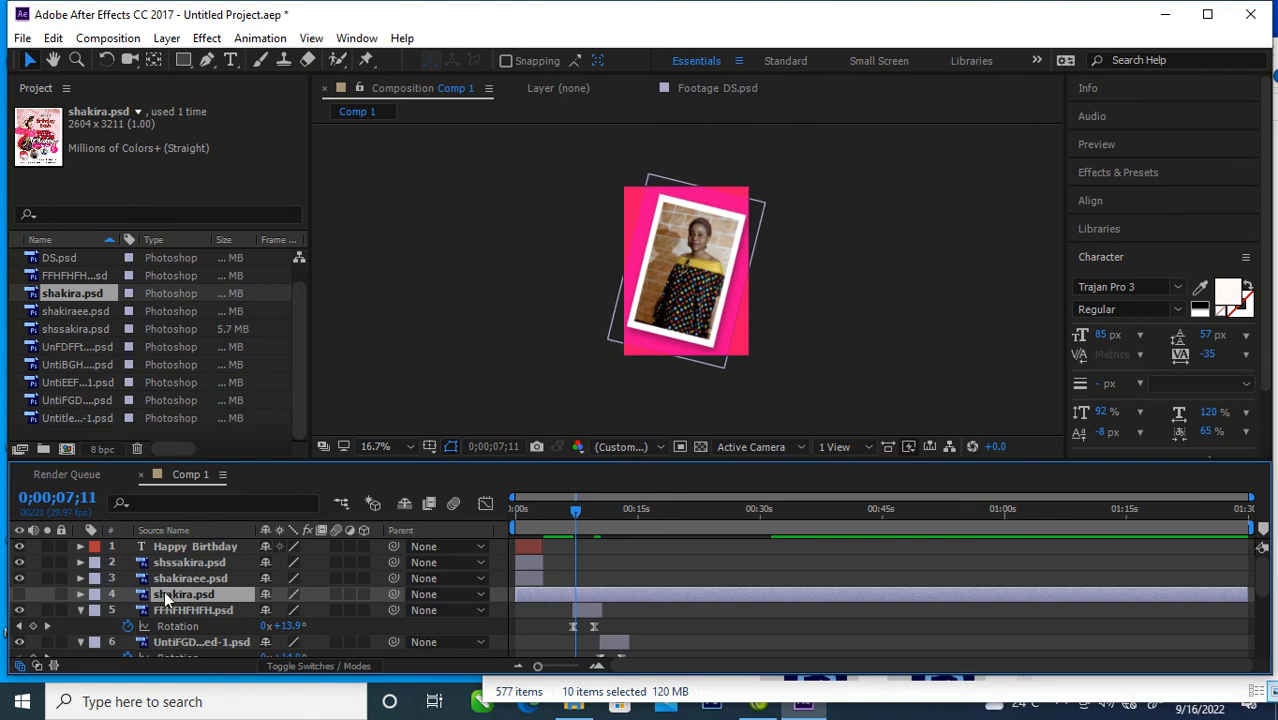
key("Delete")
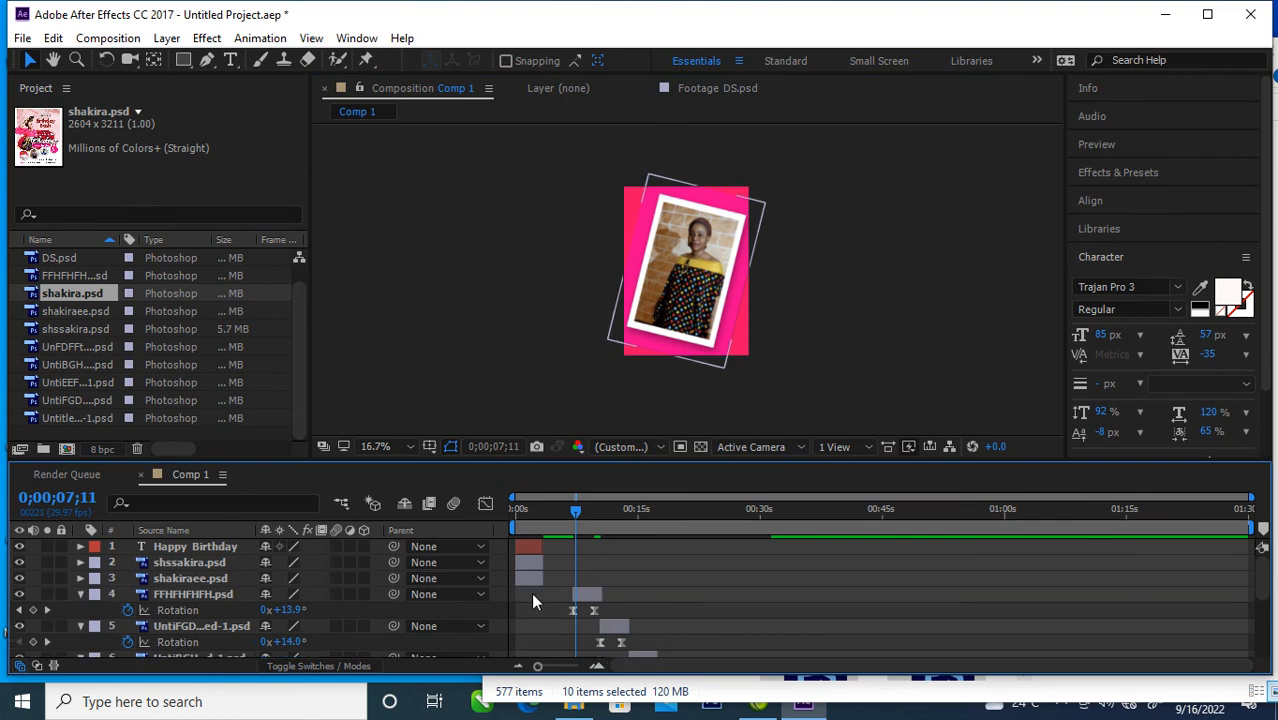
Step: Shift all the rotating photo layers, FFHFHFHFH.psd through DS.psd, earlier together so the first one starts where the opening layers end
left_click(590, 597)
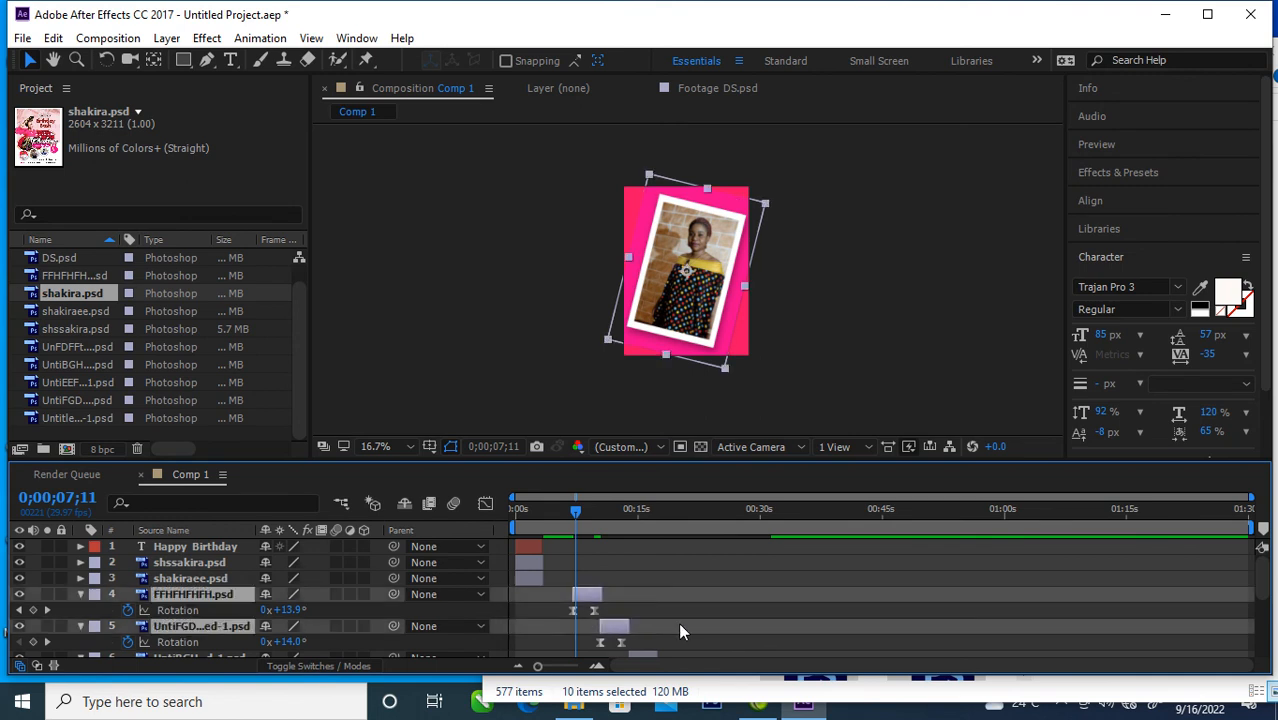
scroll(678, 622, "down", 2)
left_click(640, 564, "shift")
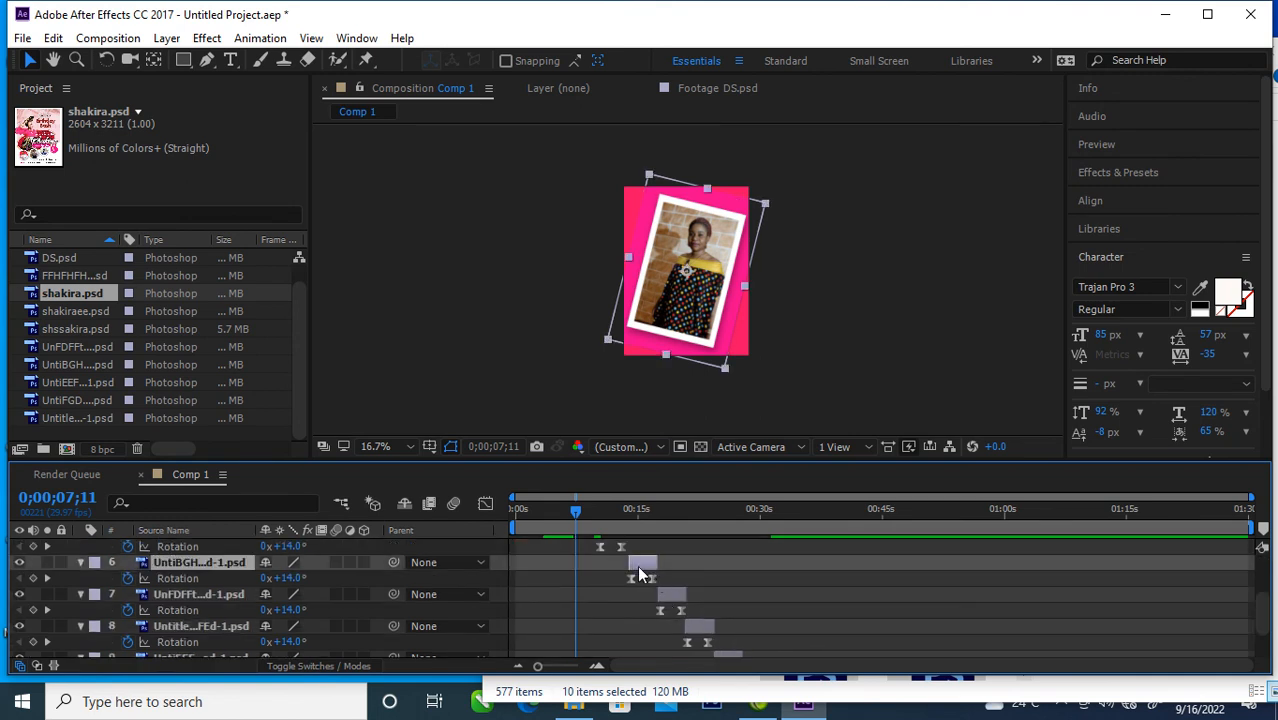
left_click(672, 595, "shift")
left_click(702, 626, "shift")
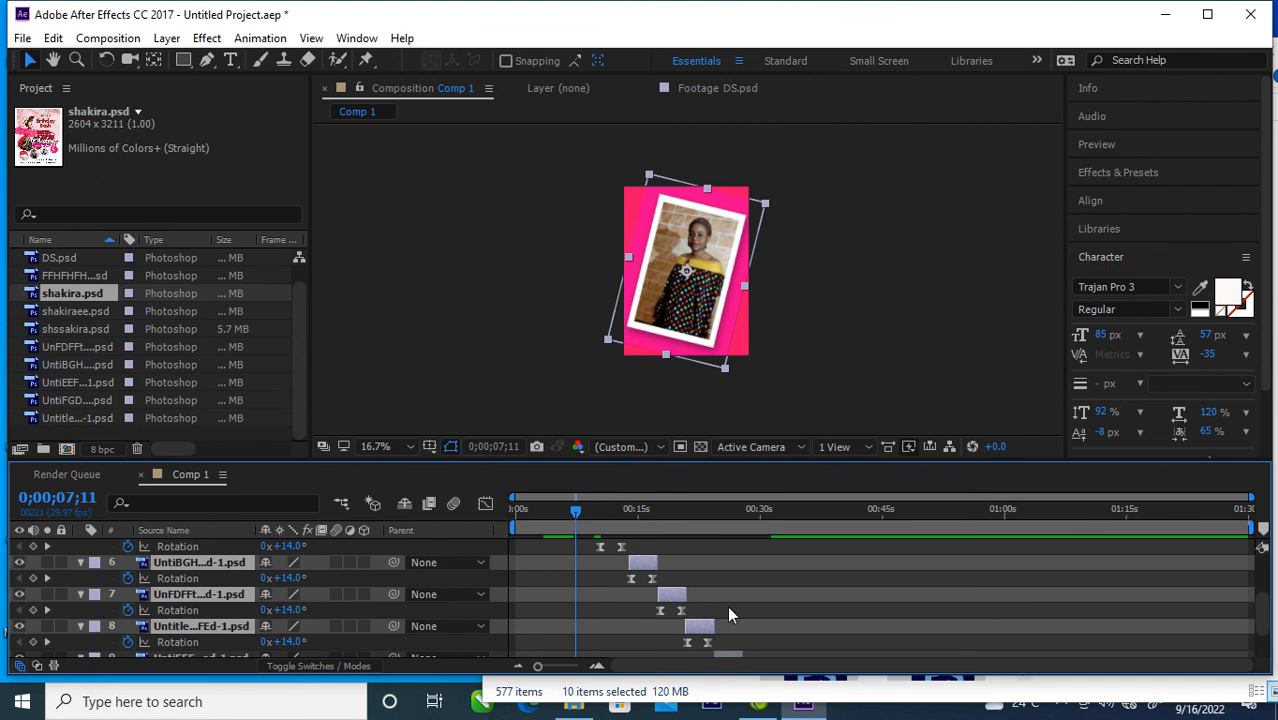
scroll(727, 607, "down", 1)
left_click(729, 609, "shift")
left_click(755, 641, "shift")
scroll(752, 636, "up", 3)
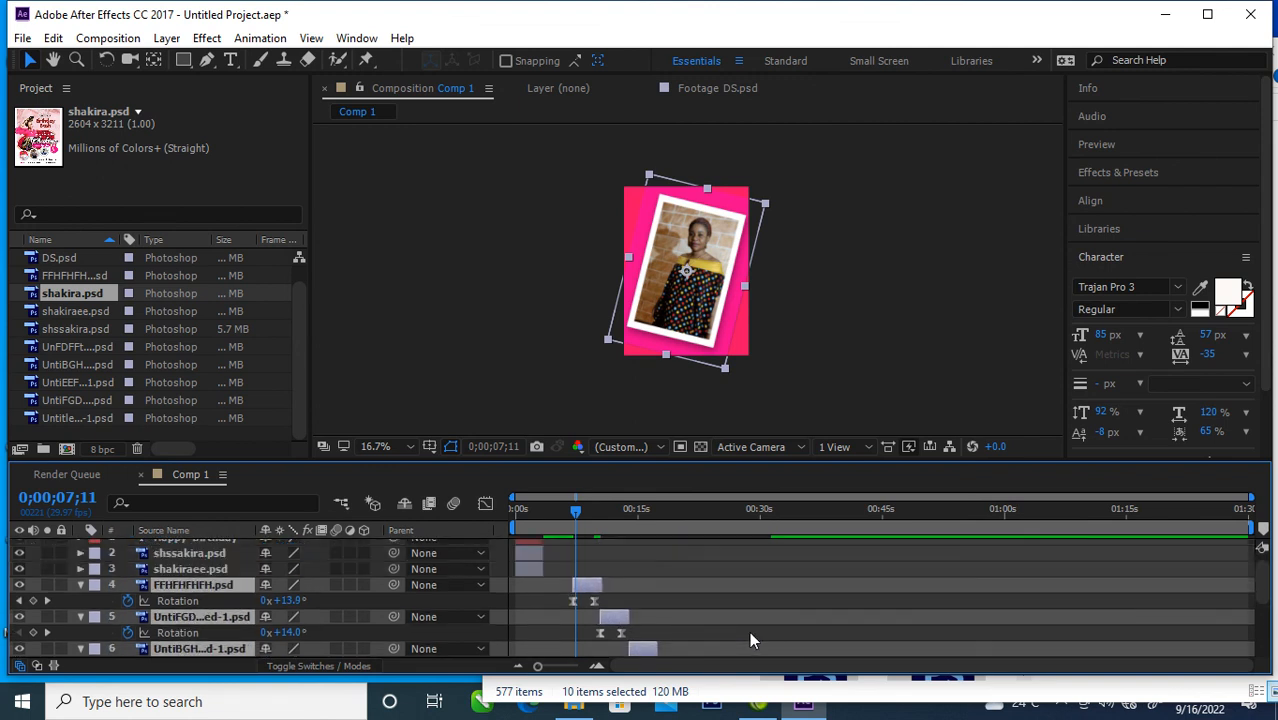
left_click_drag(588, 594, 558, 594)
Step: Return to 0;00;00;00 and shorten the work area so it ends with the DS.psd layer
left_click_drag(576, 514, 486, 538)
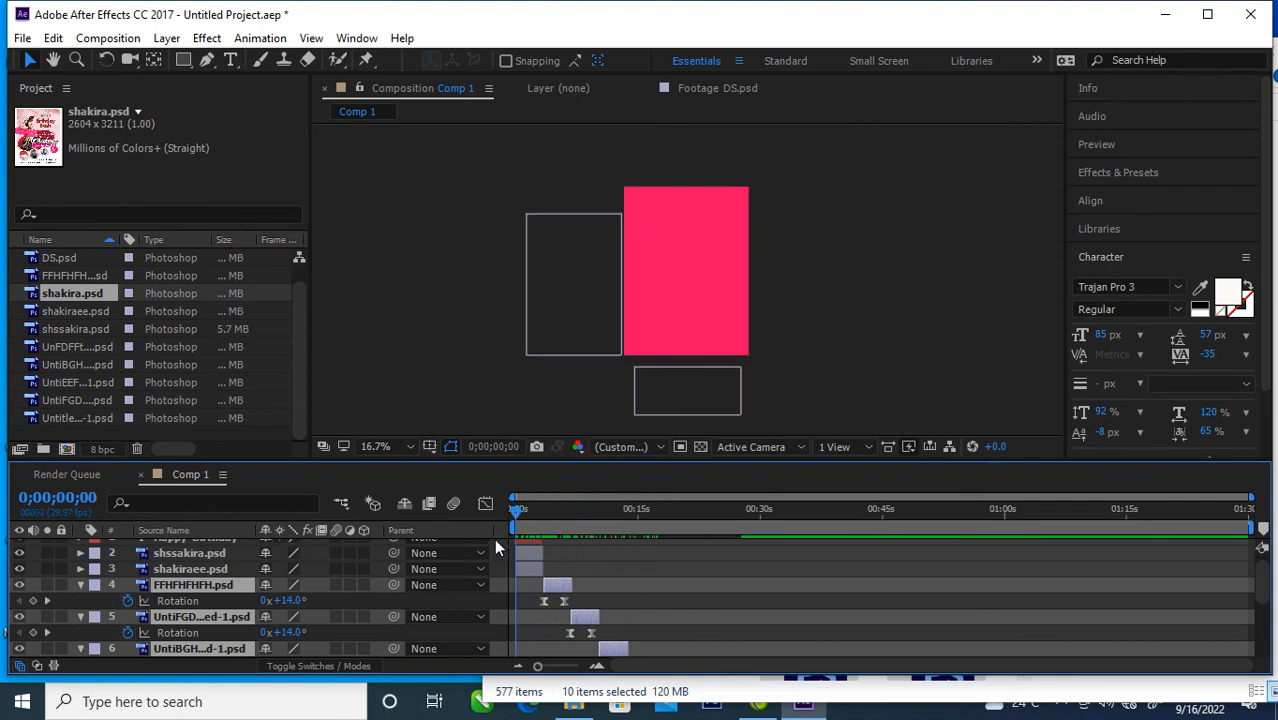
mouse_move(1249, 527)
left_mouse_down()
mouse_move(672, 550)
mouse_move(720, 558)
left_mouse_up()
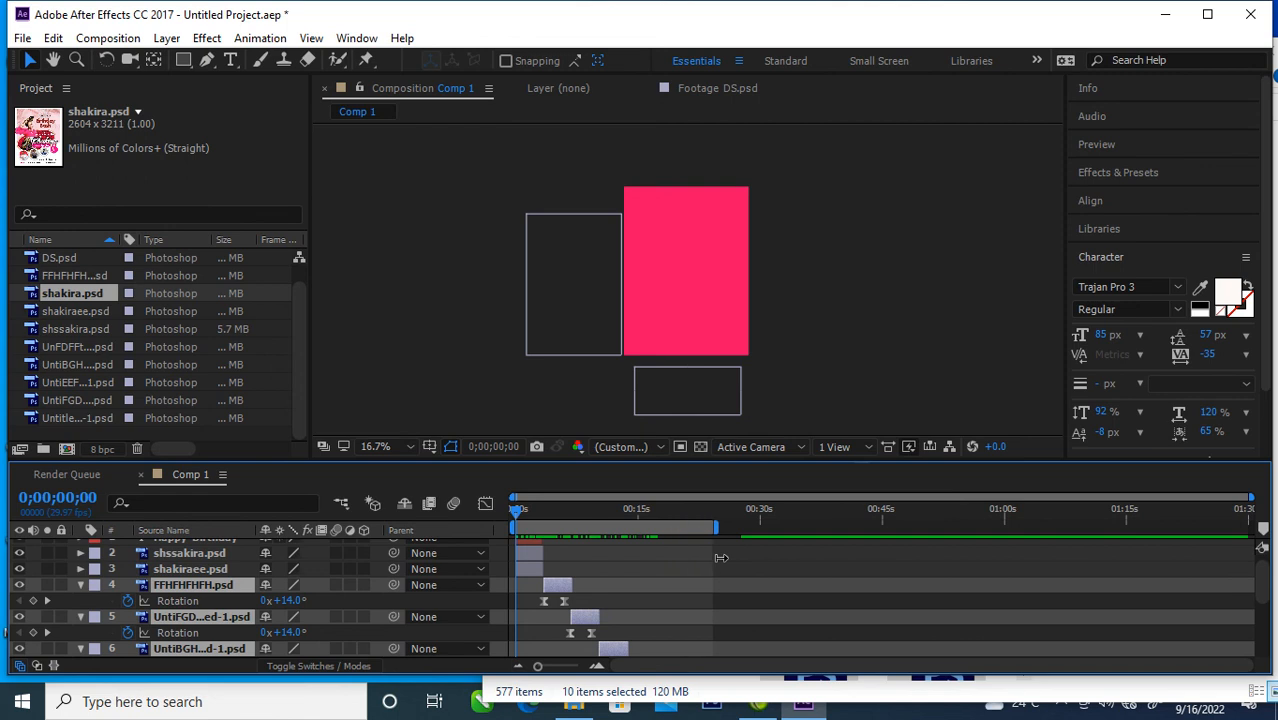
scroll(660, 629, "down", 3)
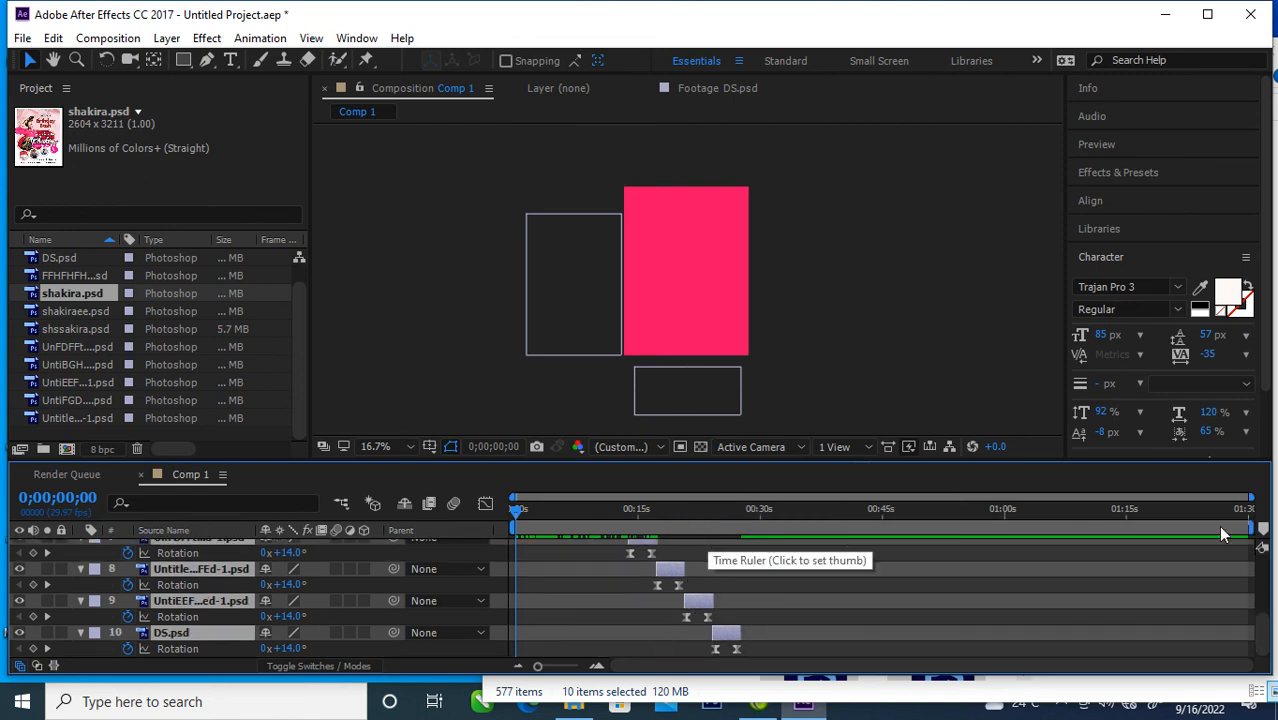
left_click_drag(1250, 529, 746, 545)
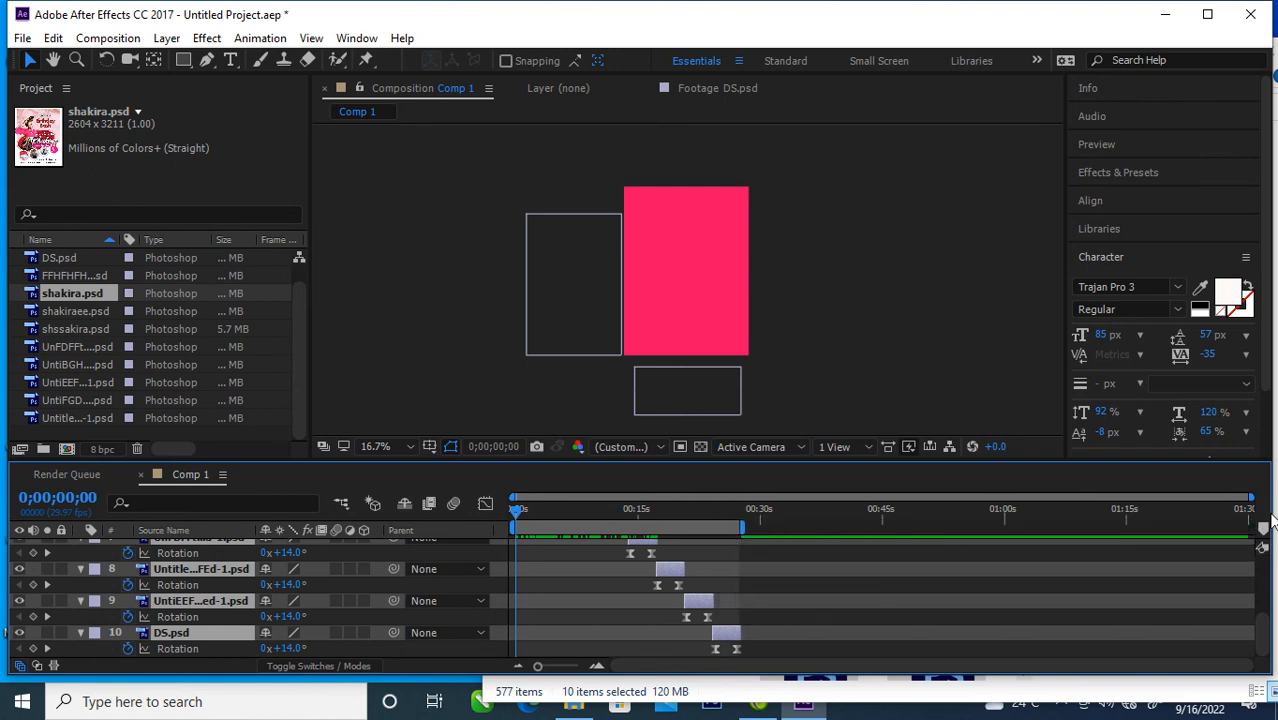
Step: Collapse the Rotation properties of all the selected photo layers
left_click_drag(1250, 497, 922, 503)
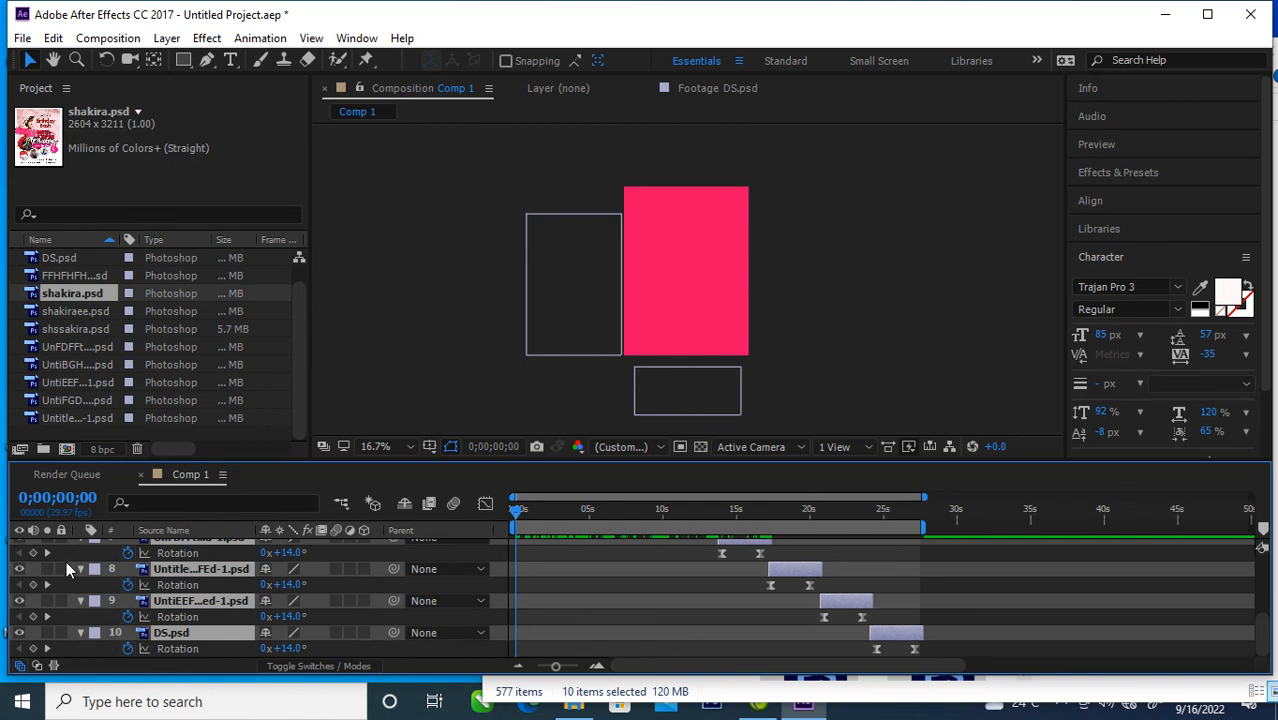
scroll(101, 577, "up", 3)
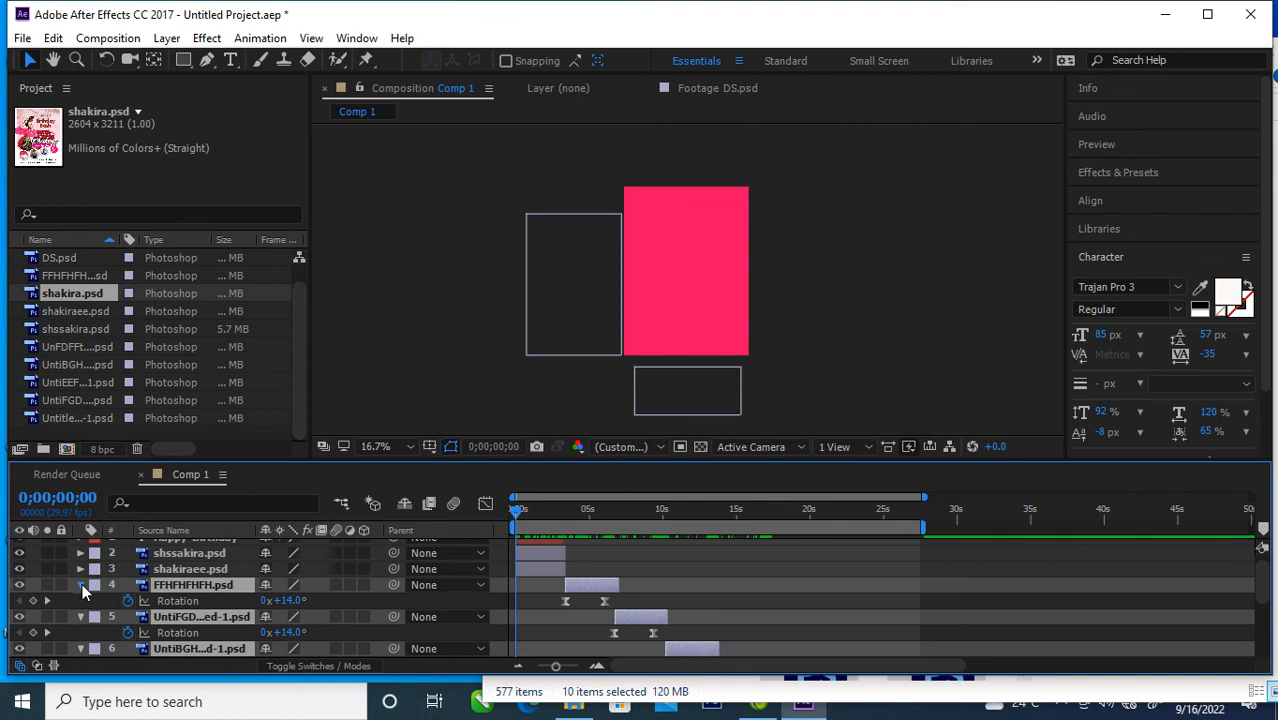
left_click(82, 586)
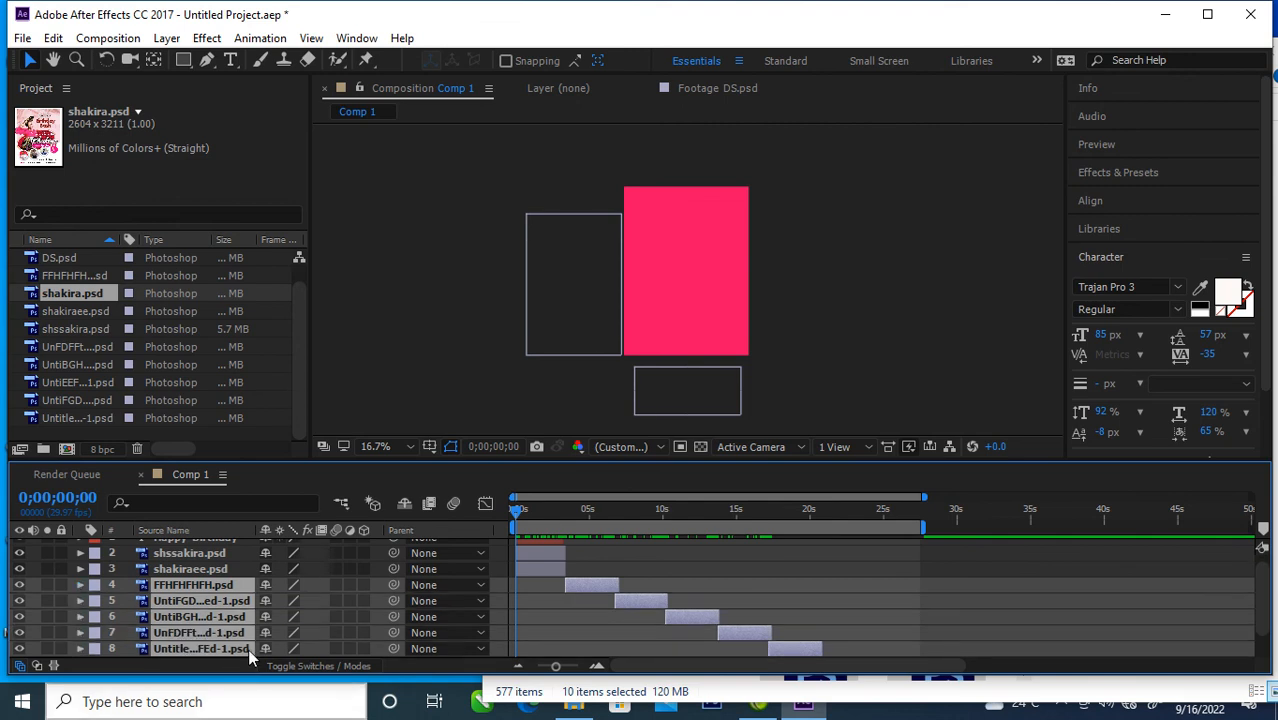
Step: Add the "Royalty Free - Hero Theme [Sting]" audio file from the Downloads folder to the composition
left_click(576, 706)
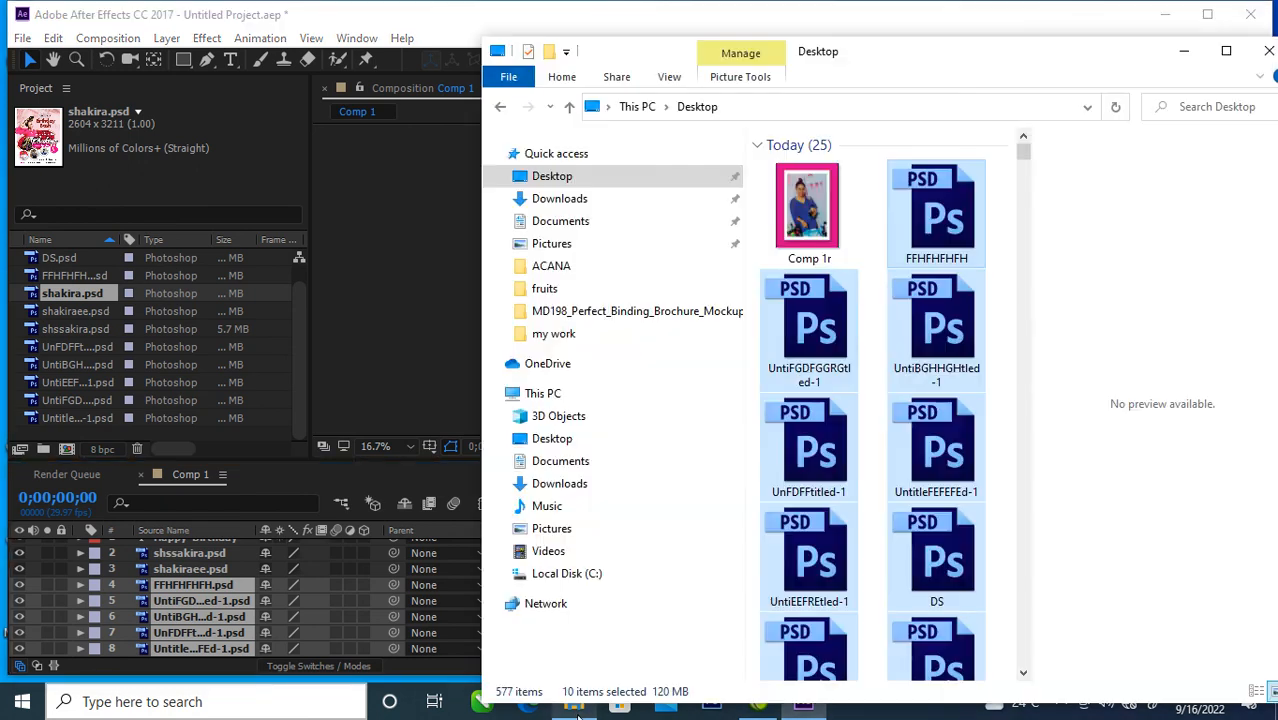
left_click(560, 200)
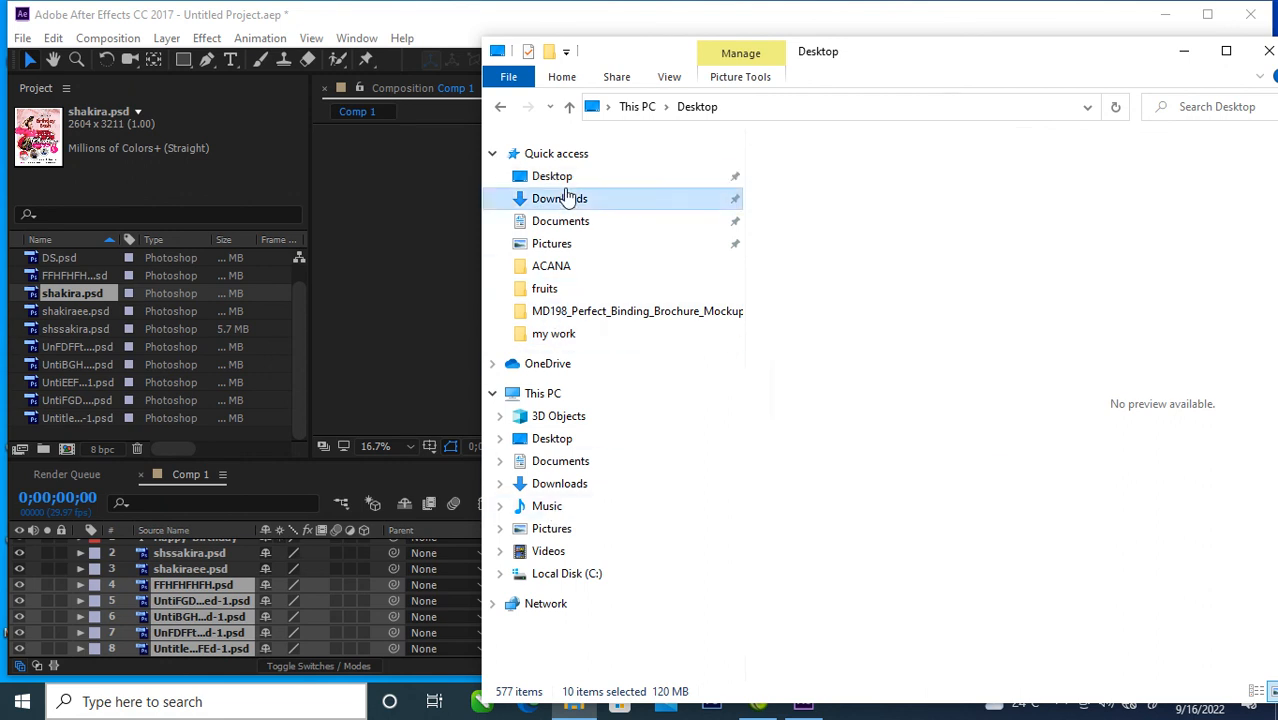
left_click_drag(1025, 158, 1023, 540)
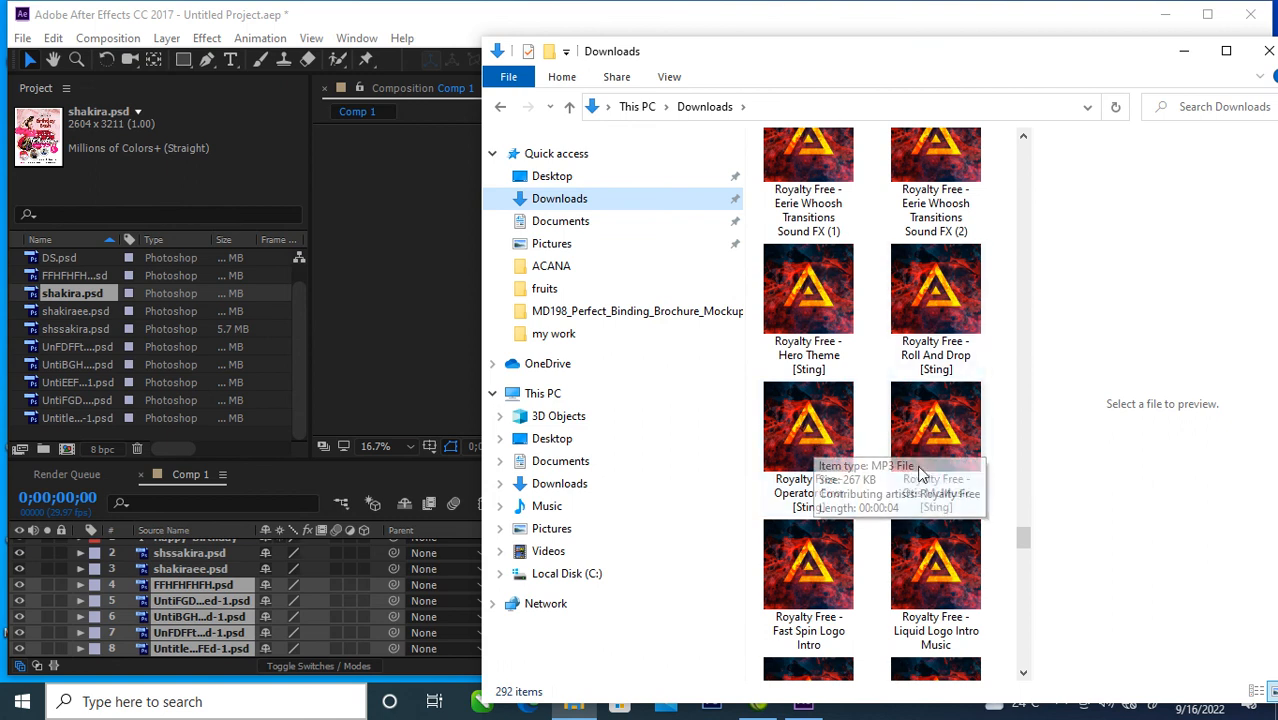
left_click_drag(820, 306, 174, 606)
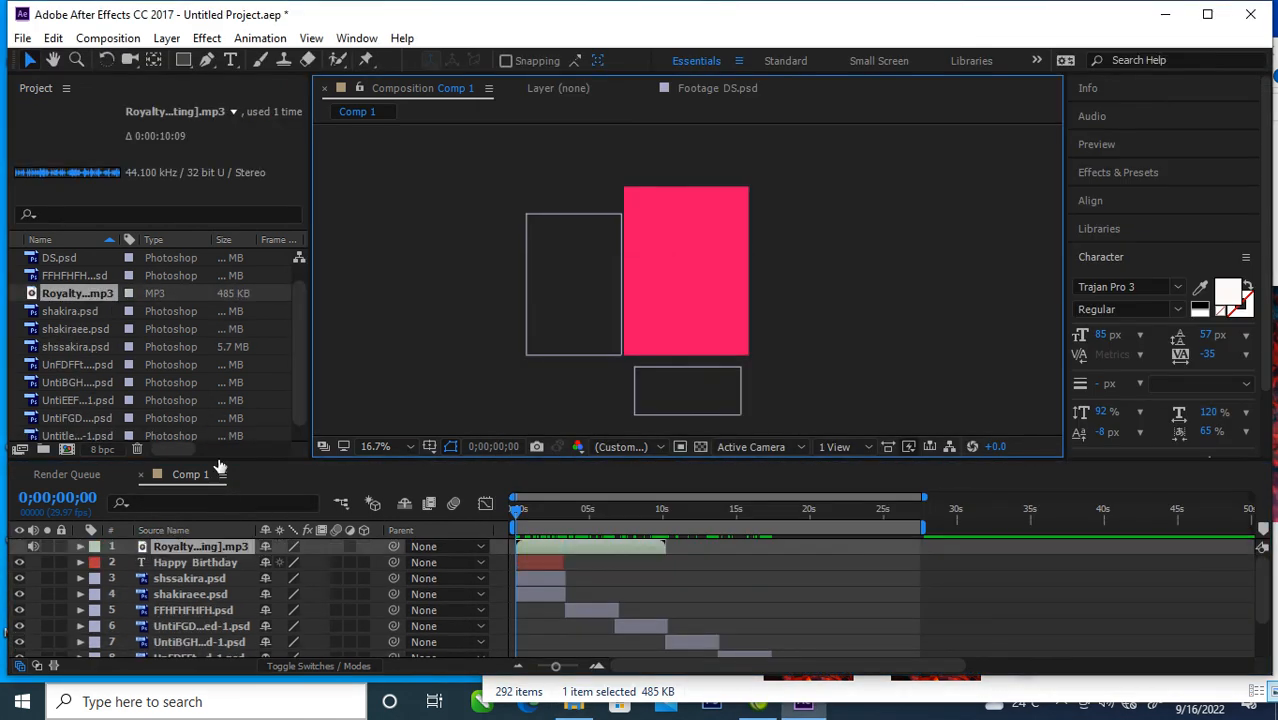
Step: Add a second copy of the Hero Theme audio to Comp 1 and place it below the DS.psd layer
left_click_drag(84, 296, 192, 600)
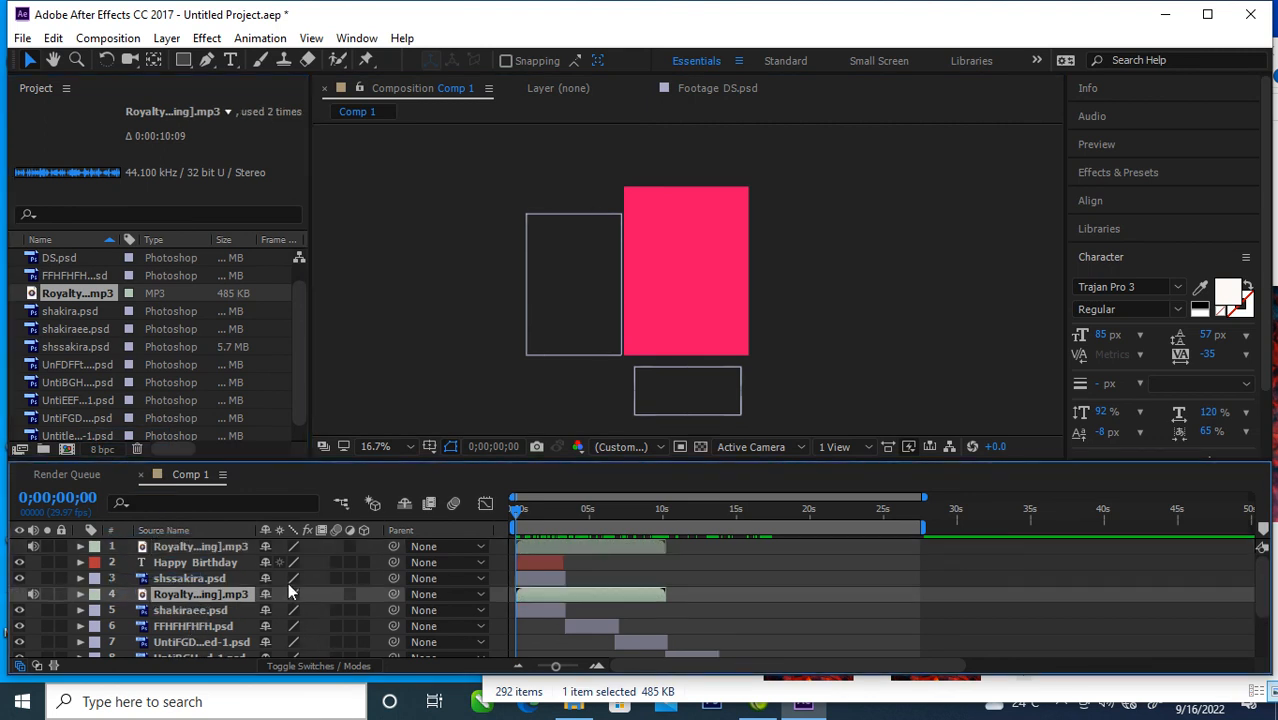
scroll(287, 592, "down", 1)
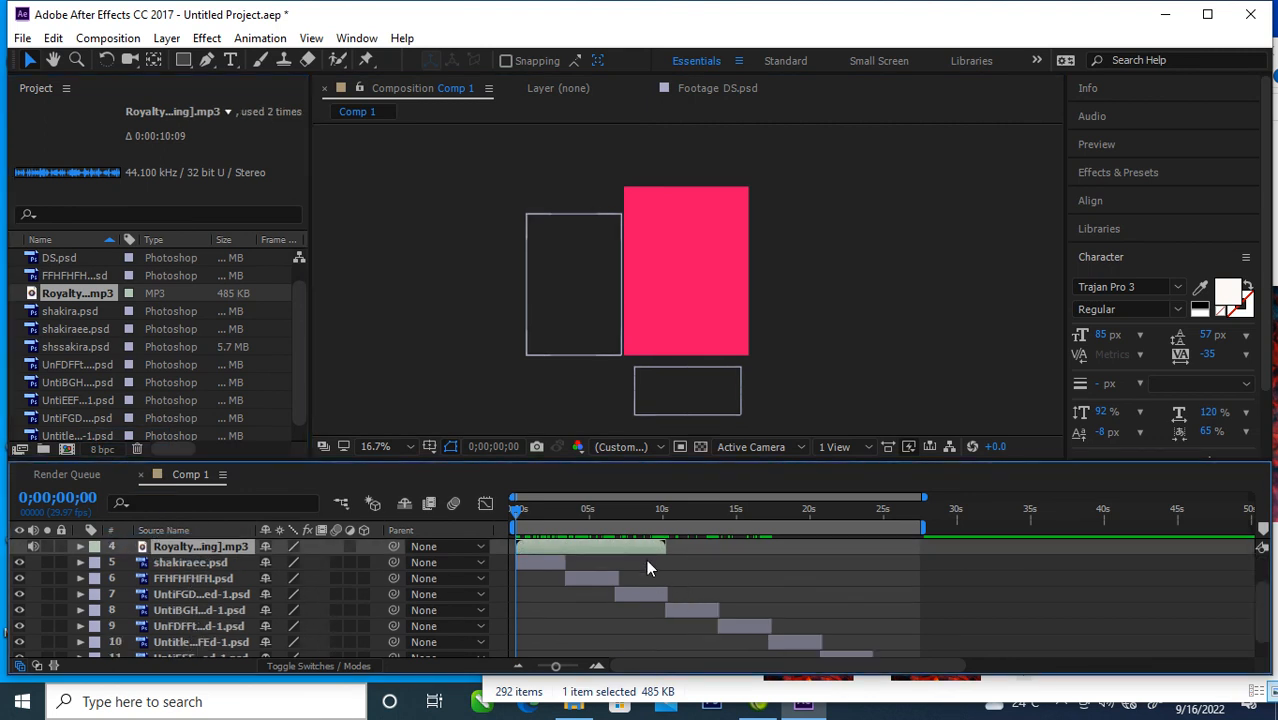
left_click(648, 593)
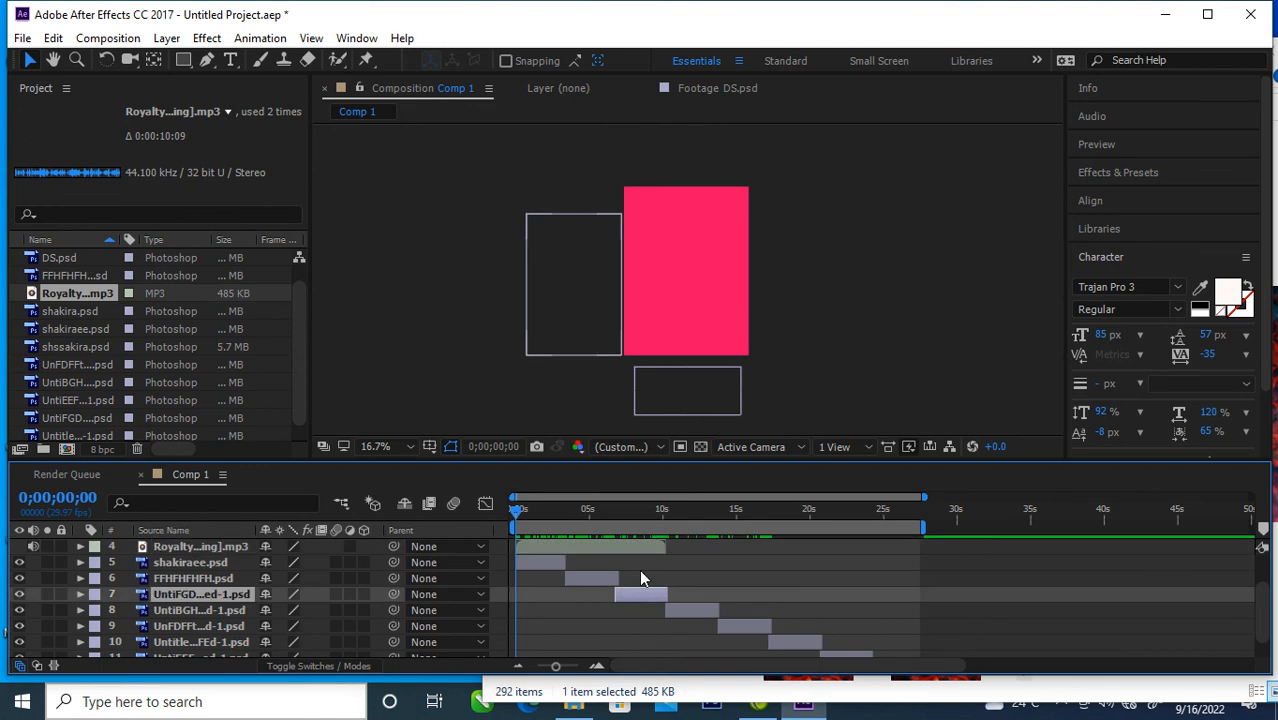
left_click(644, 547)
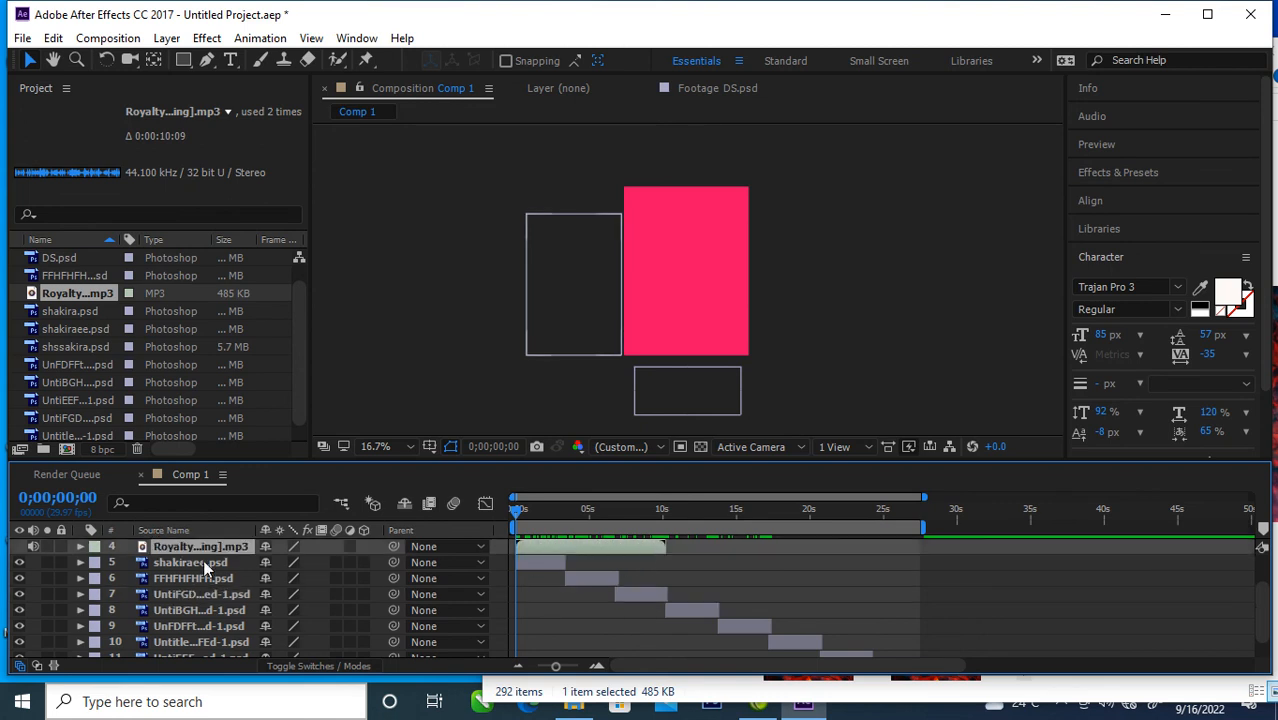
left_click_drag(188, 552, 217, 664)
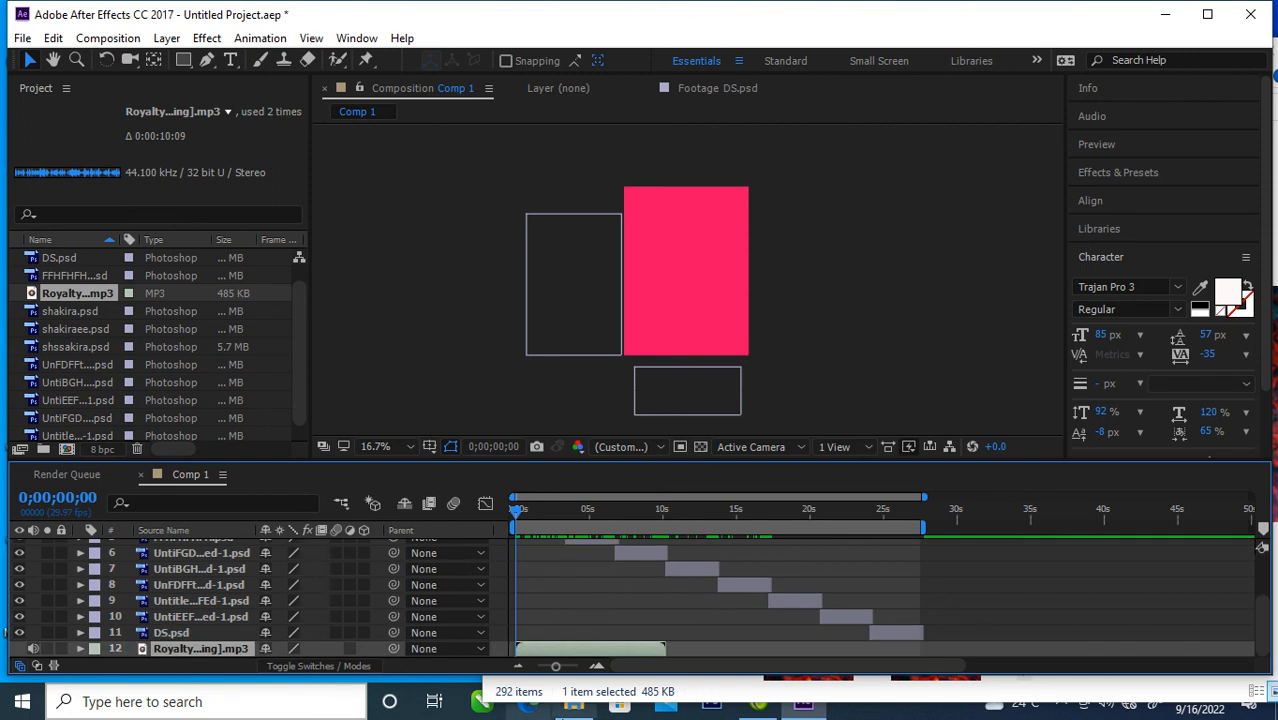
Step: Add the "Royalty Free - Foreign Land [Sting]" audio file from the Downloads folder to the composition
left_click(573, 703)
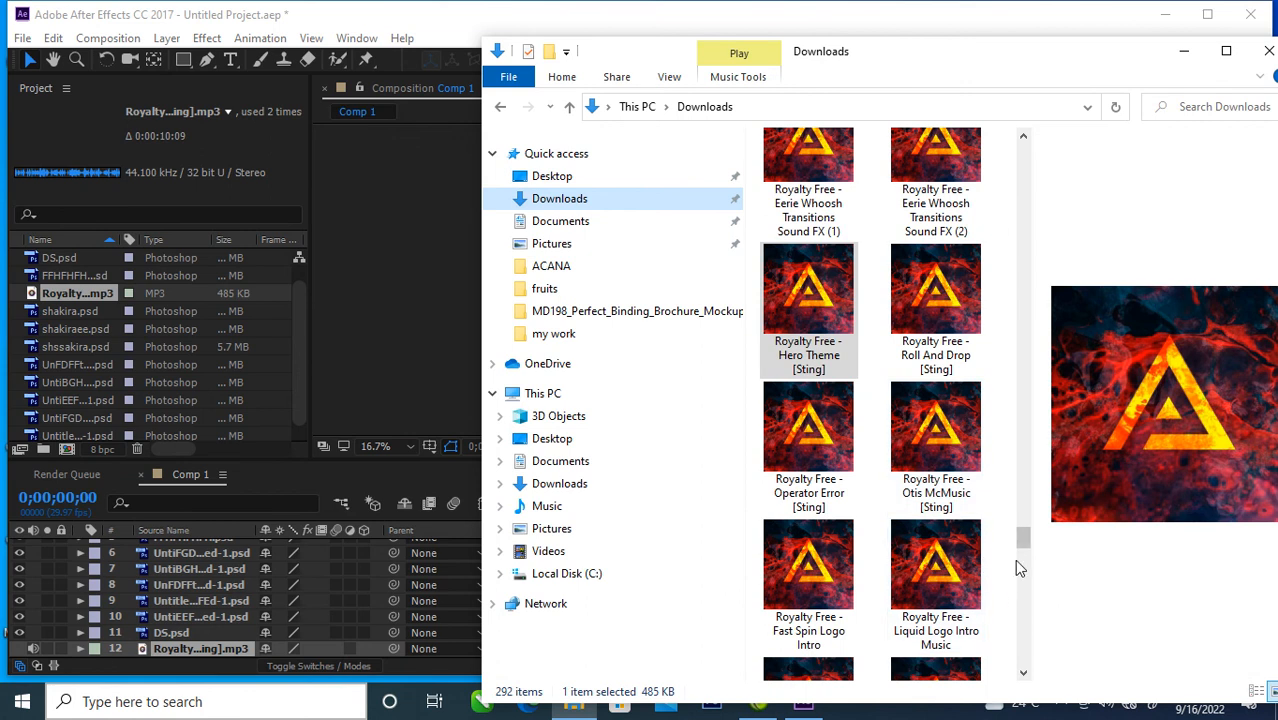
left_click_drag(1021, 538, 1021, 560)
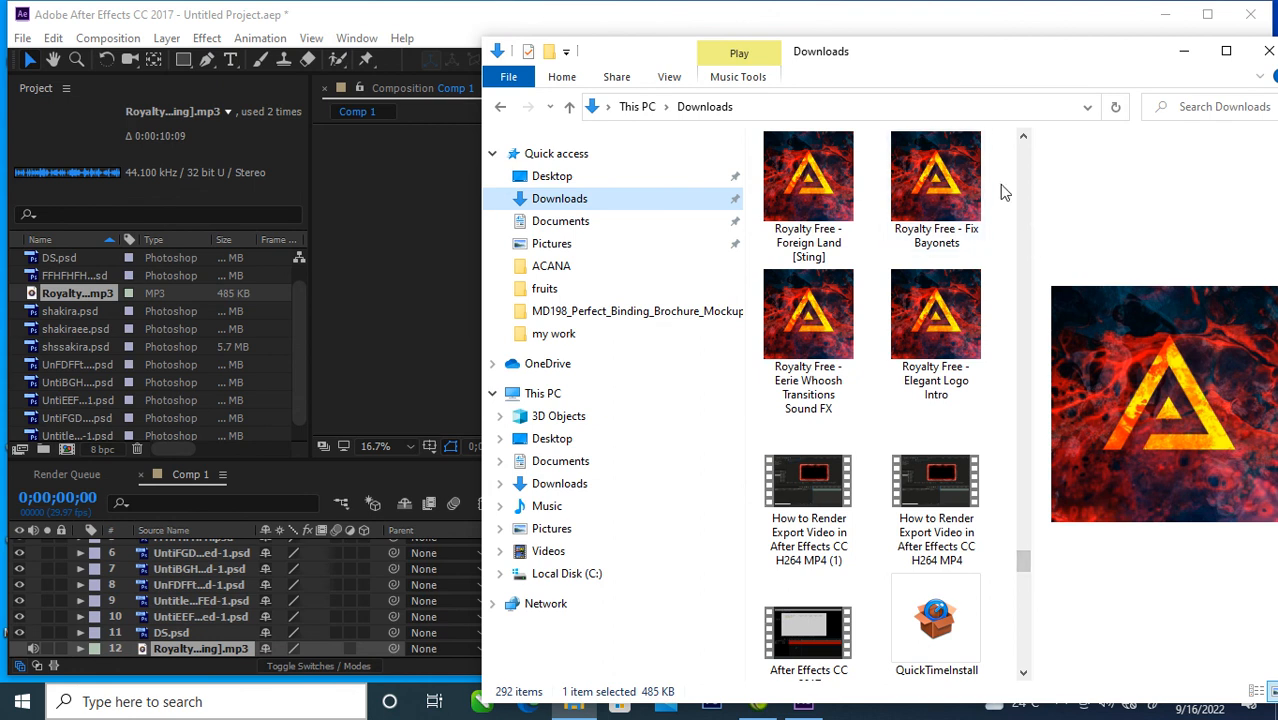
left_click_drag(818, 205, 210, 645)
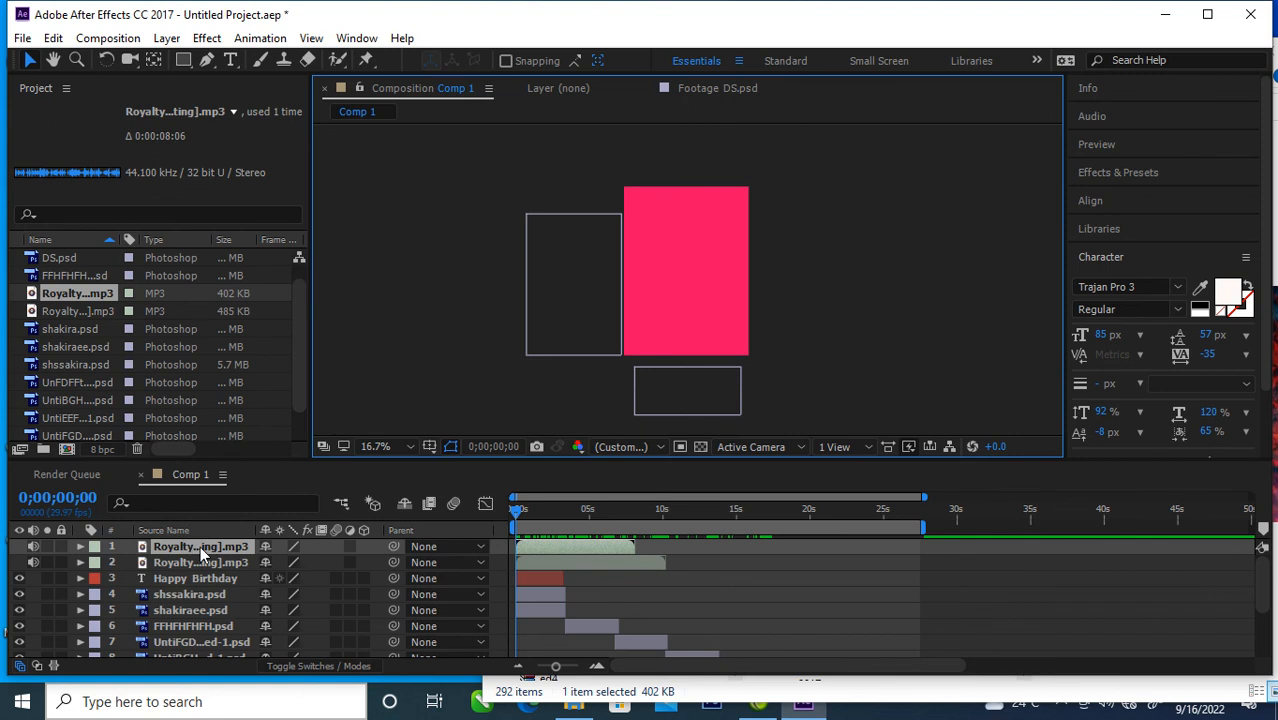
Step: Move the Foreign Land audio layer to the end of the layer stack and shift its start to where the Hero Theme audio ends
left_click_drag(200, 549, 210, 638)
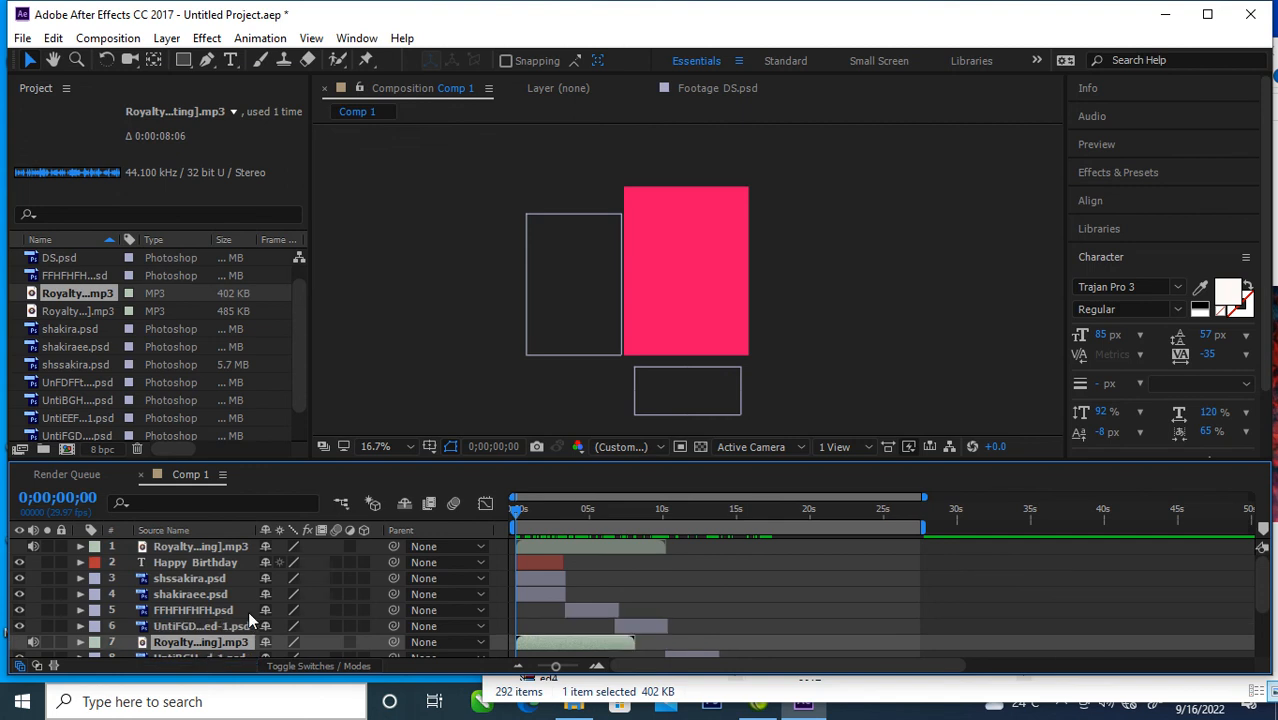
scroll(248, 611, "down", 3)
left_click_drag(214, 552, 215, 649)
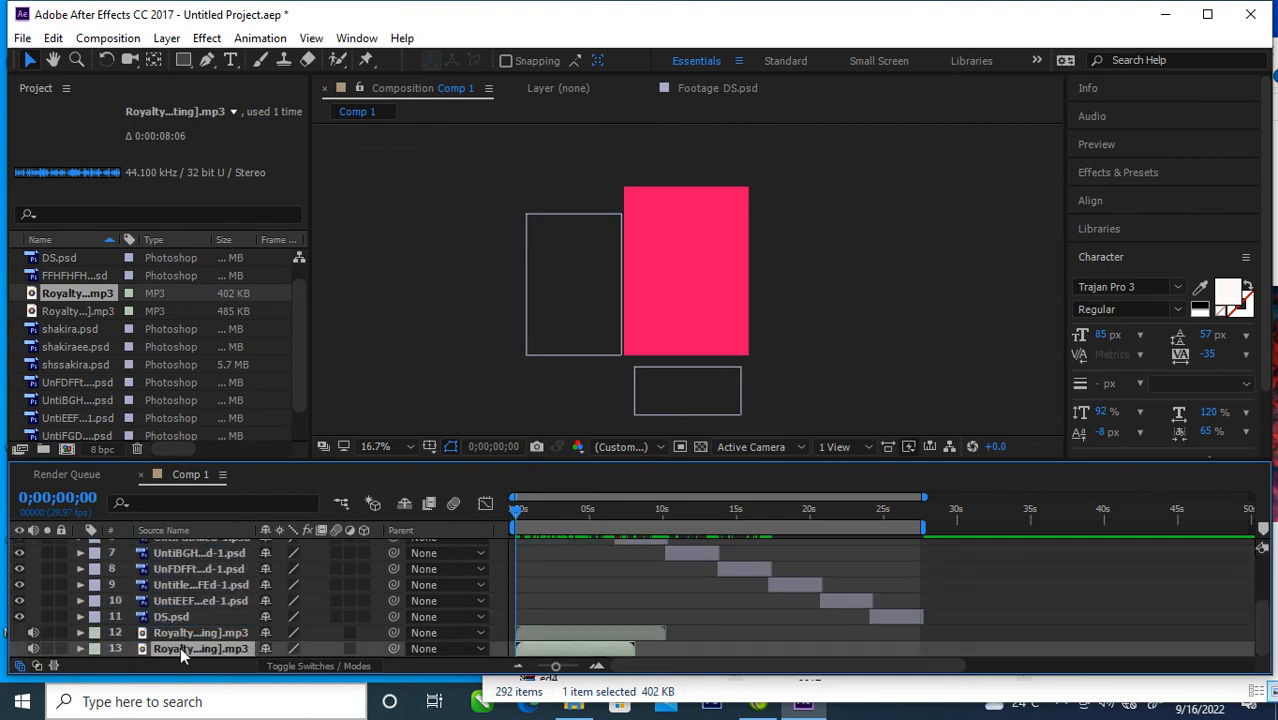
left_click_drag(576, 652, 727, 660)
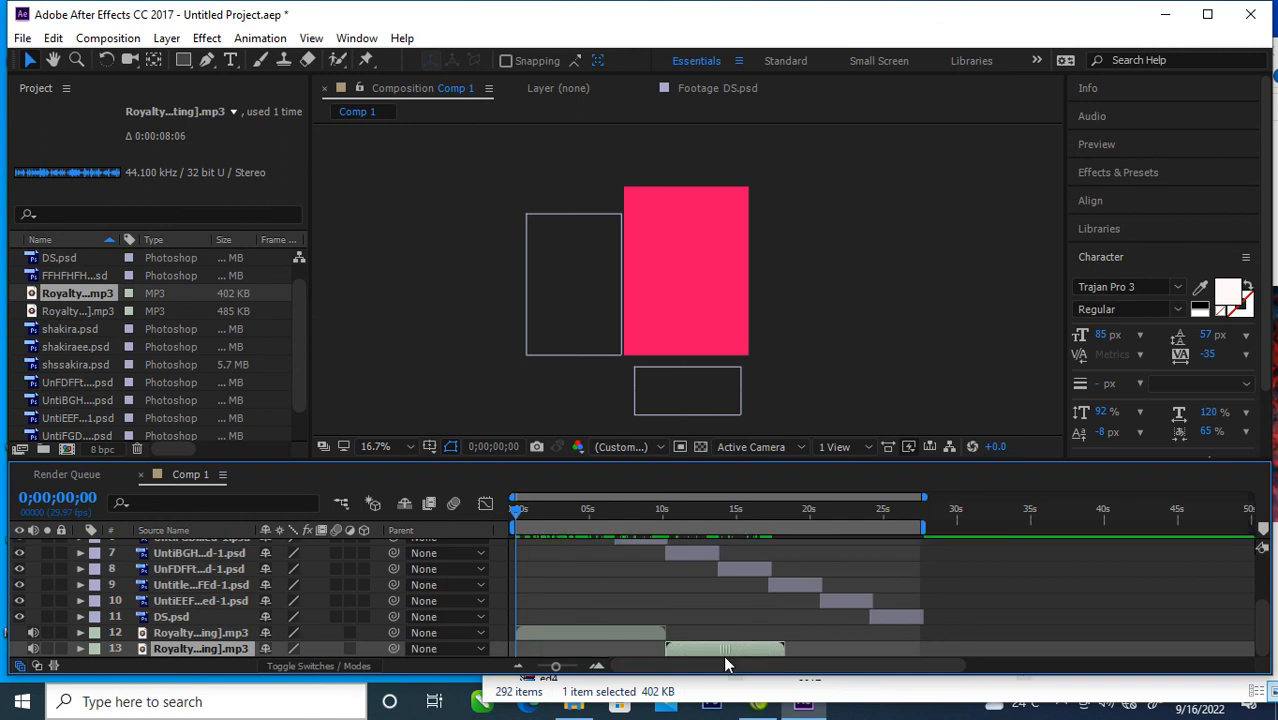
Step: Move the topmost Hero Theme audio layer down between the other two audio layers and arrange all three clips end to end
scroll(296, 598, "up", 5)
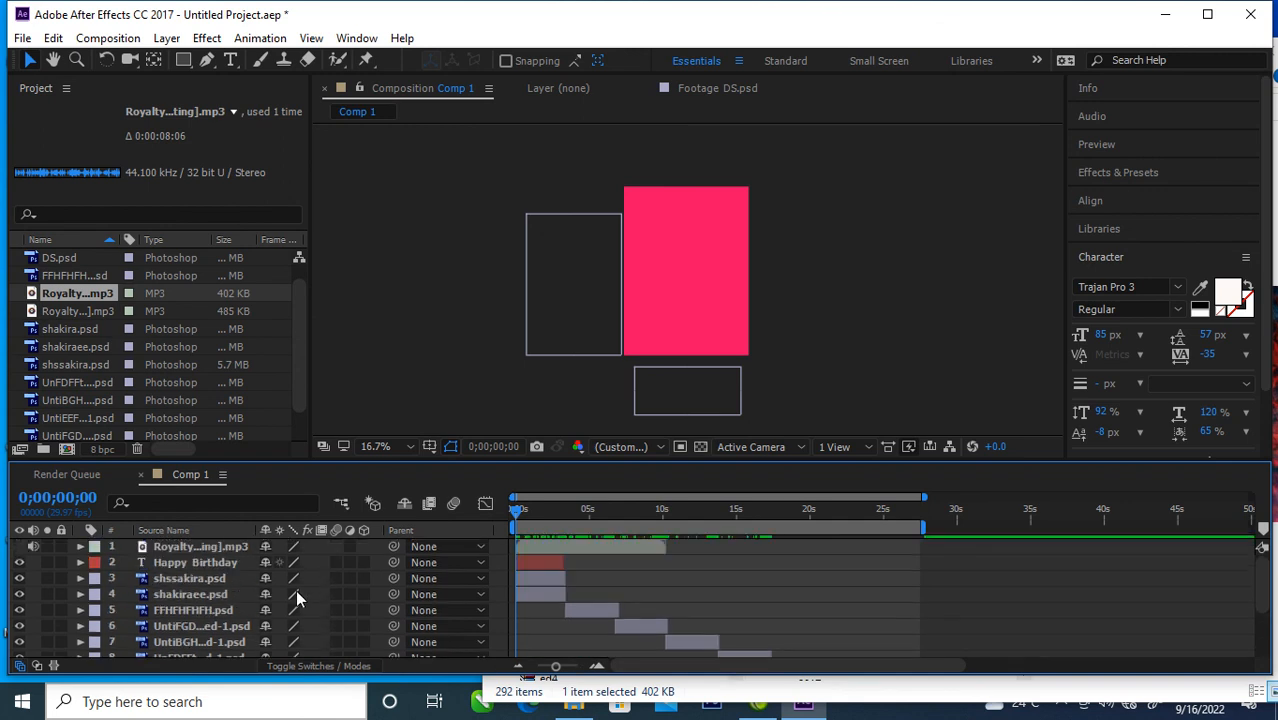
left_click_drag(202, 545, 219, 650)
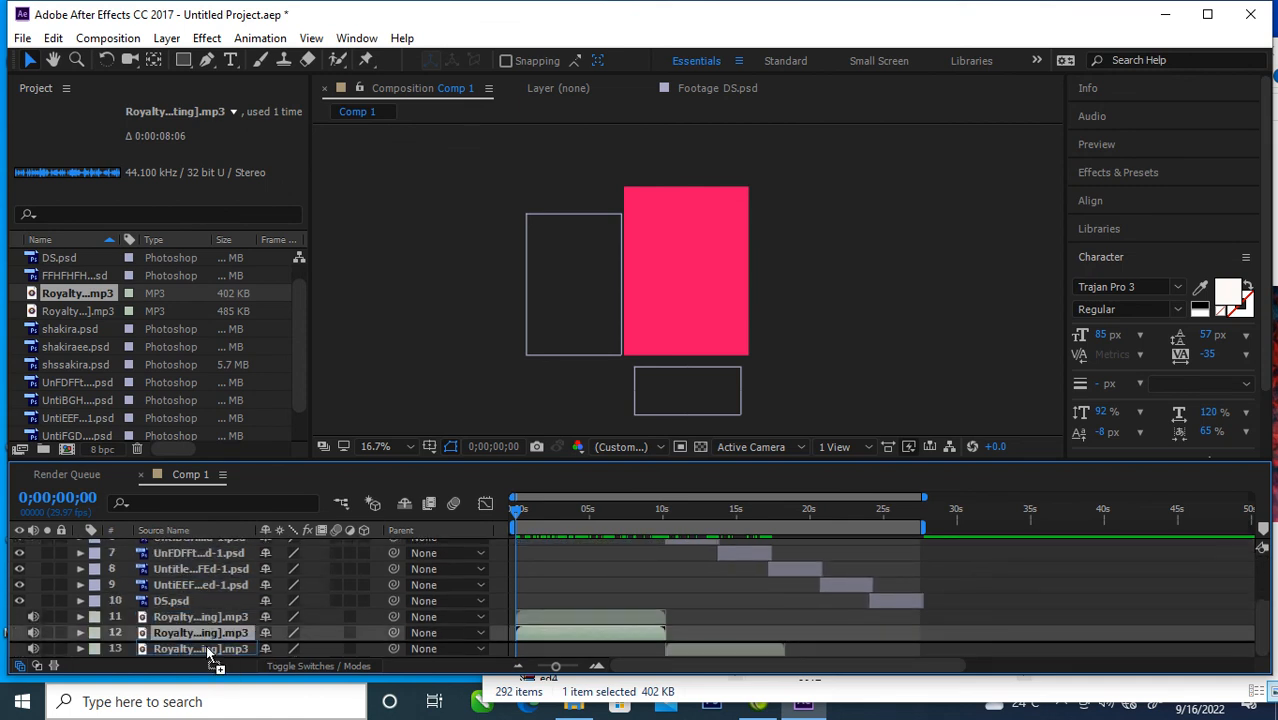
left_click_drag(561, 626, 873, 668)
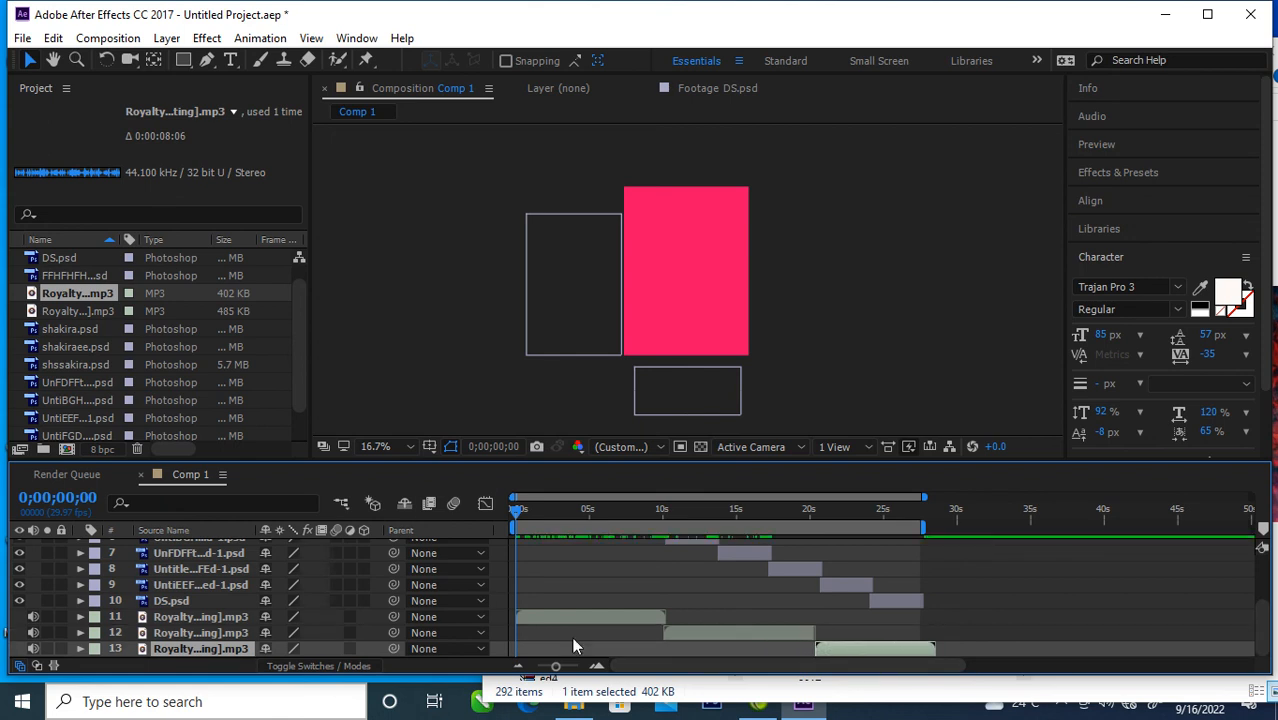
Step: Check the opening at 0;00;02;26 and add Comp 1 to the render queue
scroll(463, 590, "up", 3)
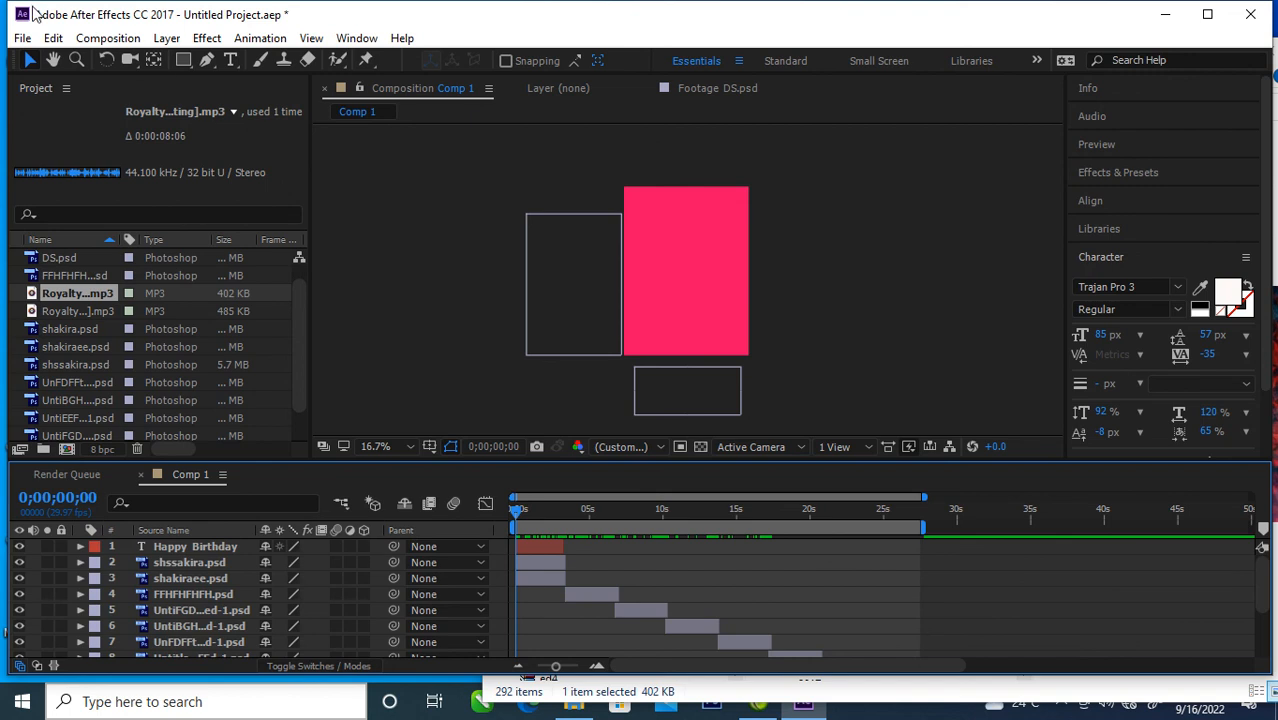
left_click_drag(518, 512, 559, 537)
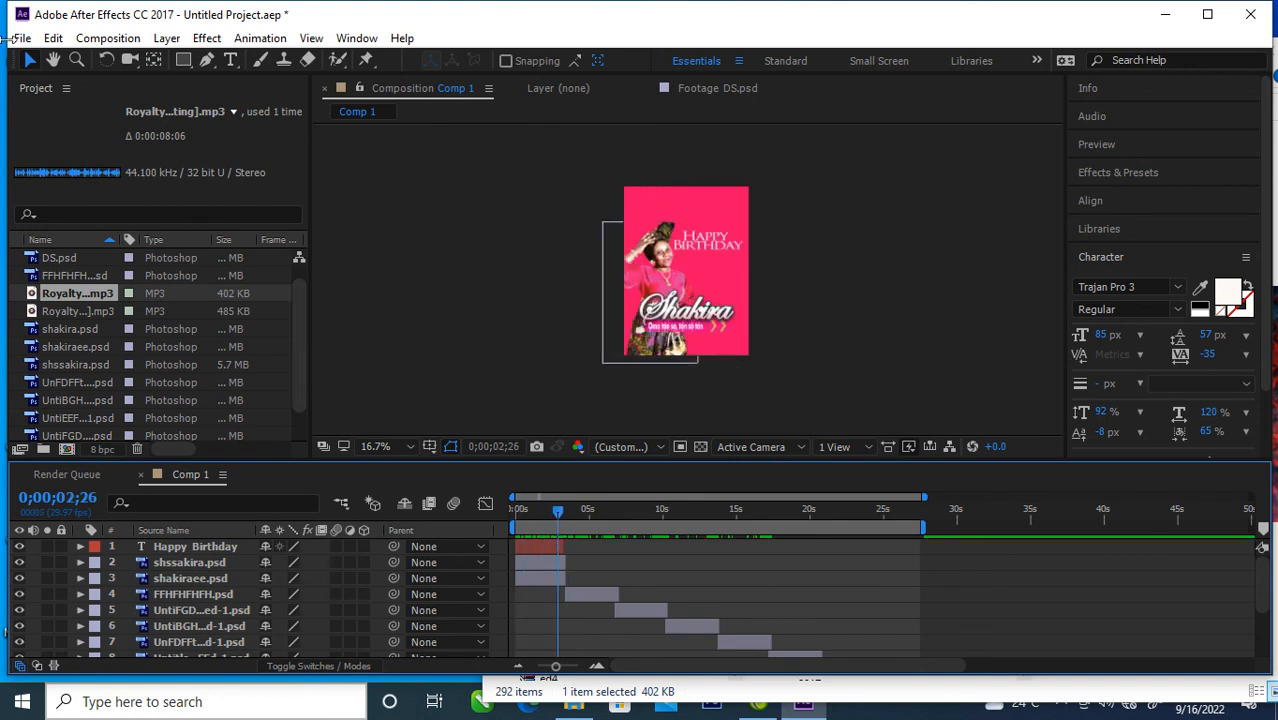
left_click(52, 38)
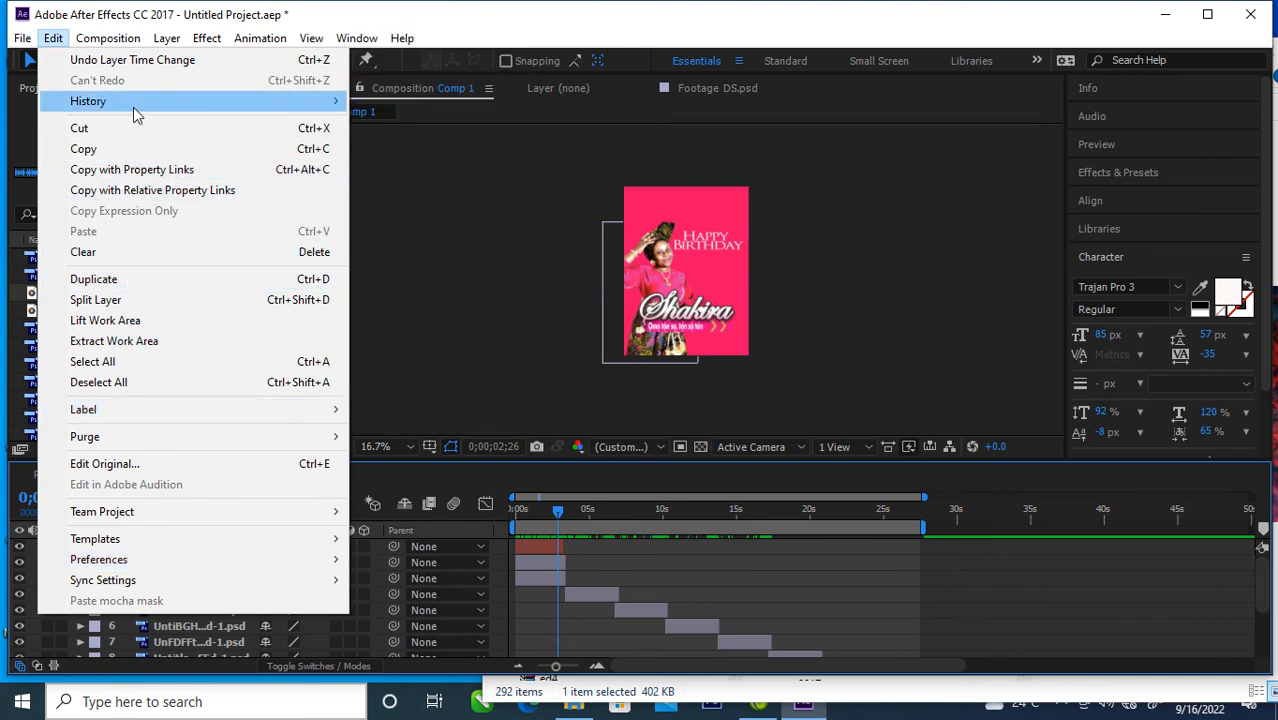
mouse_move(118, 33)
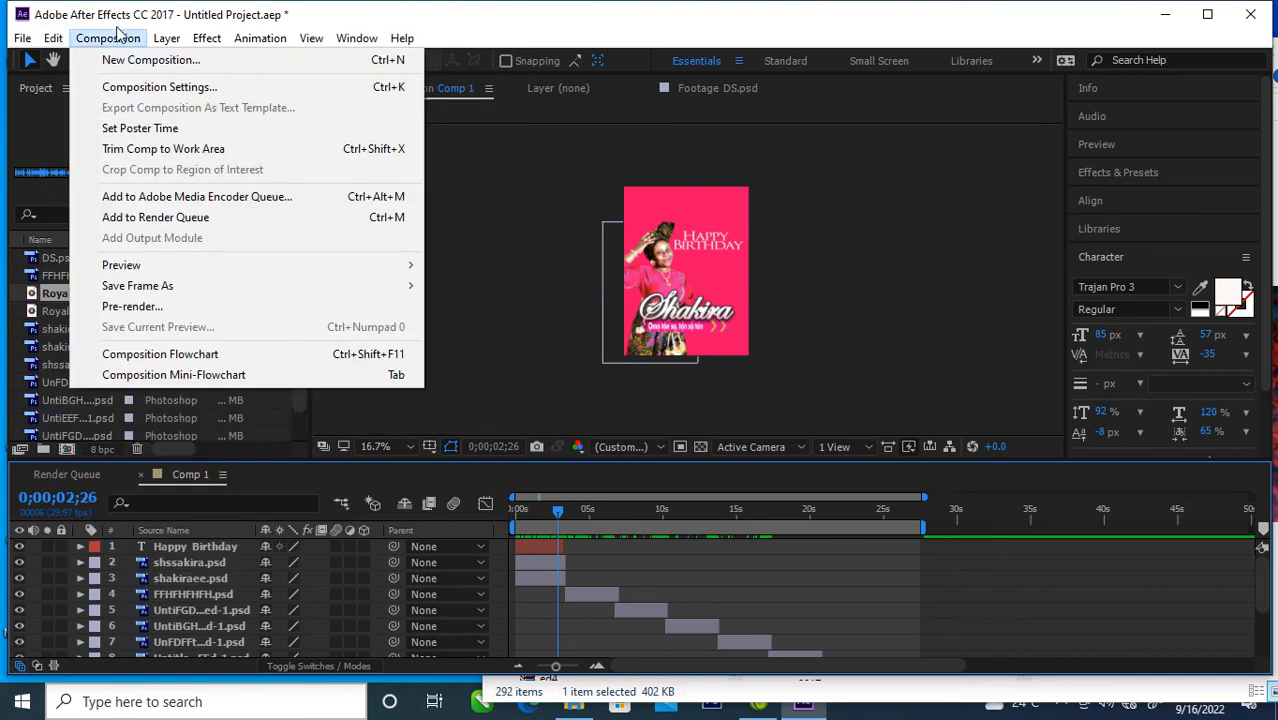
left_click(157, 219)
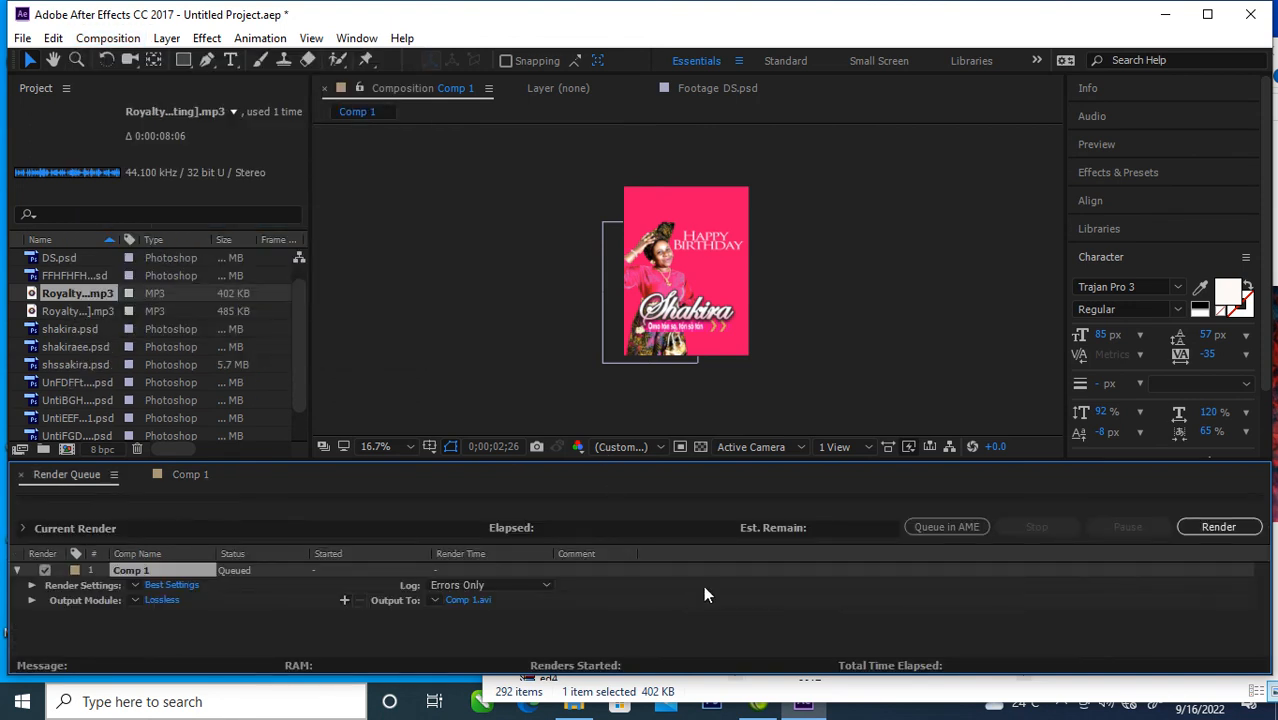
Step: Change the output module format of the queued Comp 1 render to QuickTime
left_click(160, 600)
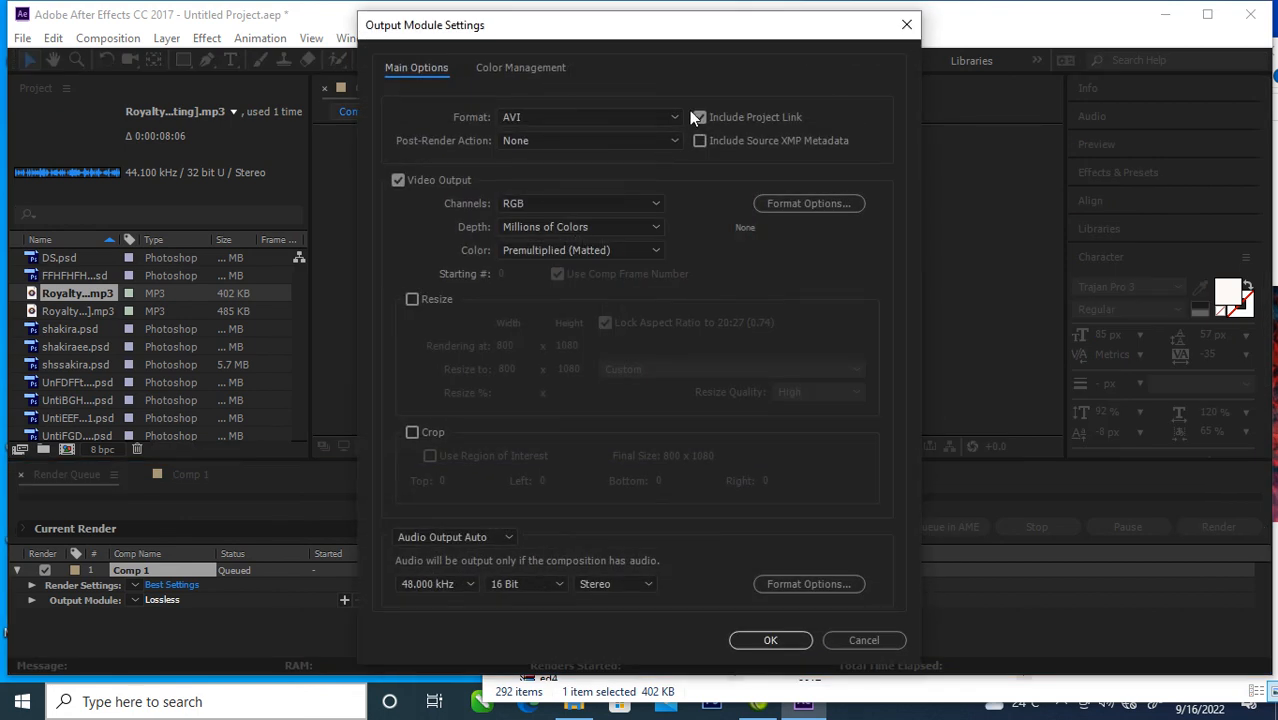
left_click(662, 117)
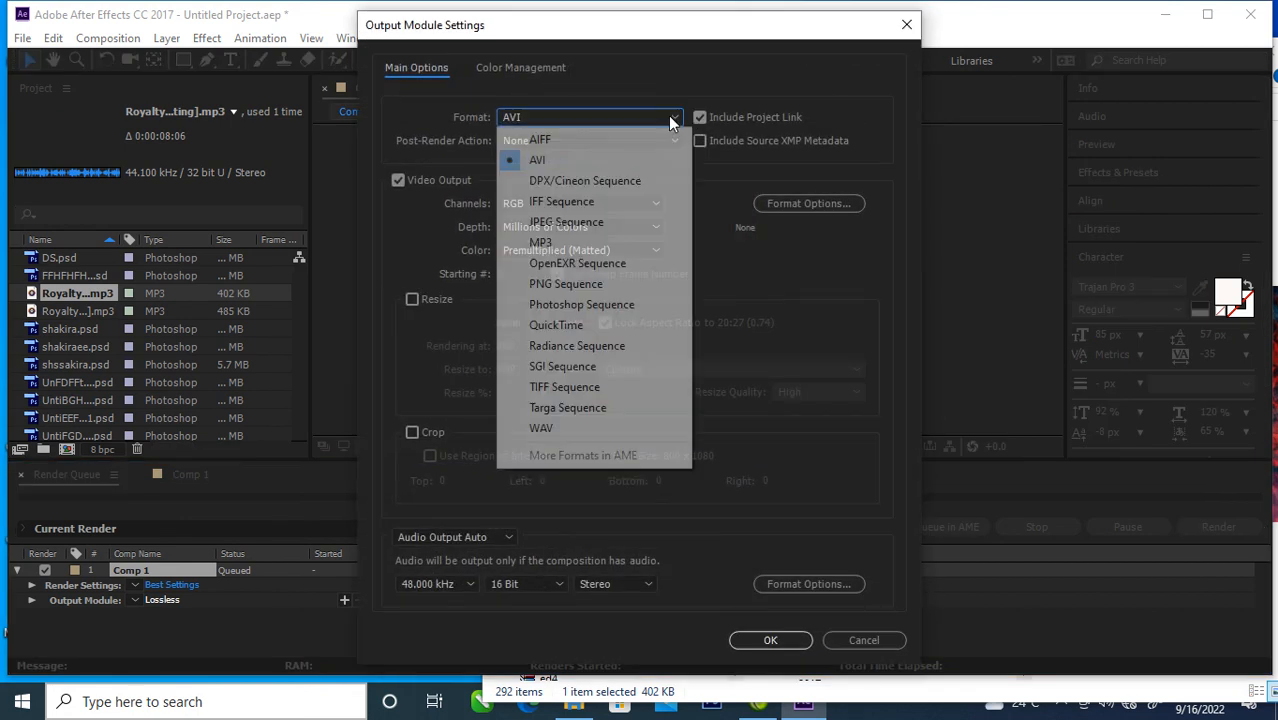
left_click(556, 325)
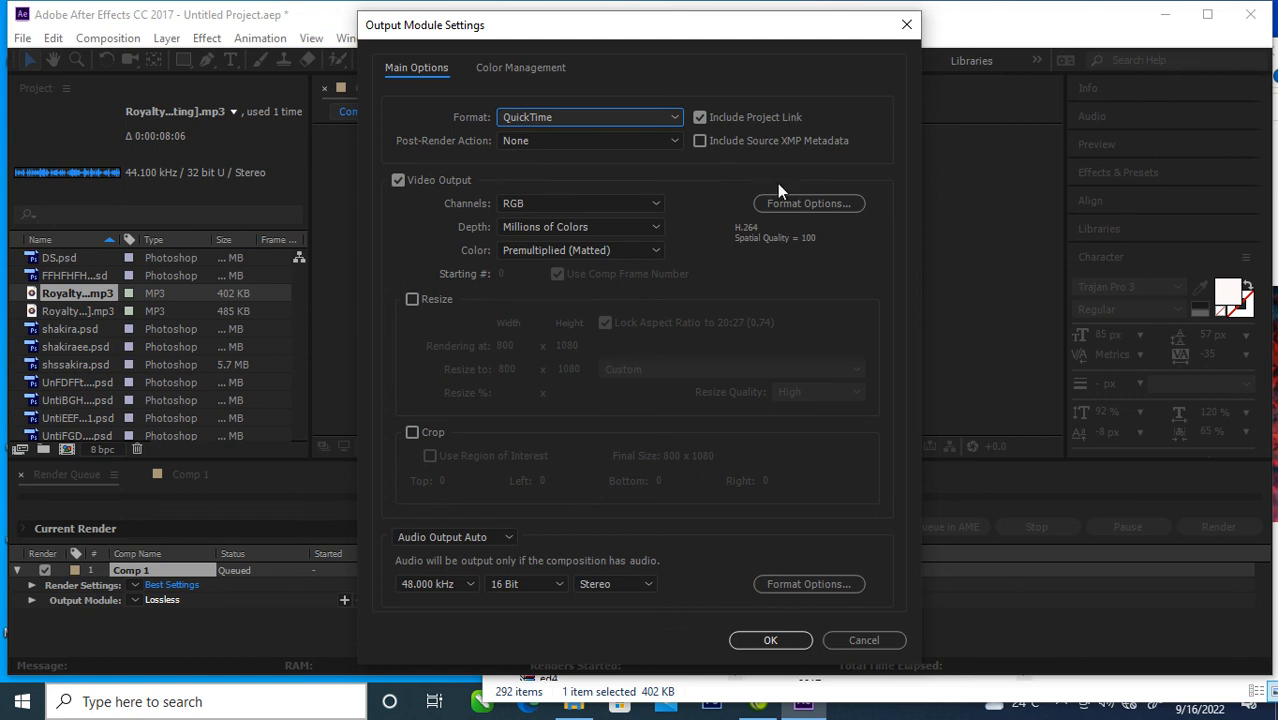
left_click(786, 643)
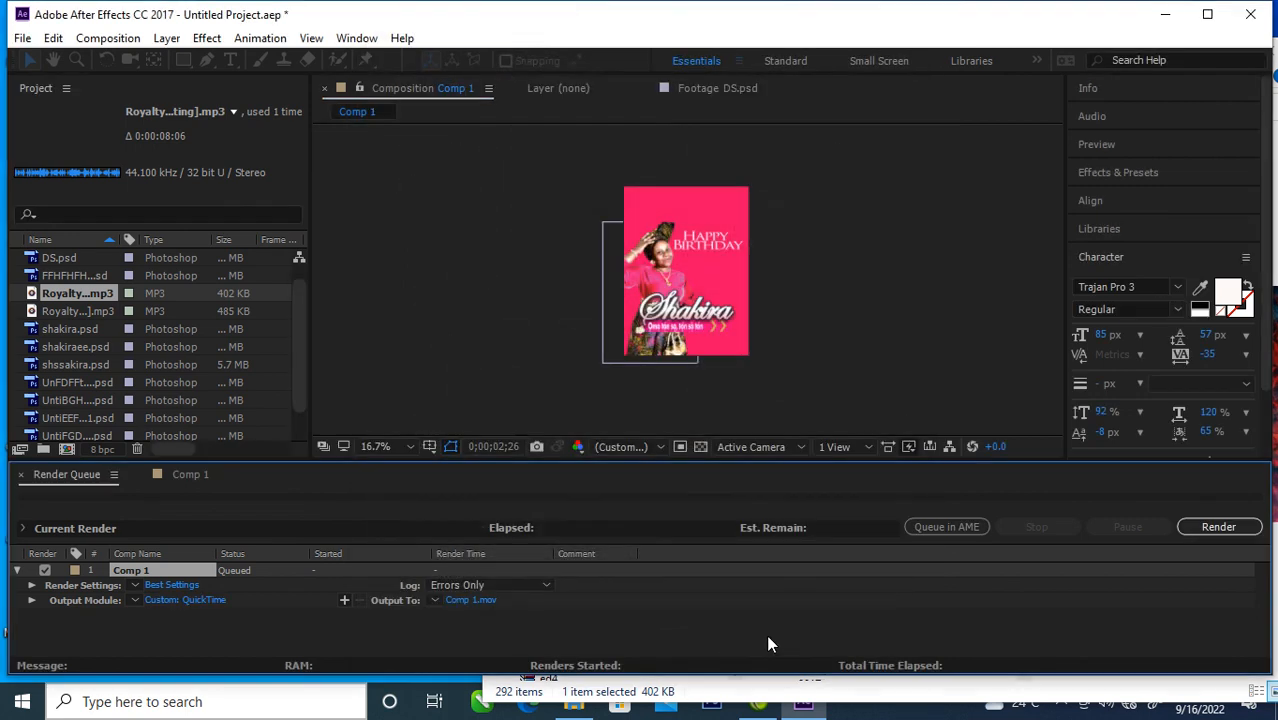
Step: Set the output movie to "motion graphic" in the Desktop folder and render the composition
left_click(478, 604)
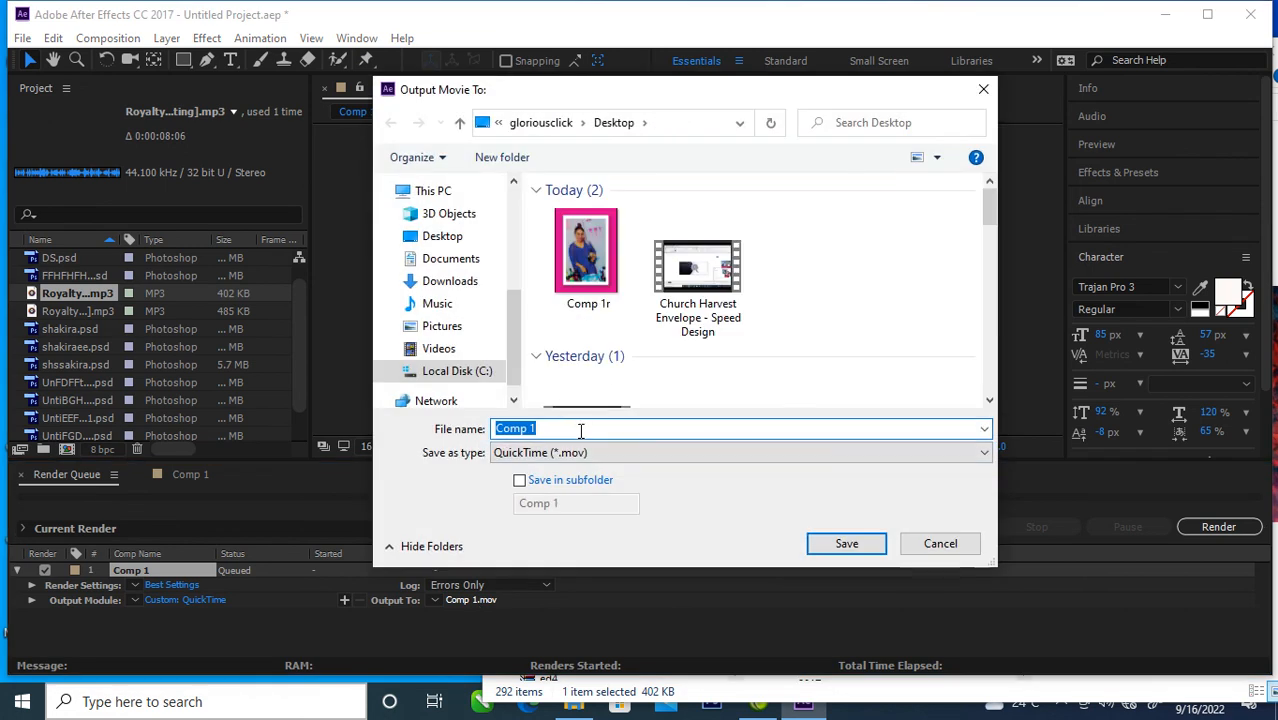
type("mot")
left_click(846, 543)
left_click(1219, 530)
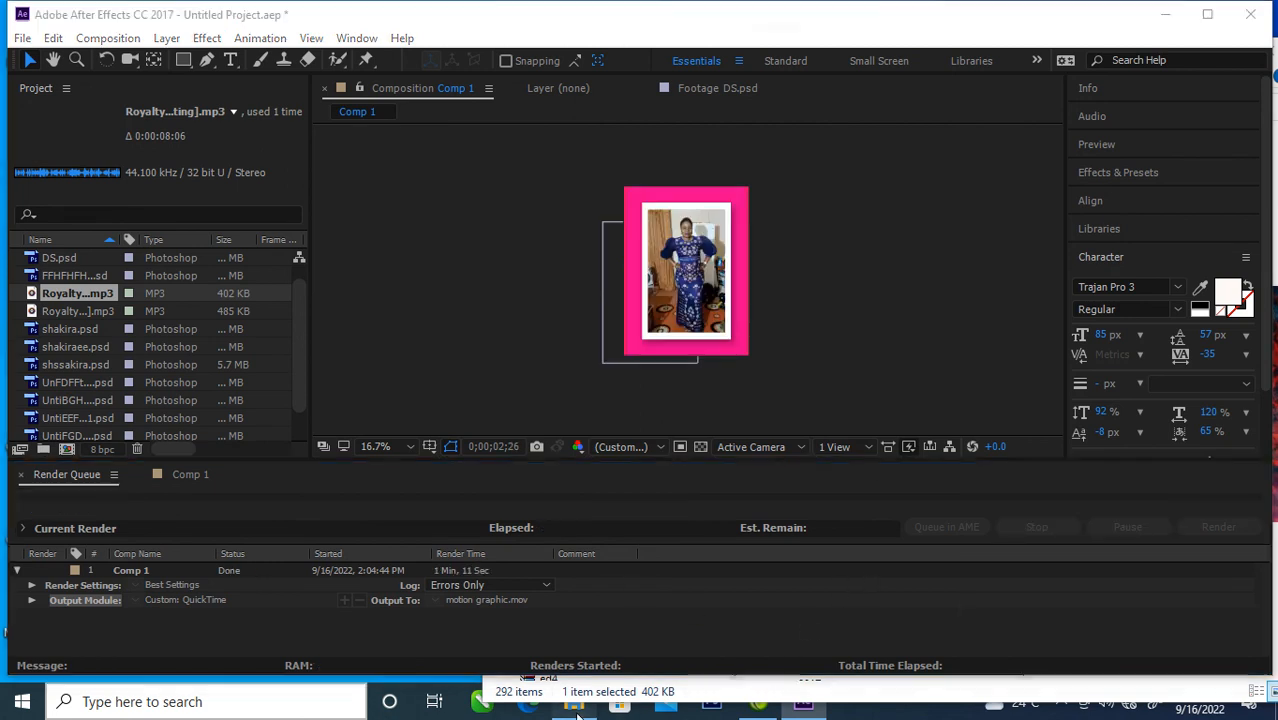
Step: Switch to File Explorer and open the "motion graphic" video from the Desktop folder with Windows Media Player
left_click(577, 714)
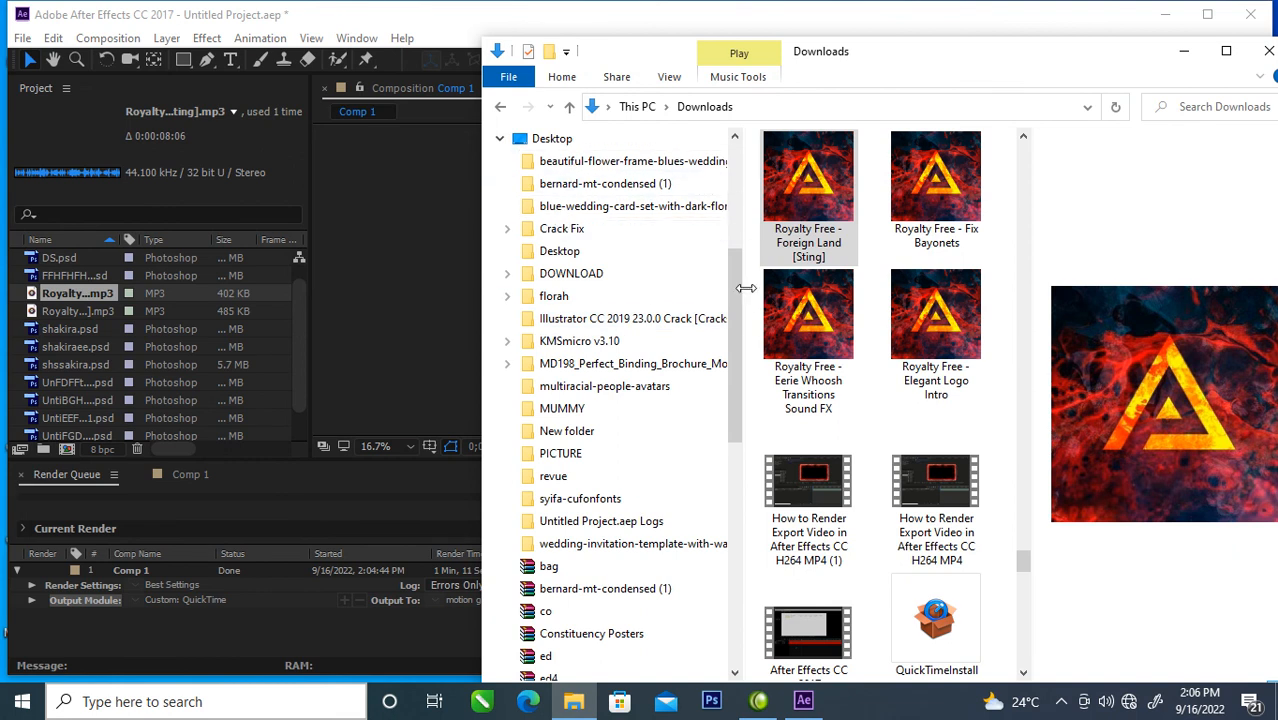
left_click_drag(739, 277, 739, 120)
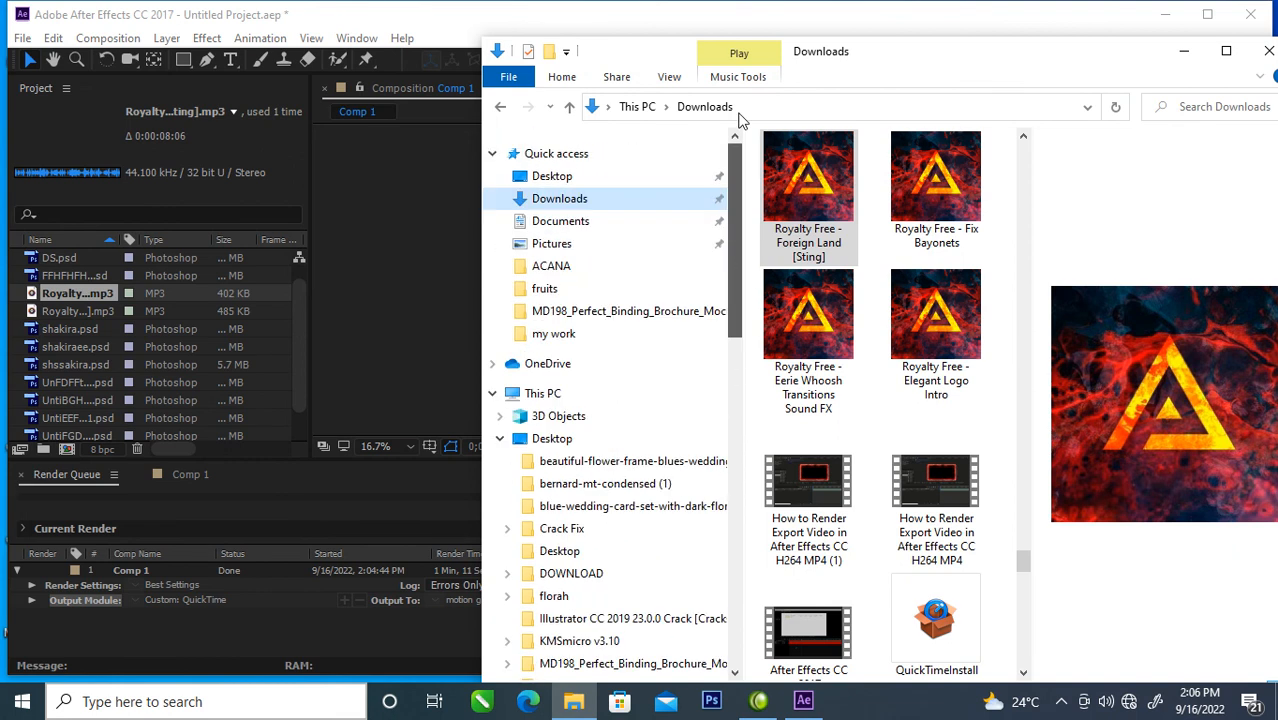
left_click(566, 177)
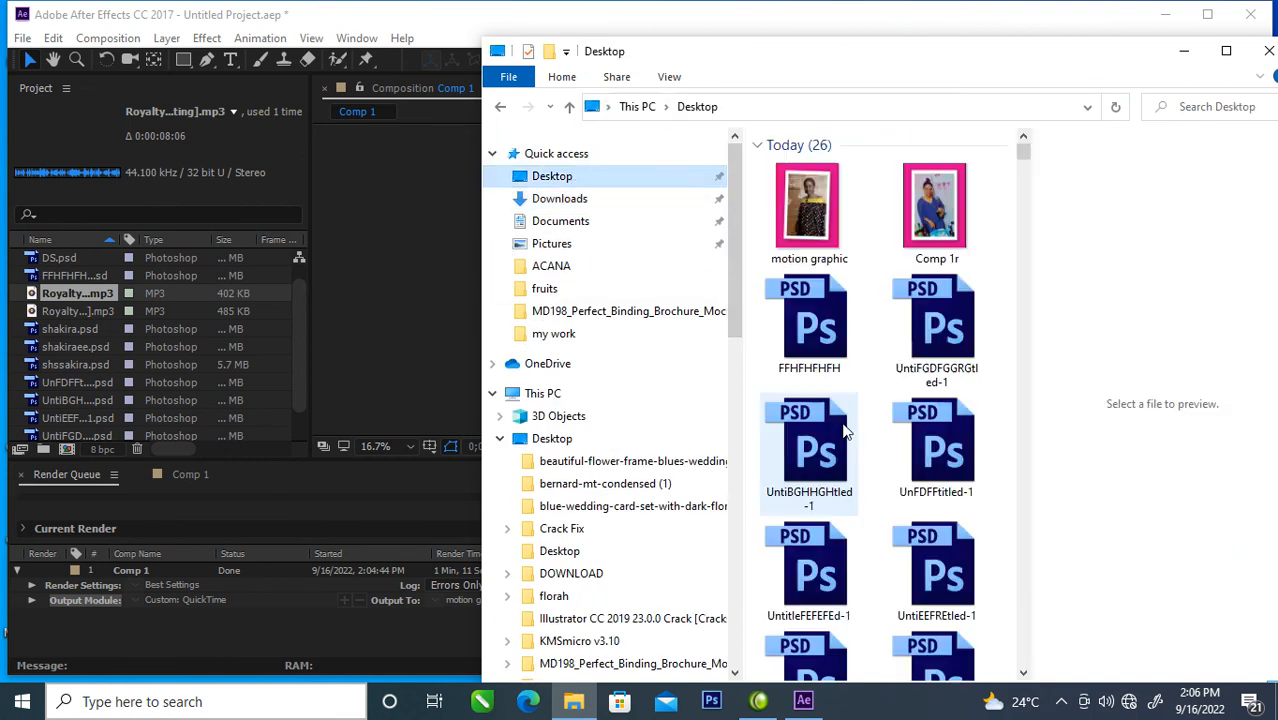
left_click(800, 196)
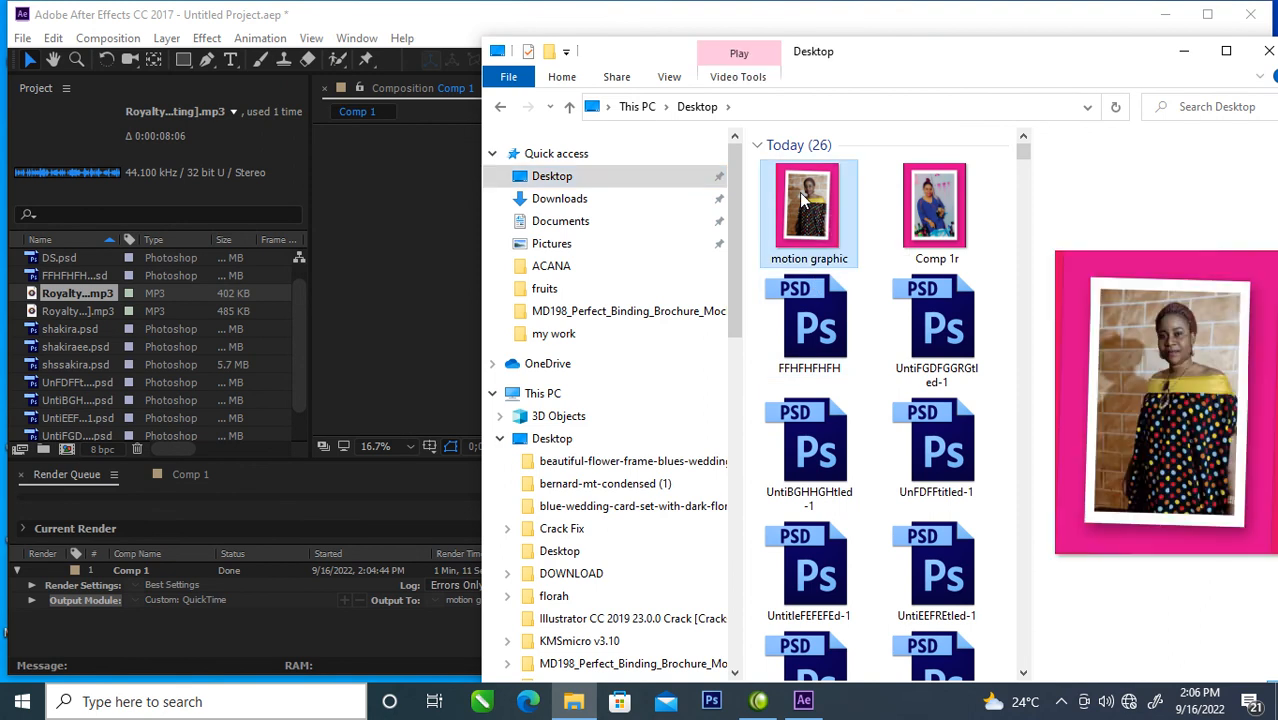
right_click(799, 192)
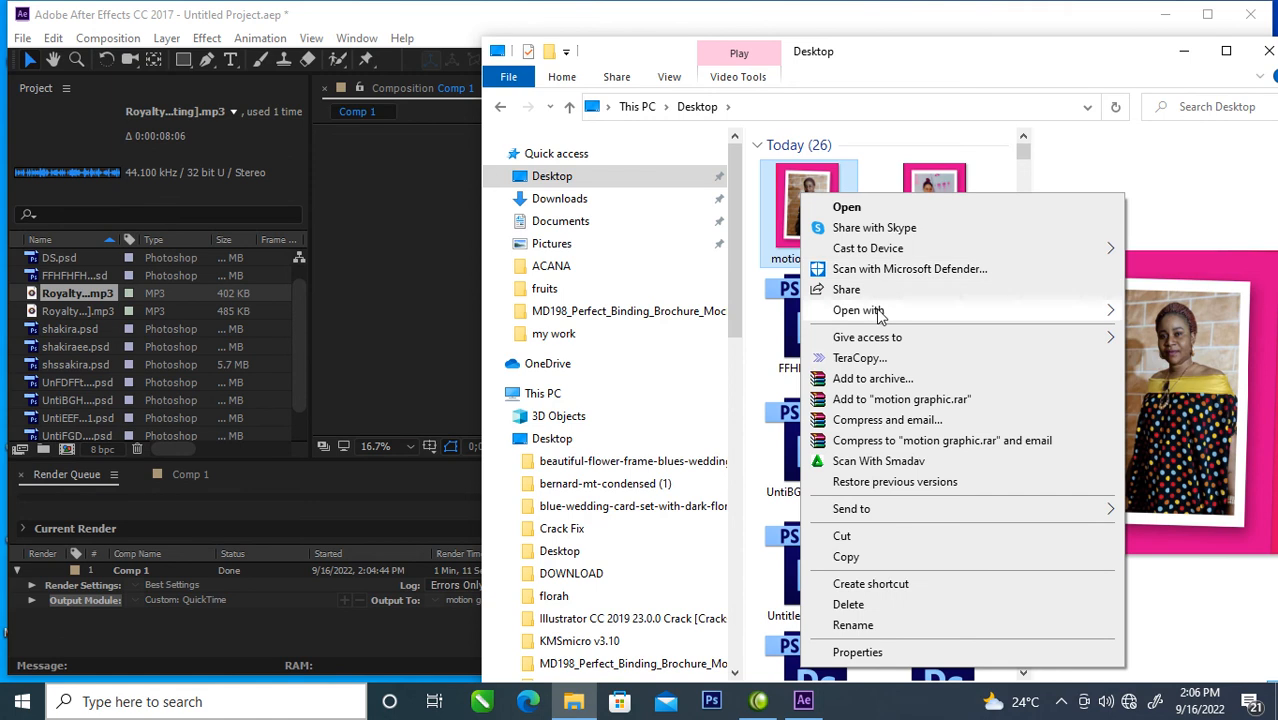
mouse_move(1066, 312)
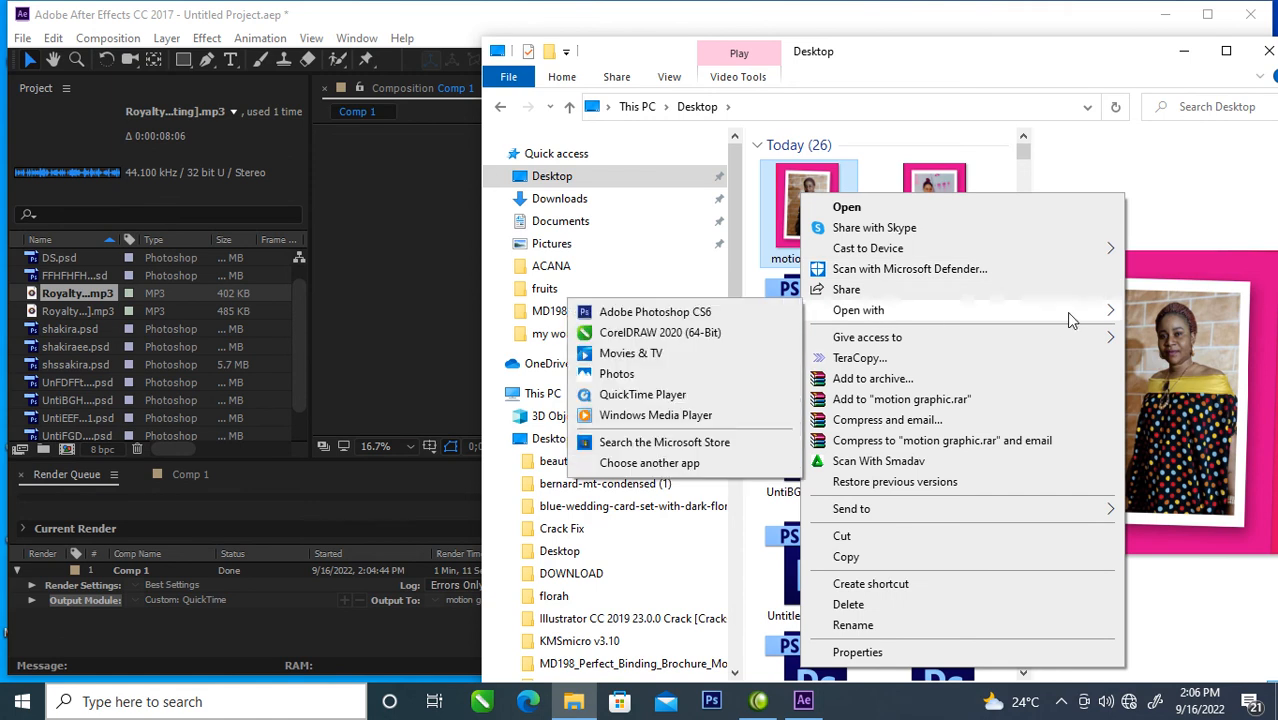
left_click(667, 415)
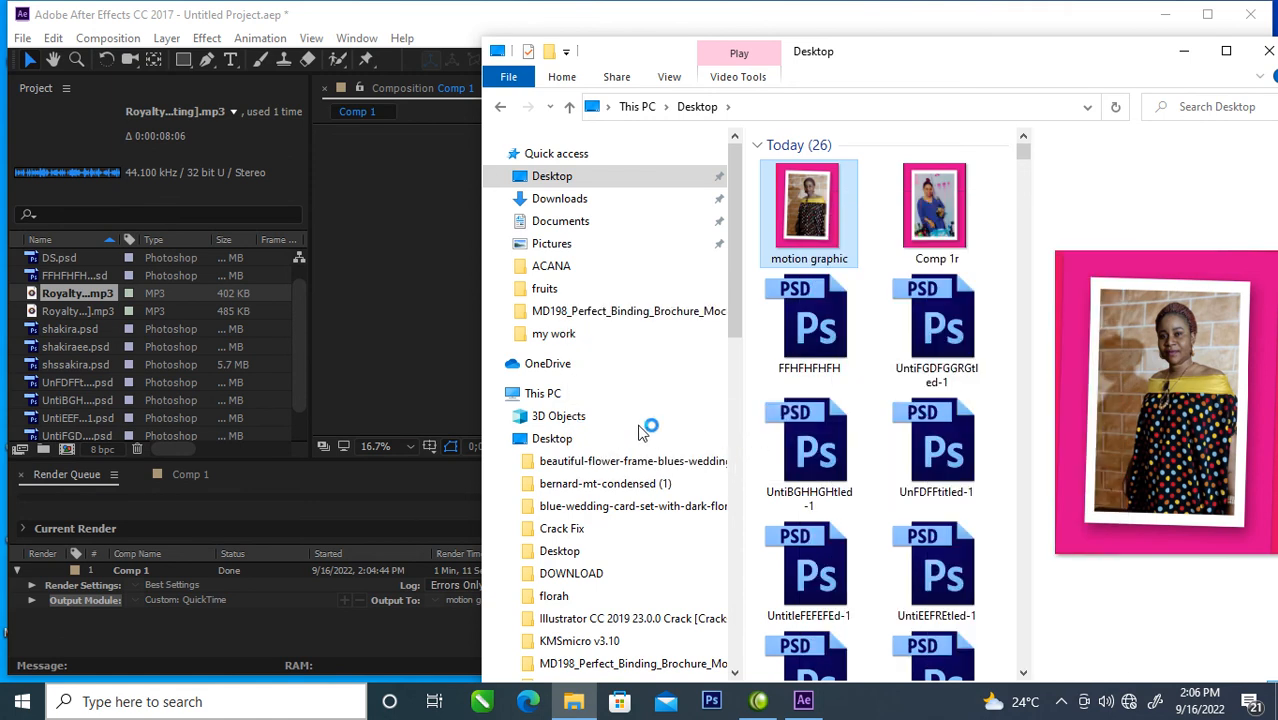